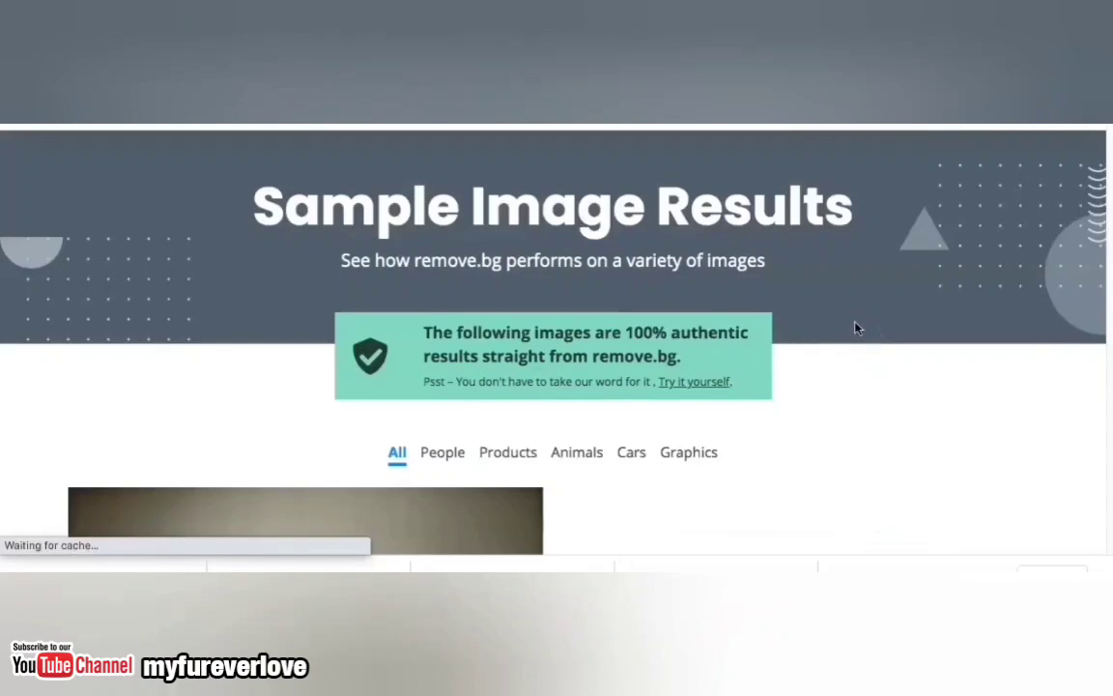
Step: Compare the original and removed backgrounds of the chair and Phoenix logo in the sample image results
scroll(855, 328, down, 4)
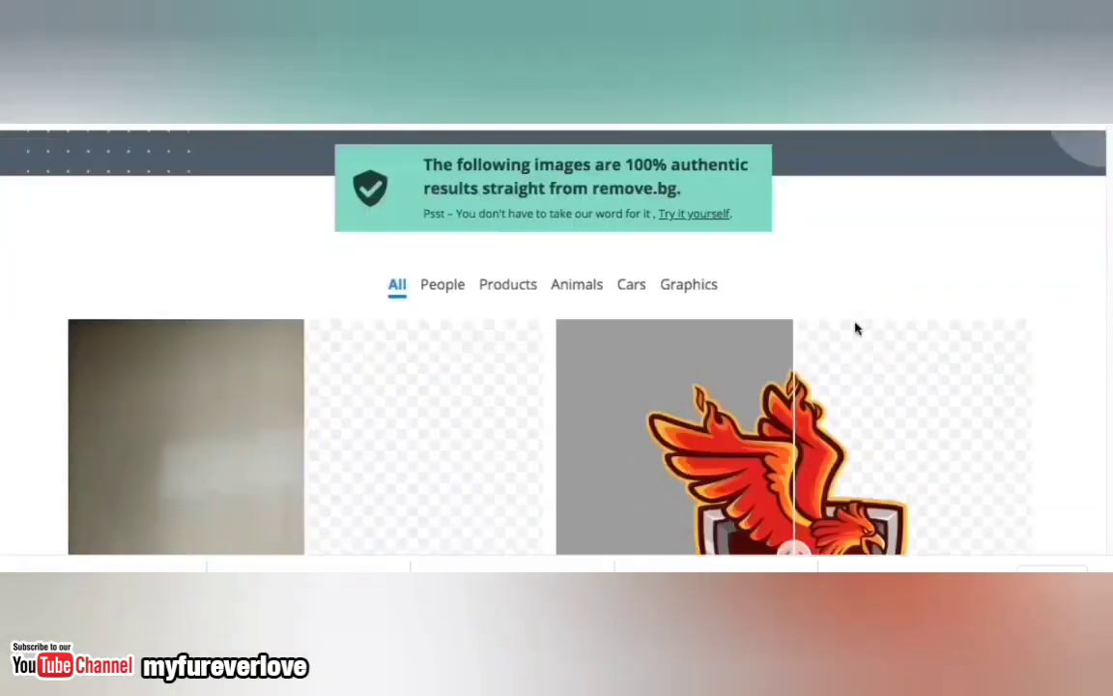
scroll(855, 328, down, 2)
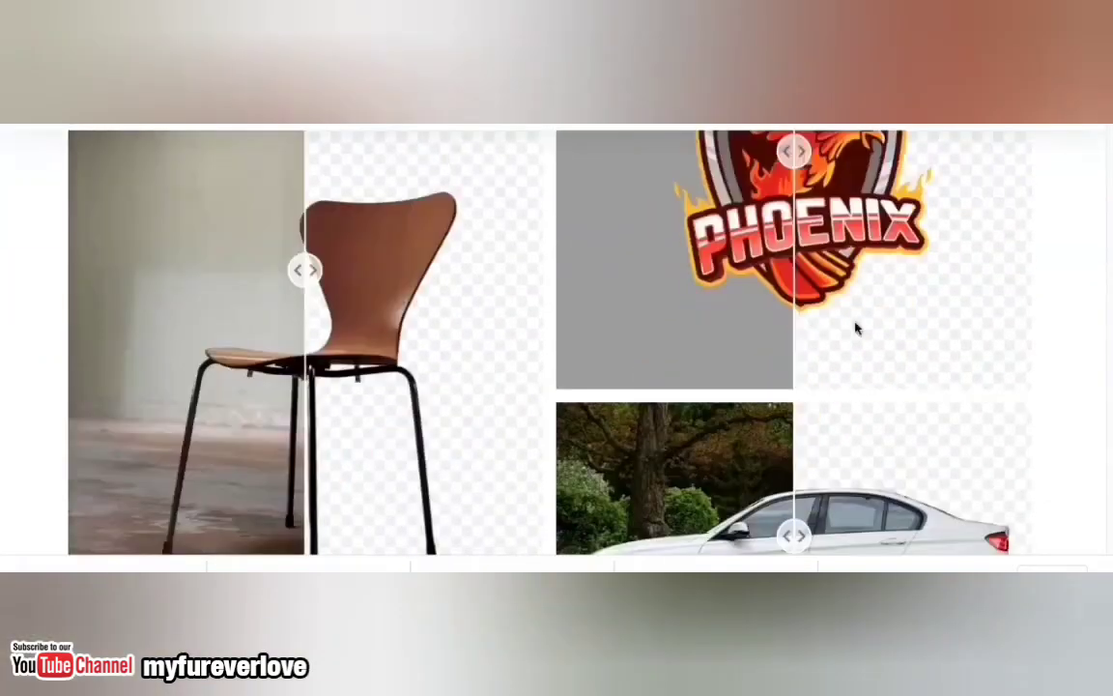
drag(305, 271, 609, 280)
click(867, 296)
scroll(864, 298, up, 2)
scroll(822, 318, down, 1)
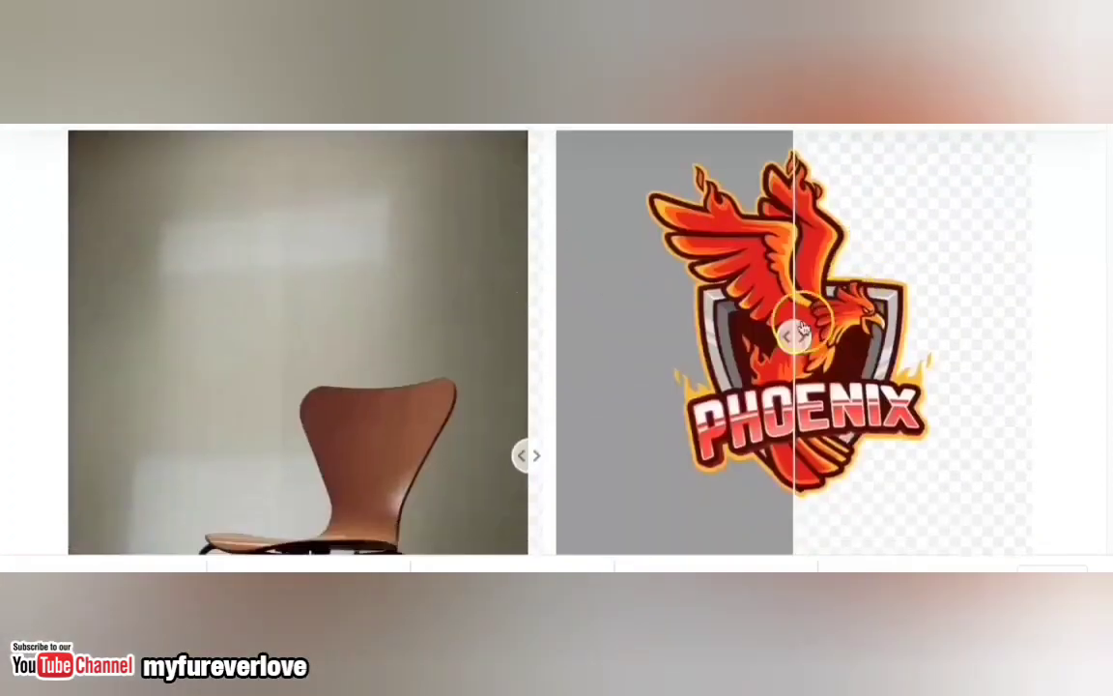
drag(791, 330, 1043, 348)
click(1025, 337)
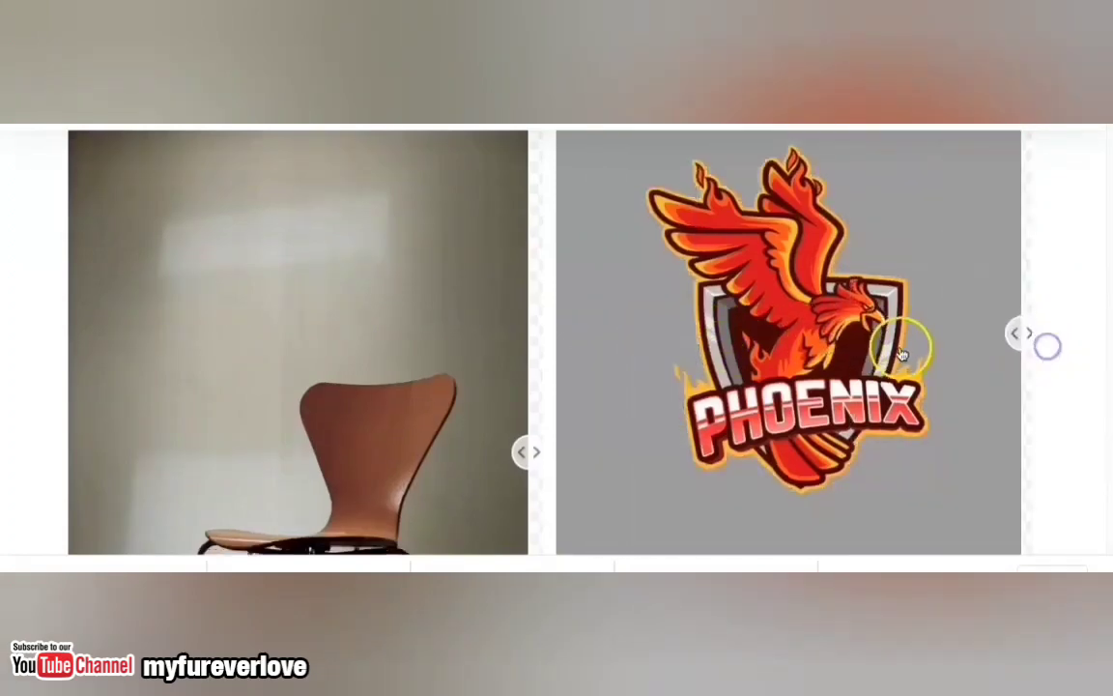
Step: Compare the original and removed backgrounds of the white car, the man in a cap and the black dog samples
scroll(902, 353, down, 2)
scroll(901, 354, down, 2)
scroll(895, 353, down, 1)
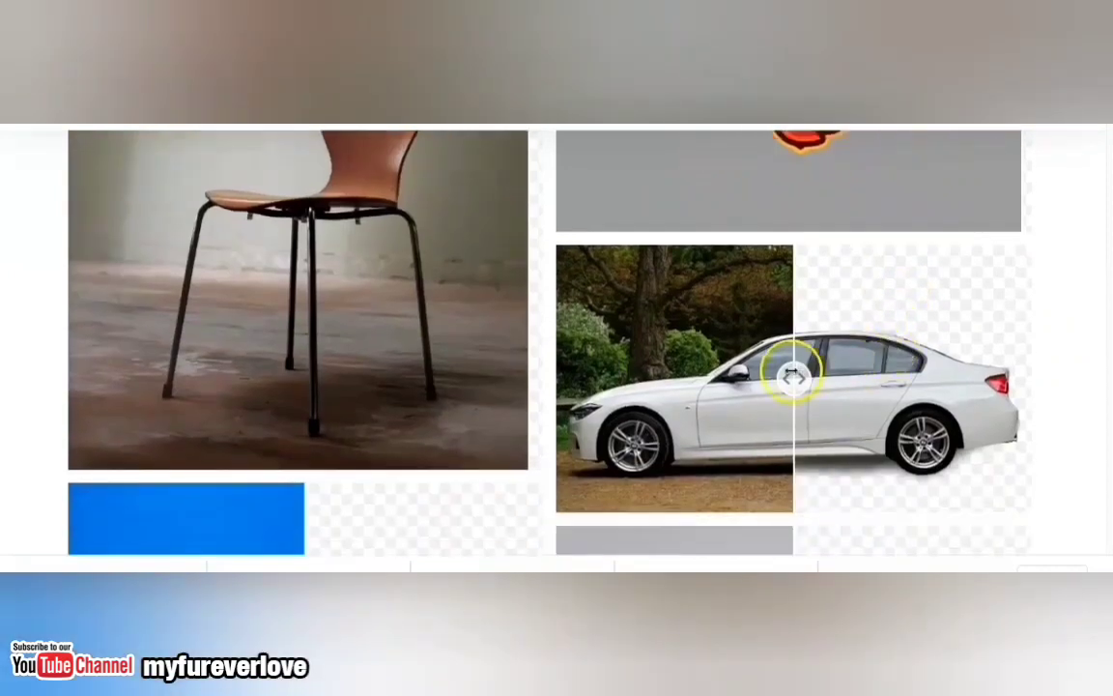
drag(790, 373, 1073, 379)
scroll(932, 380, down, 4)
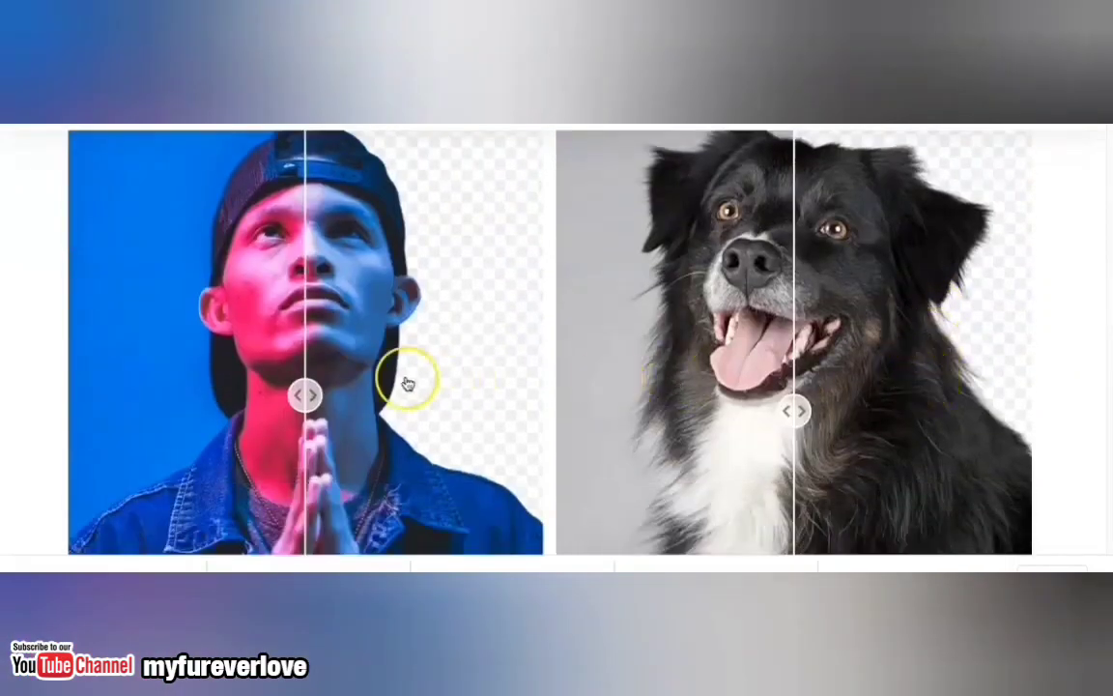
drag(306, 395, 610, 398)
drag(825, 411, 1047, 418)
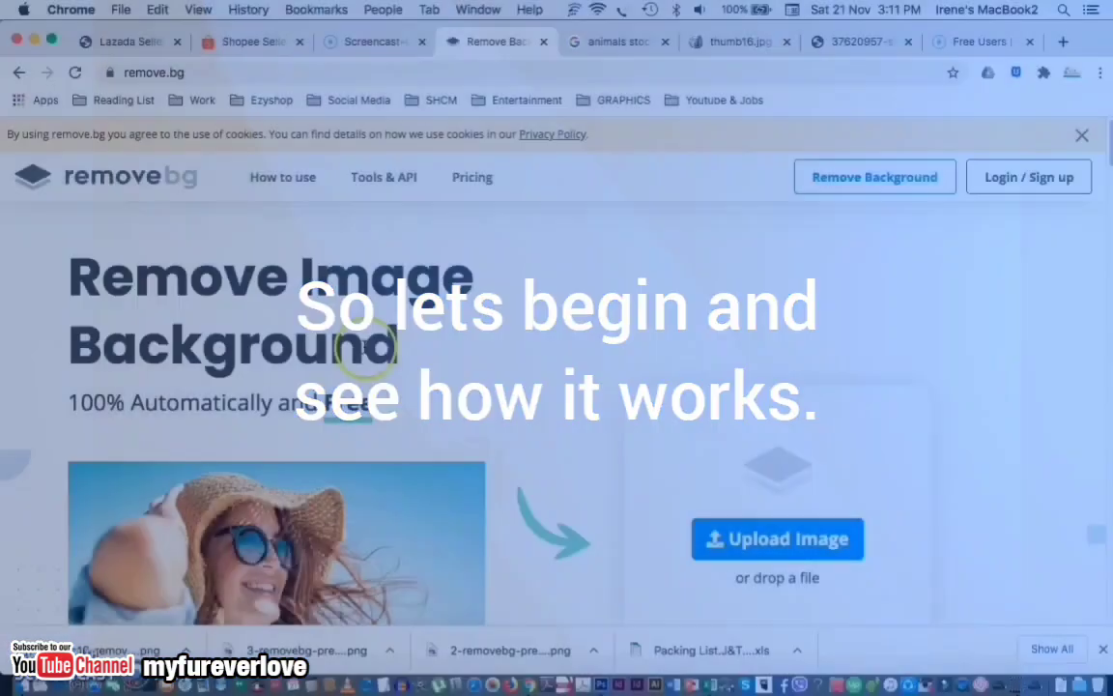
scroll(397, 348, down, 3)
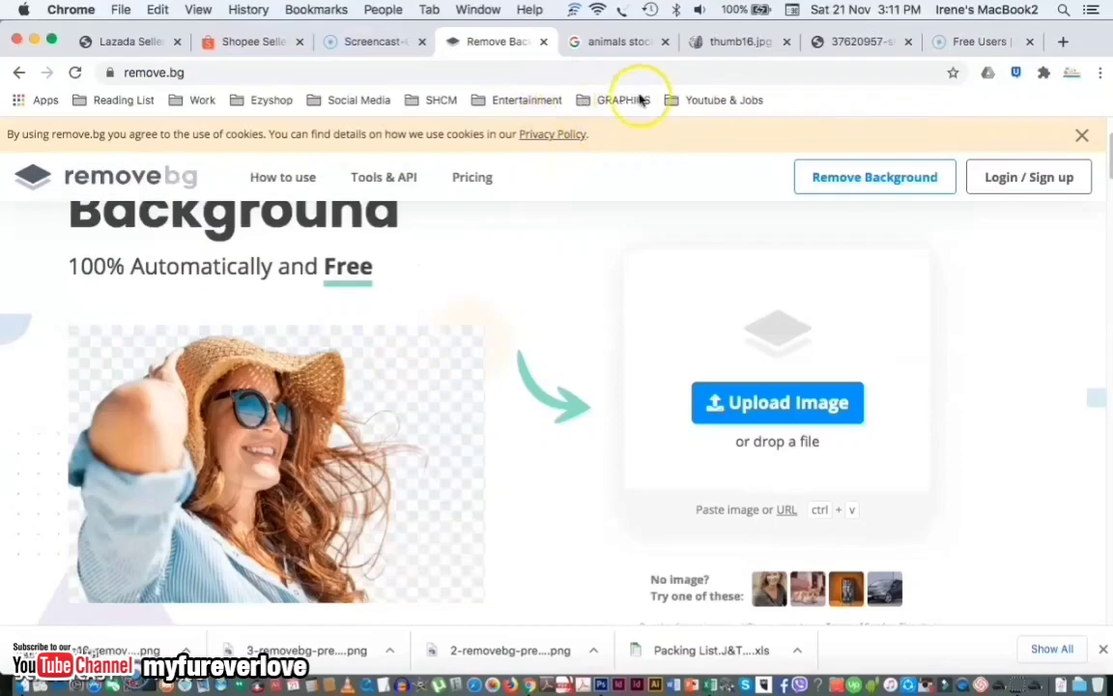
scroll(351, 315, up, 3)
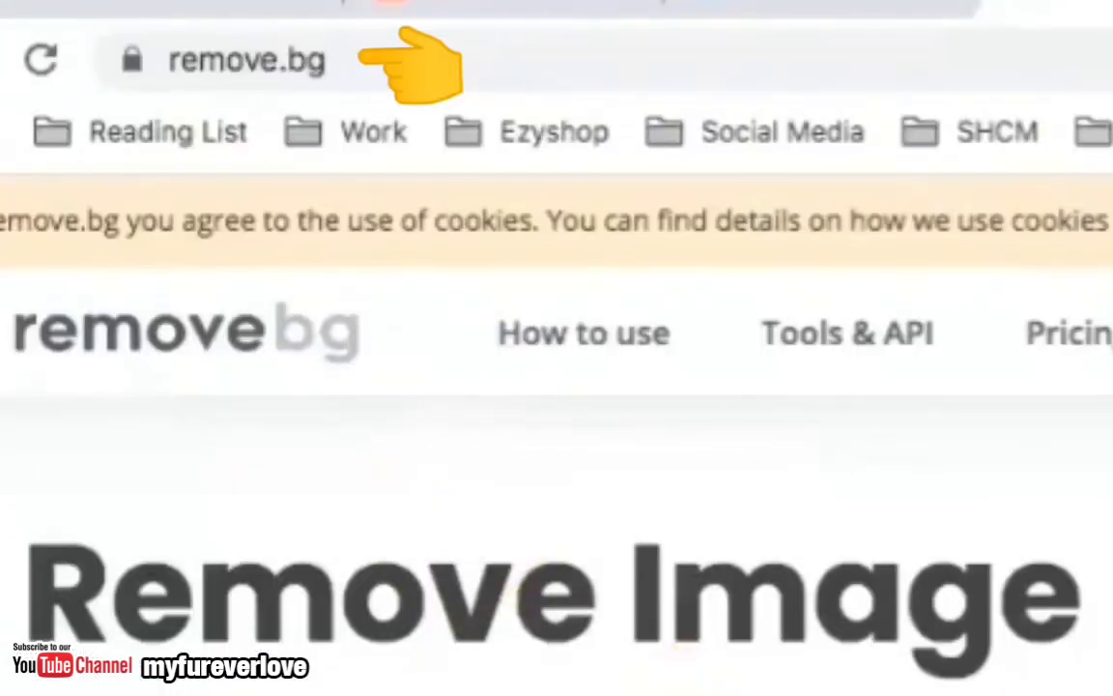
scroll(557, 522, down, 3)
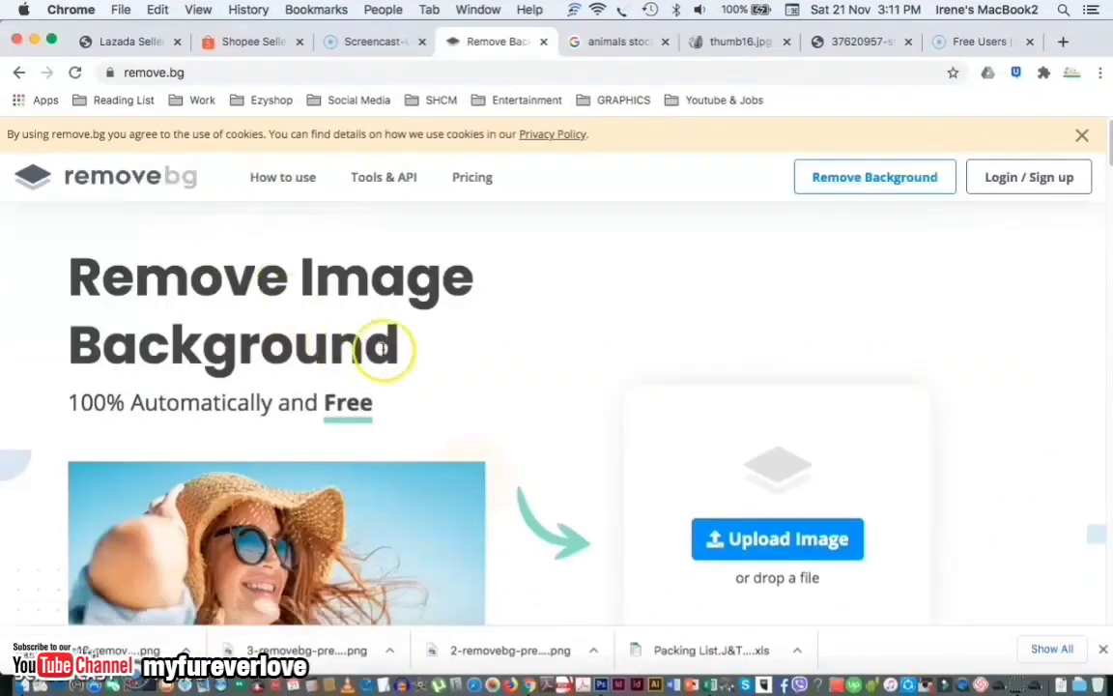
scroll(393, 346, down, 3)
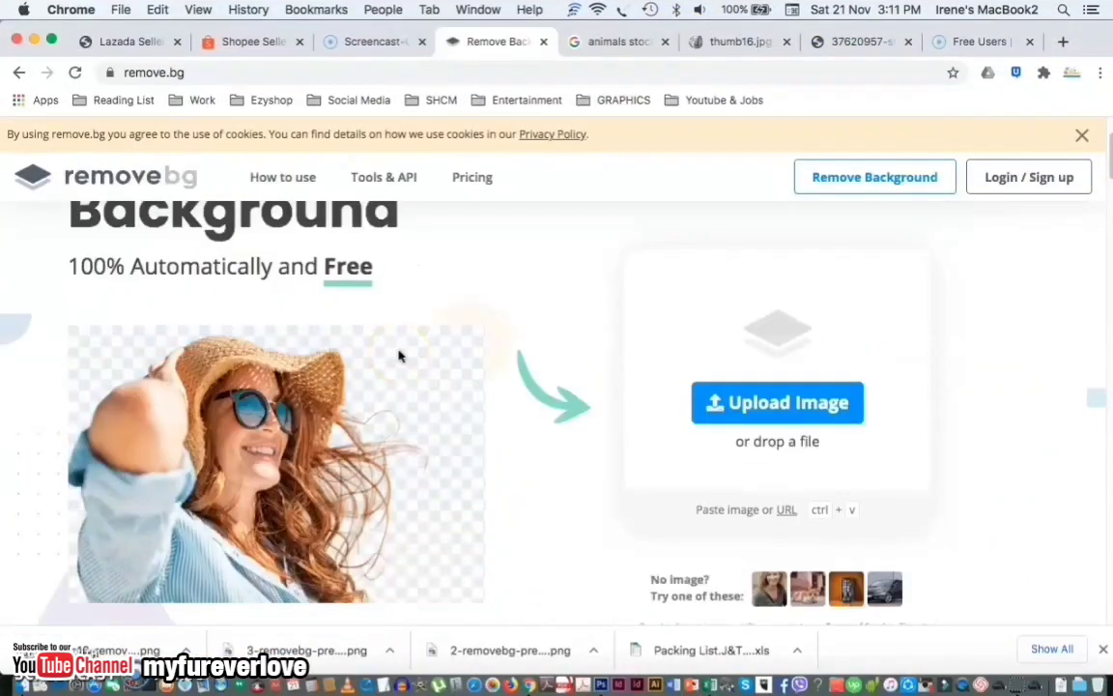
click(549, 143)
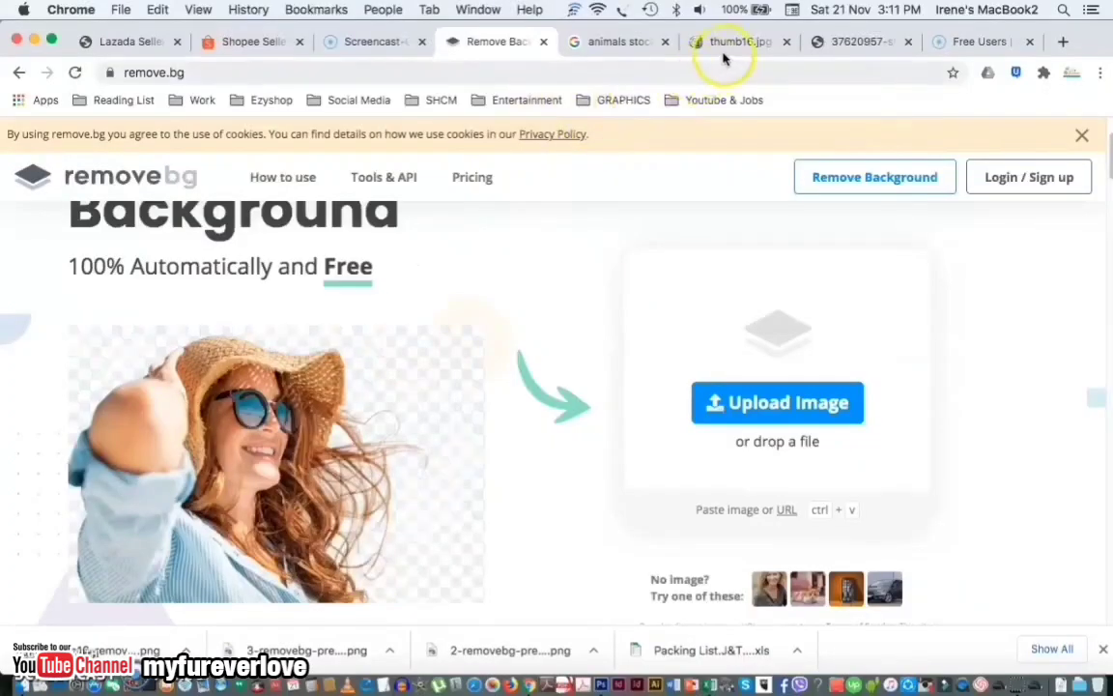
click(721, 55)
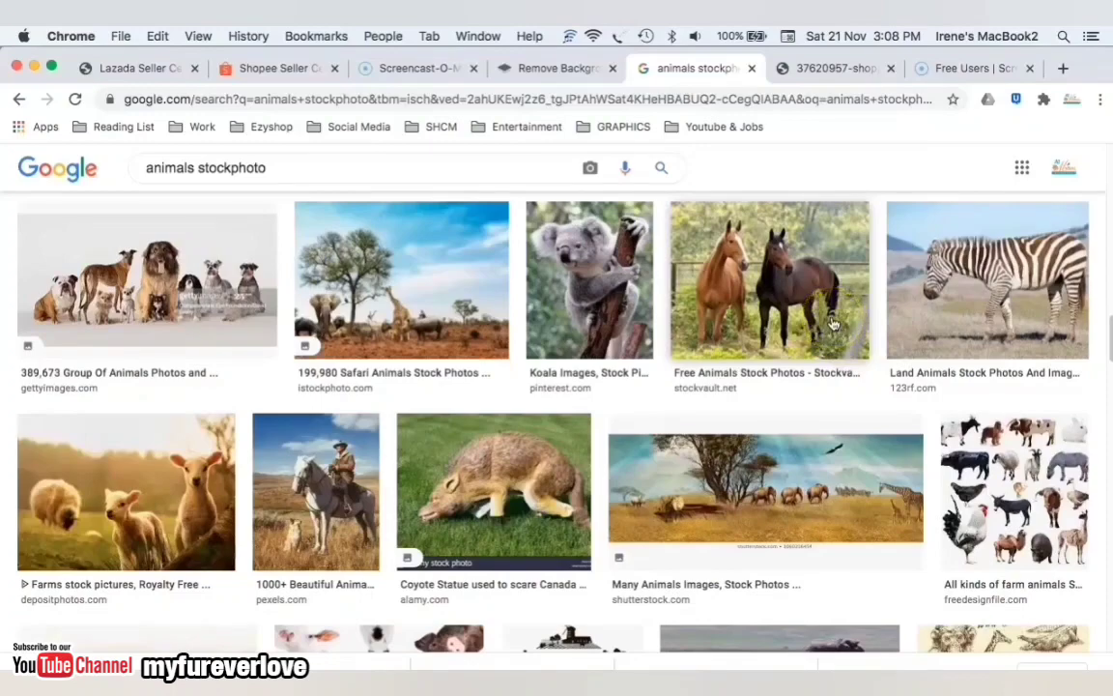
Step: Find the running black horse photo from Stockvault in the animals stockphoto results and open the image in its own tab
scroll(833, 323, down, 8)
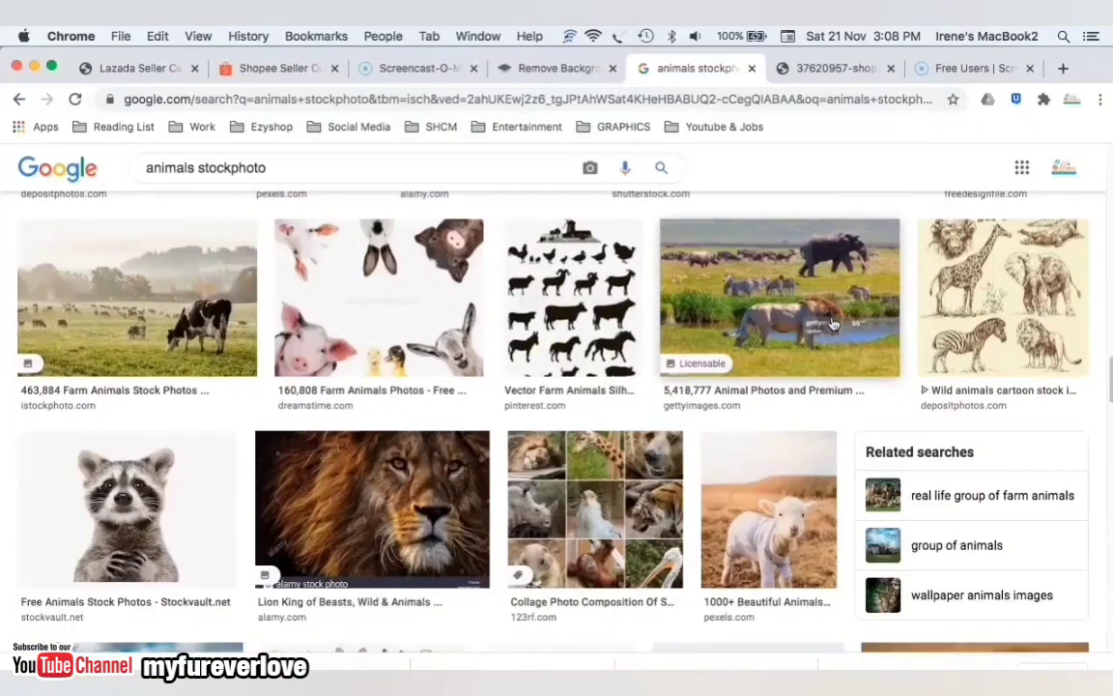
scroll(833, 324, down, 5)
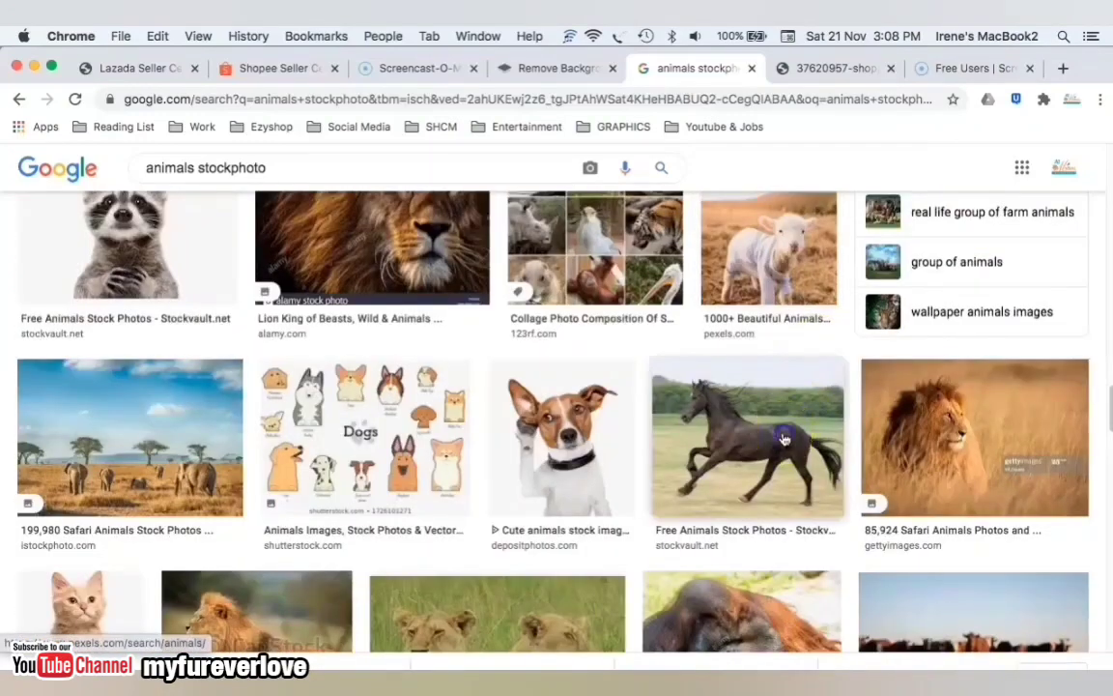
click(784, 439)
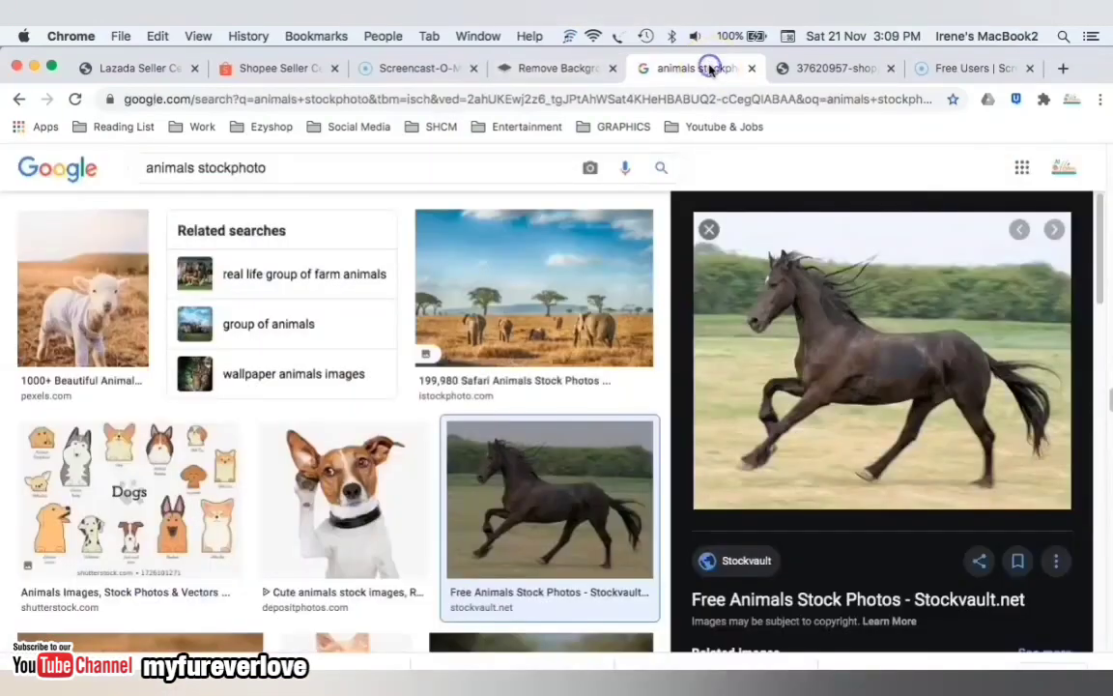
right_click(838, 320)
click(904, 463)
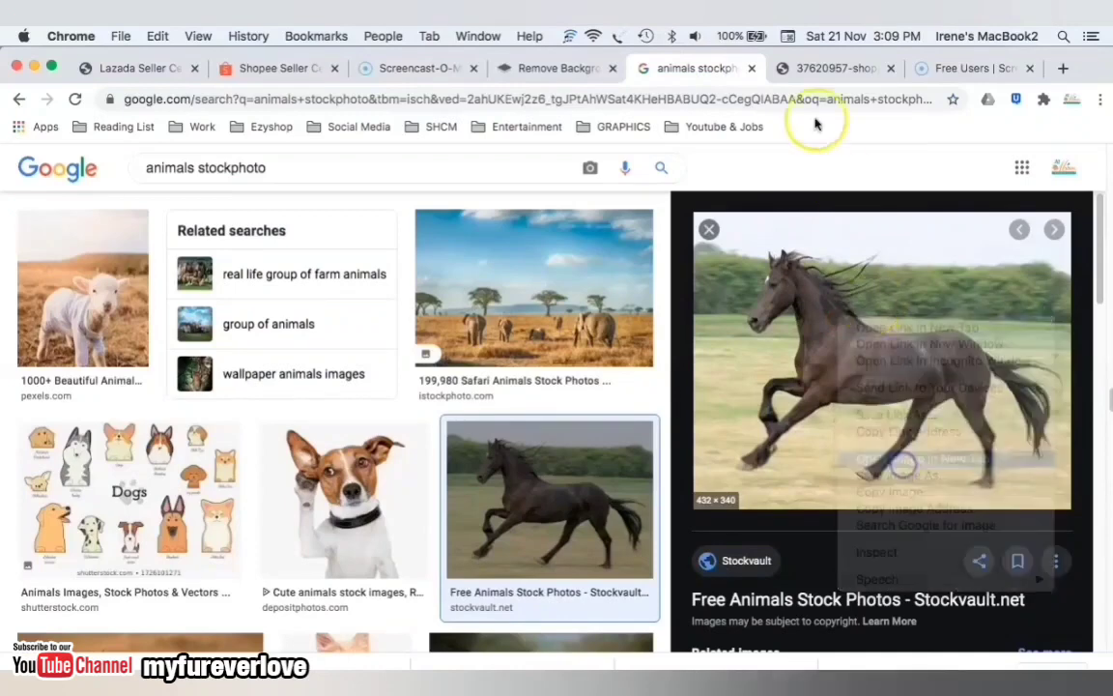
click(753, 71)
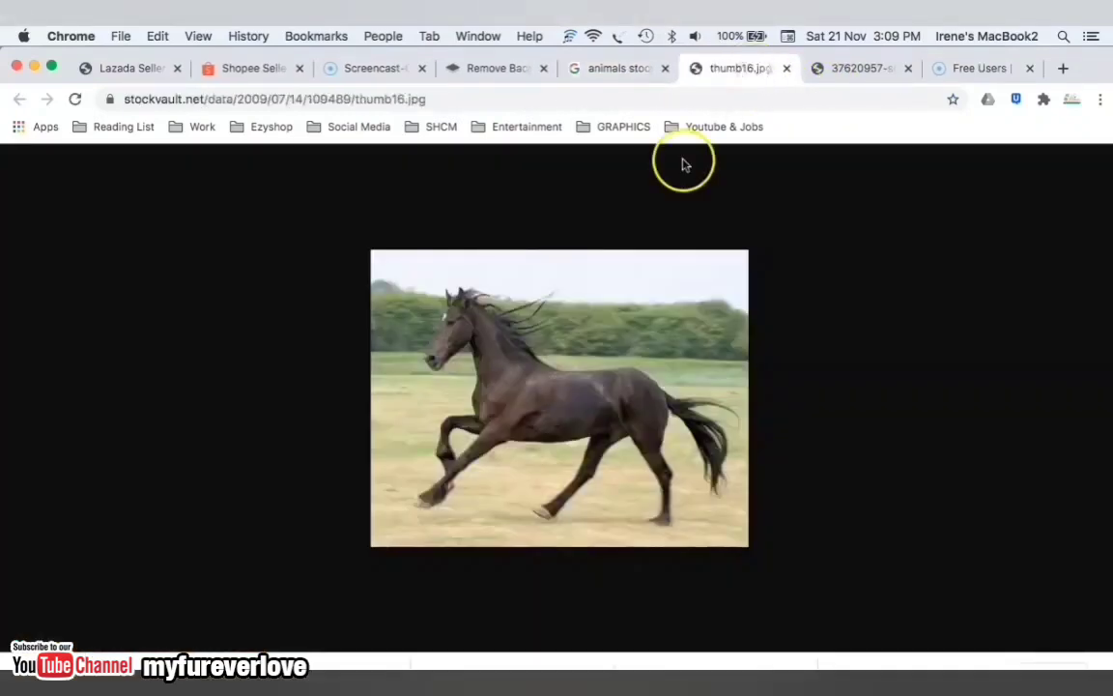
Step: Copy the full web address of the horse image thumb16.jpg
click(394, 103)
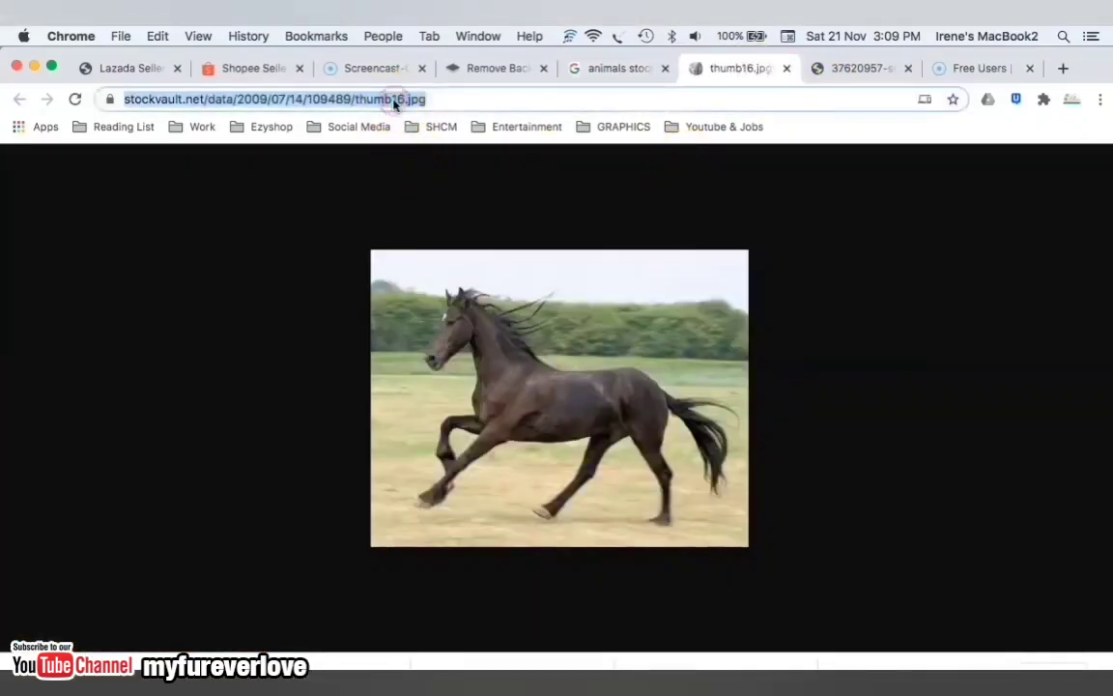
right_click(395, 102)
click(425, 233)
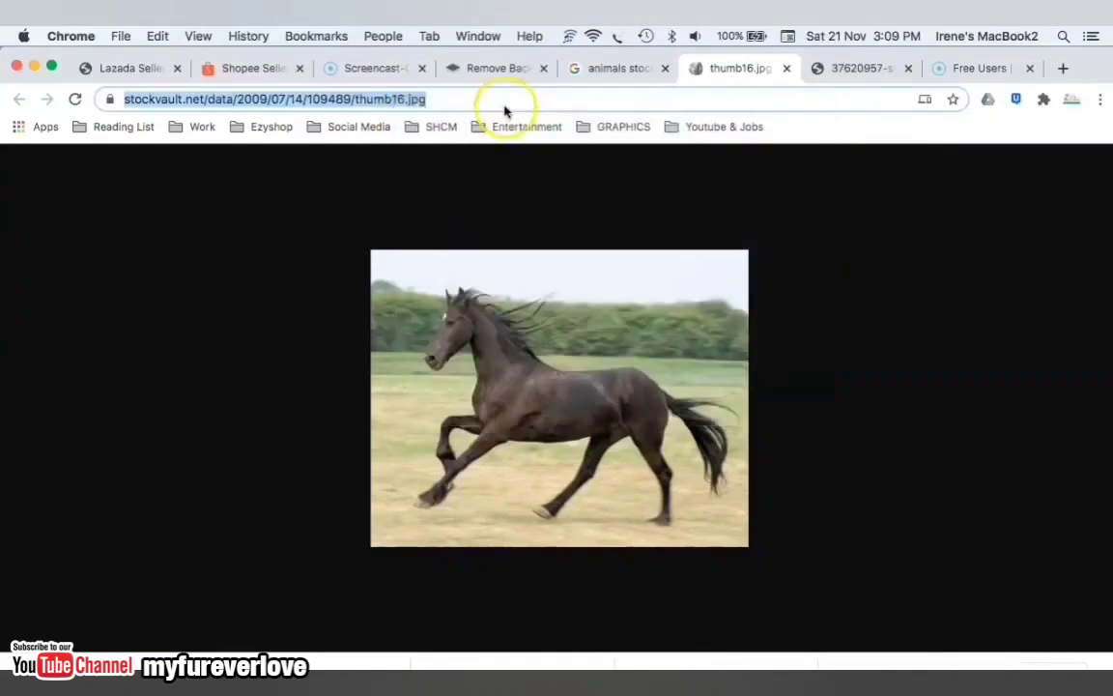
Step: Submit the copied horse image URL to remove.bg for background removal
click(487, 77)
scroll(870, 483, down, 3)
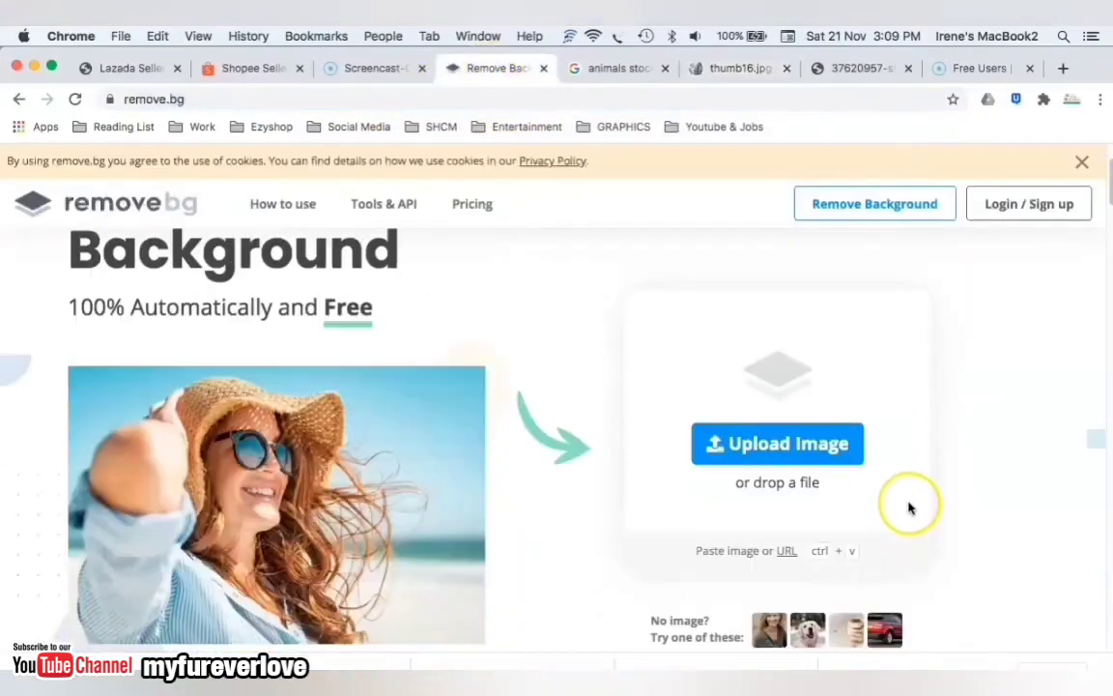
click(785, 553)
right_click(528, 193)
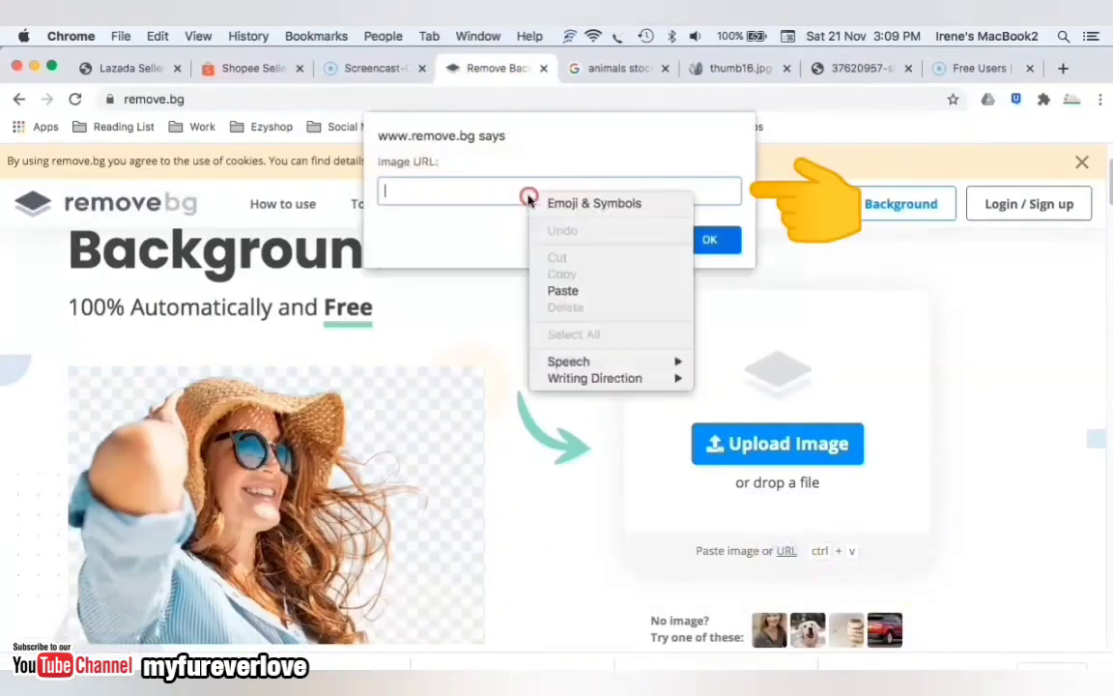
click(565, 291)
click(708, 238)
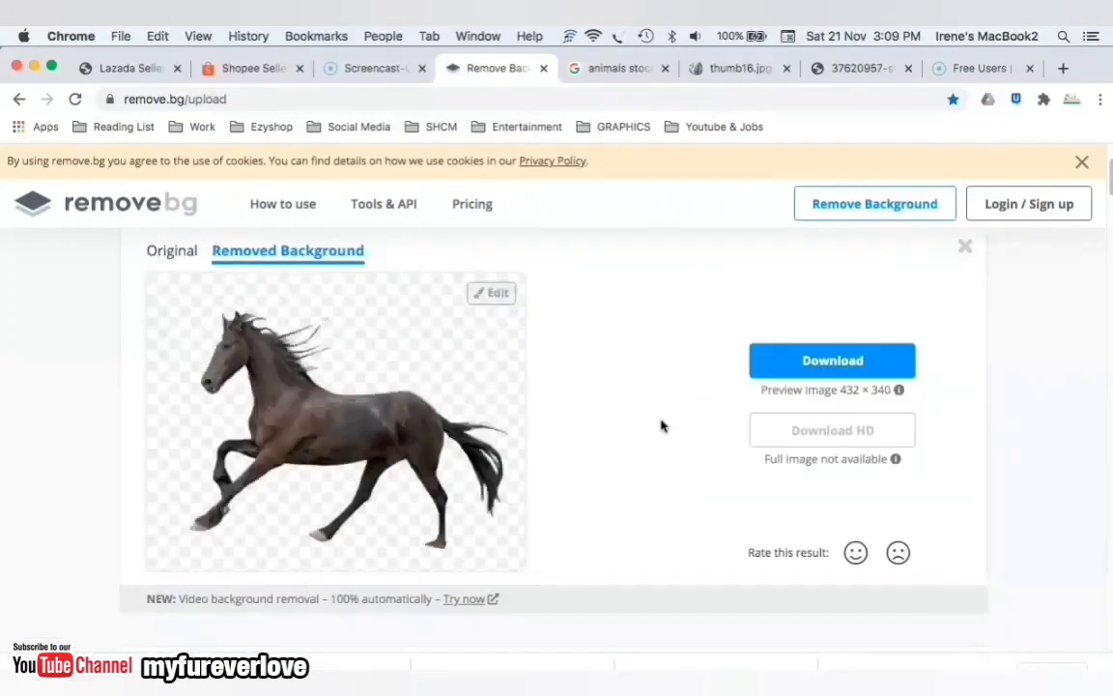
Step: Compare the original horse photo with the version that has its background removed
click(173, 253)
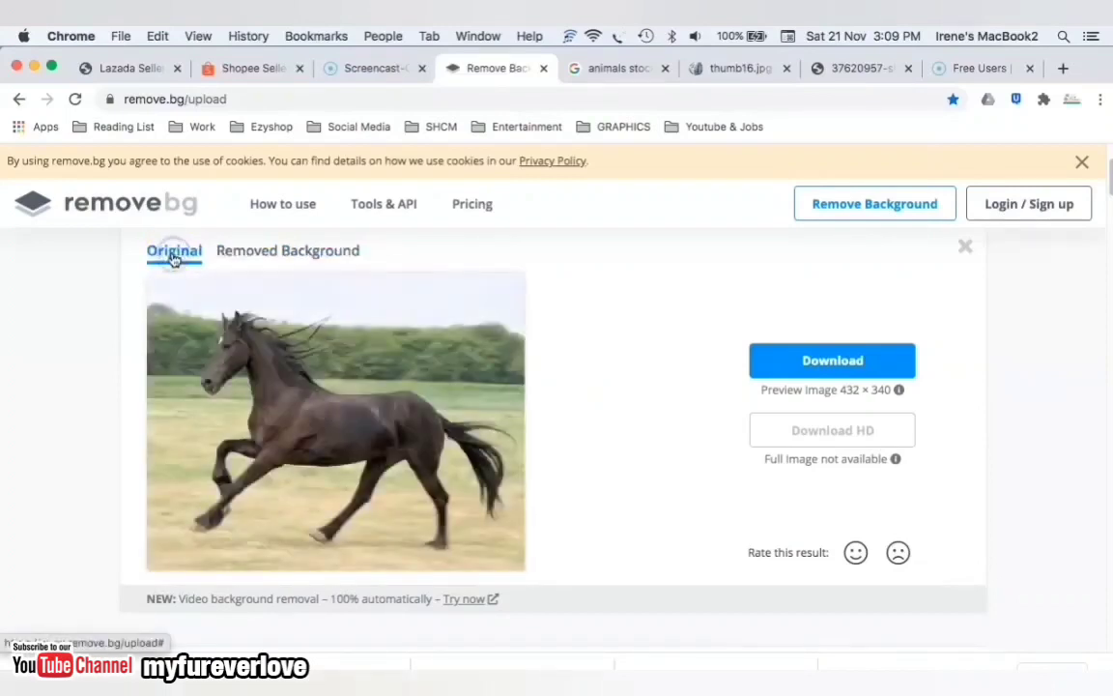
click(286, 249)
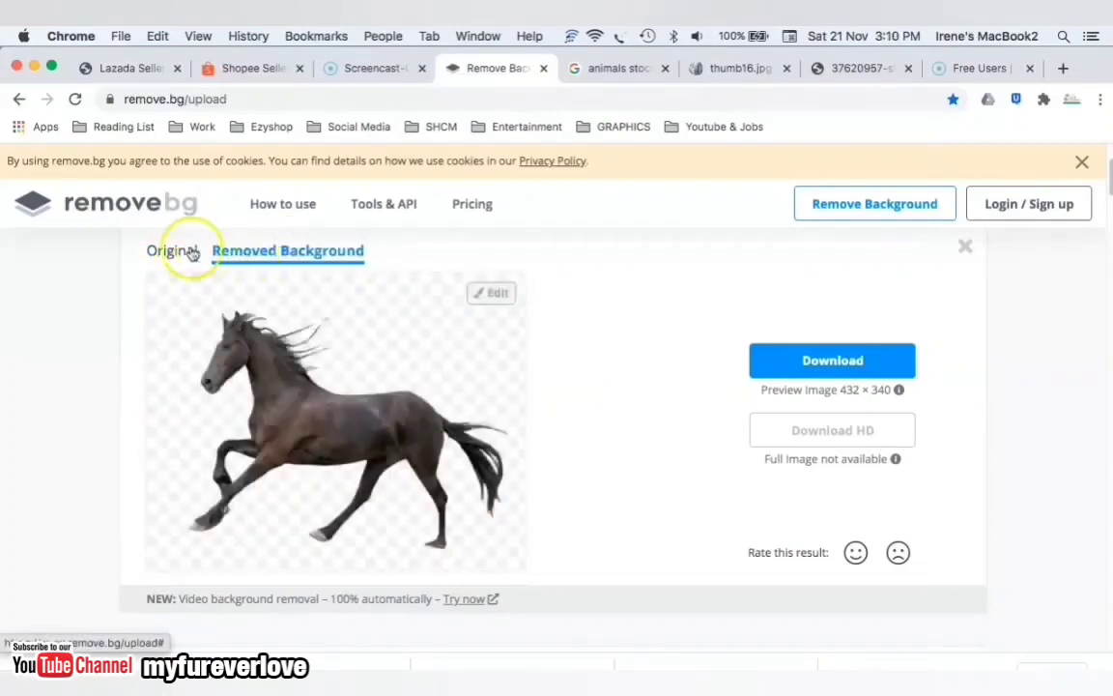
click(174, 251)
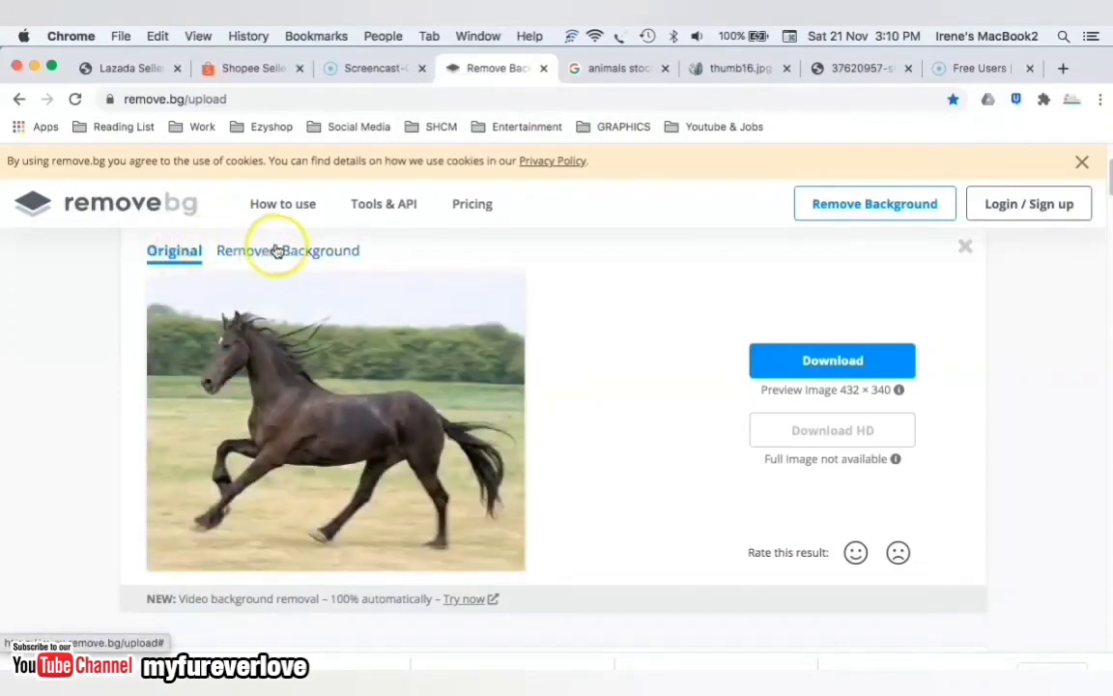
click(277, 252)
Step: Download the horse cutout as thumb16-removebg-preview.png and show the saved file in Finder
click(870, 366)
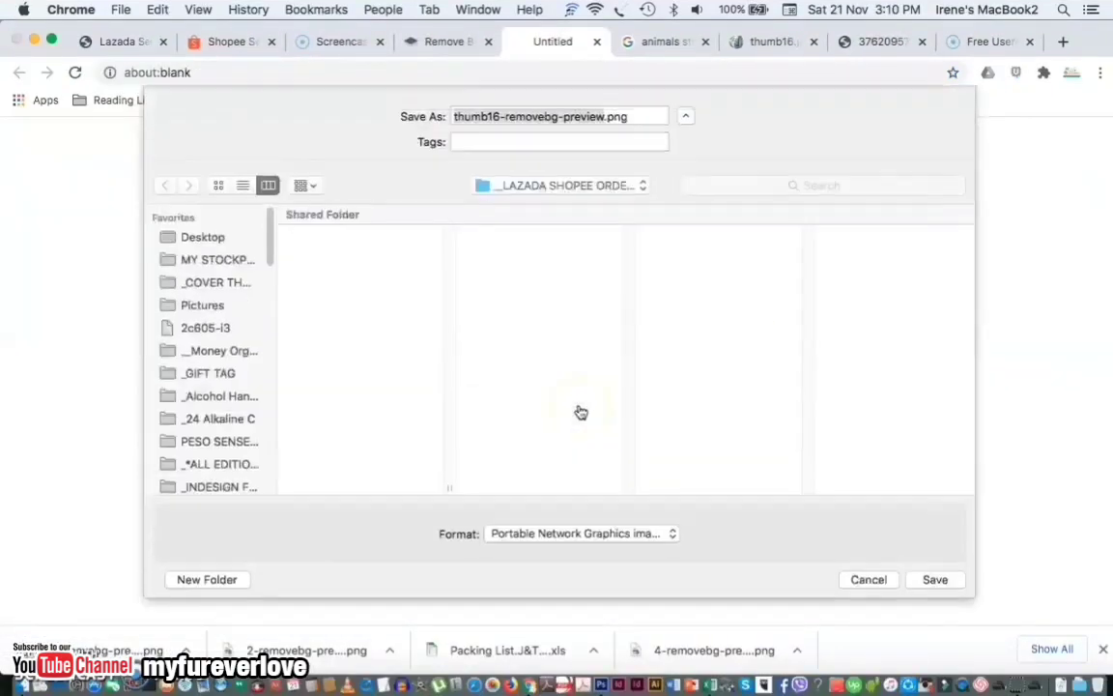
click(933, 580)
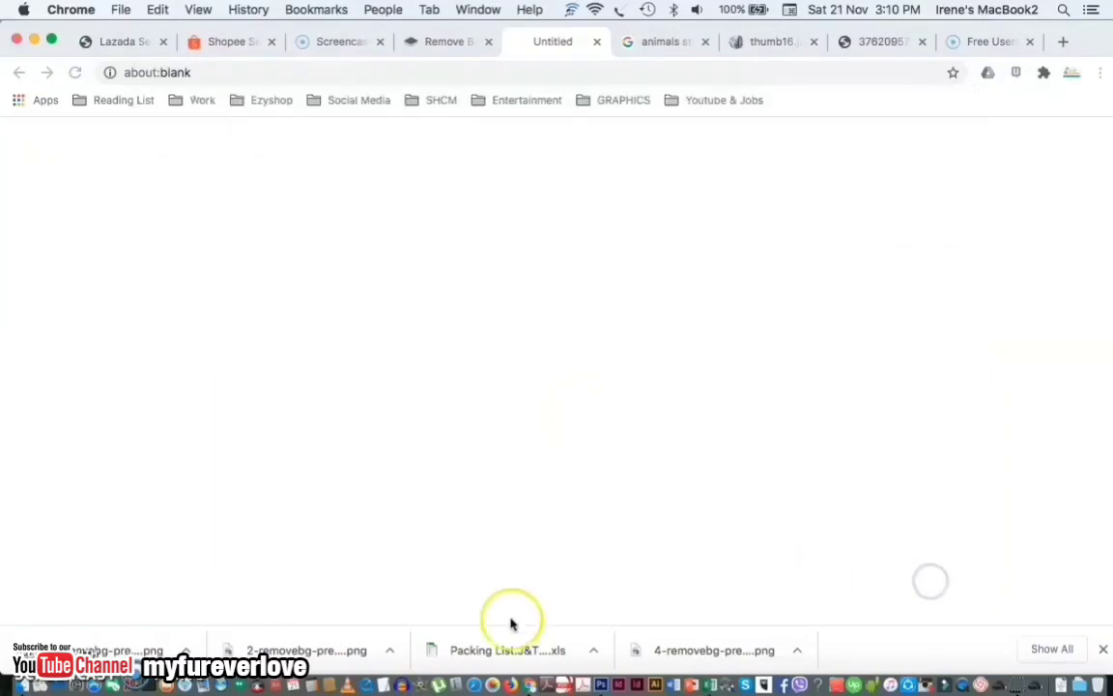
click(186, 649)
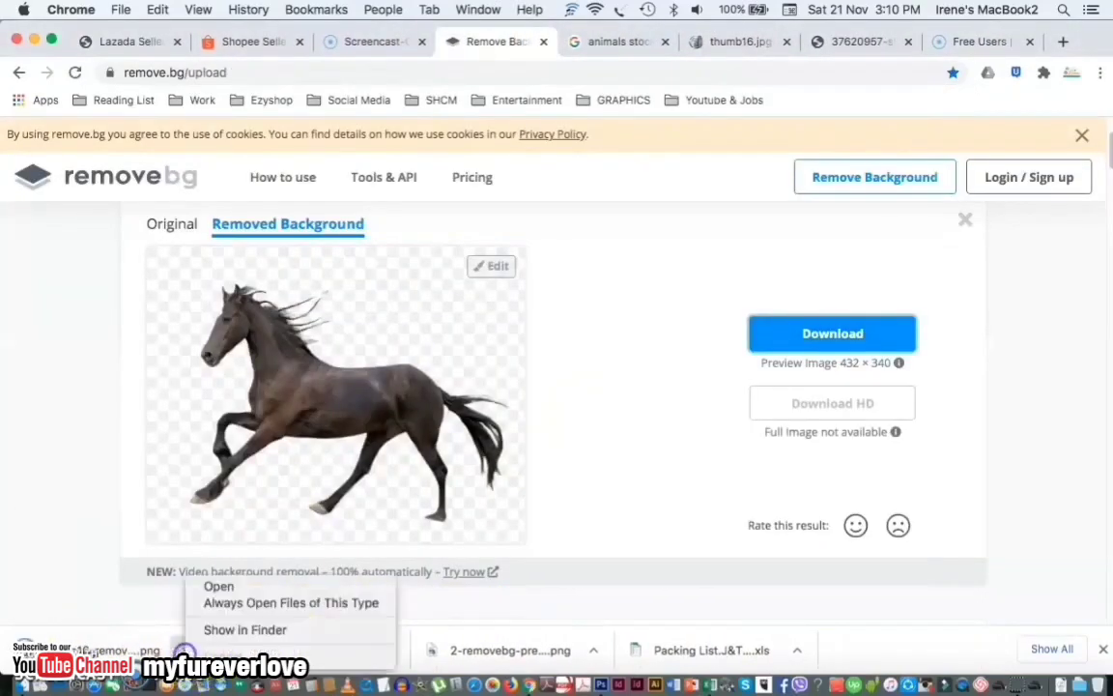
click(231, 629)
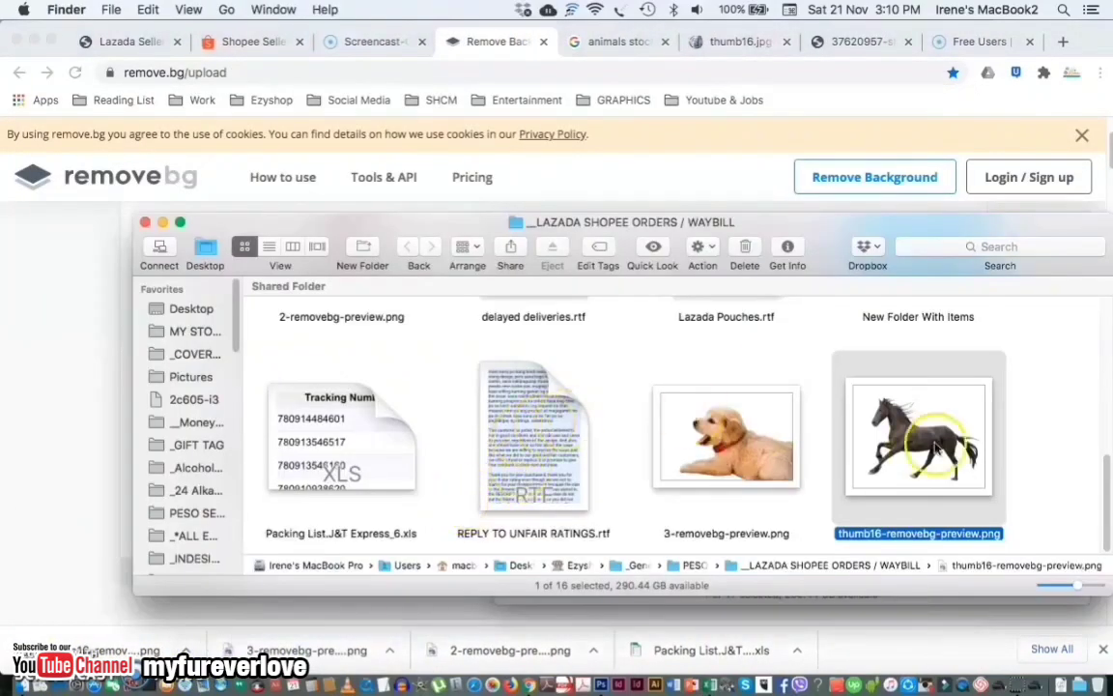
Step: Place thumb16-removebg-preview.png from Finder into the open 2-removebg-preview.png document in Photoshop, above the black layer
click(604, 684)
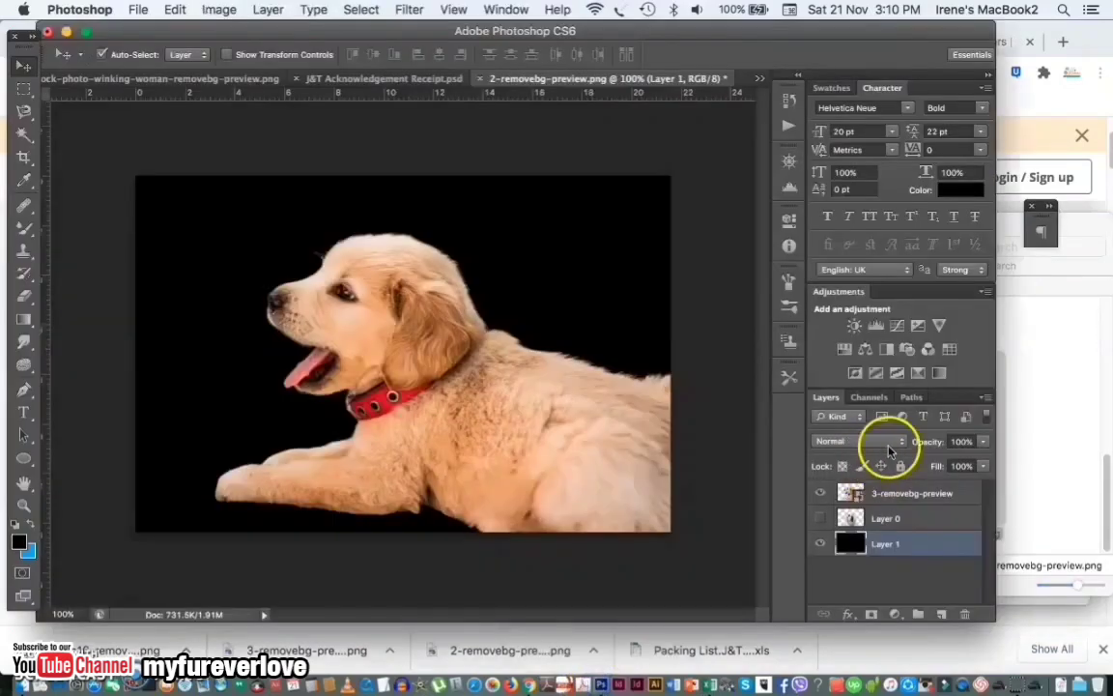
key(super+Tab)
key(super+shift+Tab)
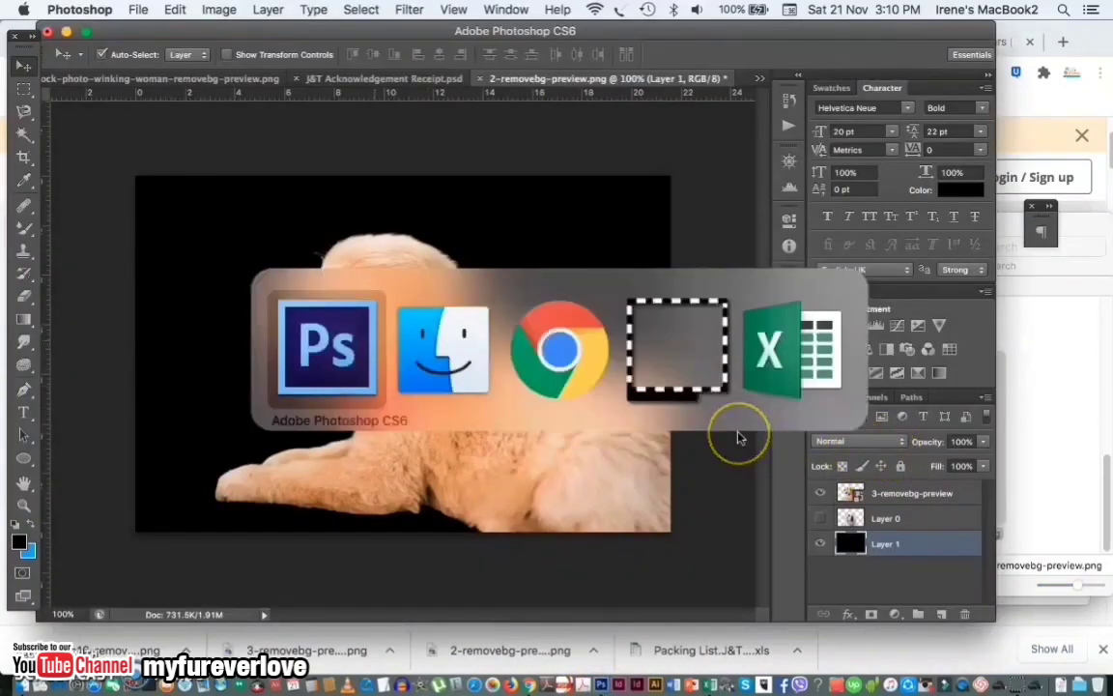
key(super+Tab)
drag(840, 442, 454, 319)
key(Return)
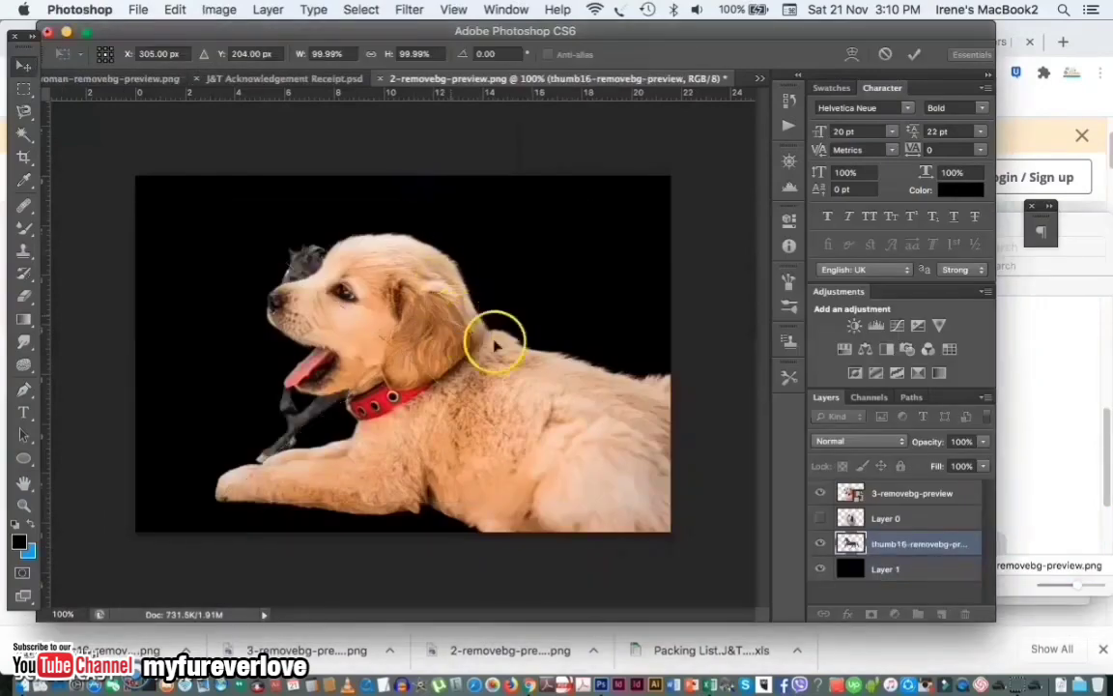
Step: Hide the puppy layer 3-removebg-preview and select the black background layer, Layer 1
click(820, 494)
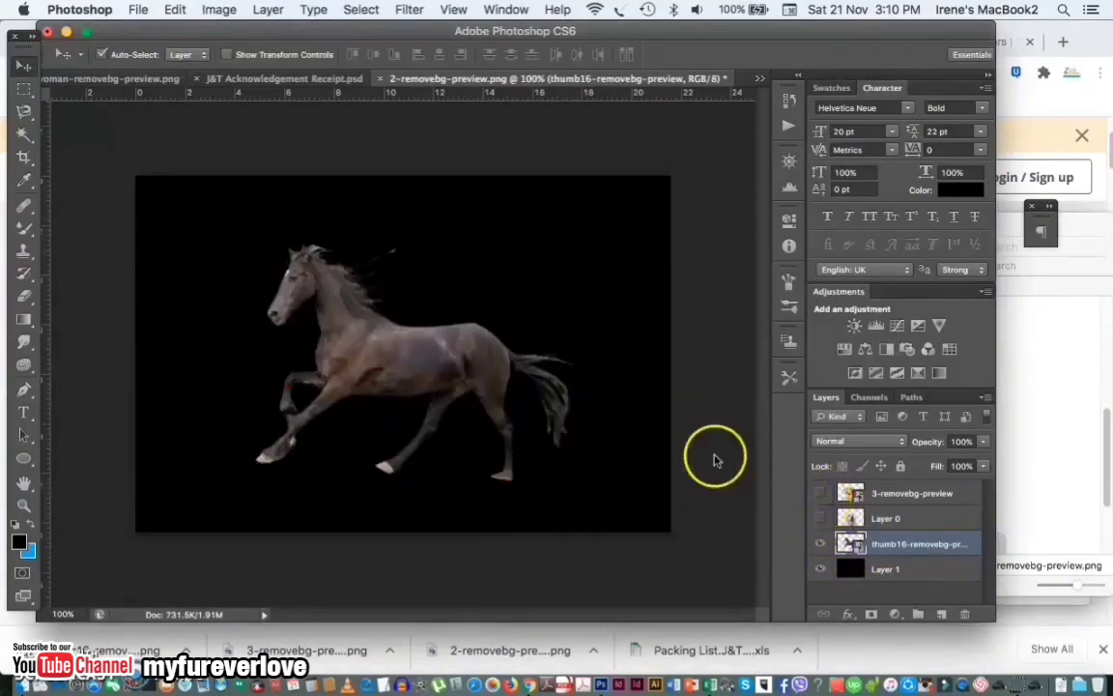
click(884, 568)
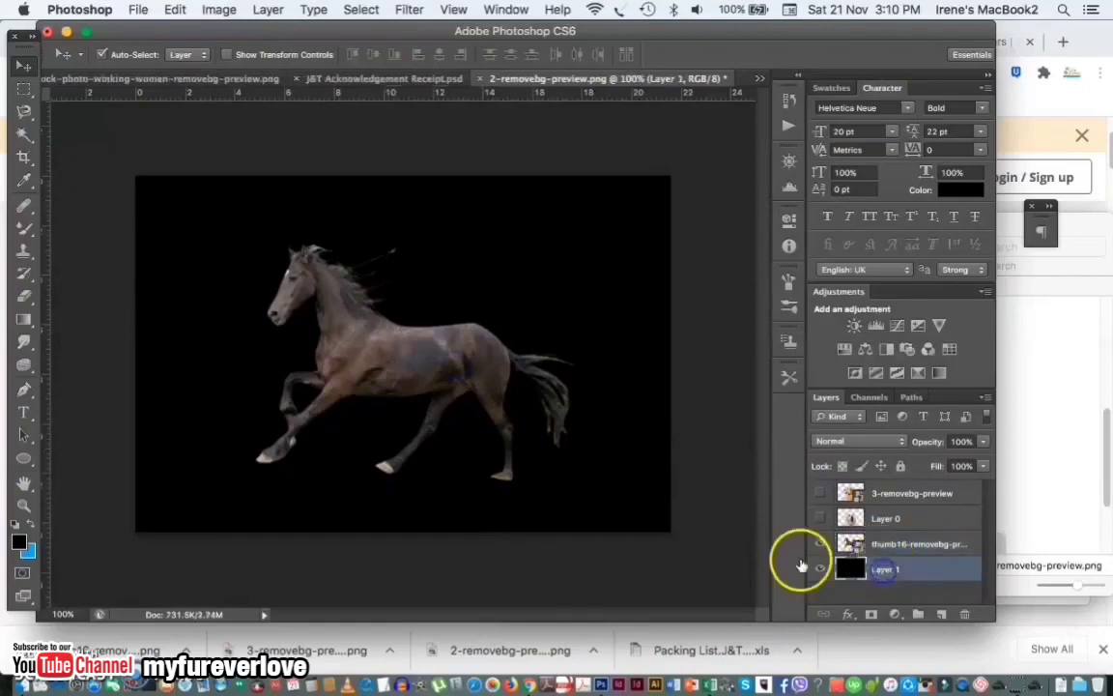
Step: Select the whole canvas, set the foreground colour to purple #aa10c6 and fill the black background layer, Layer 1, with it
key(super+a)
click(29, 524)
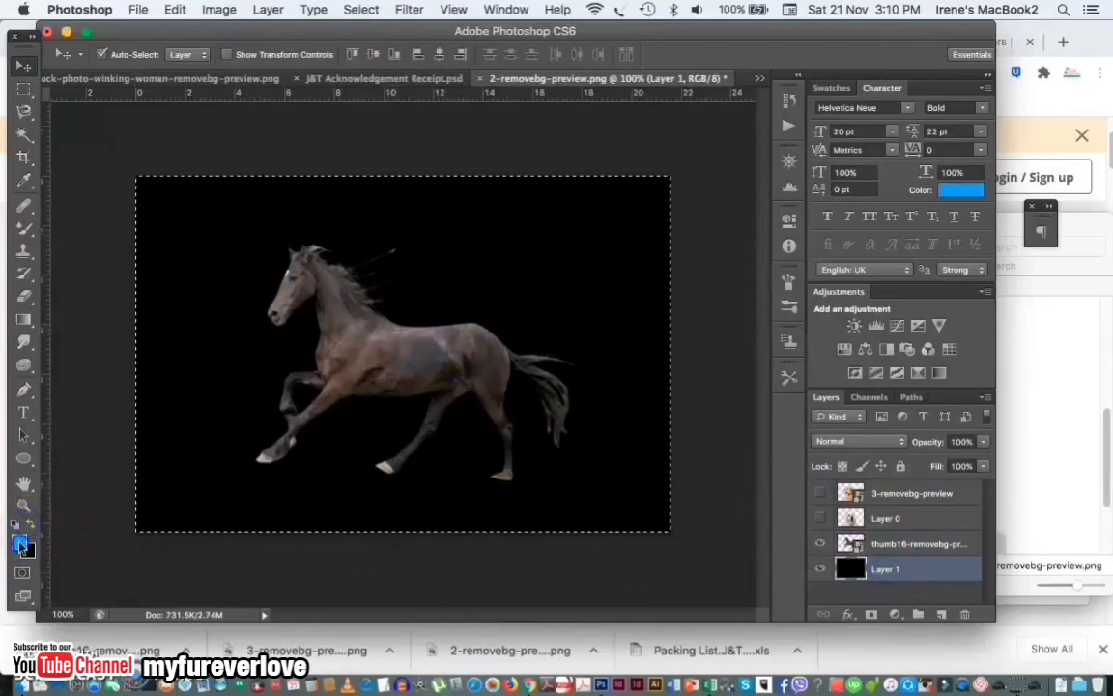
click(21, 547)
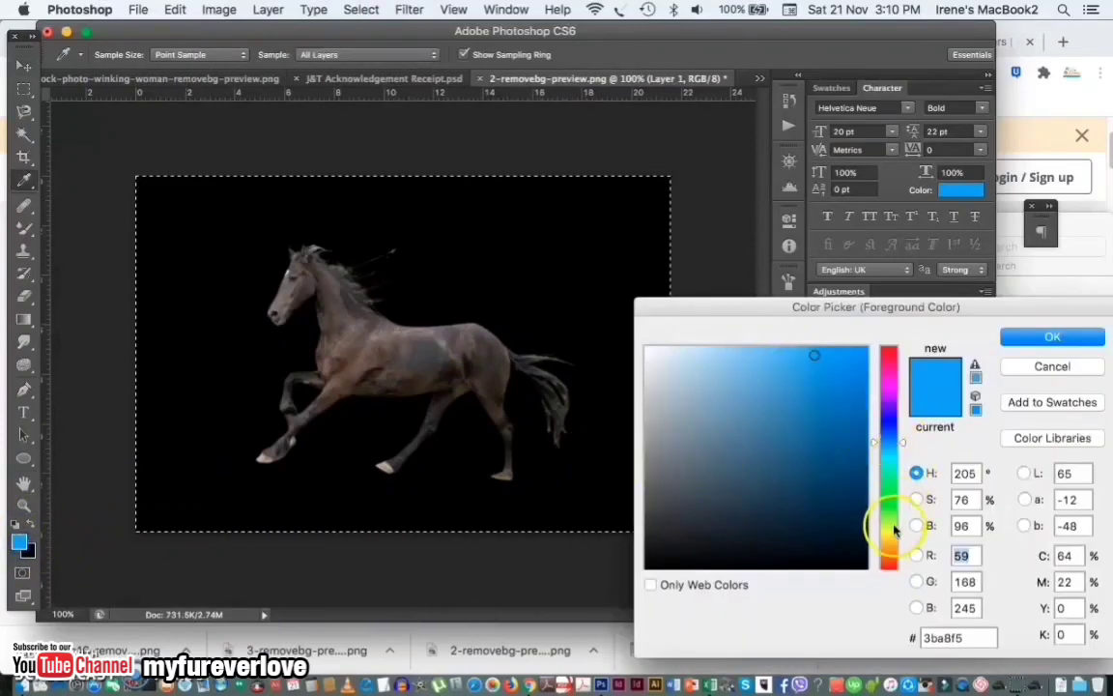
drag(889, 546, 889, 560)
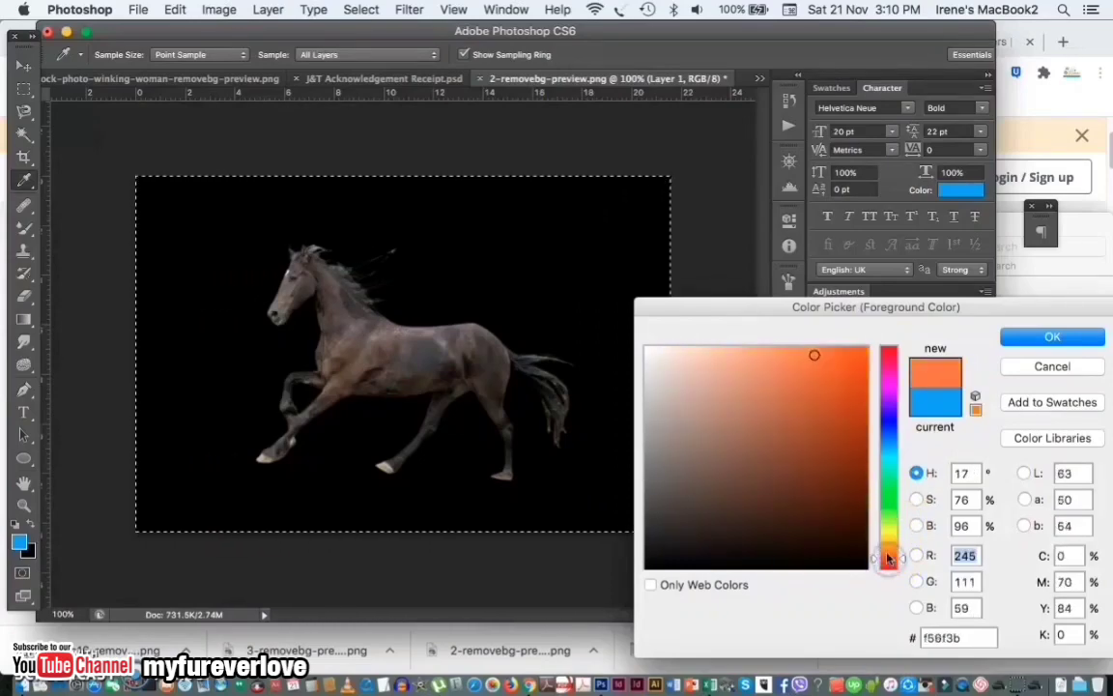
click(890, 394)
click(848, 396)
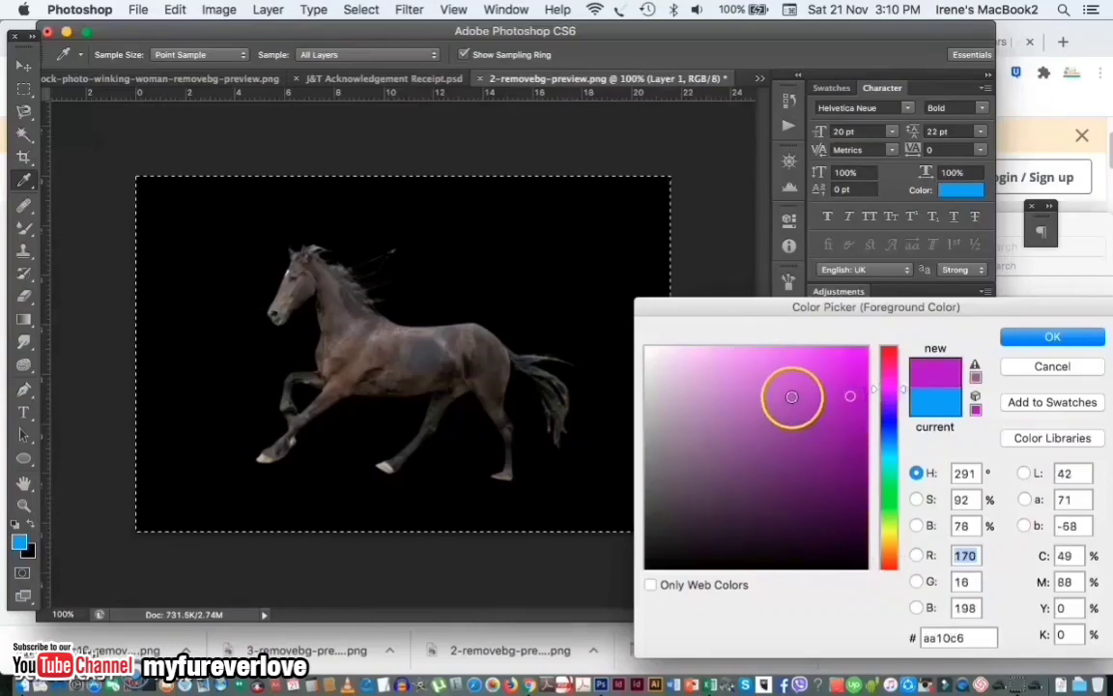
click(1052, 336)
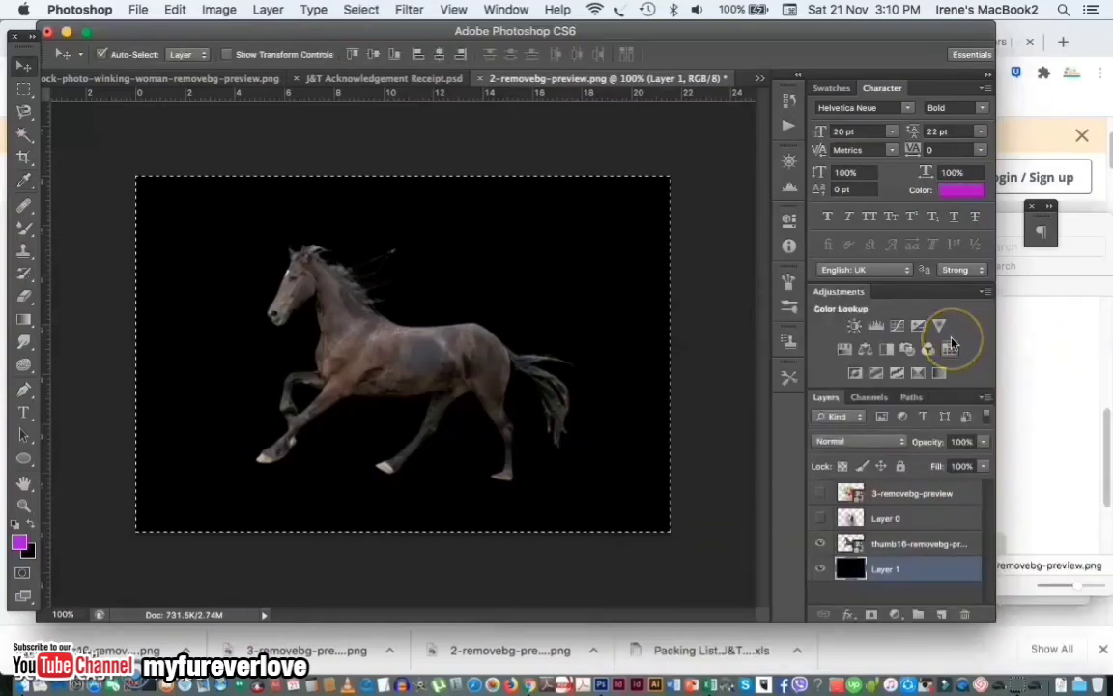
key(alt+BackSpace)
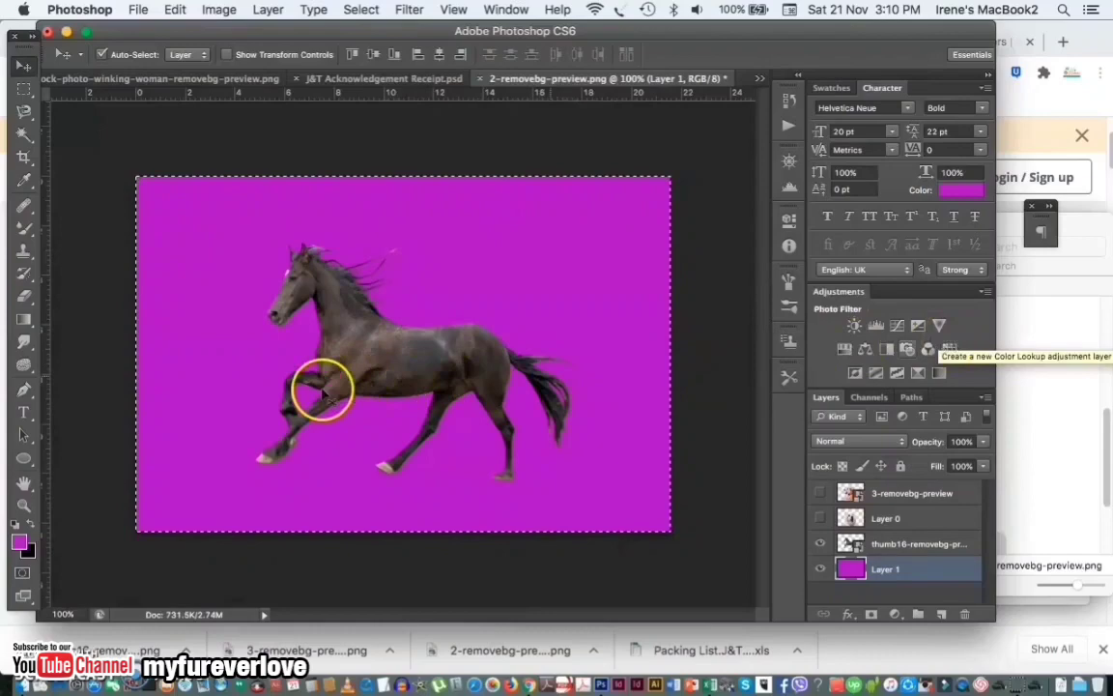
Step: Change the foreground colour to blue #1077c6, fill Layer 1 with it and check the horse's cut edges up close
click(19, 542)
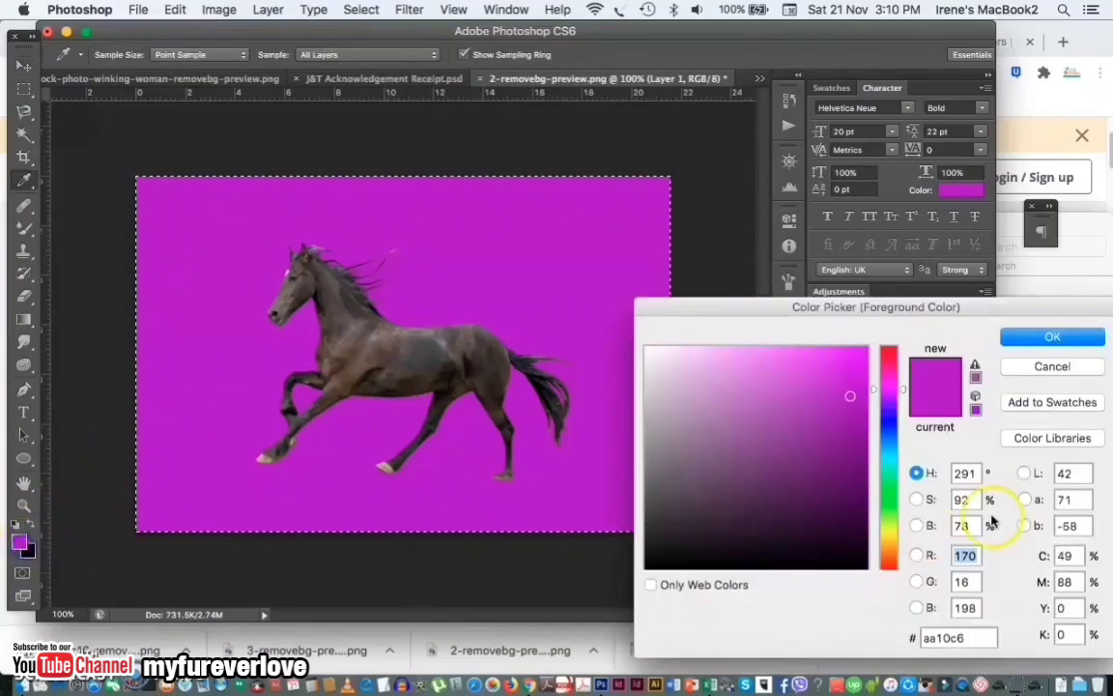
click(889, 444)
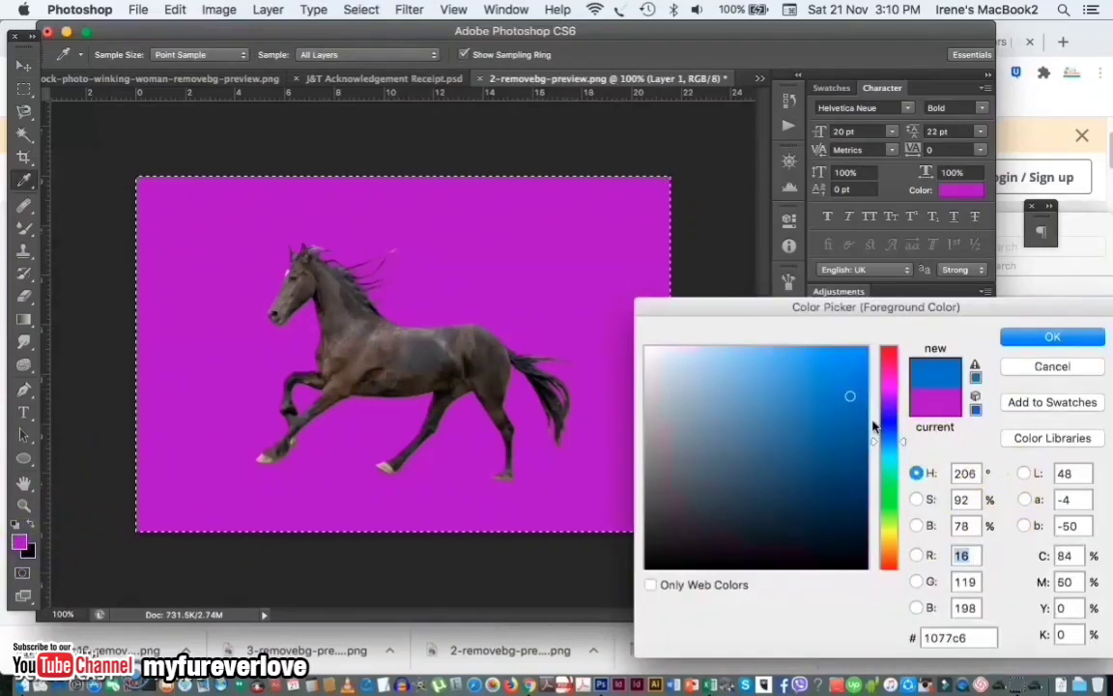
key(Return)
key(alt+BackSpace)
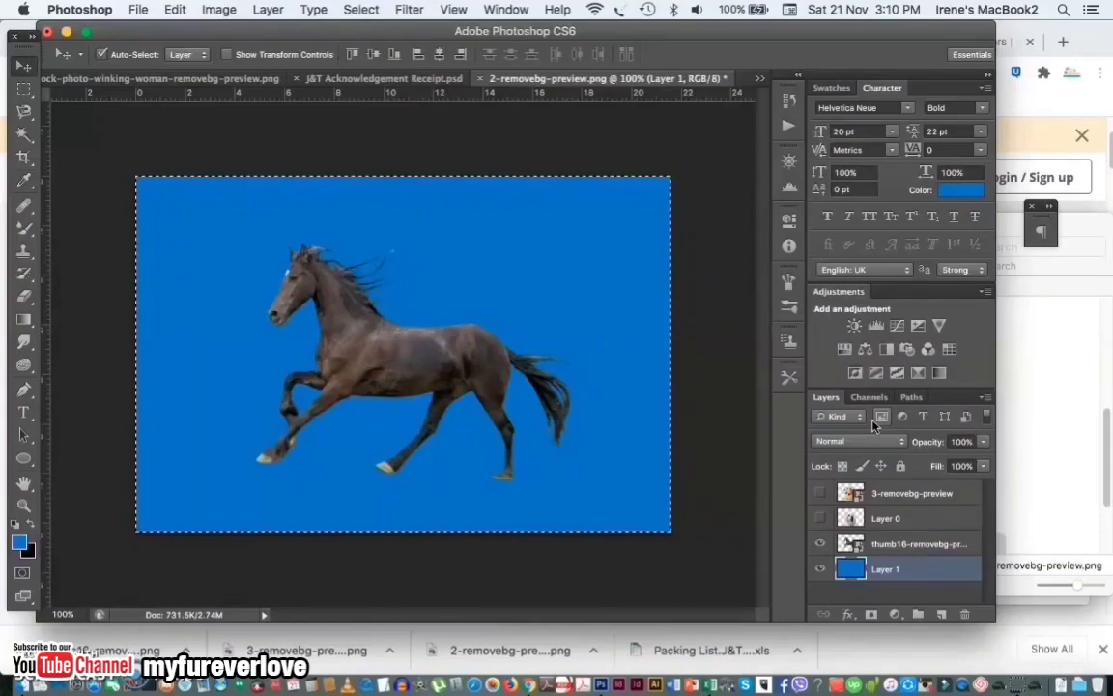
key(z)
click(330, 340)
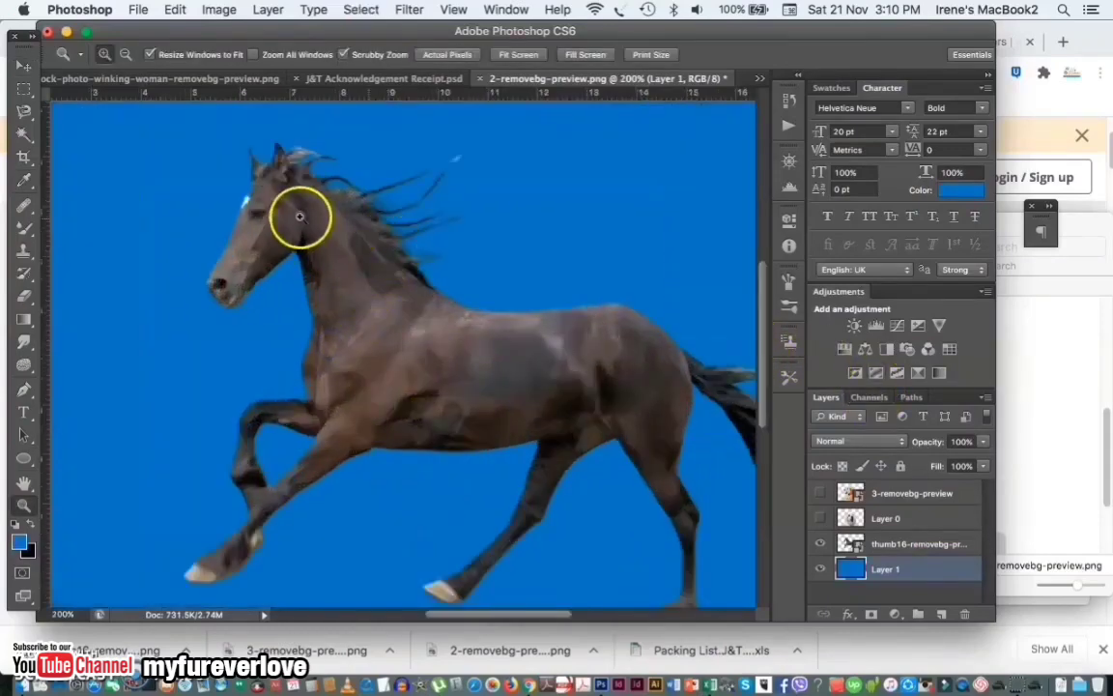
alt+click(570, 398)
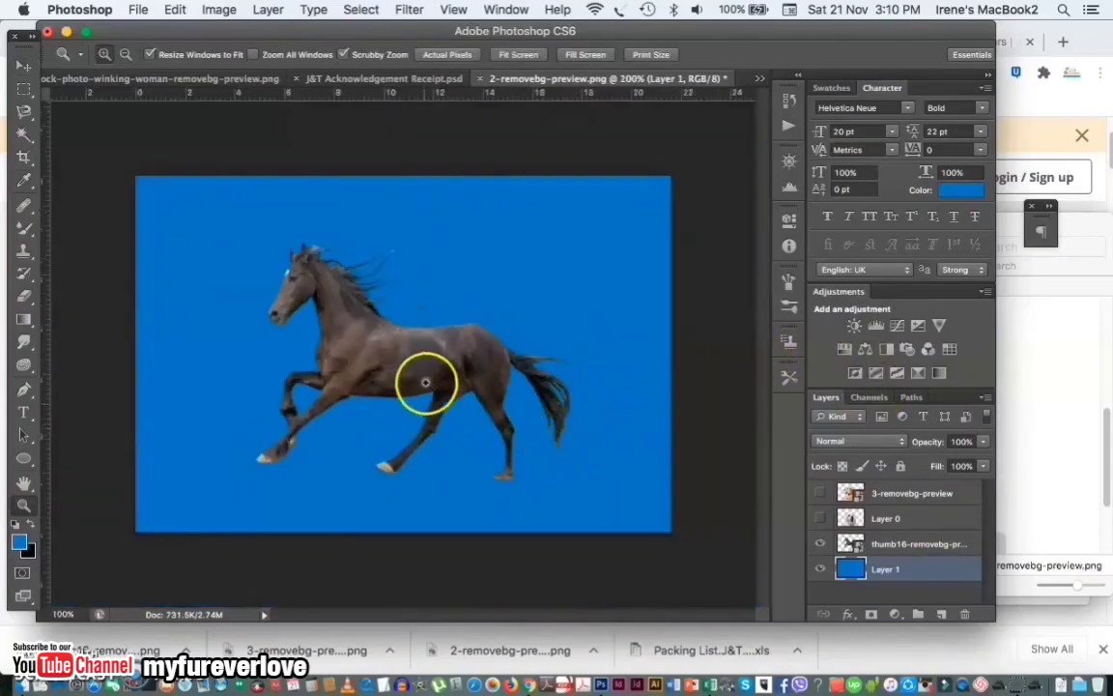
Step: Enlarge the horse layer with Free Transform until it spans most of the canvas, and move it slightly up and to the right
key(v)
click(425, 382)
key(ctrl+t)
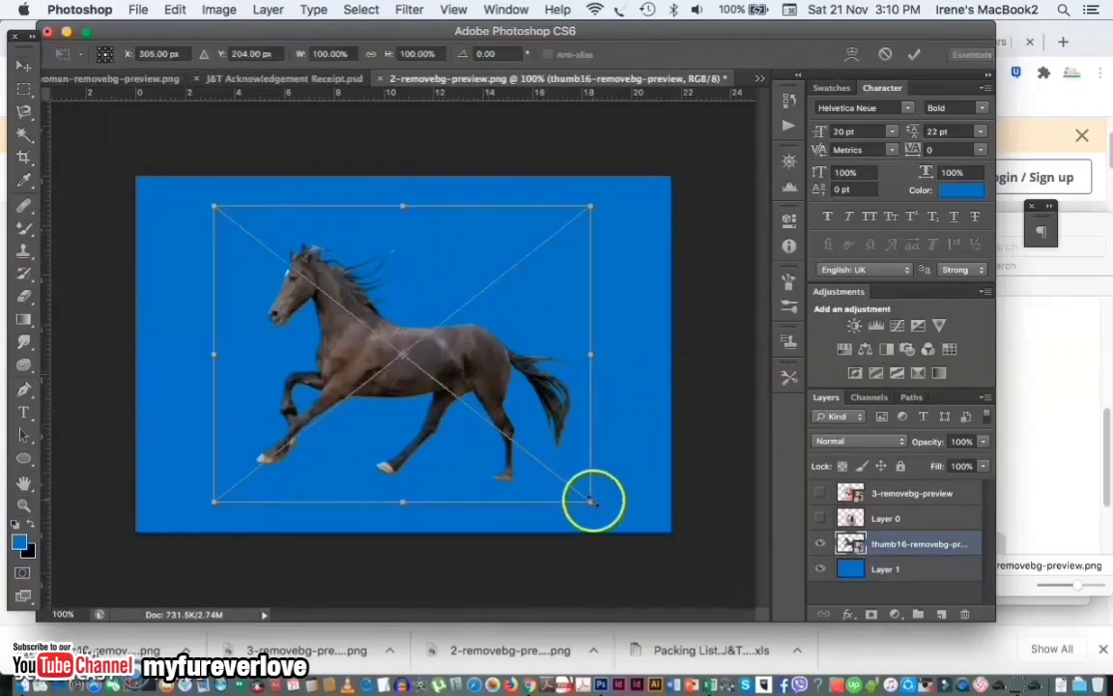
drag(593, 500, 638, 536)
drag(216, 206, 152, 170)
key(Return)
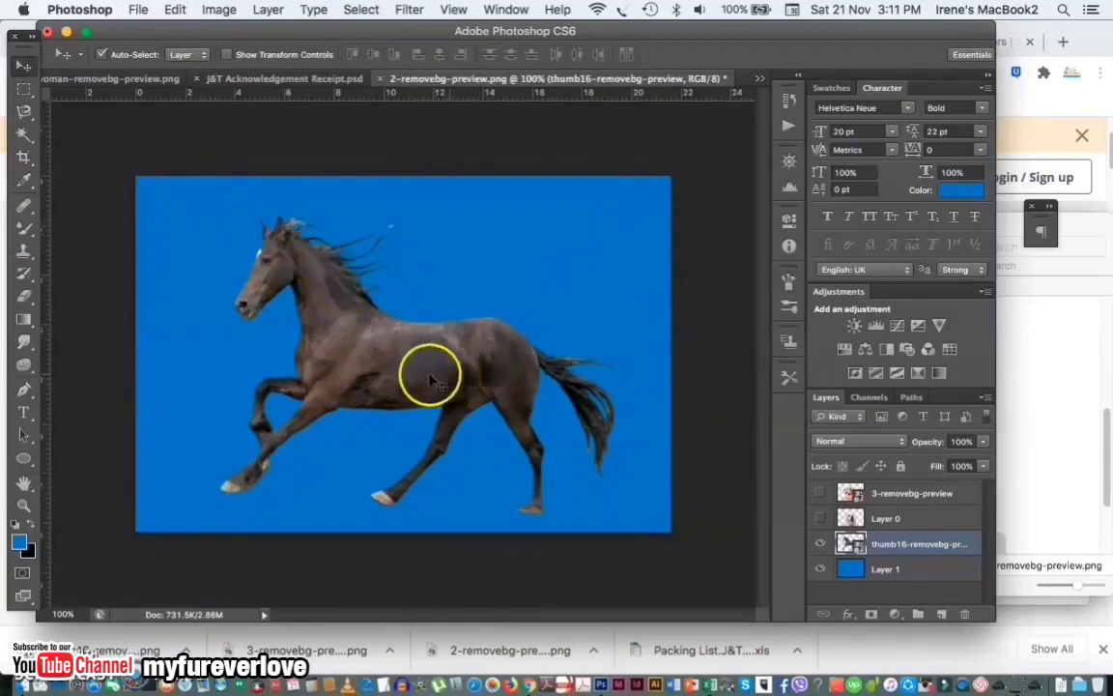
drag(432, 380, 420, 358)
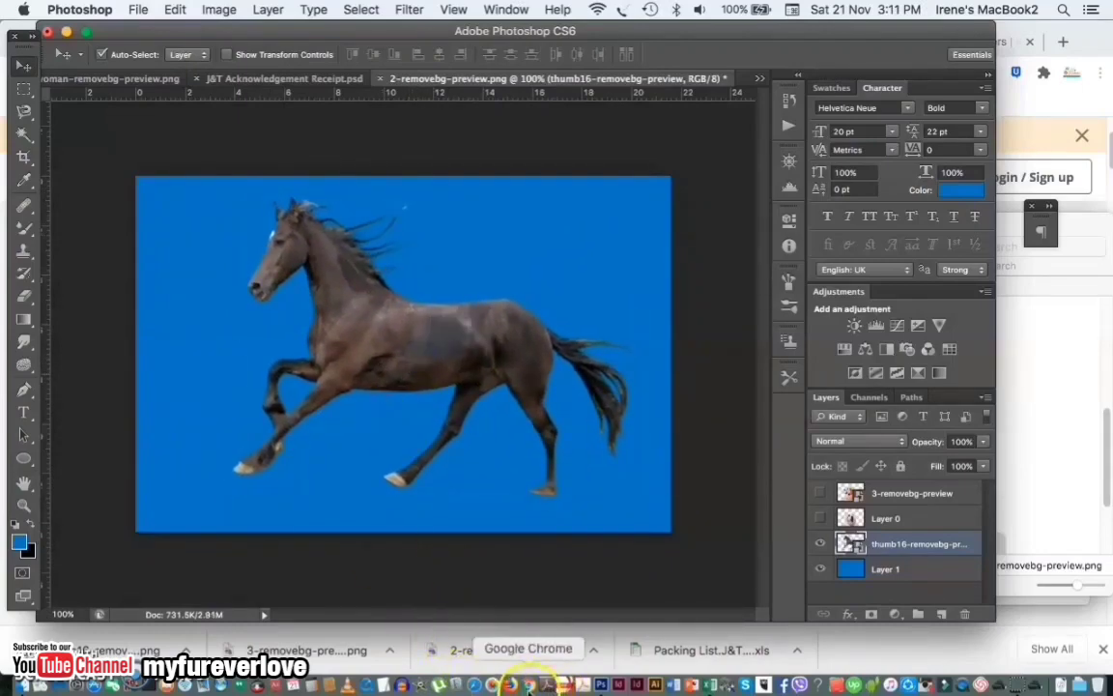
Step: Switch to Chrome and return to the remove.bg home page
click(528, 685)
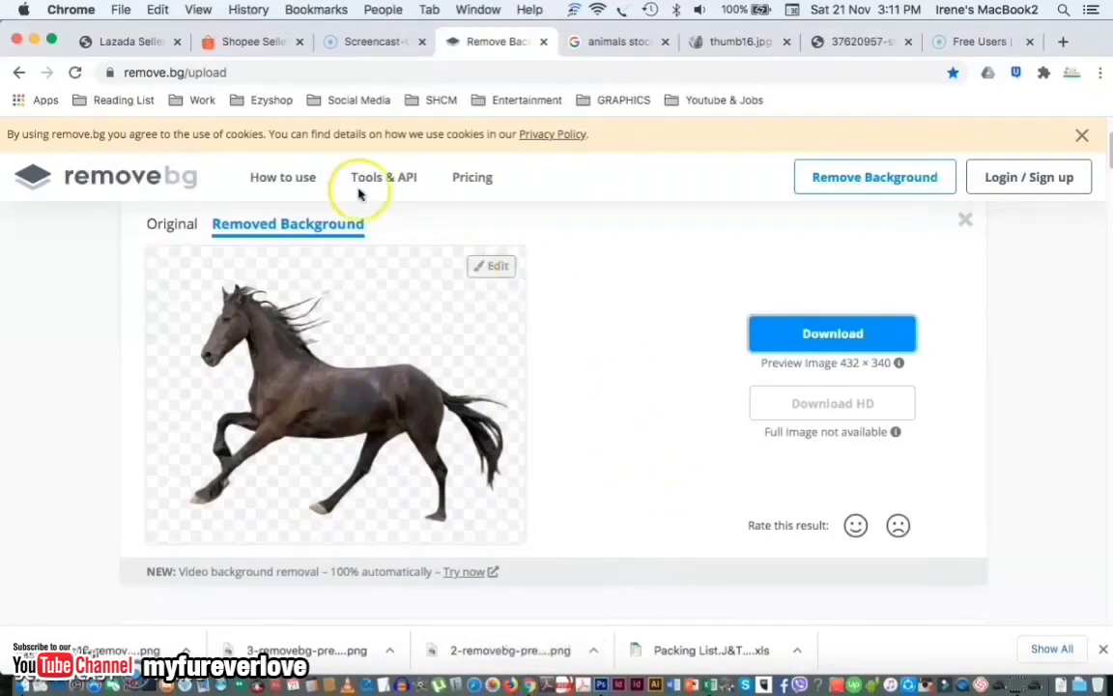
click(72, 177)
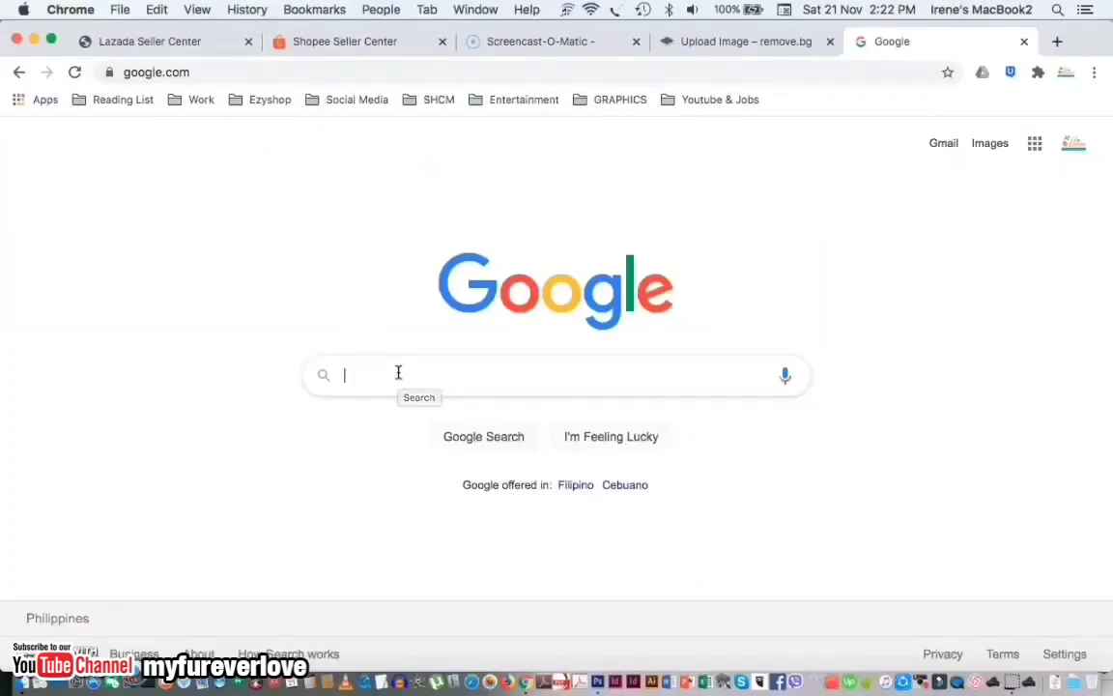
Step: Search Google for "woman stock photo" and show the image results
text(man)
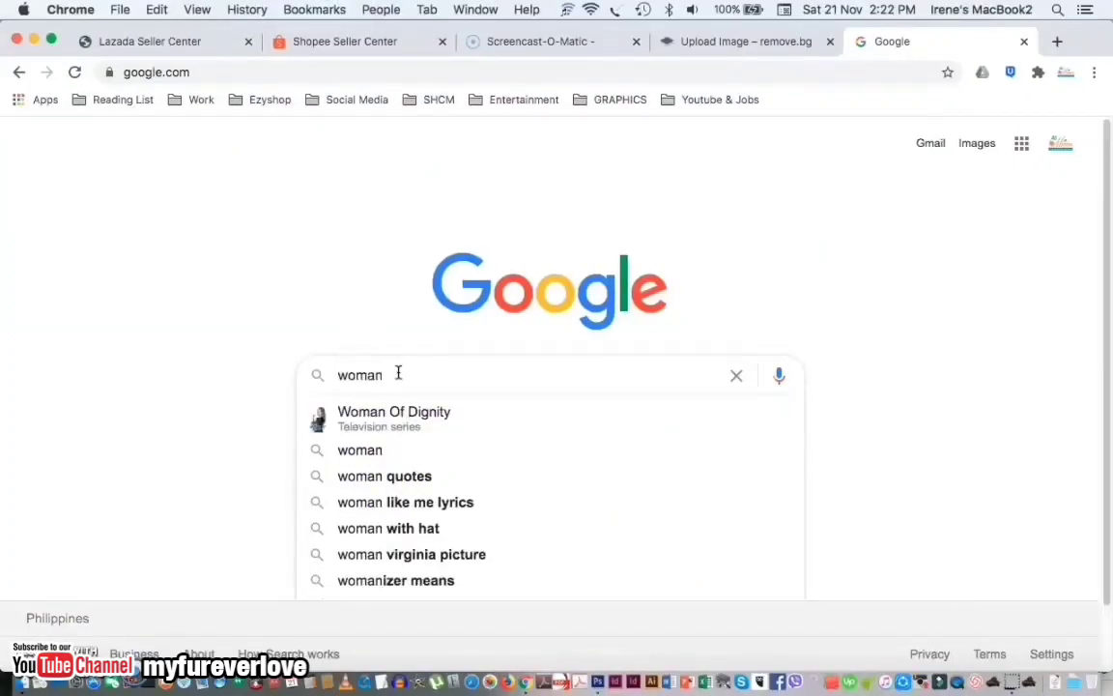
text( stock)
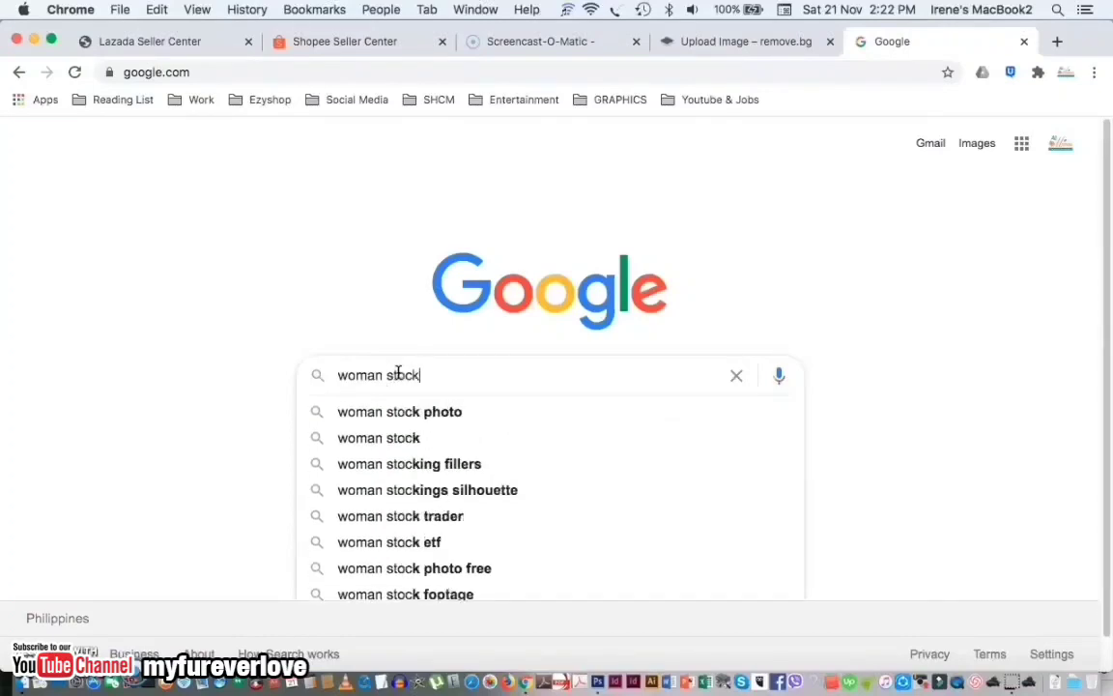
key(Down)
key(Return)
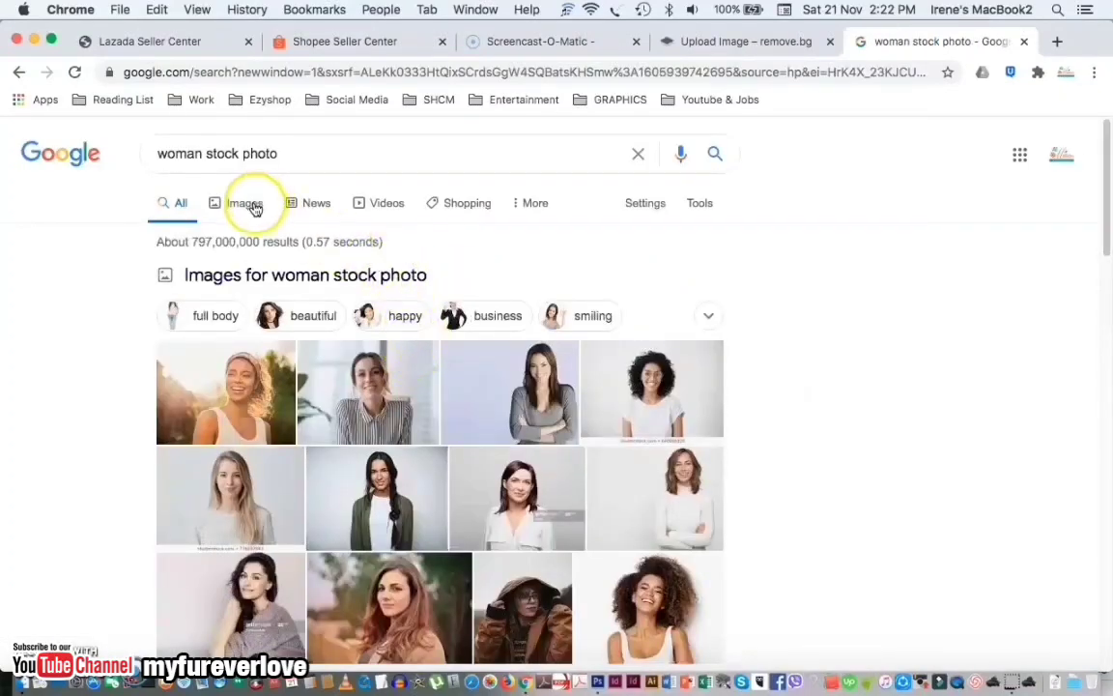
click(246, 202)
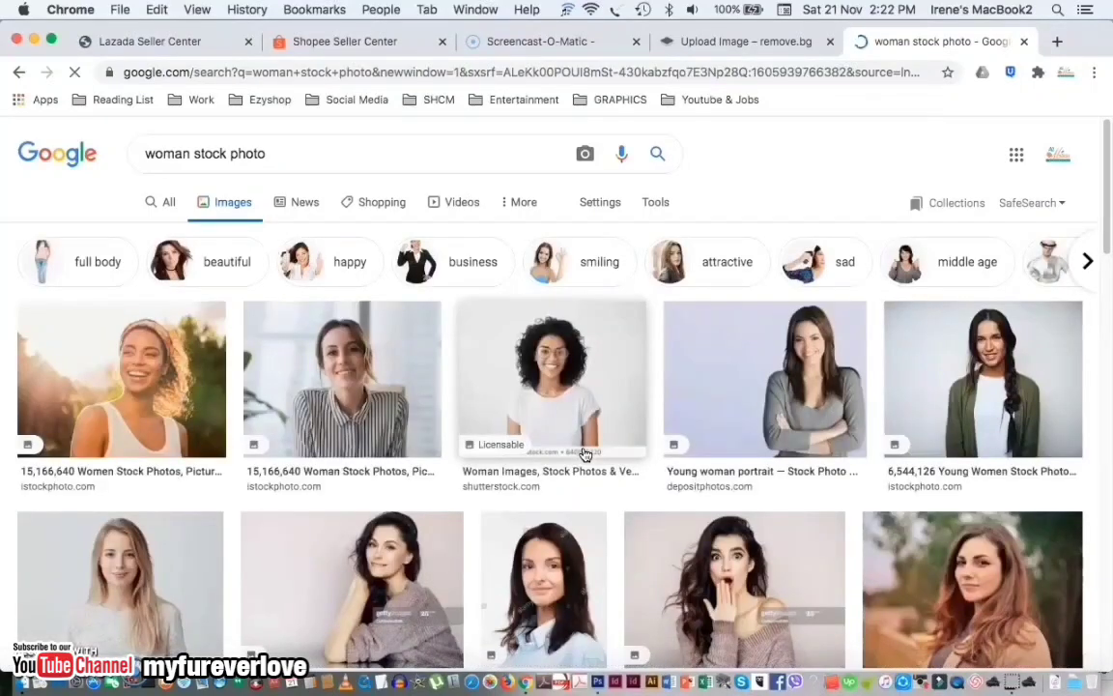
Step: Find the Depositphotos picture of the winking woman in a green dress on orange and open the image in its own tab
scroll(584, 454, down, 5)
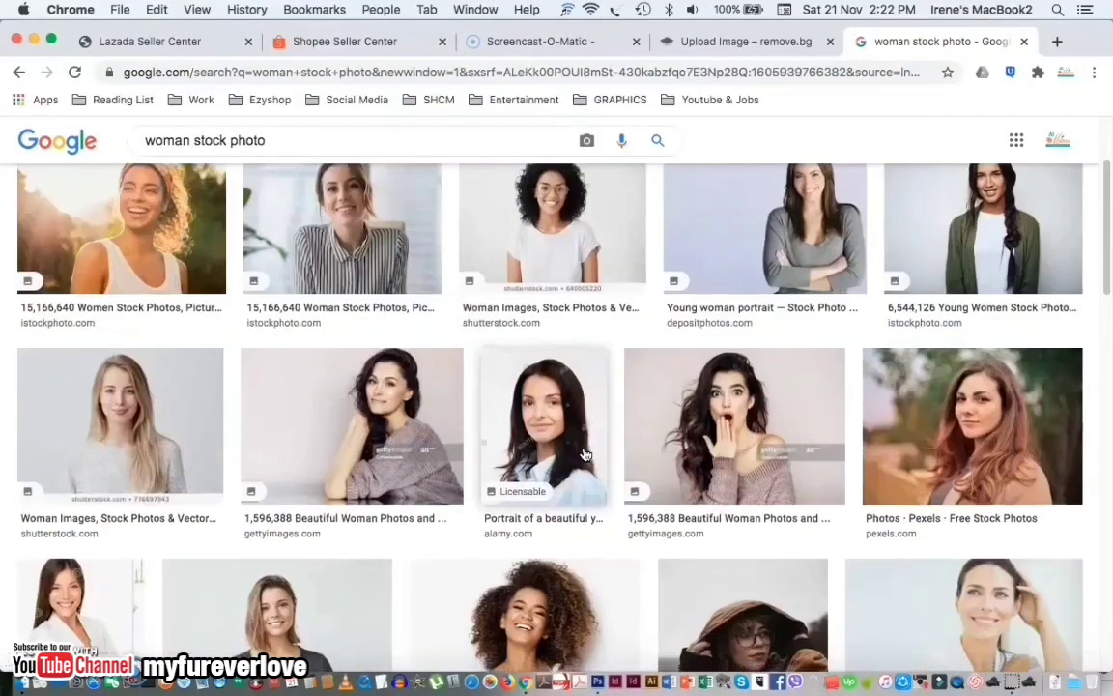
scroll(585, 454, down, 4)
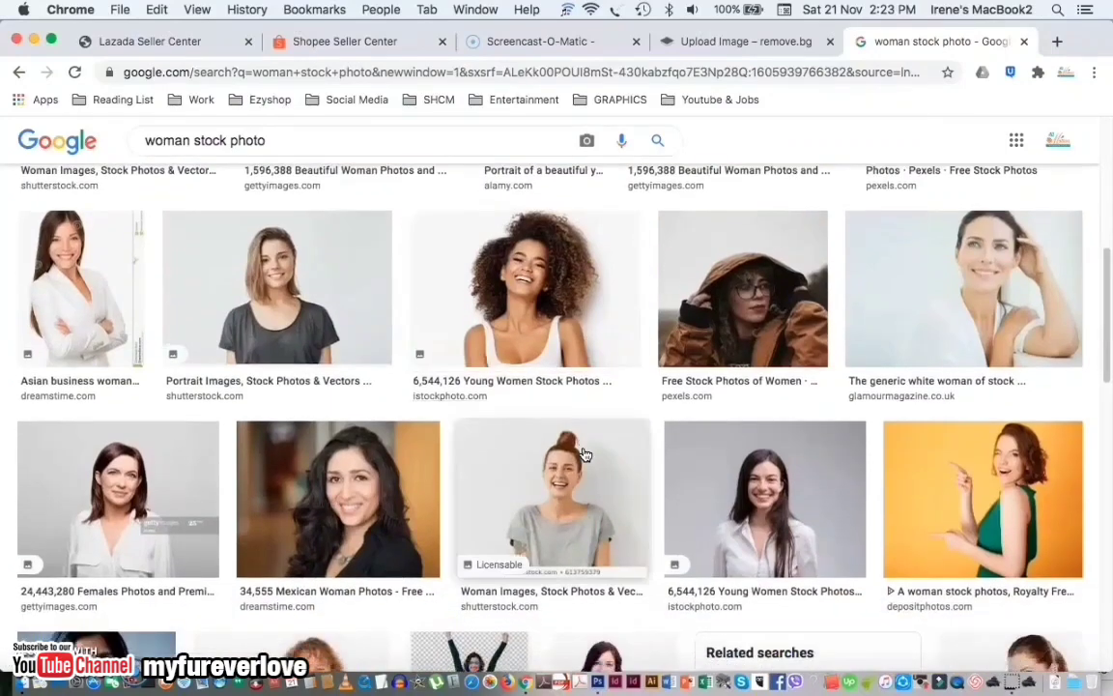
click(599, 454)
click(984, 464)
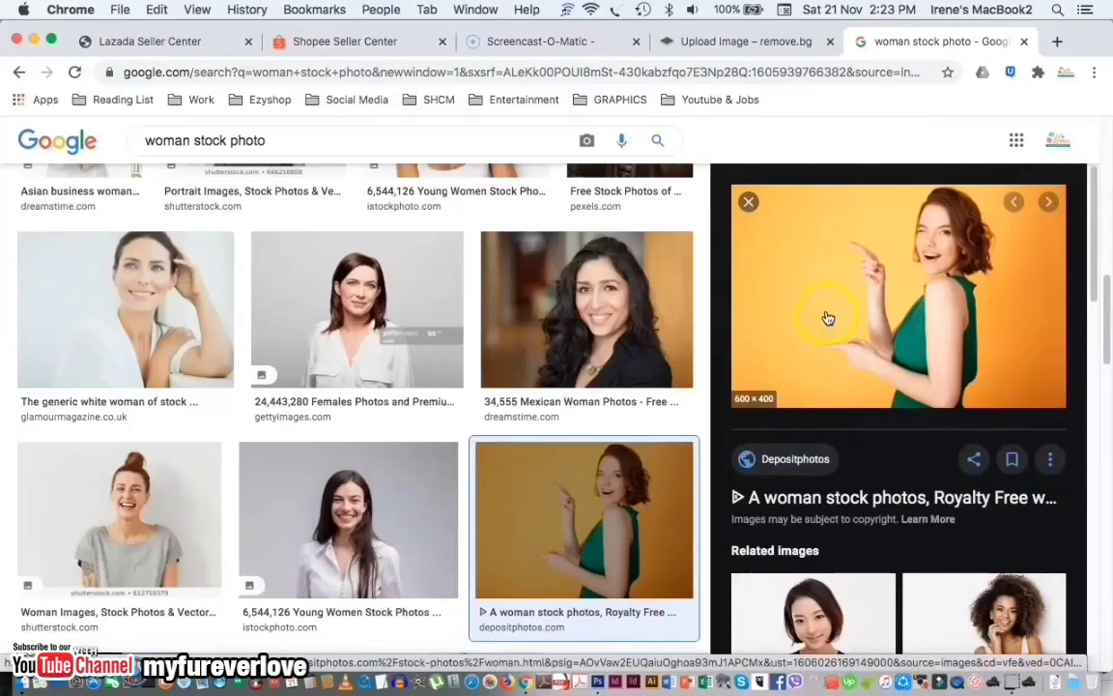
right_click(826, 314)
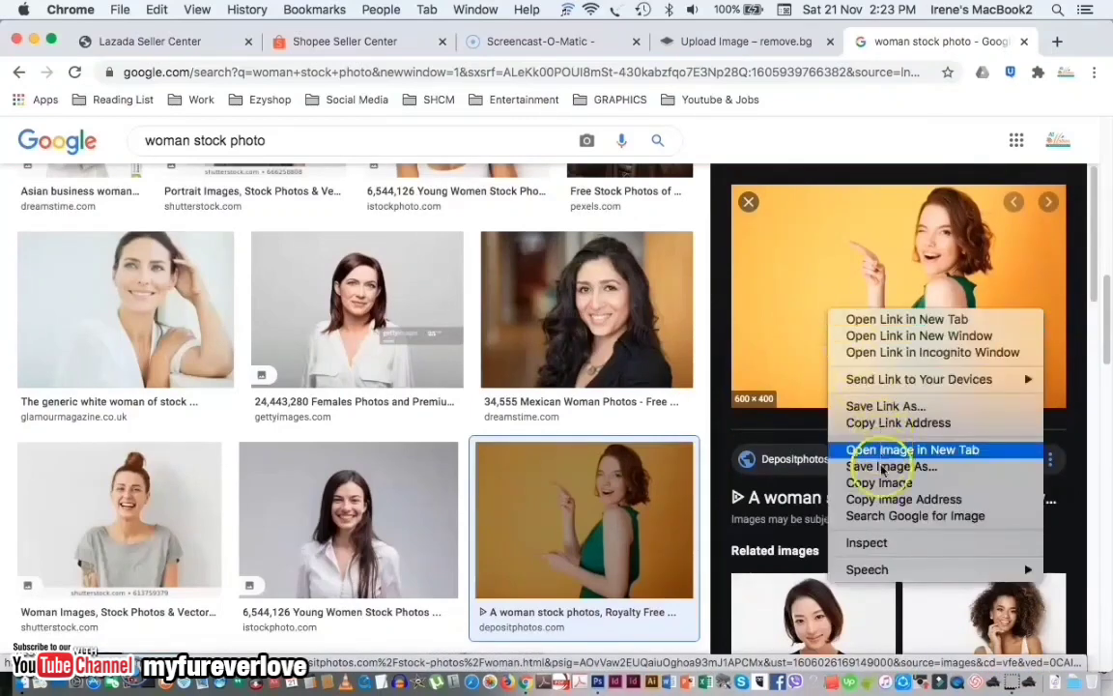
click(842, 290)
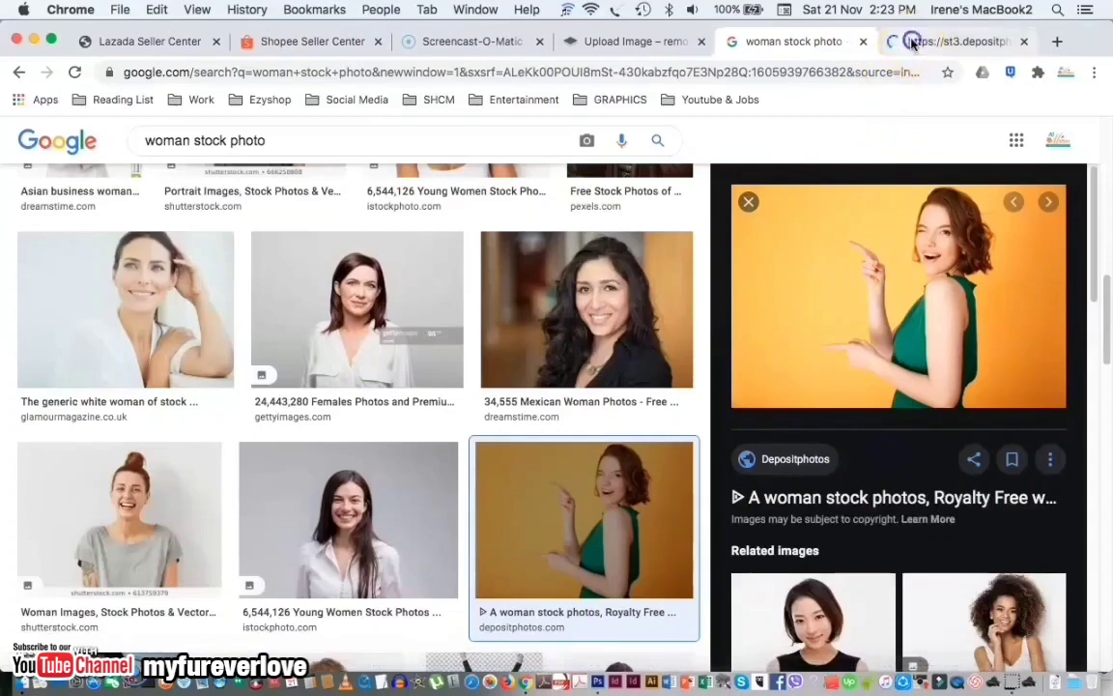
click(956, 40)
Step: Save the winking-woman photo as a JPEG image in the MY STOCKPHOTOS & VIDEOS folder
right_click(585, 307)
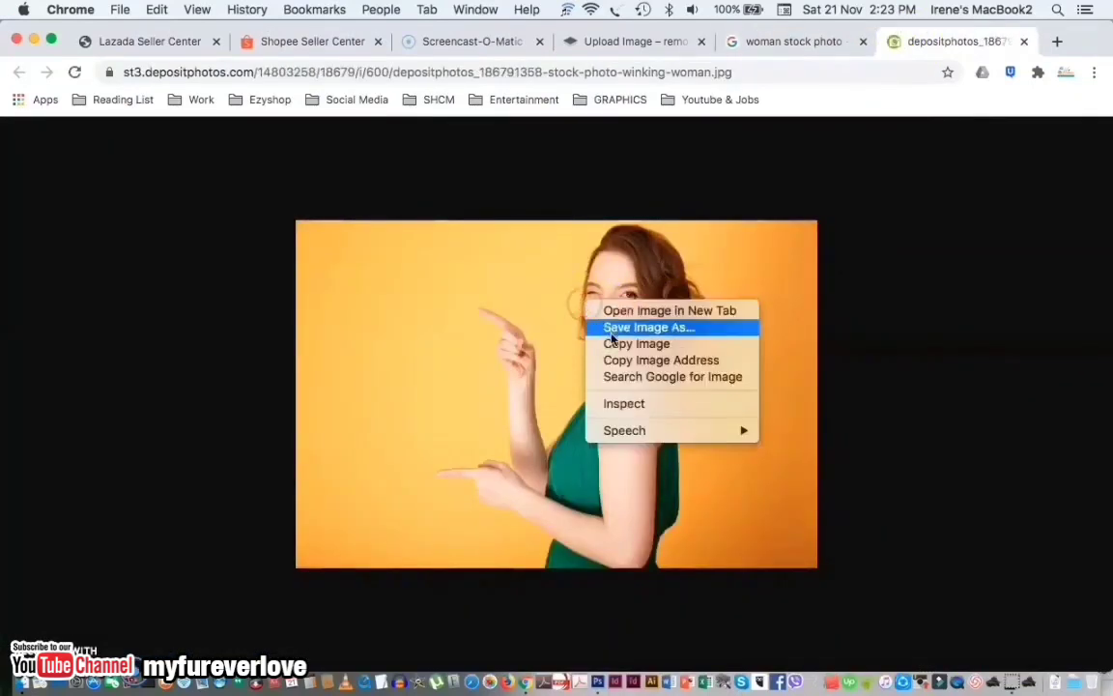
click(609, 324)
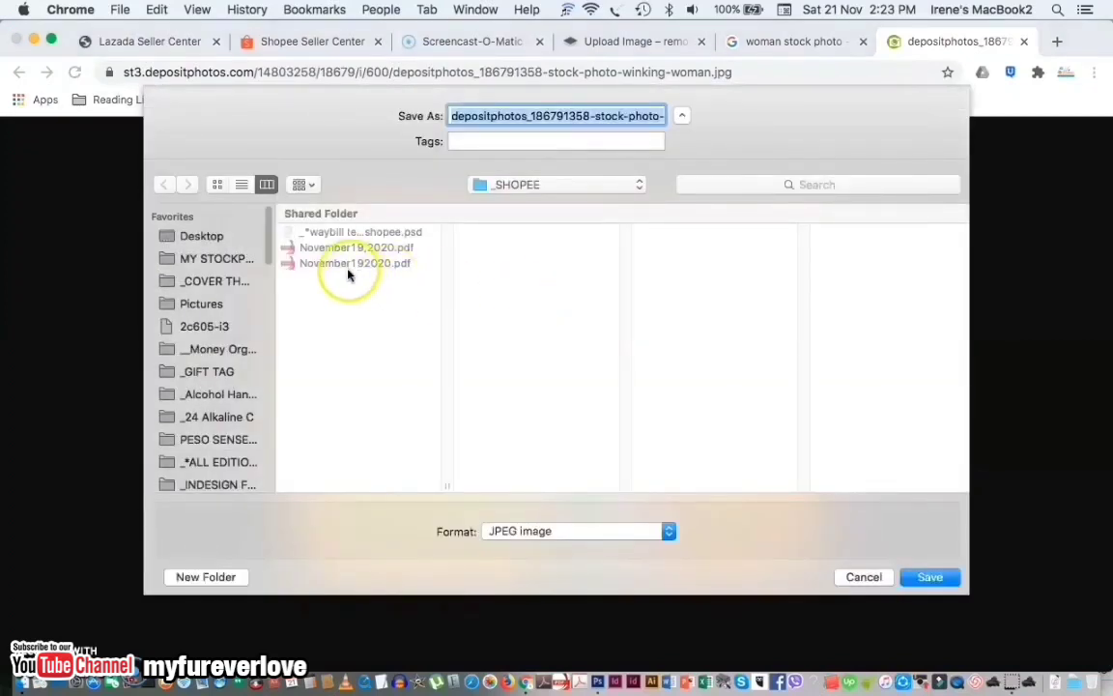
click(229, 262)
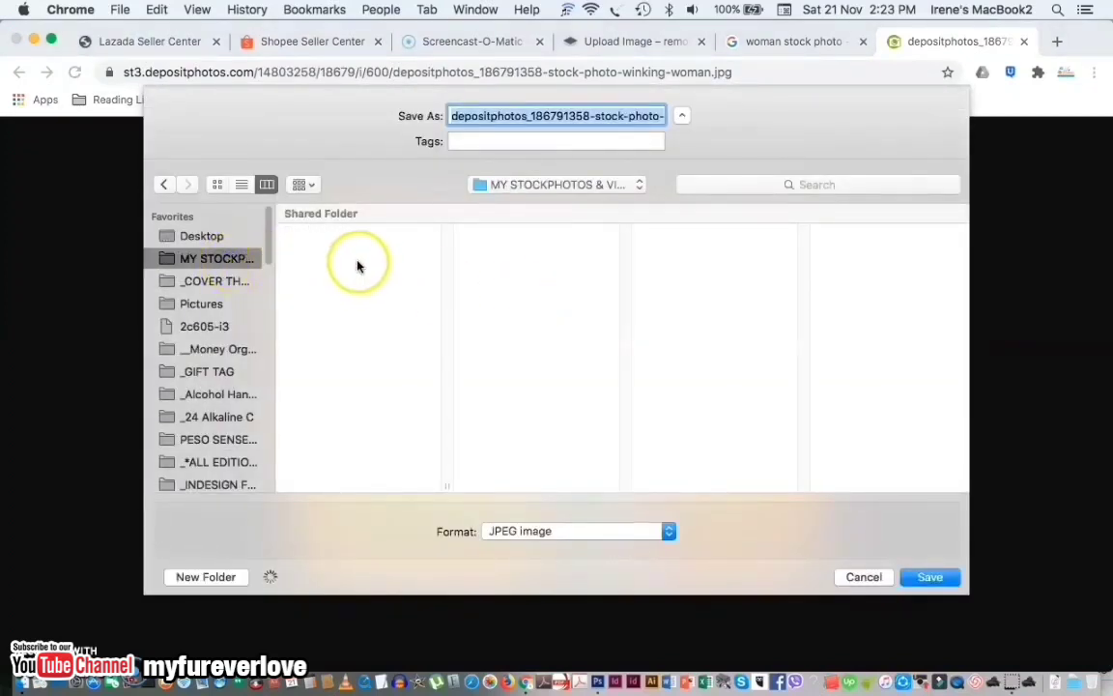
click(922, 583)
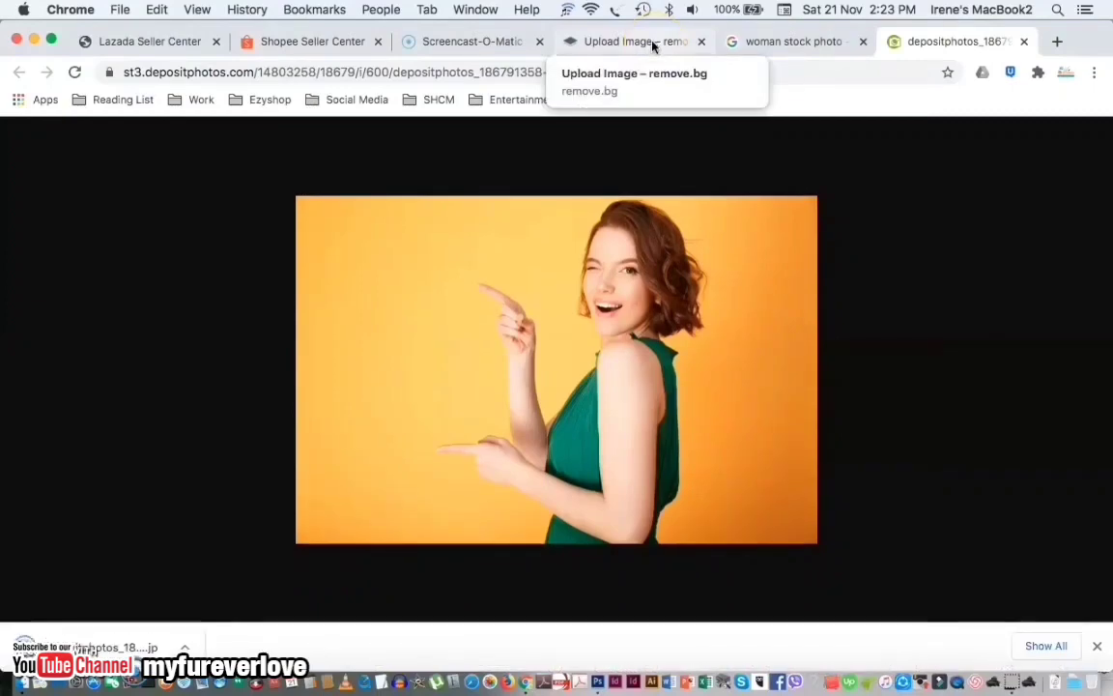
Step: Show the remove.bg upload area with a small Finder window of the MY STOCKPHOTOS & VIDEOS folder beside it
click(649, 43)
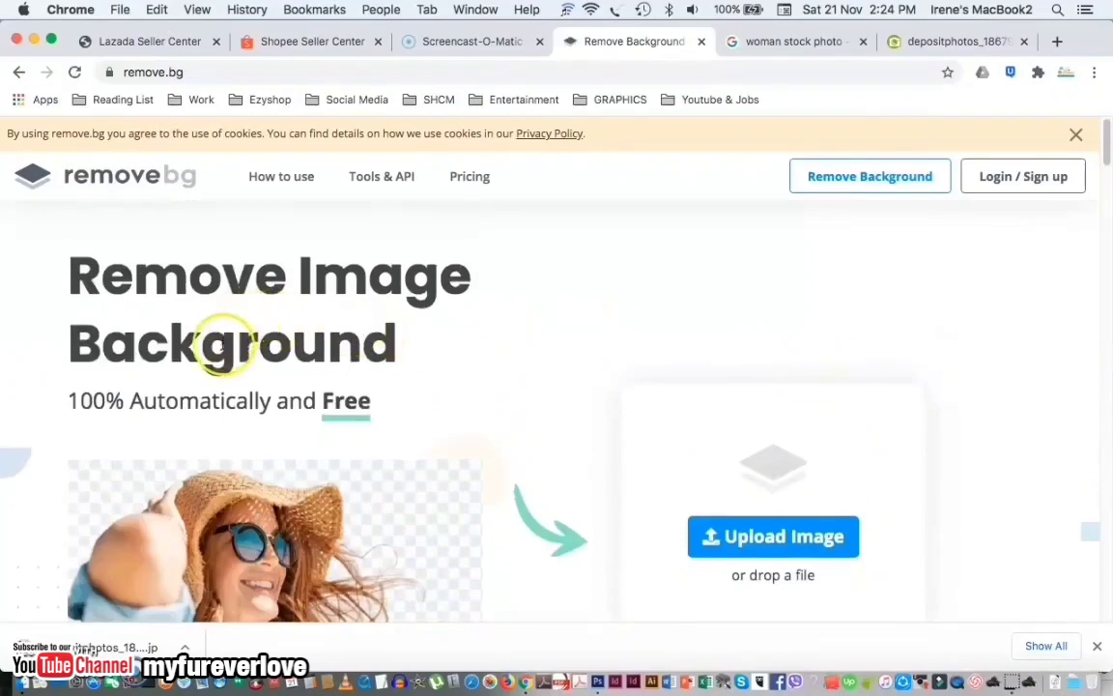
scroll(1060, 461, down, 4)
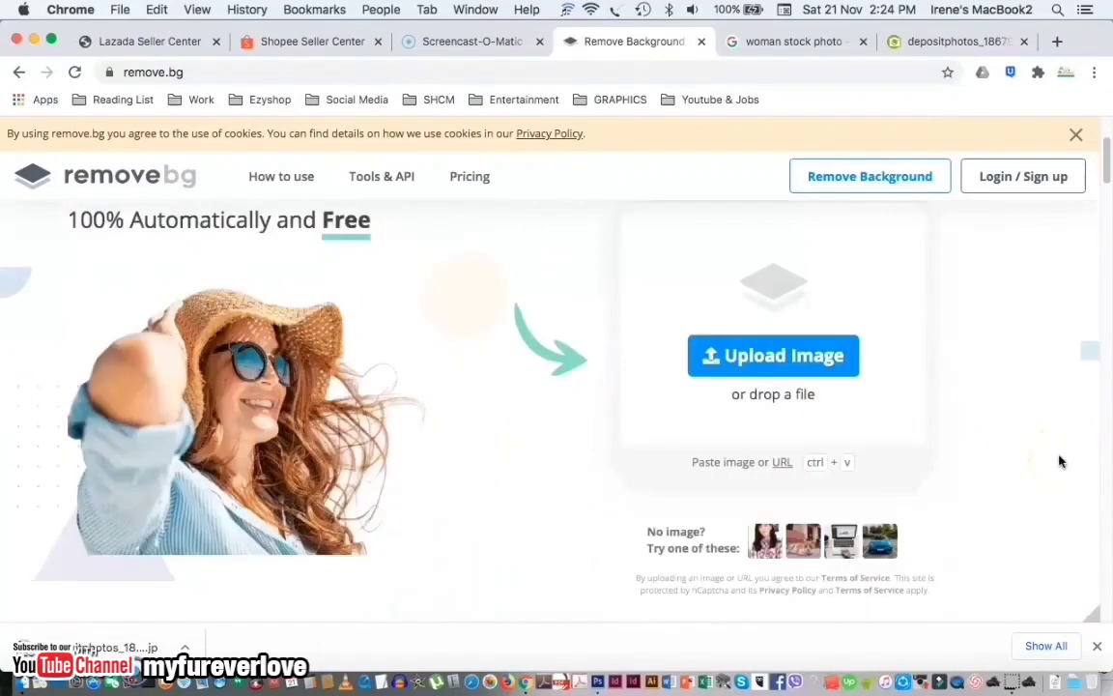
key(super+Tab)
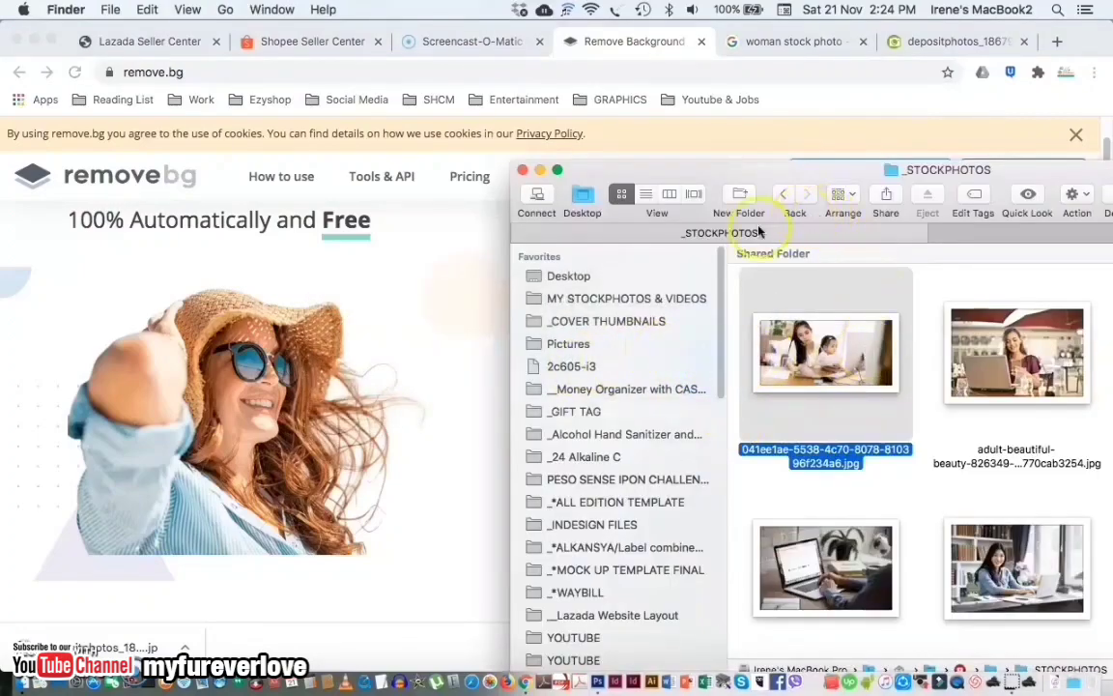
click(579, 298)
drag(840, 198, 317, 73)
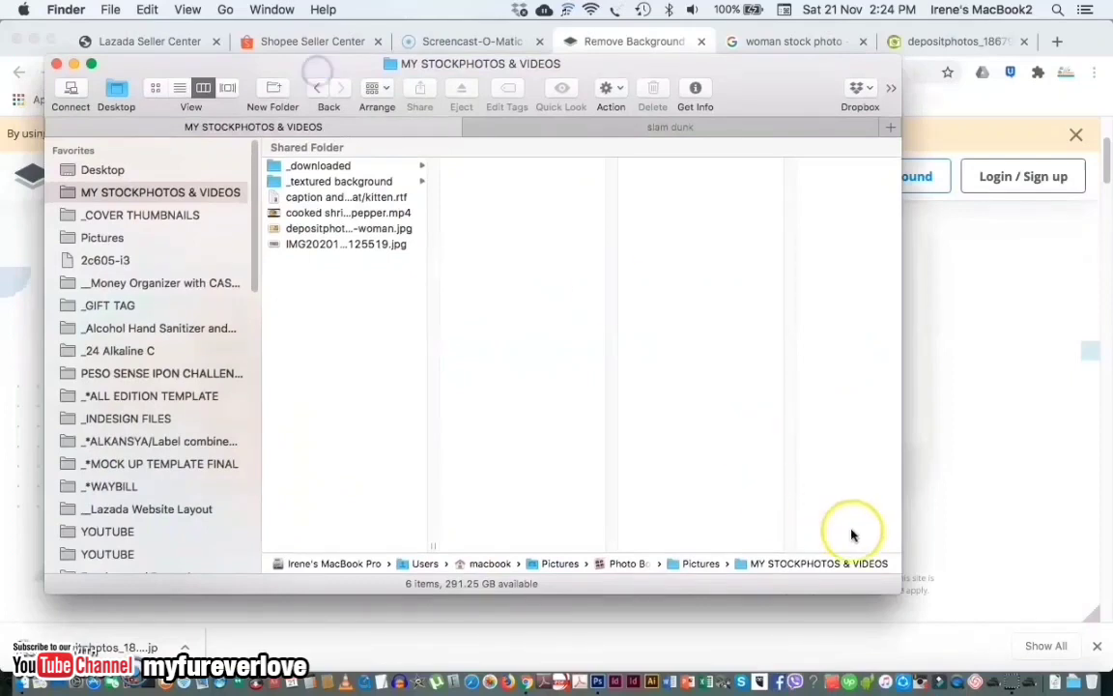
drag(897, 589, 450, 451)
Step: Upload the saved winking-woman JPEG from the MY STOCKPHOTOS & VIDEOS folder to remove.bg
click(256, 246)
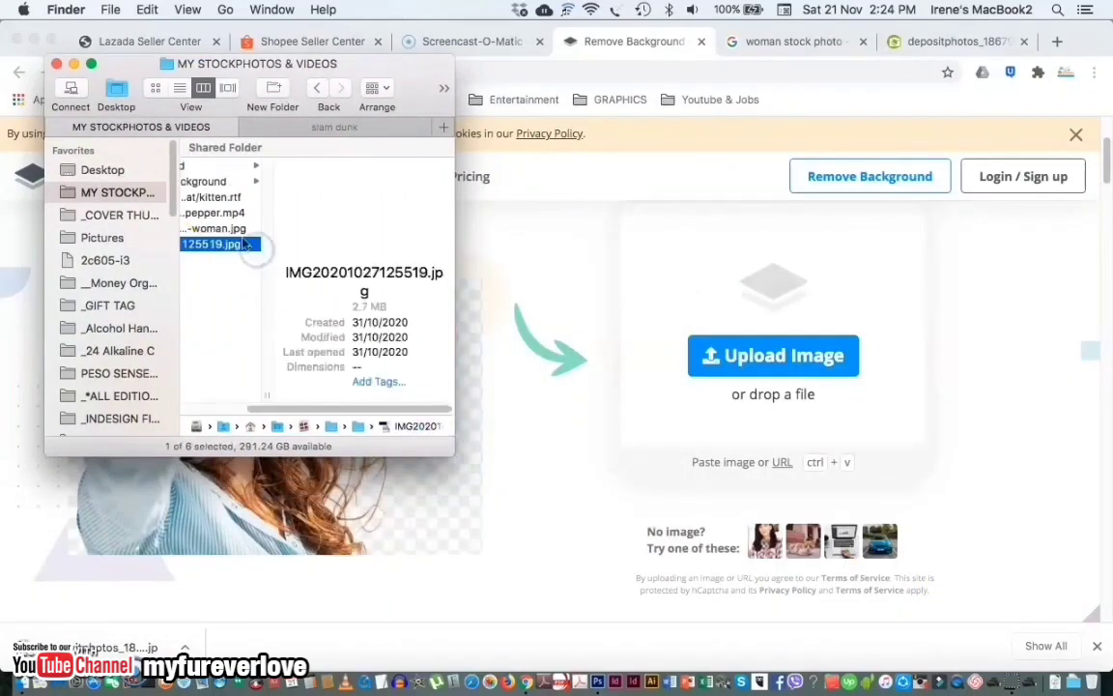
click(229, 230)
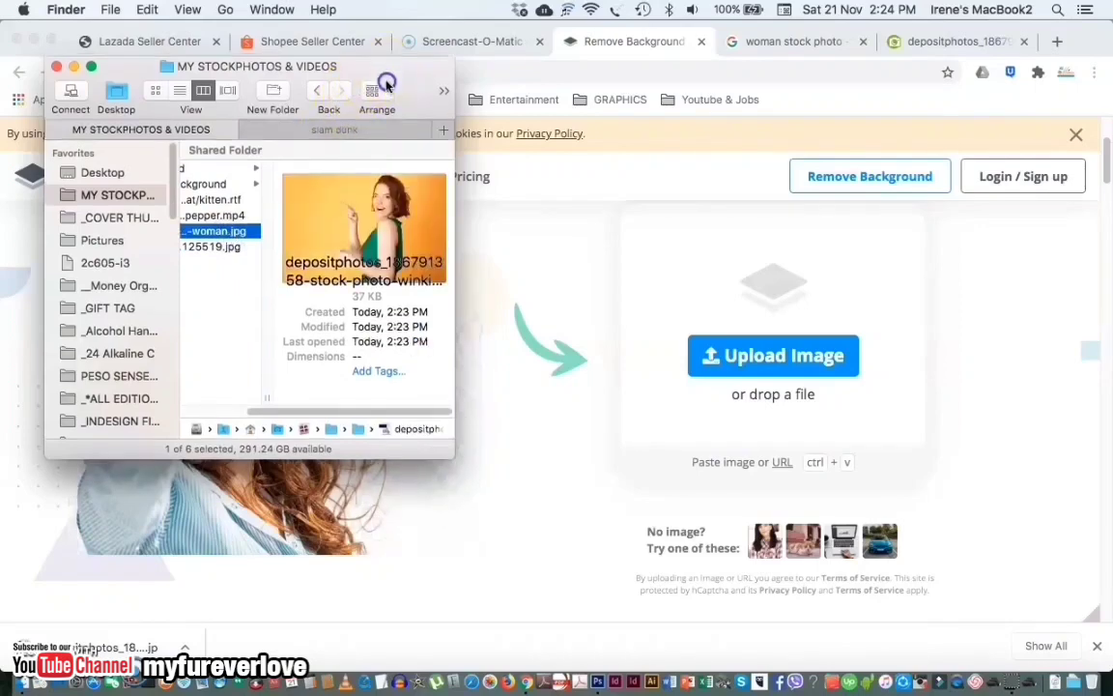
drag(384, 83, 392, 230)
drag(238, 381, 732, 329)
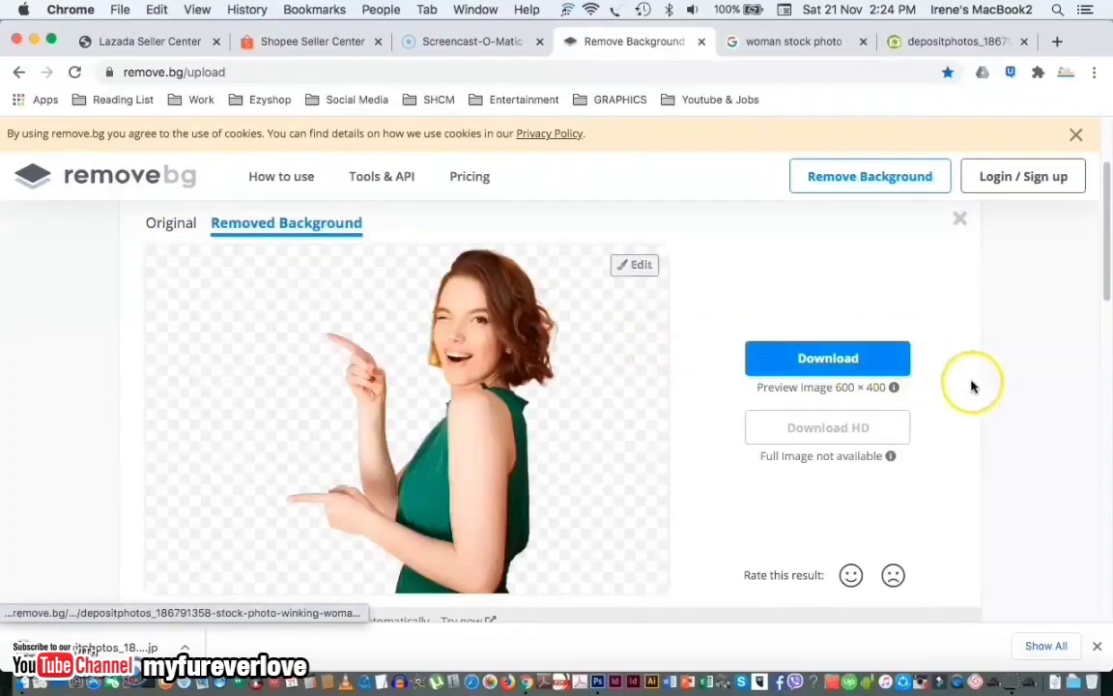
Step: Download the woman's background-free preview image and save it as a PNG in the MY STOCKPHOTOS & VIDEOS folder
scroll(982, 389, down, 1)
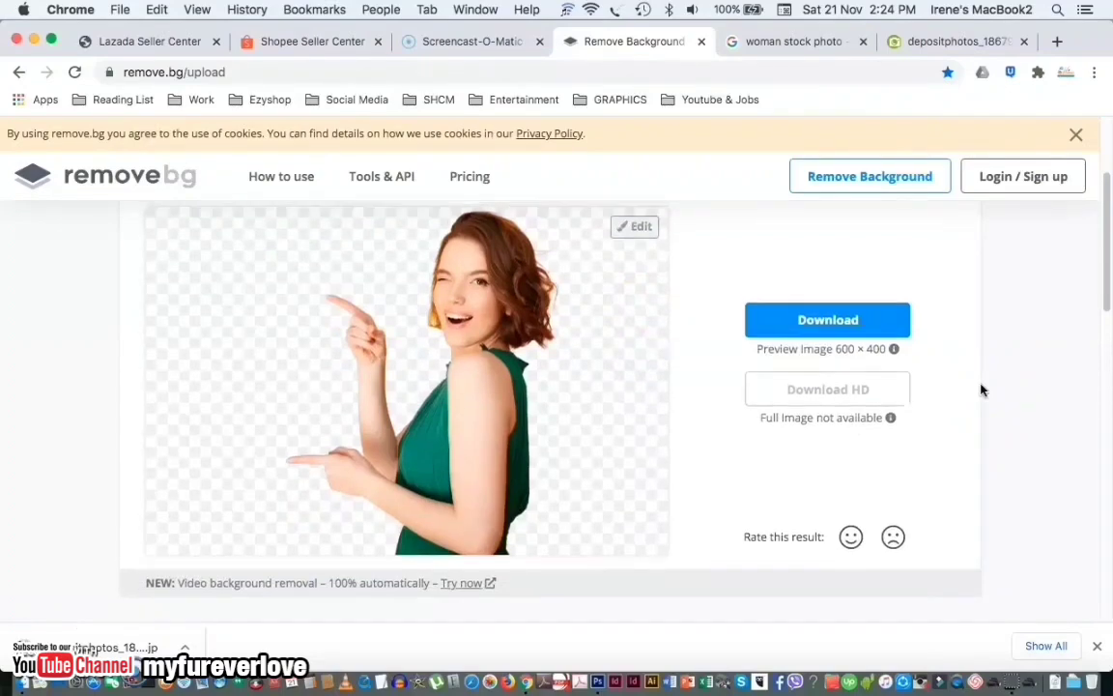
click(821, 332)
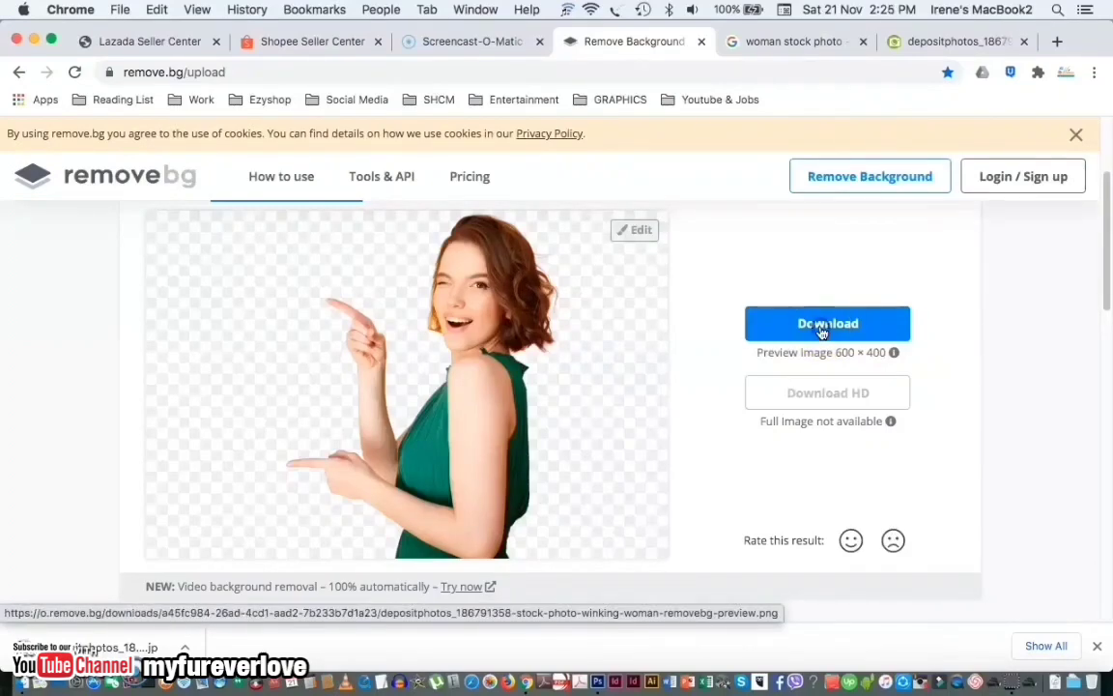
click(821, 329)
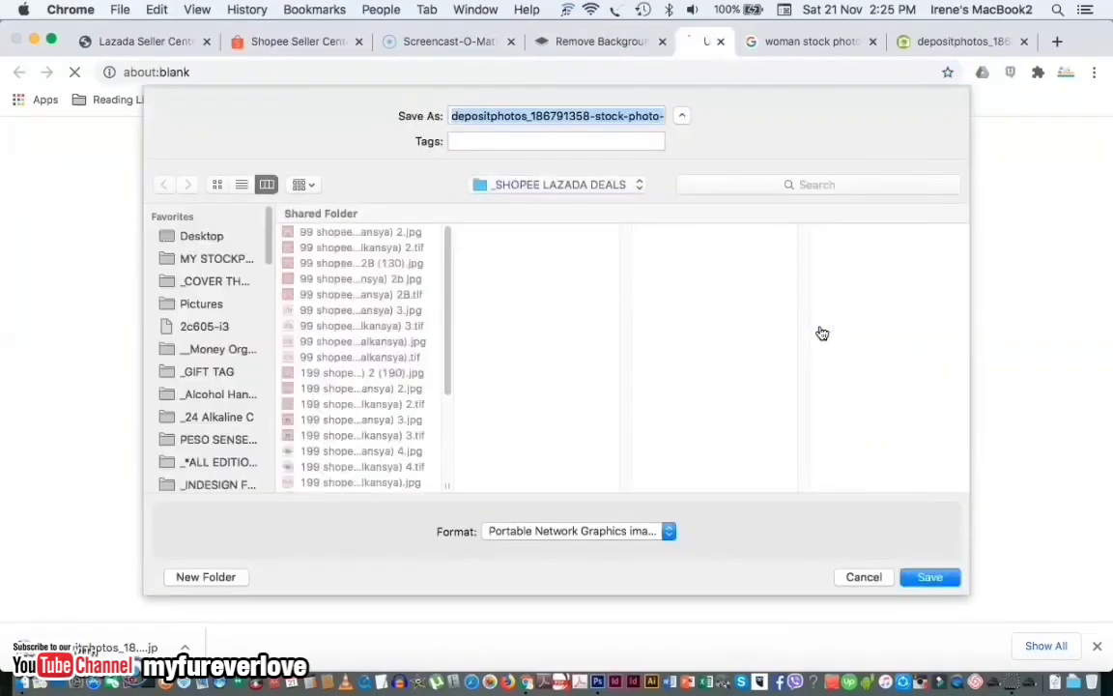
click(929, 577)
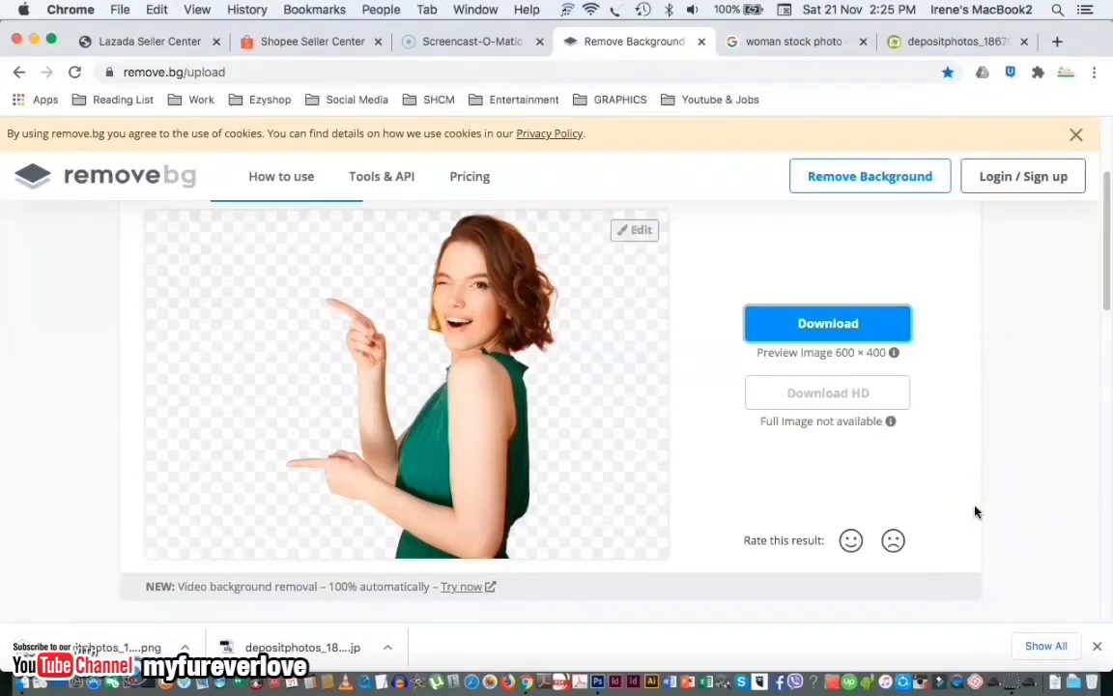
Step: Widen the Finder window and its file column, and preview the downloaded removebg-preview PNG of the woman
key(super+Tab)
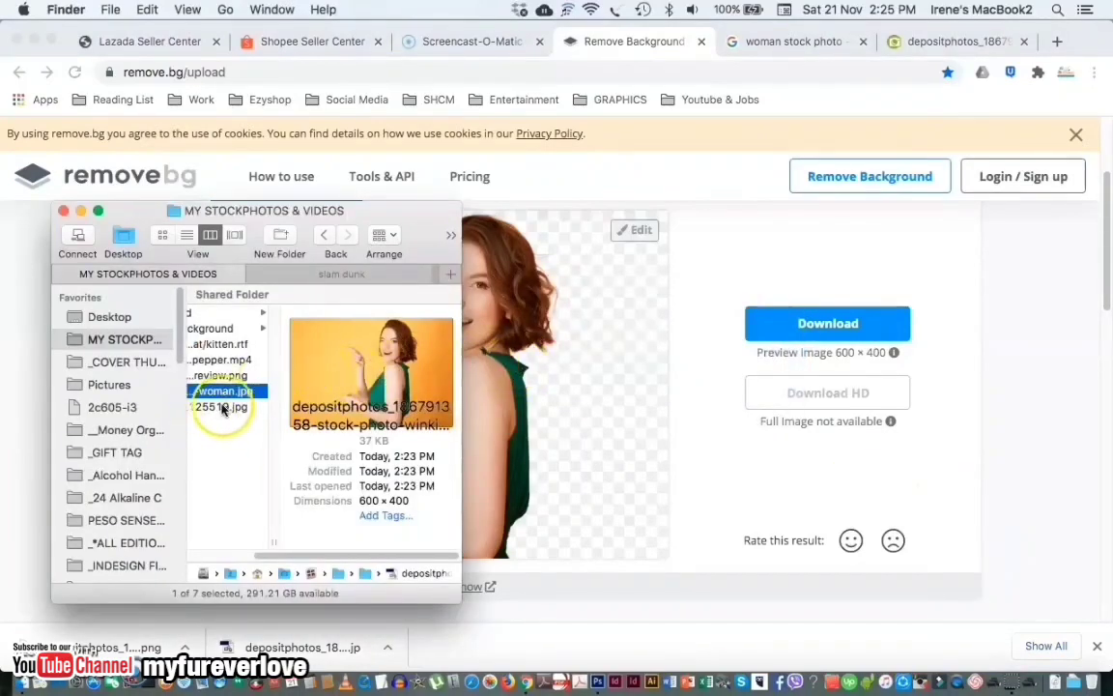
drag(309, 213, 367, 194)
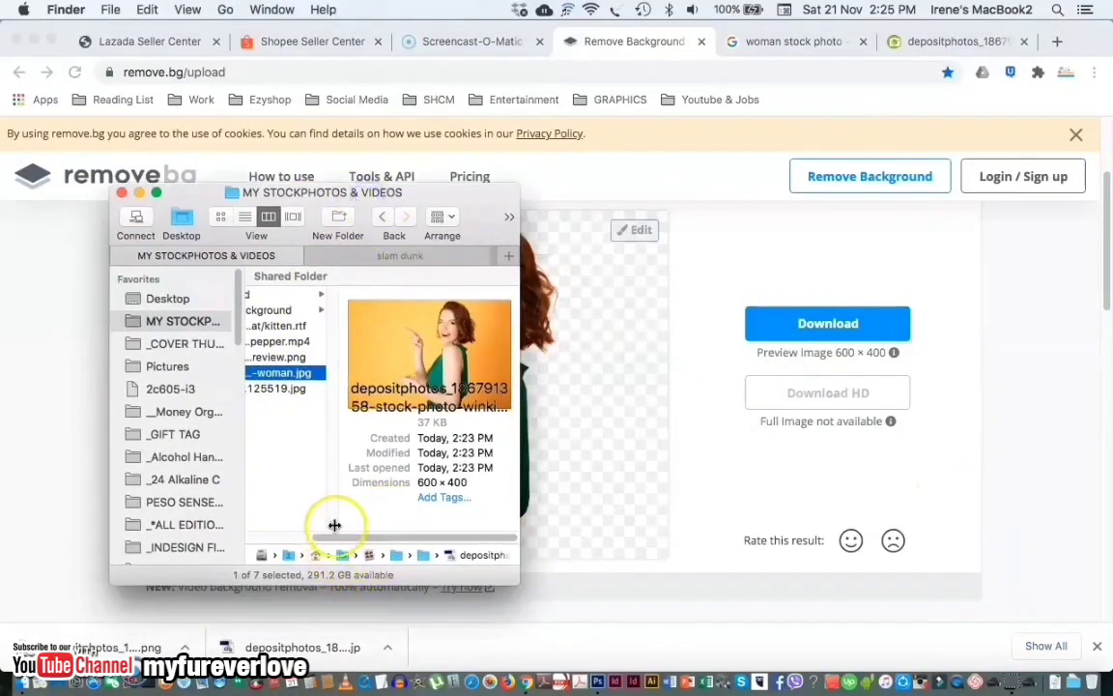
drag(338, 521, 454, 517)
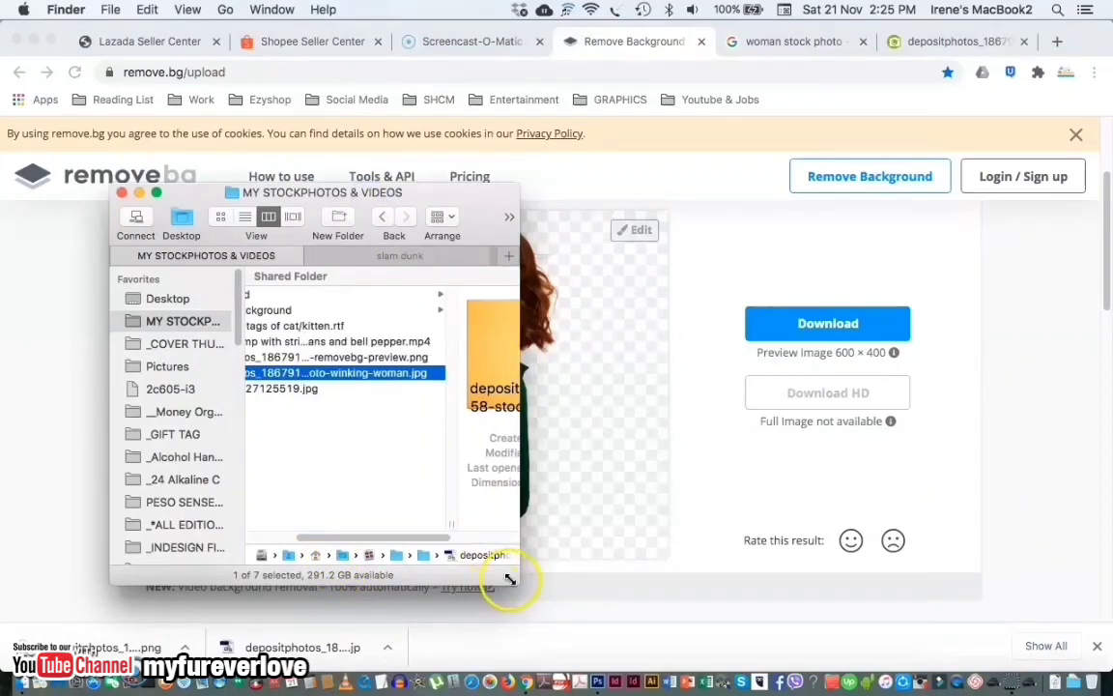
drag(515, 580, 691, 561)
click(355, 356)
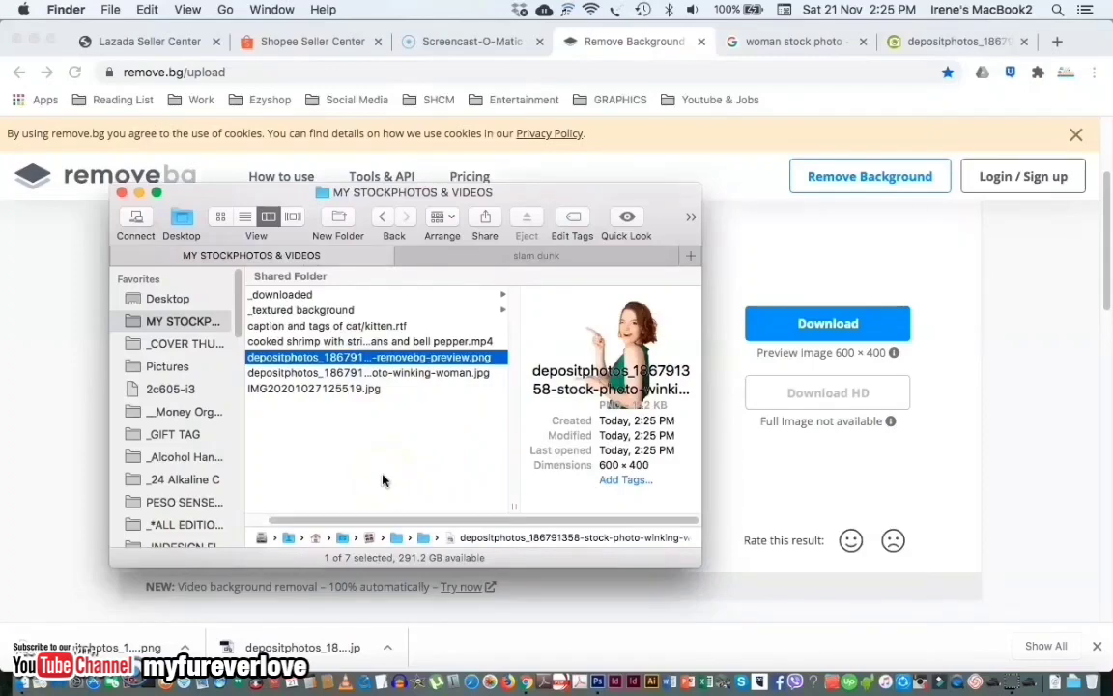
key(space)
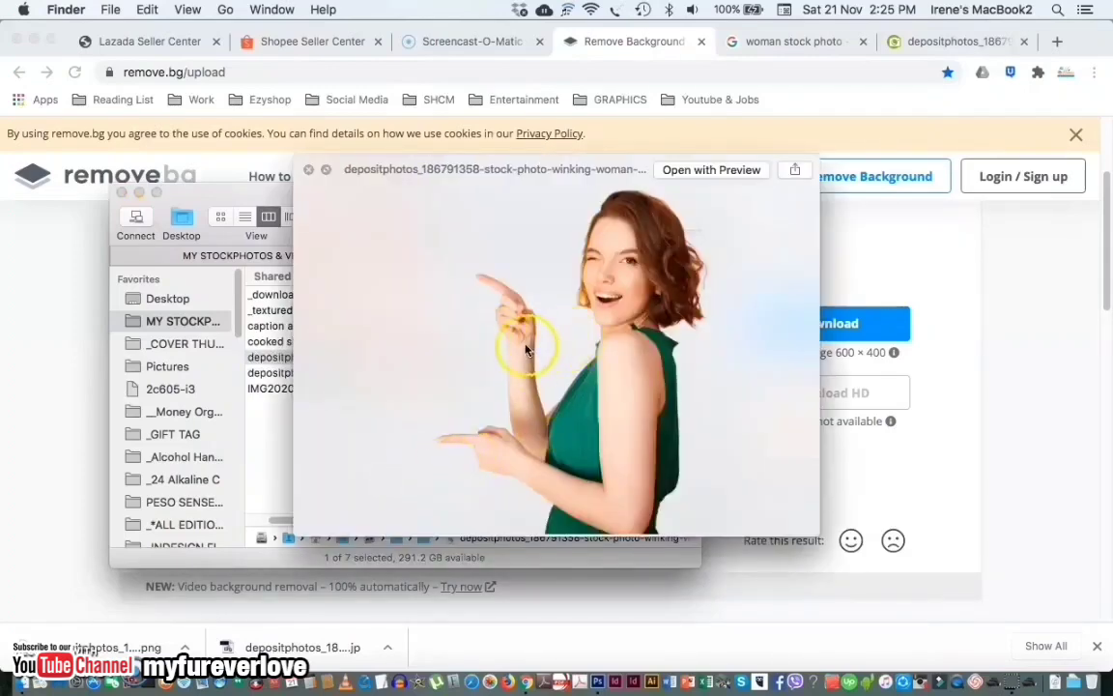
key(space)
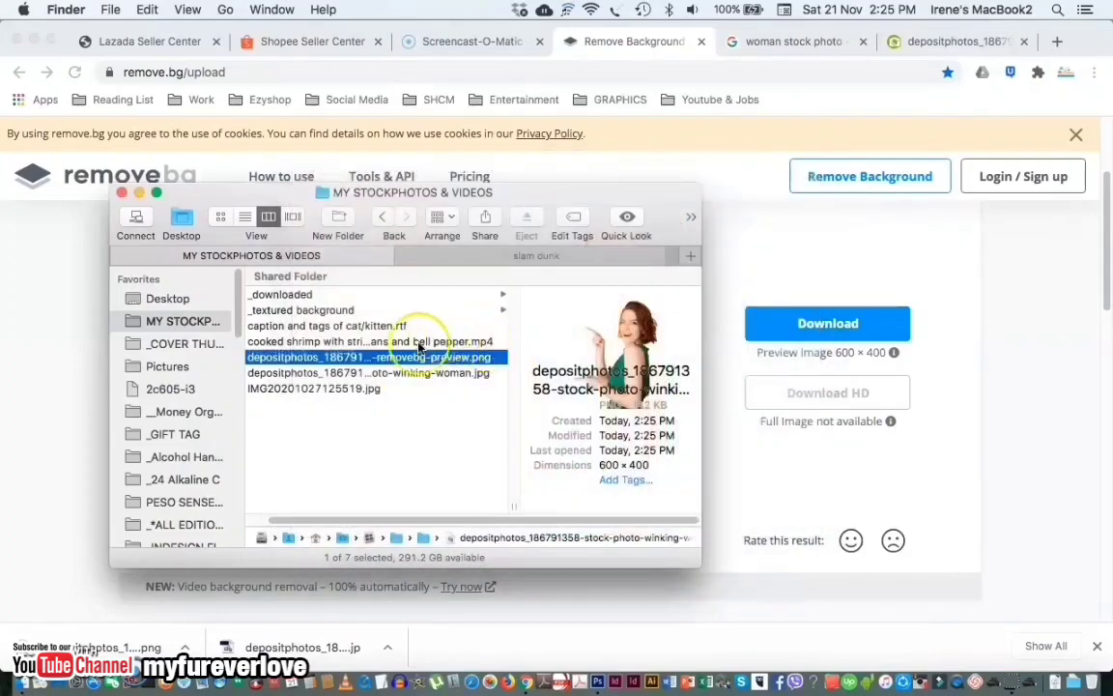
Step: Open the removebg-preview PNG in Photoshop and toggle Layer 0's visibility to check the transparent background
drag(425, 377, 599, 682)
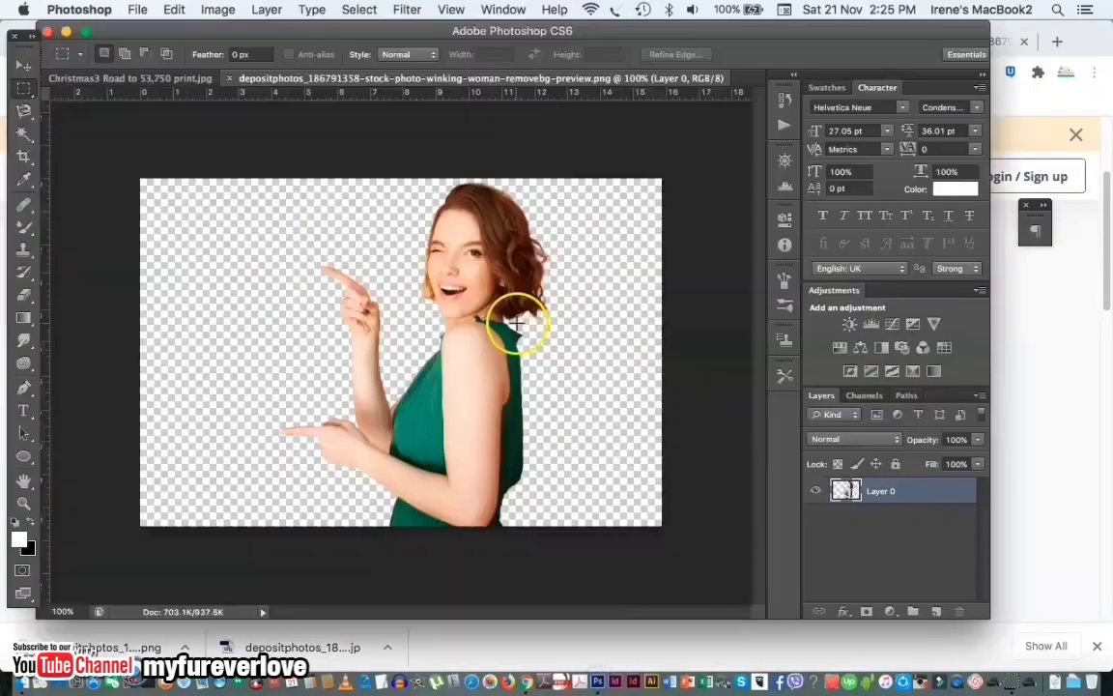
click(812, 492)
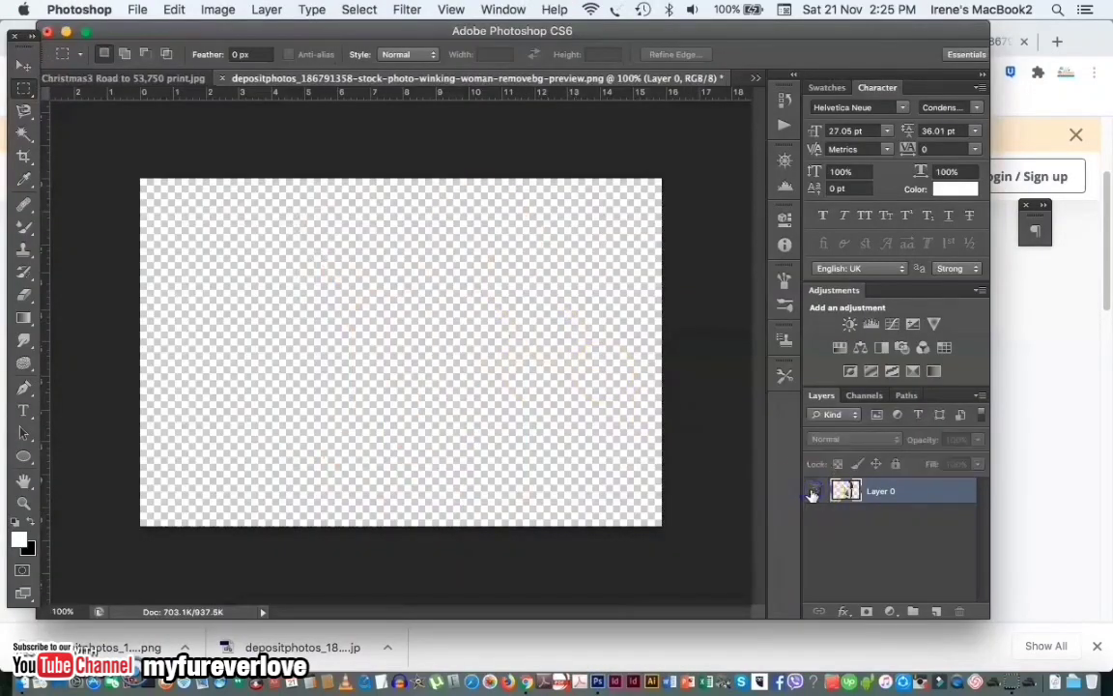
click(812, 492)
click(812, 491)
click(811, 492)
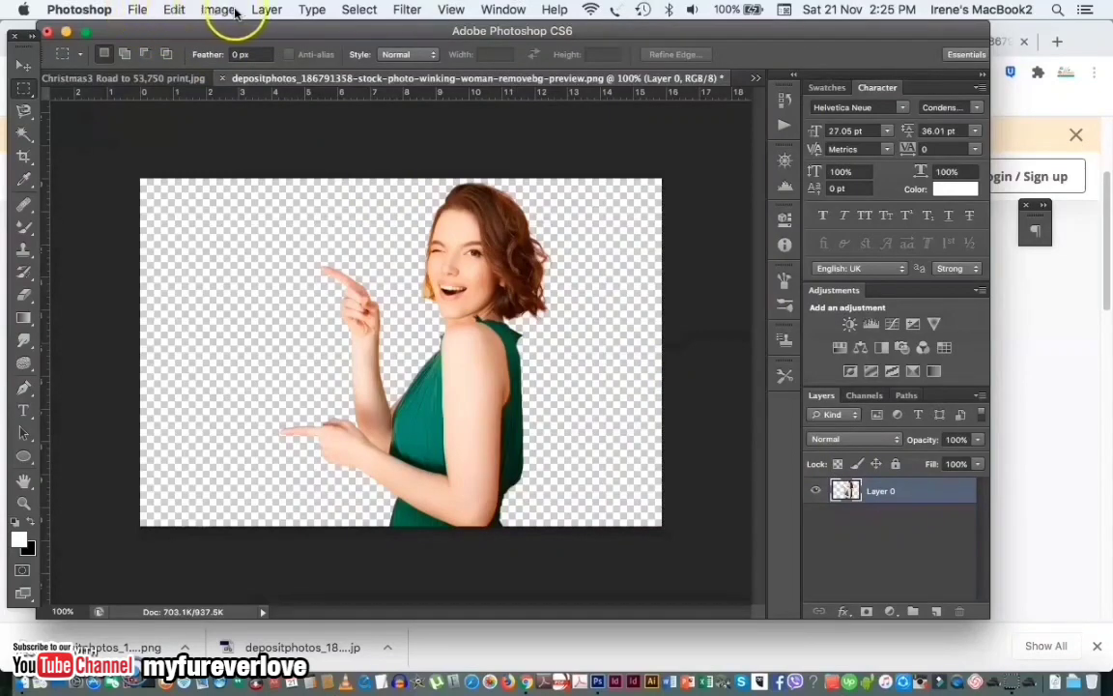
Step: Create a new layer named bg and place it below Layer 0
click(285, 9)
mouse_move(273, 30)
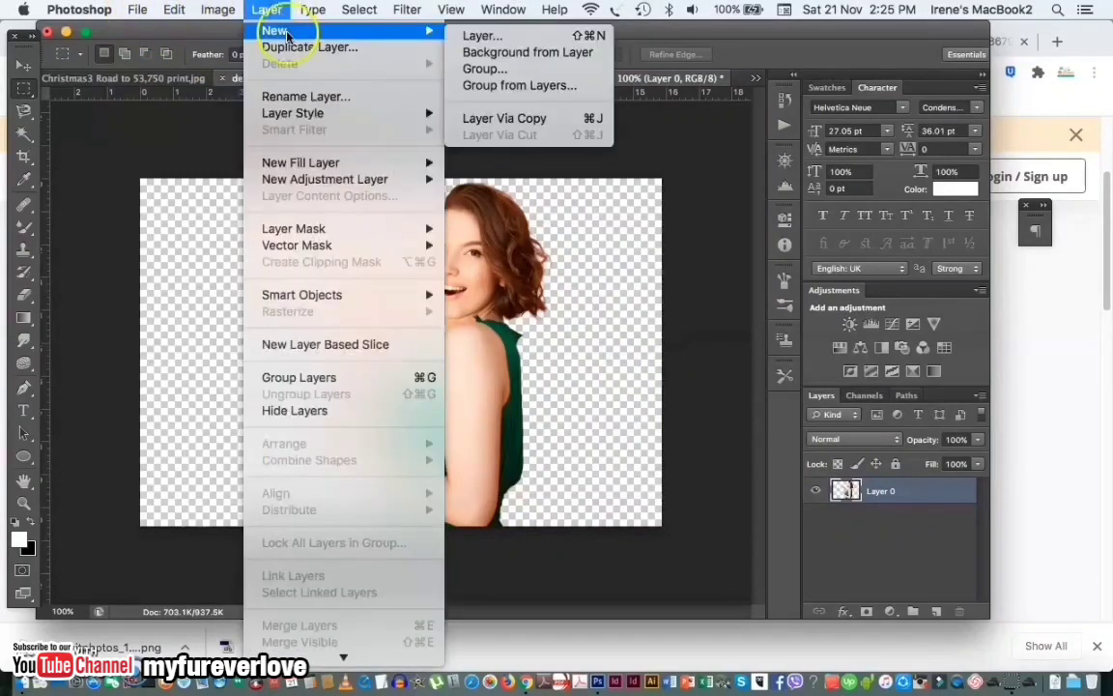
click(489, 39)
click(712, 279)
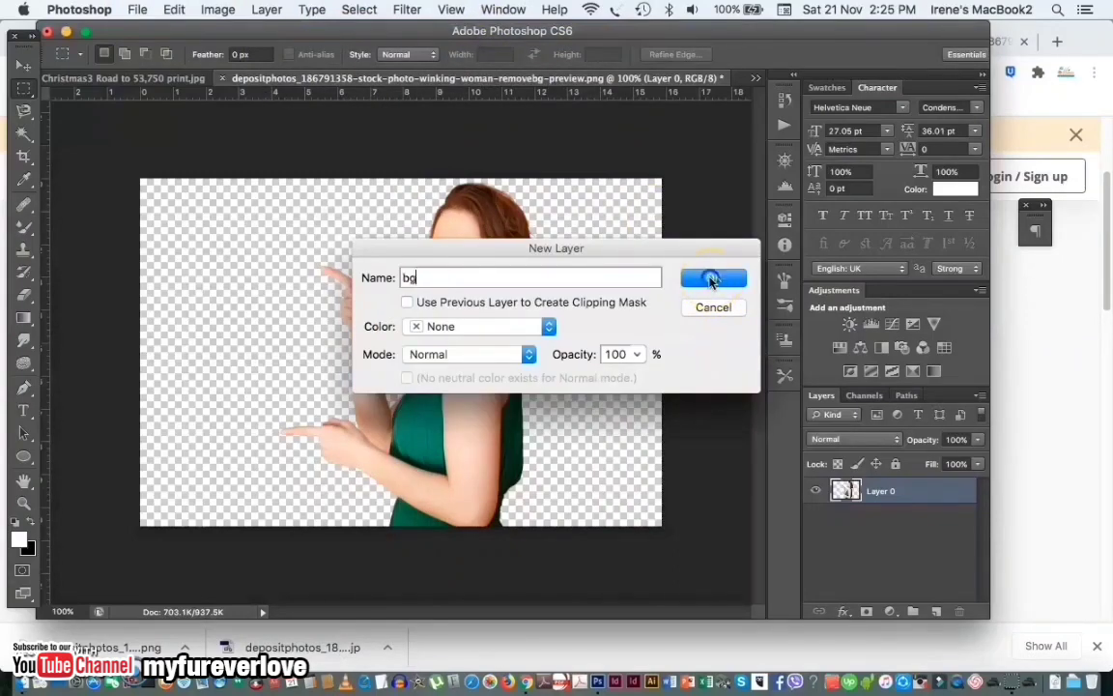
double_click(882, 483)
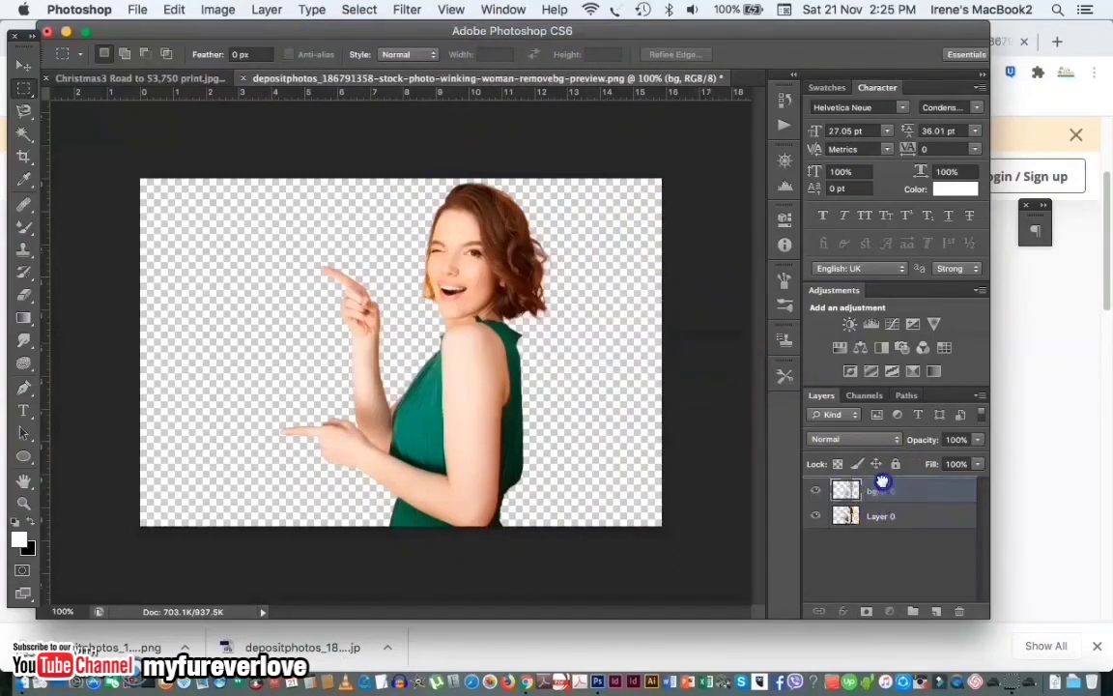
drag(885, 516, 891, 520)
click(891, 521)
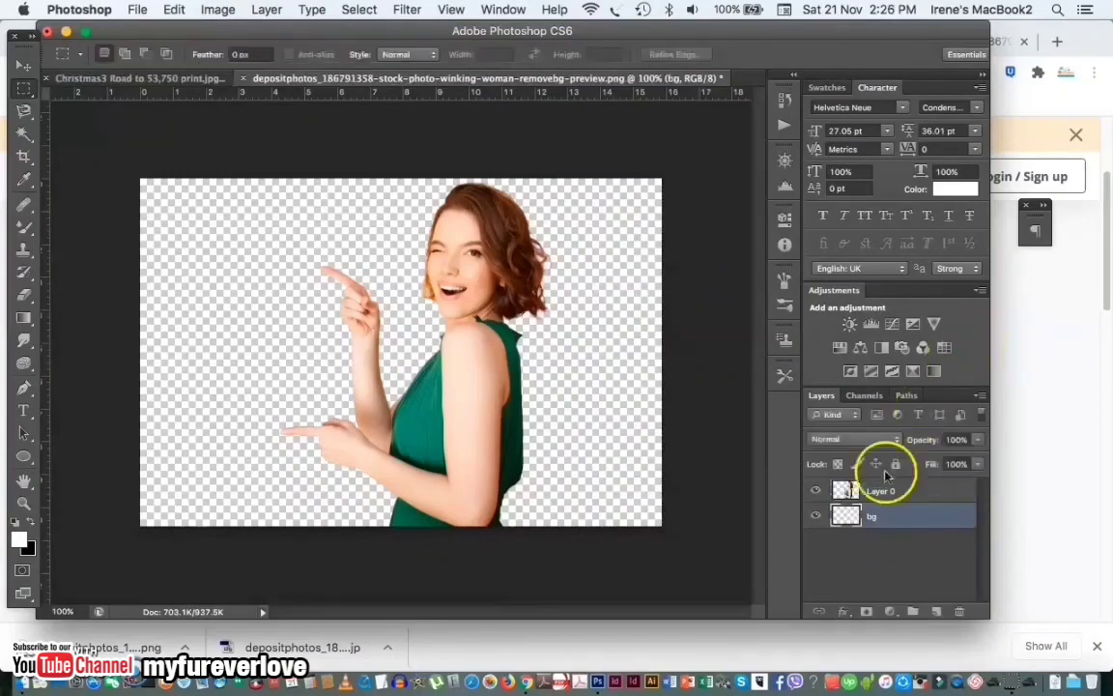
Step: Fill the entire bg layer with the light blue foreground colour 7eccf9
key(super+a)
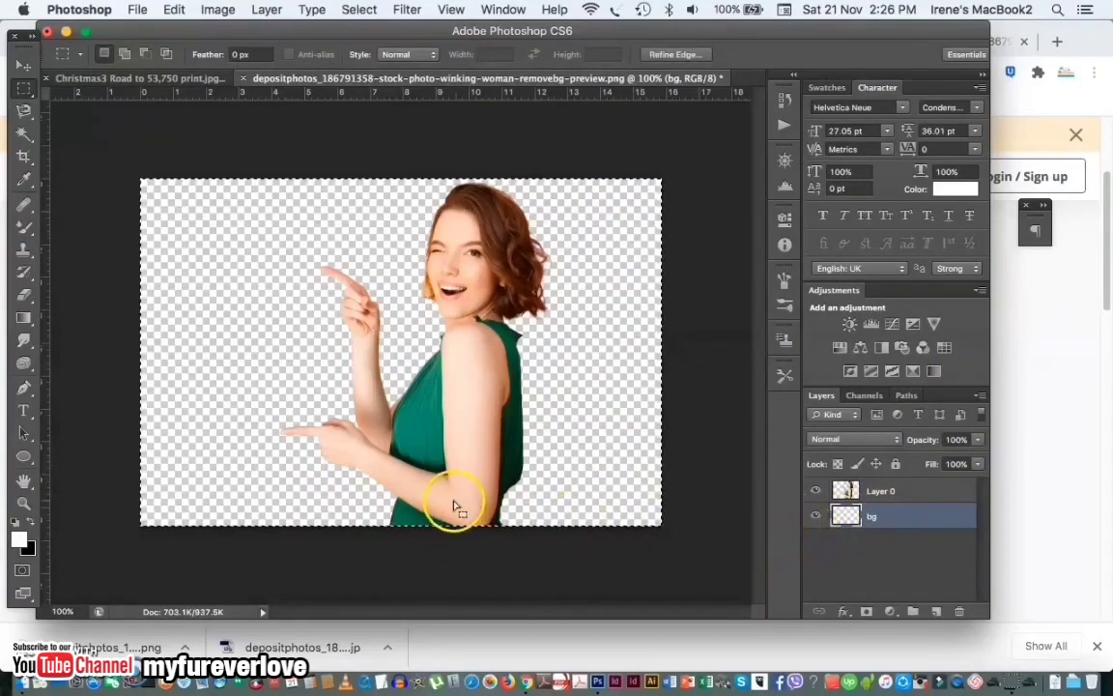
click(18, 538)
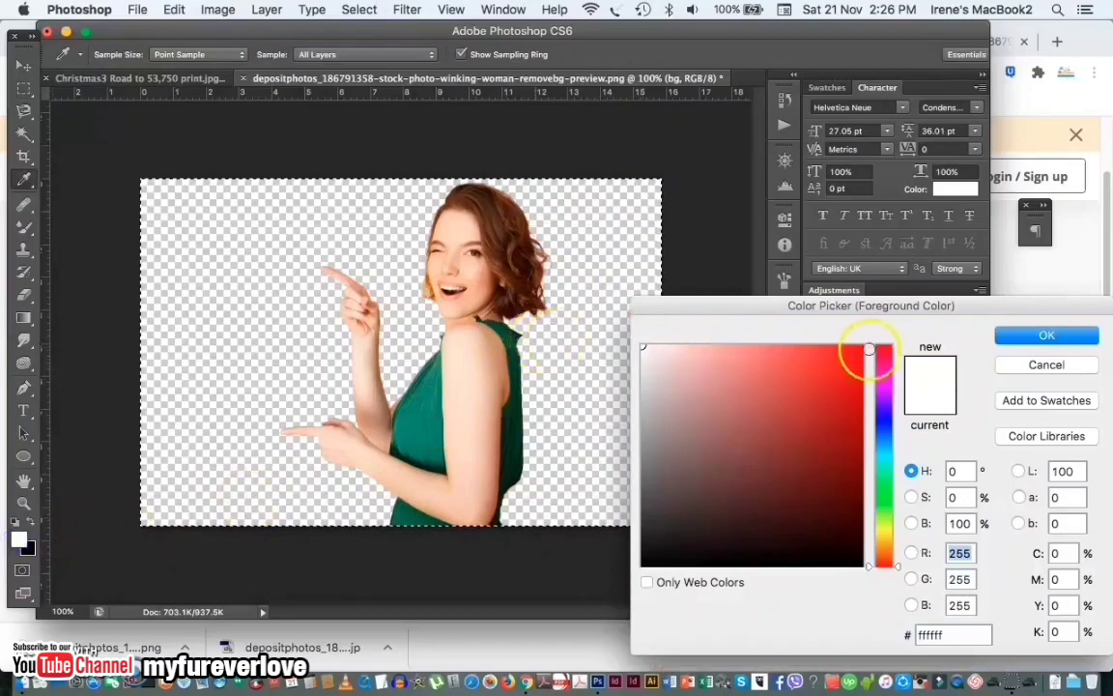
click(882, 443)
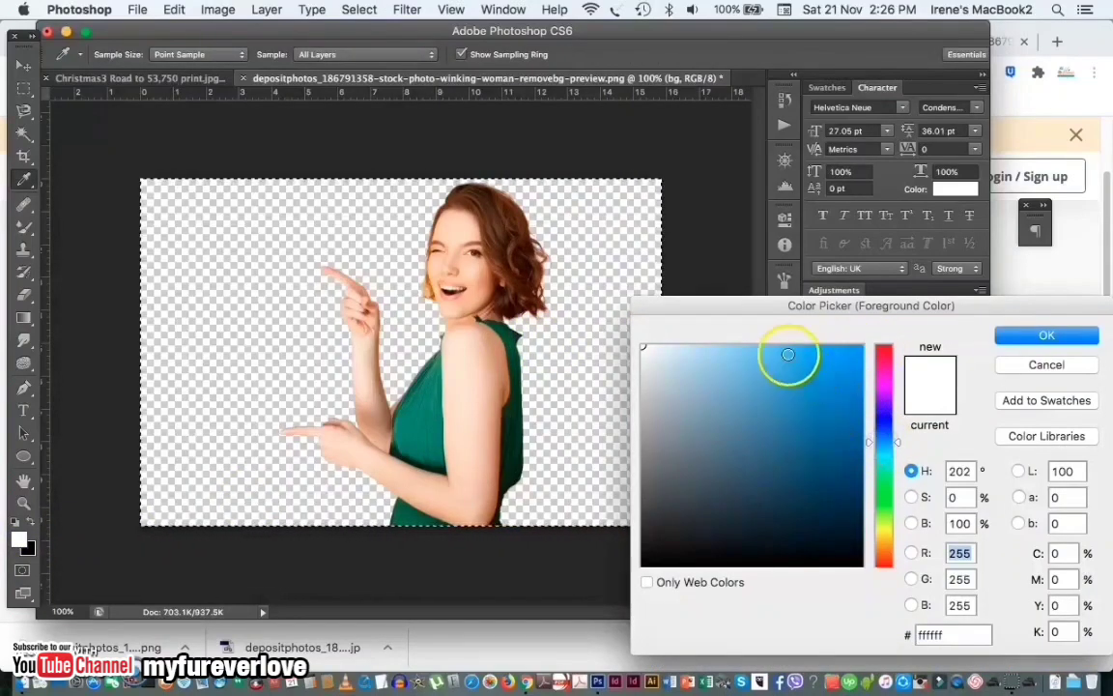
drag(787, 354, 750, 350)
click(1026, 330)
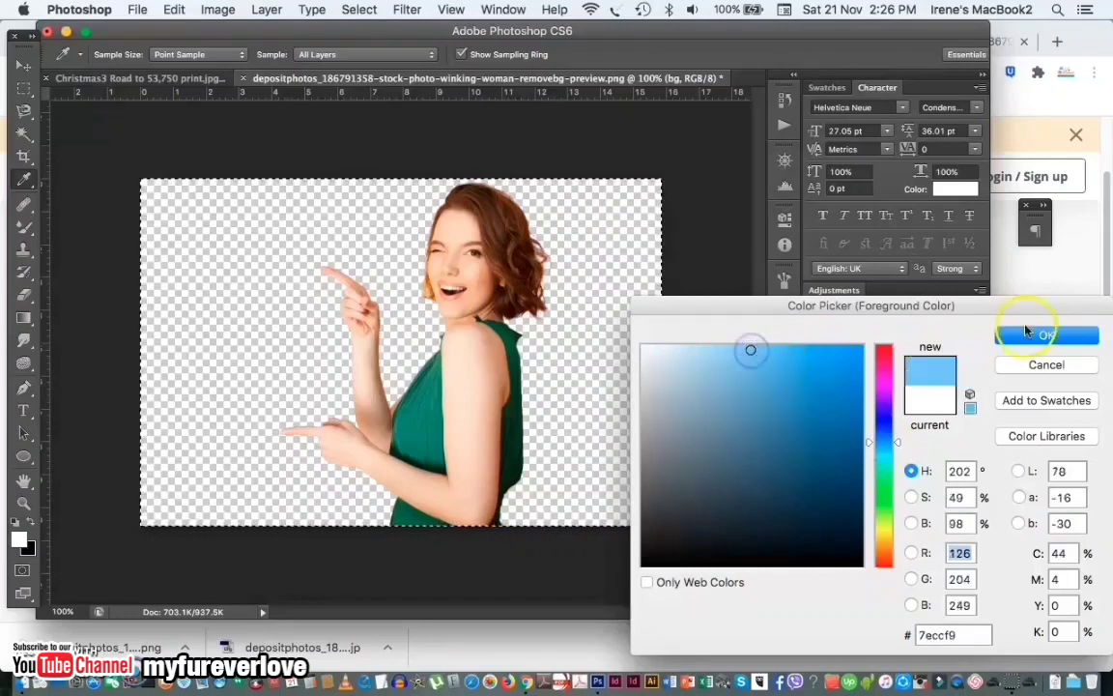
key(m)
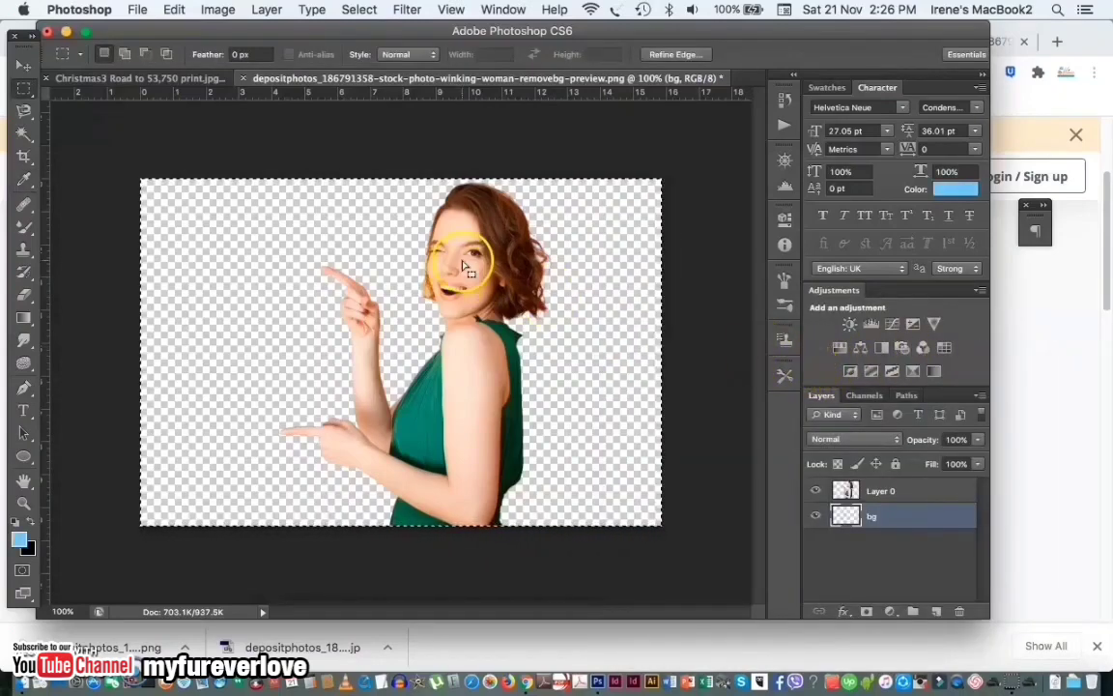
key(alt+BackSpace)
Step: Clear the selection, then shift the woman cutout slightly over the blue background and inspect its edges at 300% zoom
click(280, 94)
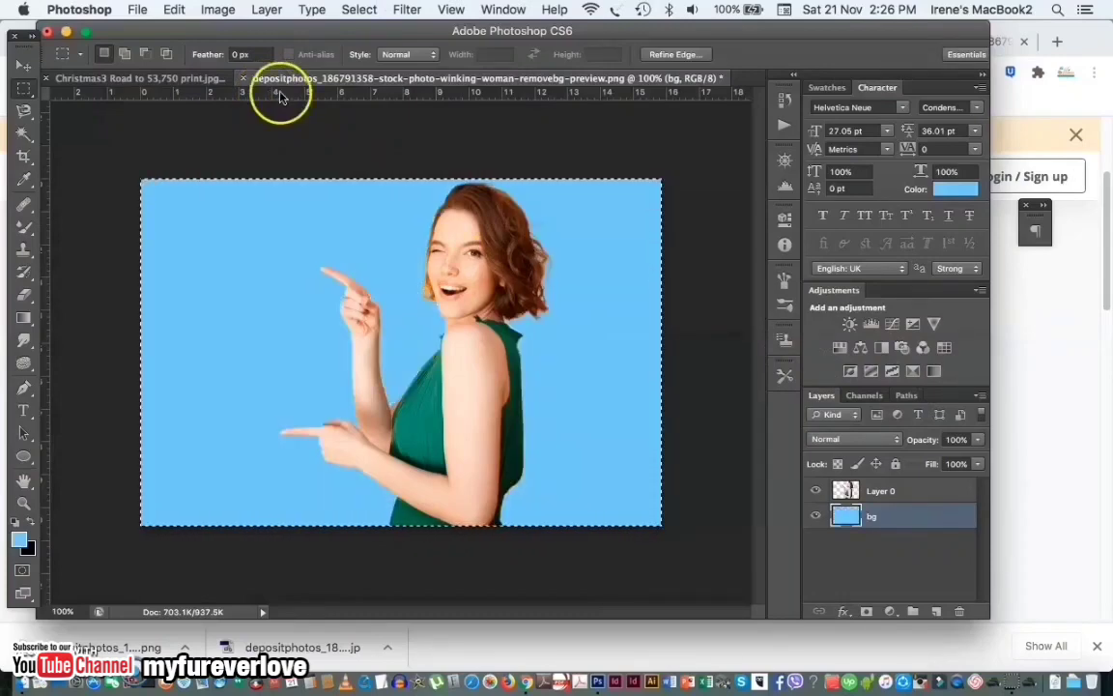
click(492, 271)
key(v)
click(491, 273)
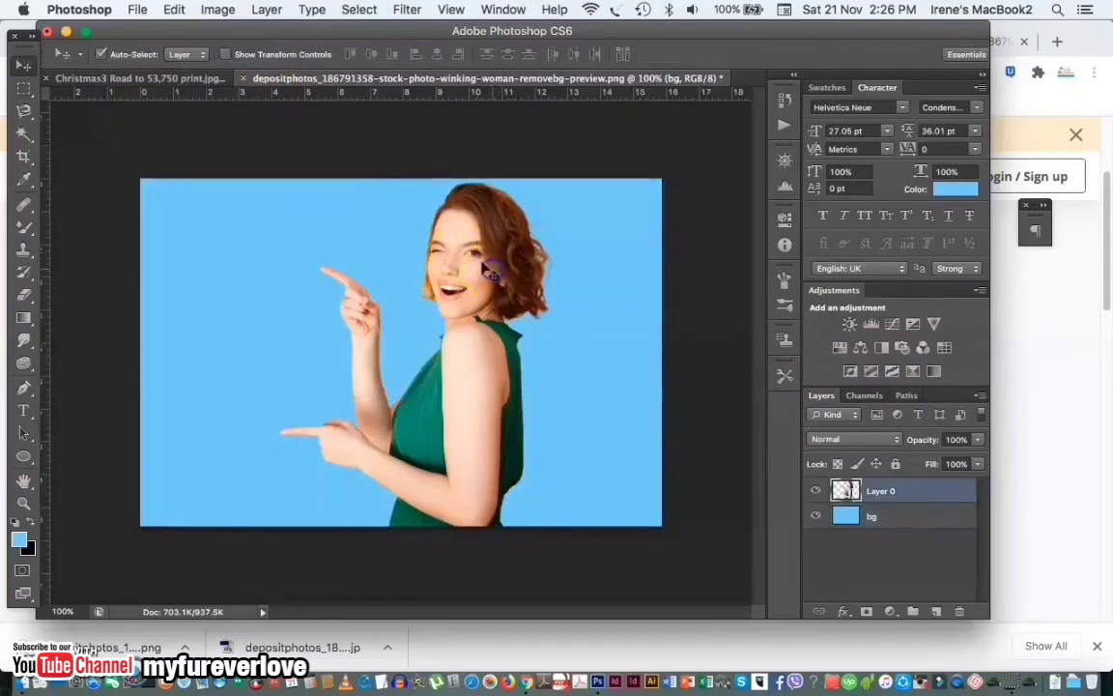
drag(435, 251, 532, 287)
key(z)
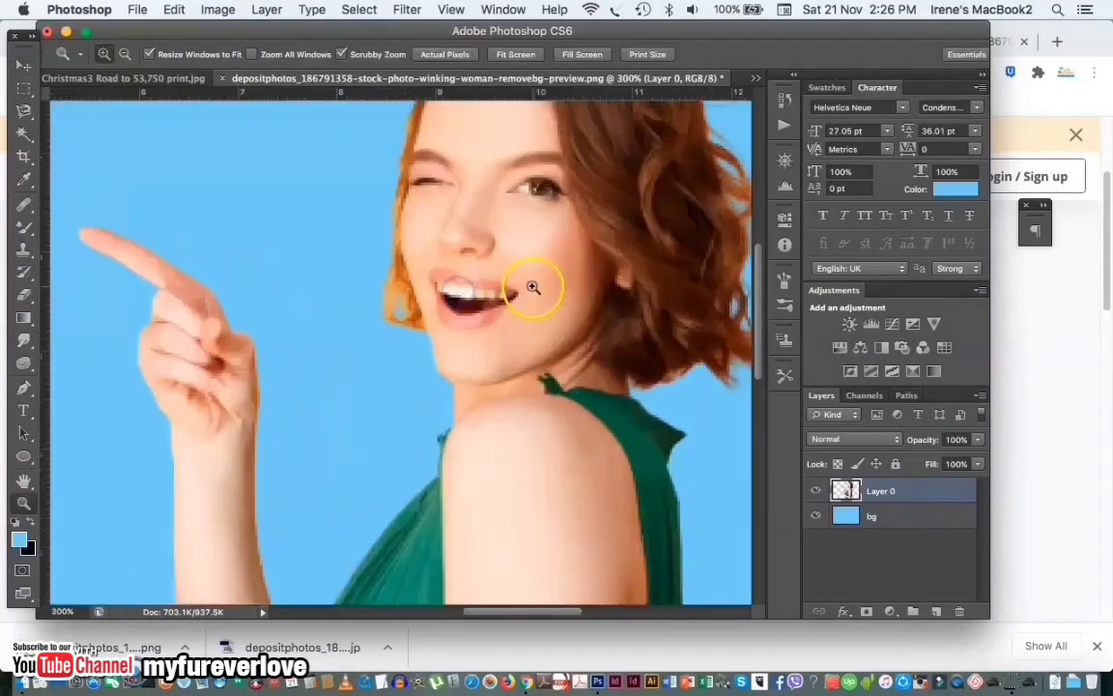
alt+click(533, 287)
alt+click(532, 287)
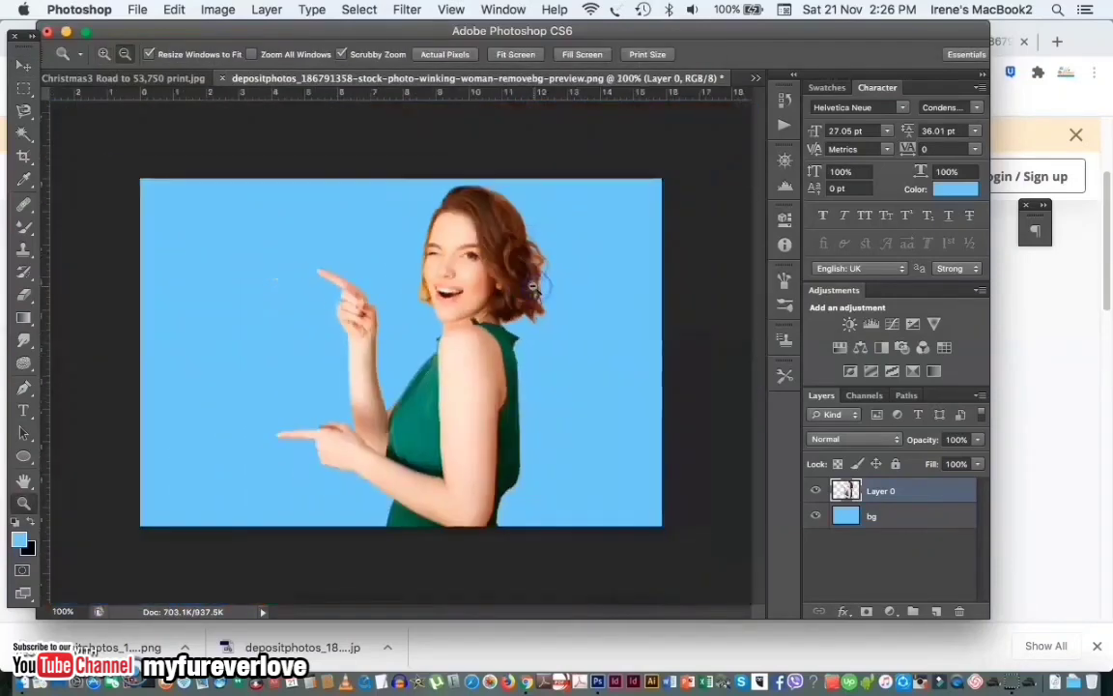
key(v)
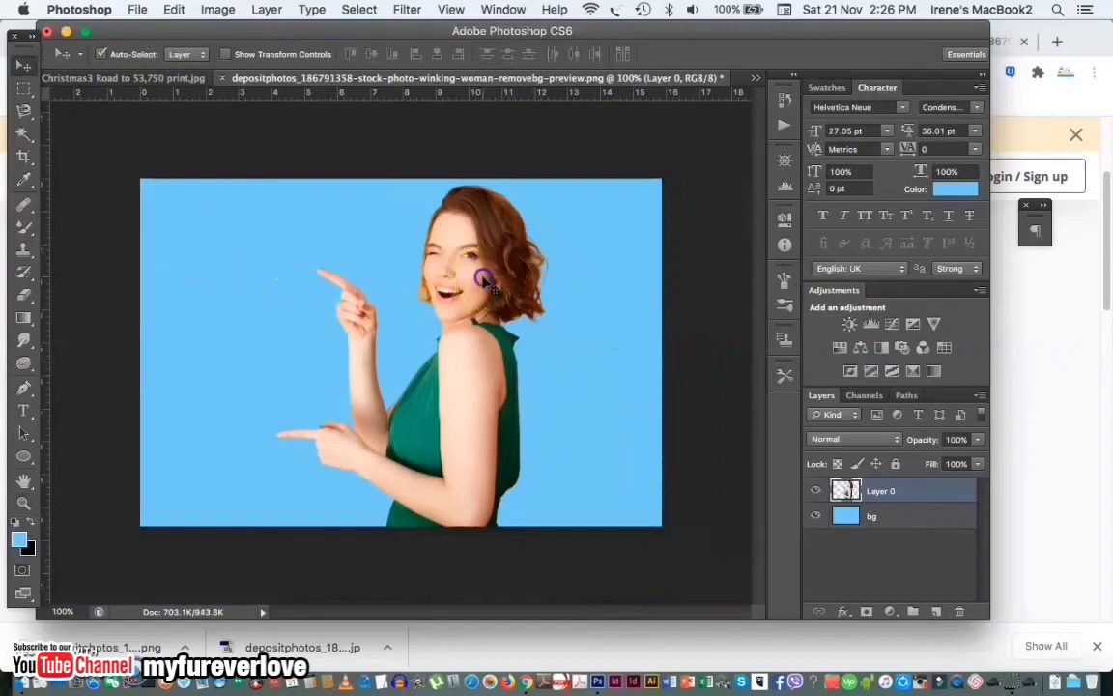
Step: Review the image's pixel dimensions, document size in inches and resolution, and leave the image size unchanged
click(219, 10)
click(247, 164)
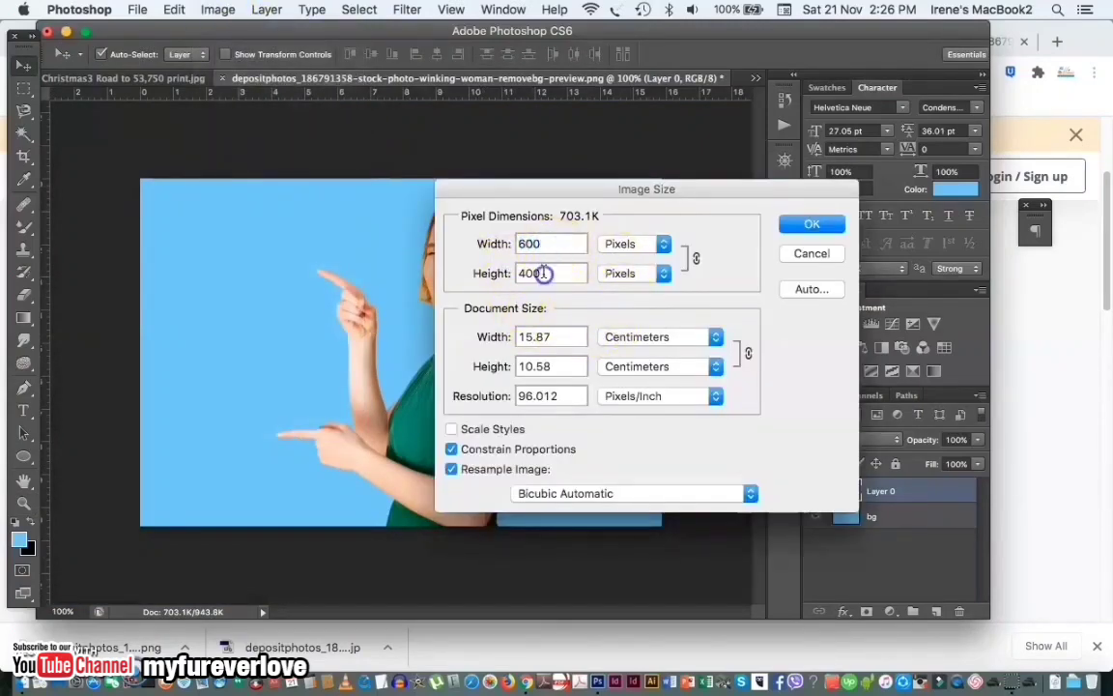
click(626, 342)
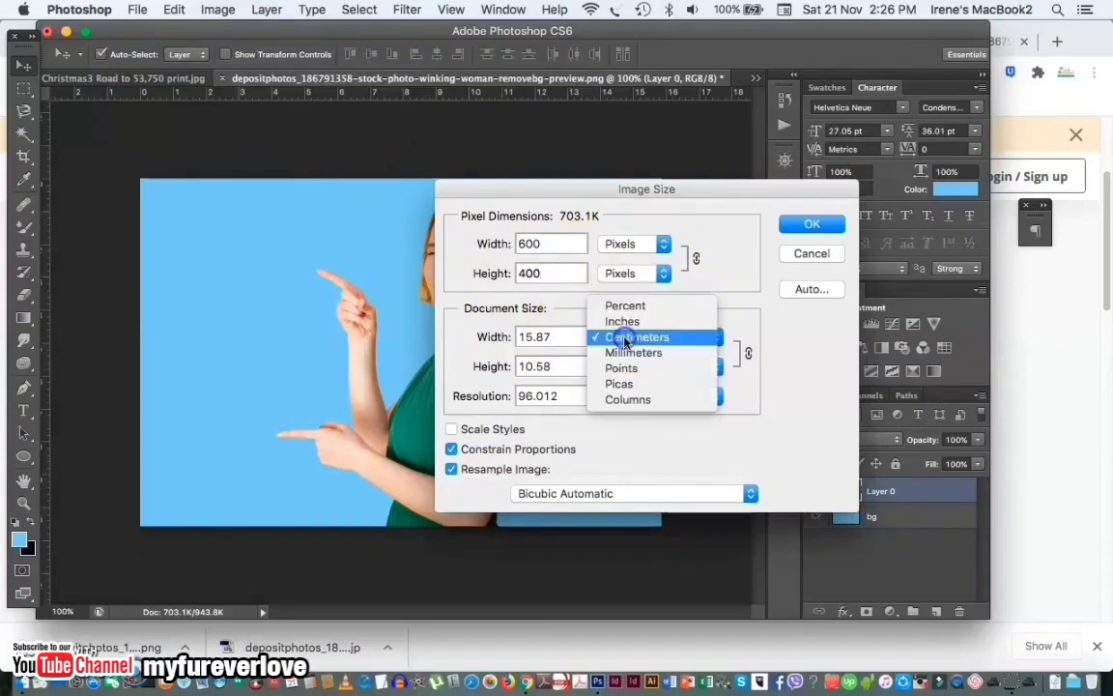
click(631, 318)
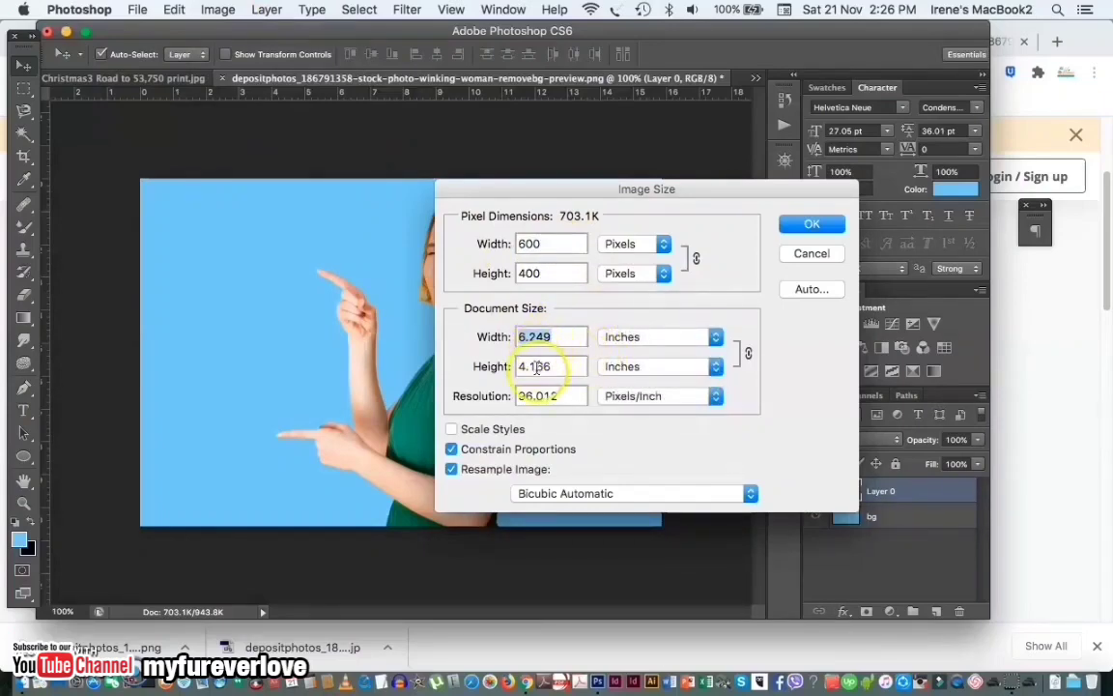
click(567, 397)
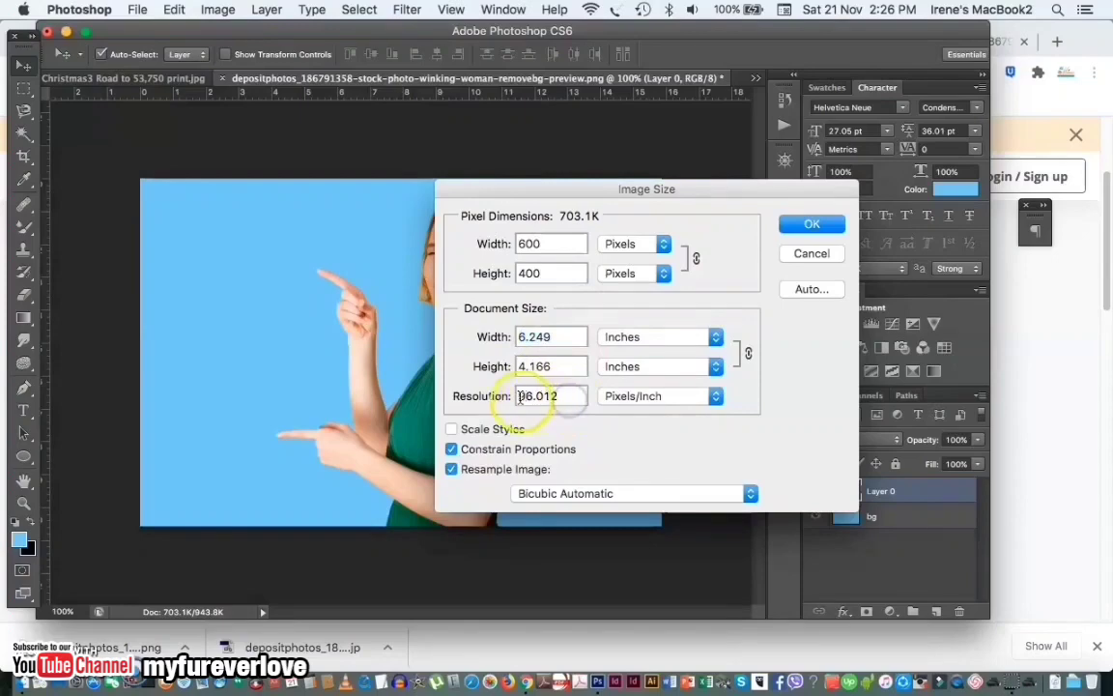
click(812, 254)
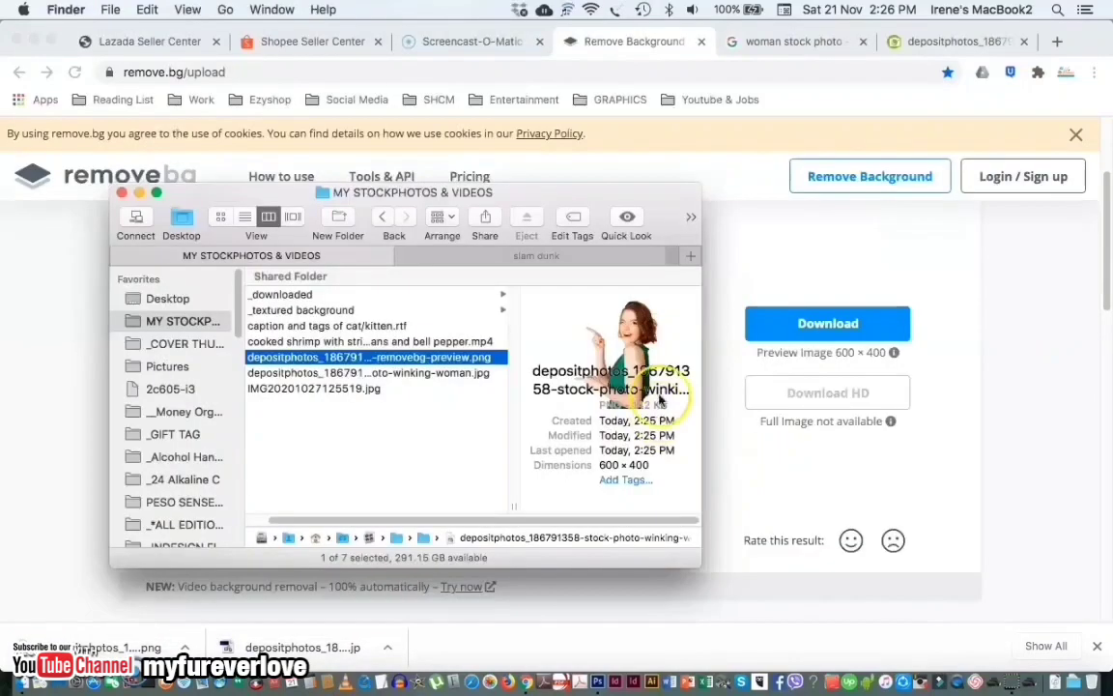
Step: Switch back to the browser and return to the remove.bg home page, at the image upload area with the paste-URL option
click(755, 579)
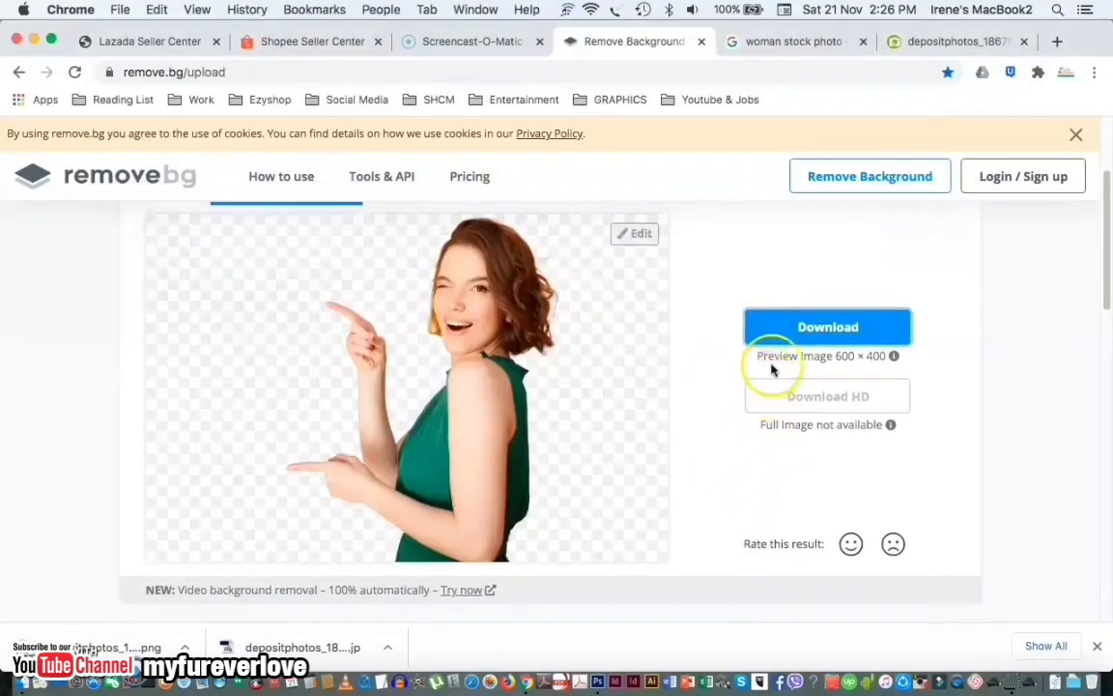
click(126, 178)
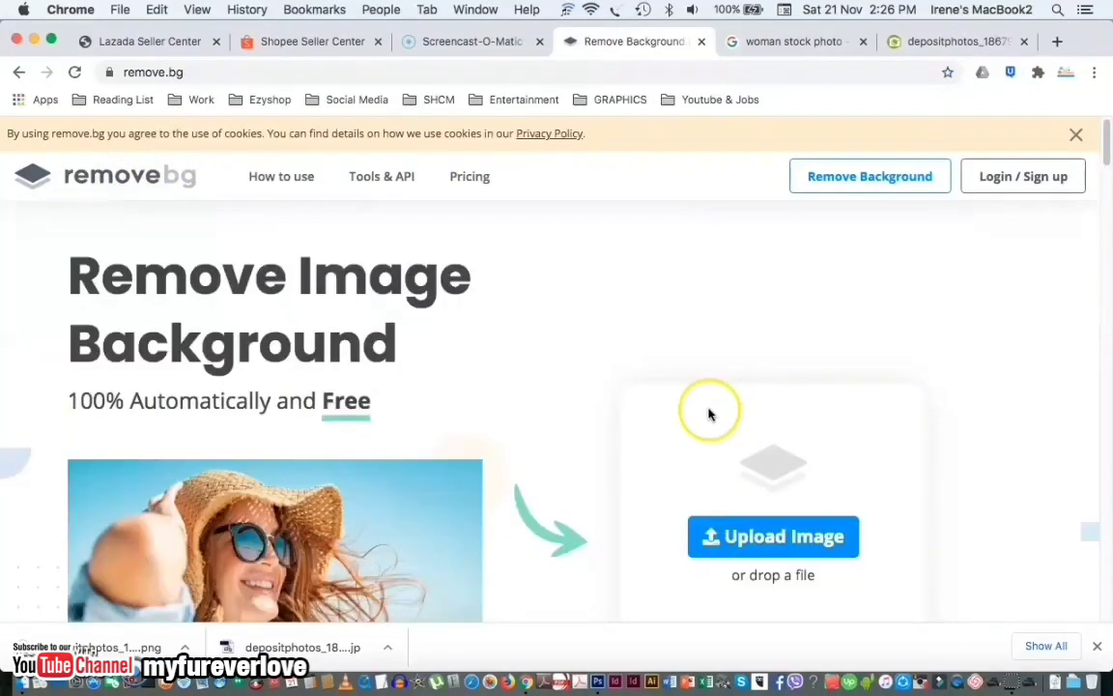
scroll(708, 415, down, 3)
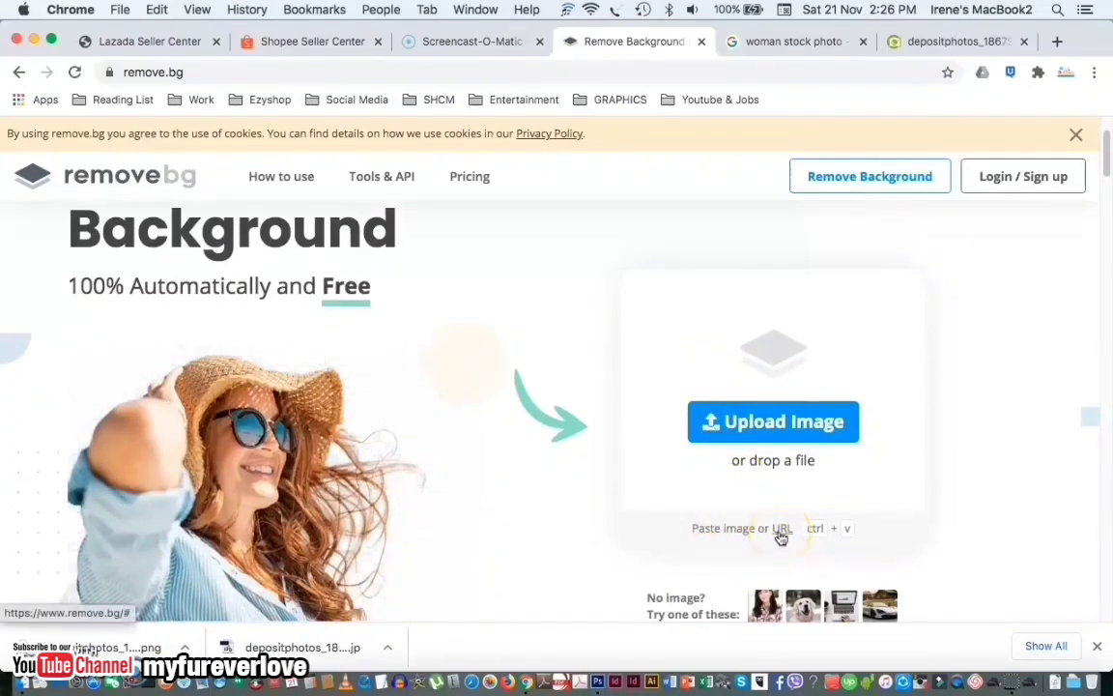
Step: Search Google Images for "fruits stock photo" and find the 123RF photo of a shopping cart with vegetables and fruits
key(ctrl+Tab)
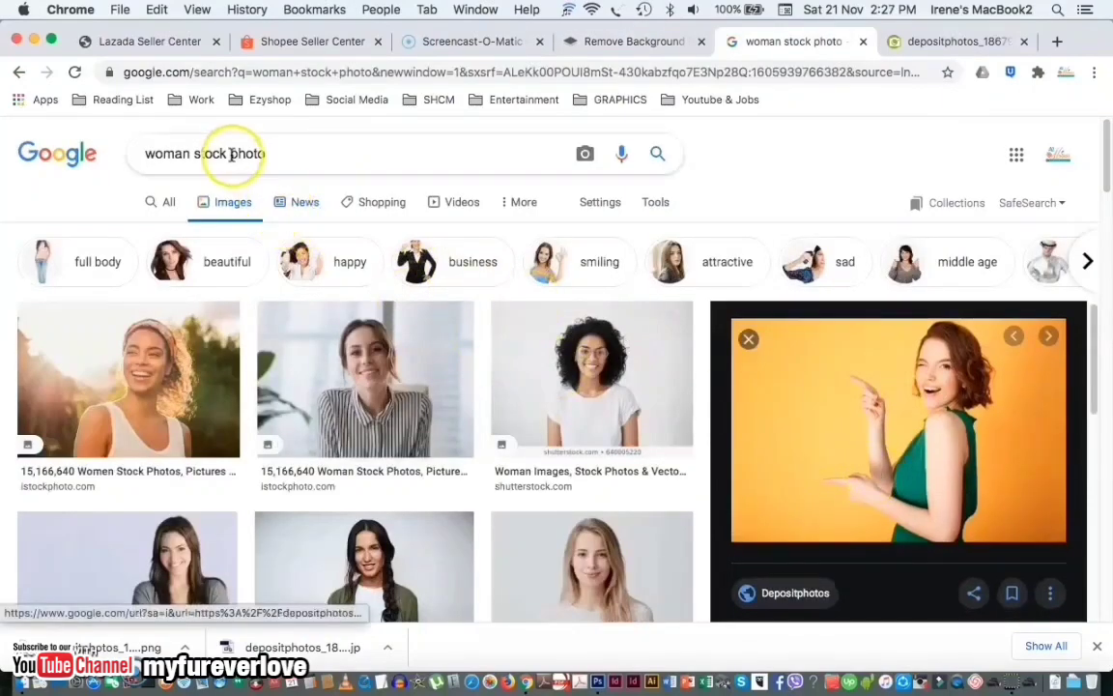
drag(229, 153, 177, 155)
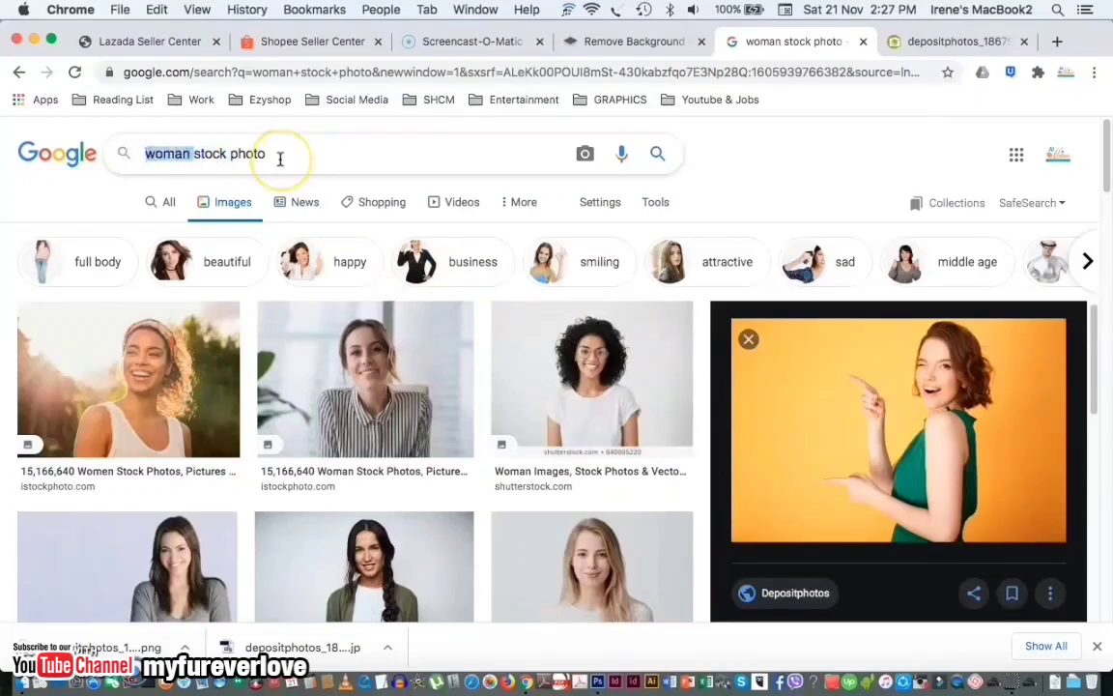
text(fruits)
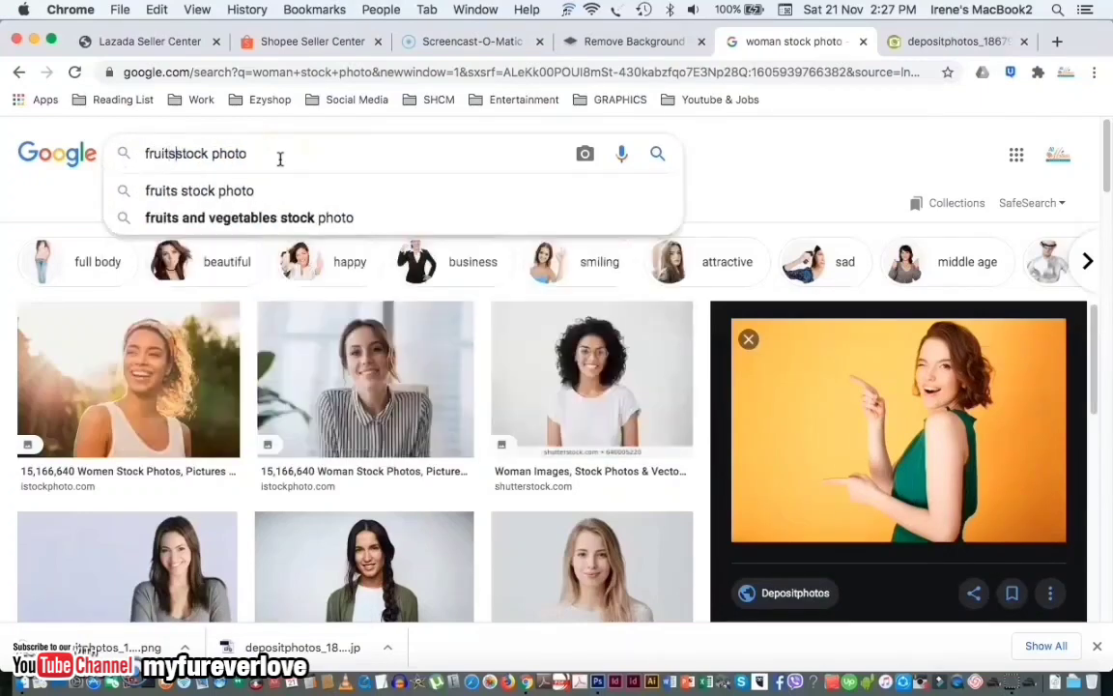
key(Return)
scroll(539, 422, down, 5)
scroll(539, 422, down, 5)
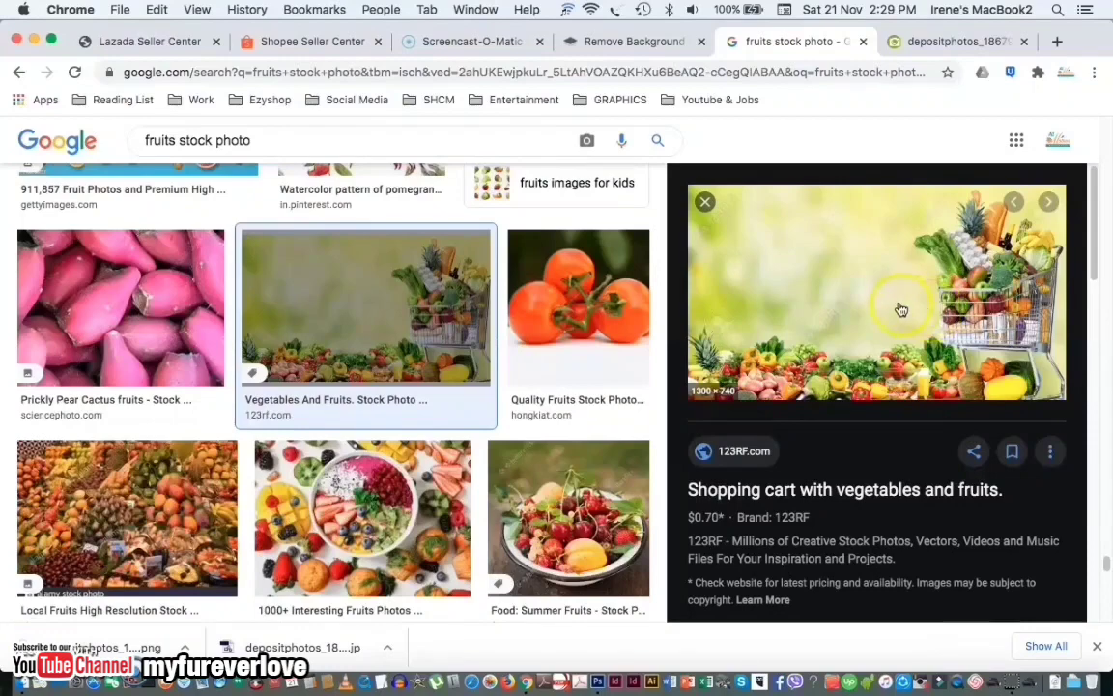
Step: Open the shopping cart image by itself in a new browser tab and view it there
right_click(899, 305)
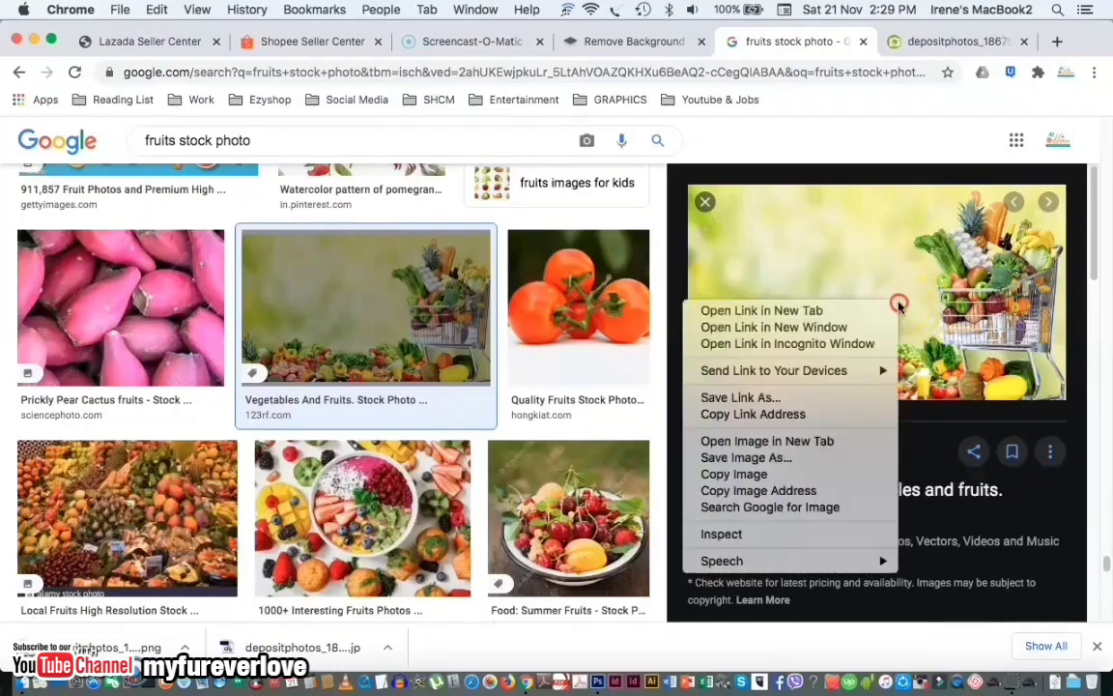
click(798, 444)
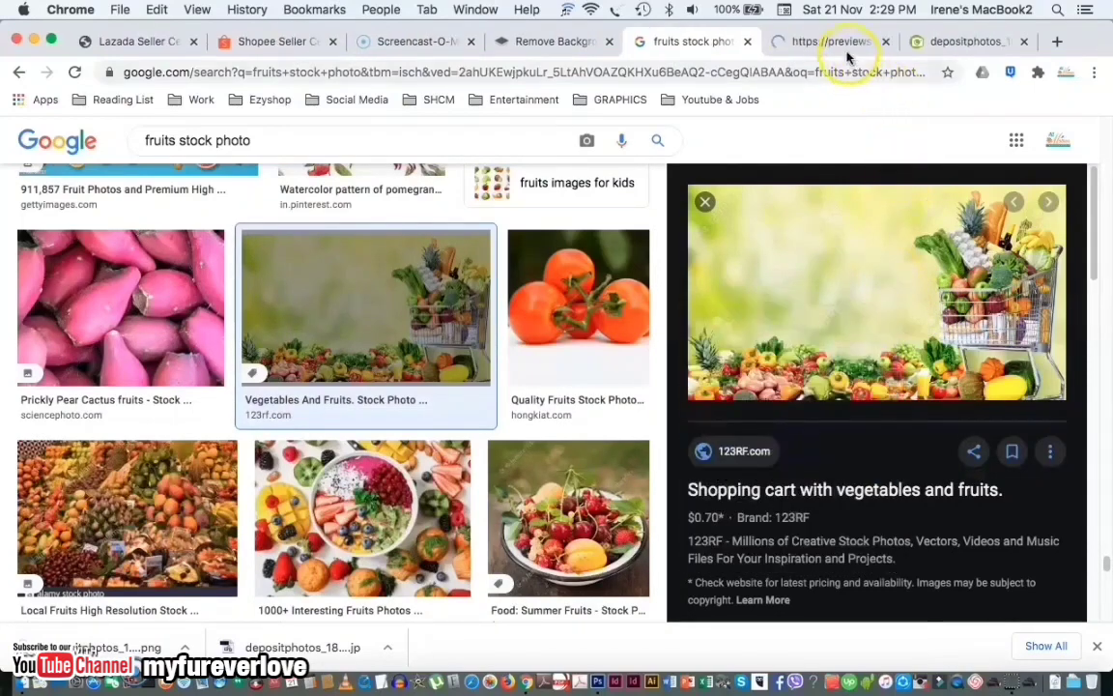
click(837, 44)
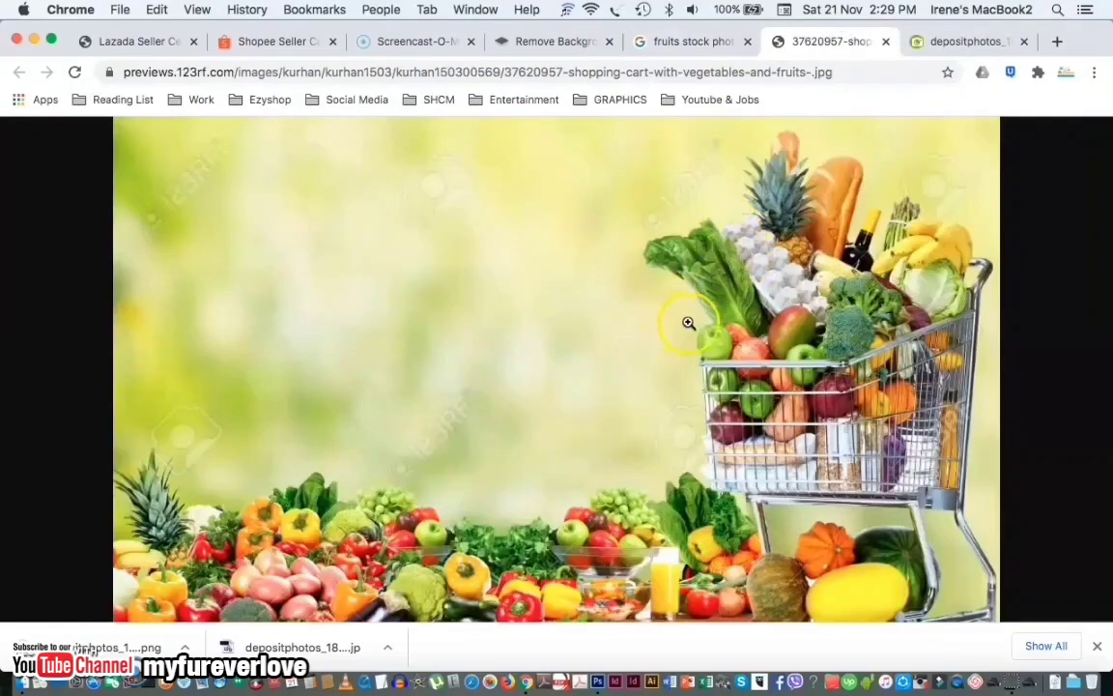
click(654, 378)
click(653, 379)
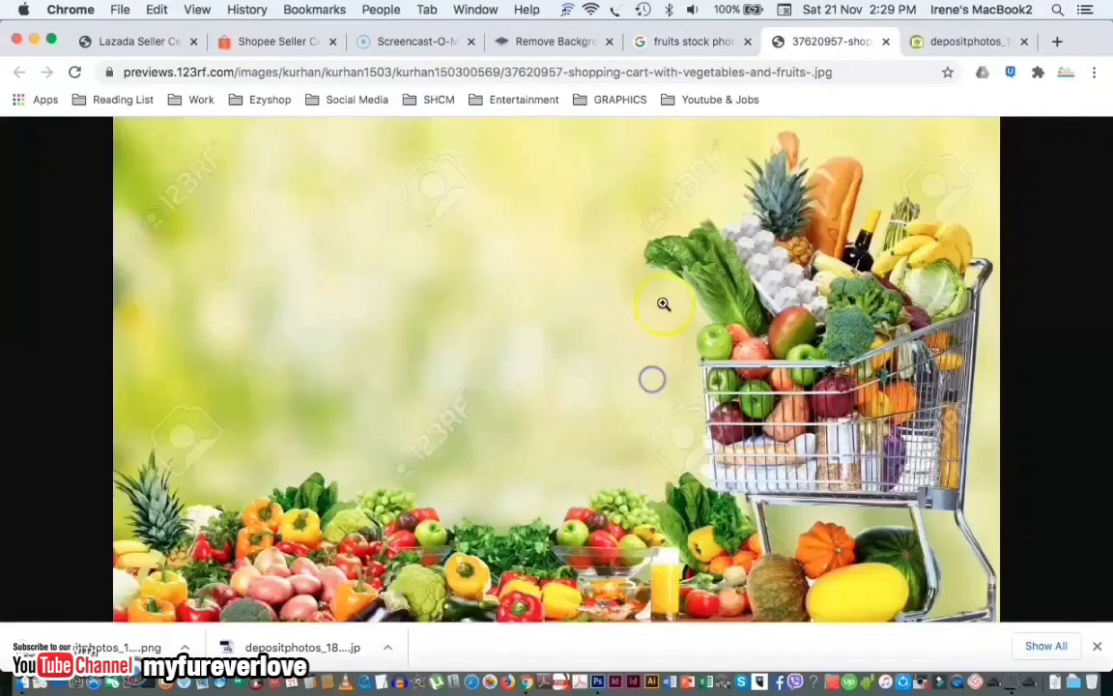
Step: Copy the shopping cart image's web address and submit it through remove.bg's URL option to remove the background
click(489, 73)
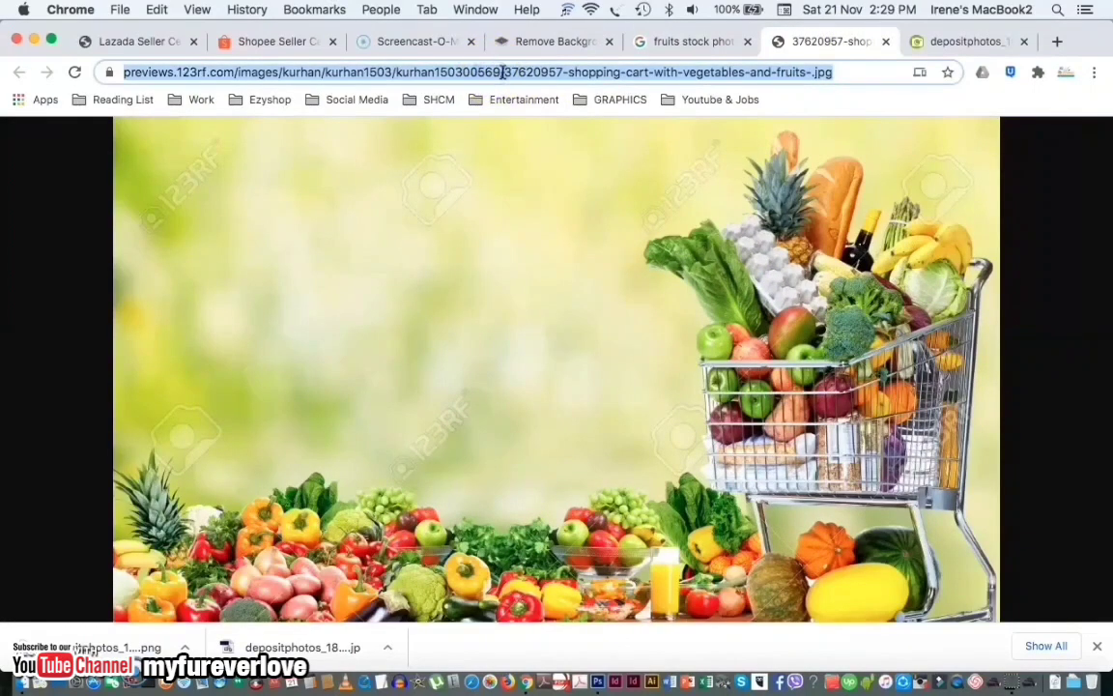
right_click(502, 74)
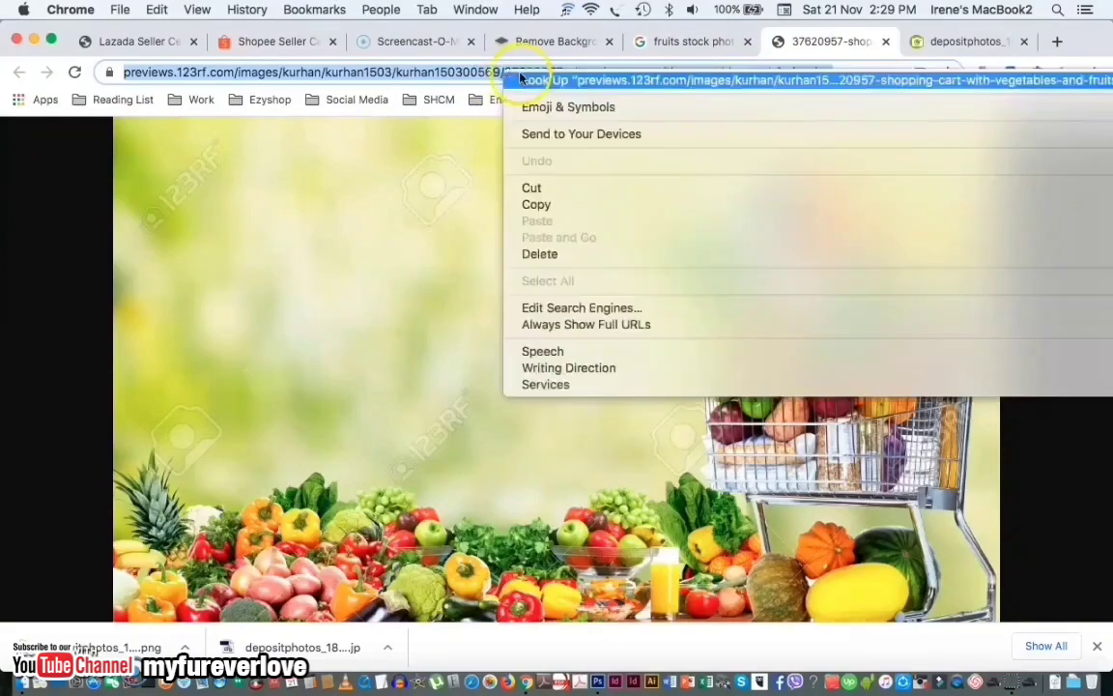
click(541, 203)
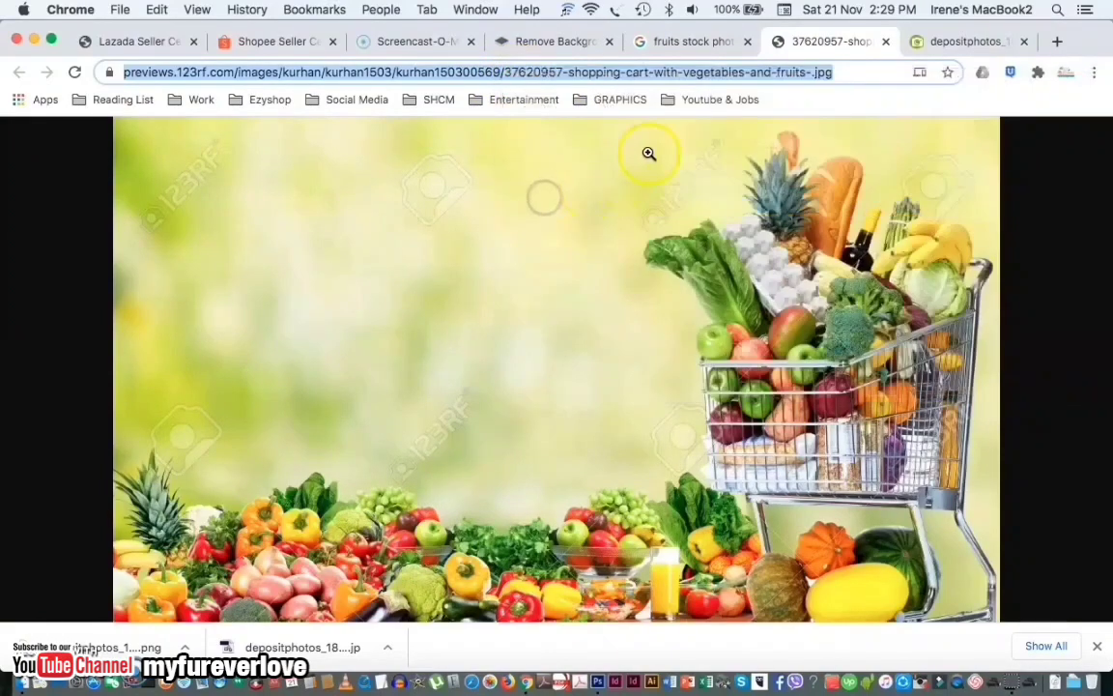
click(570, 41)
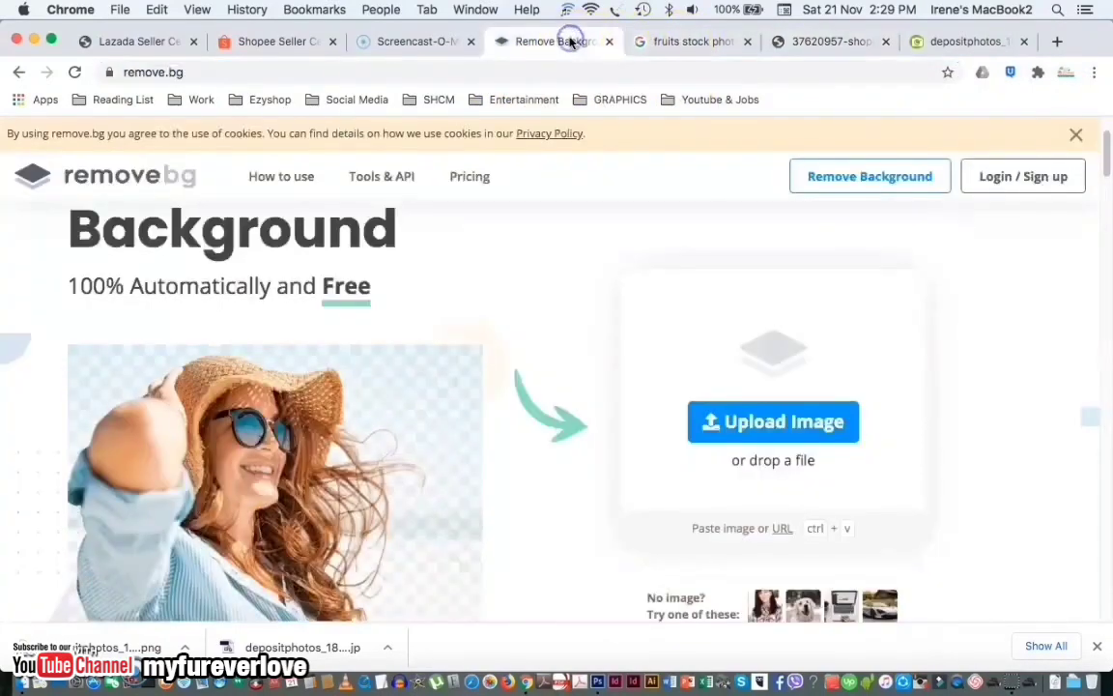
click(784, 531)
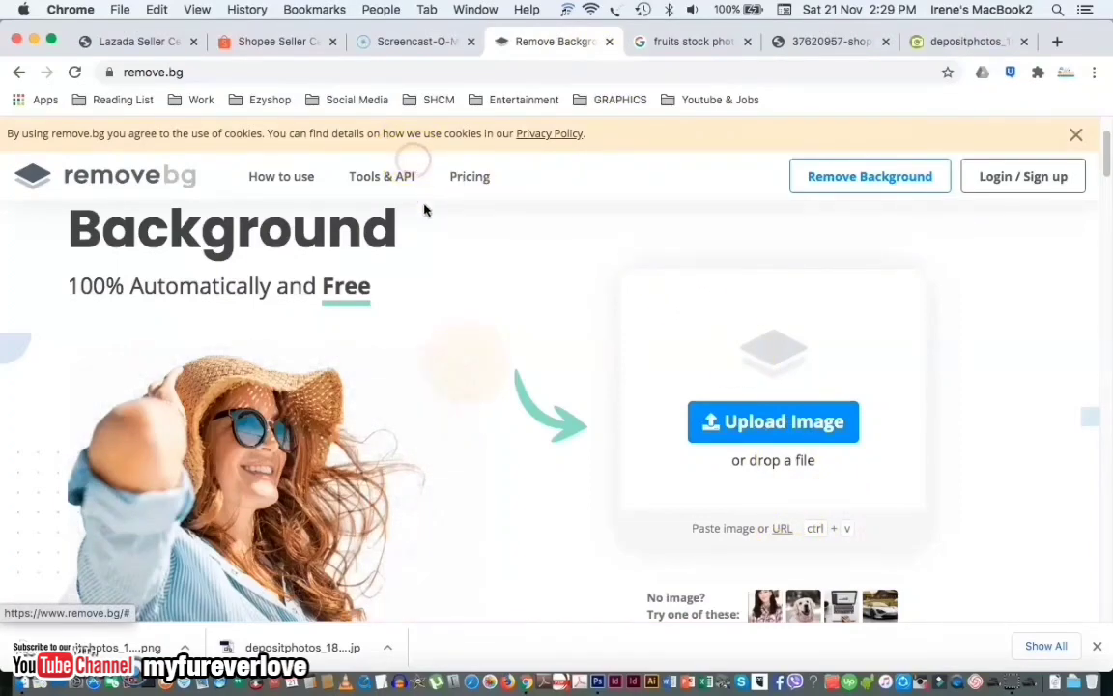
right_click(410, 159)
click(443, 251)
click(700, 212)
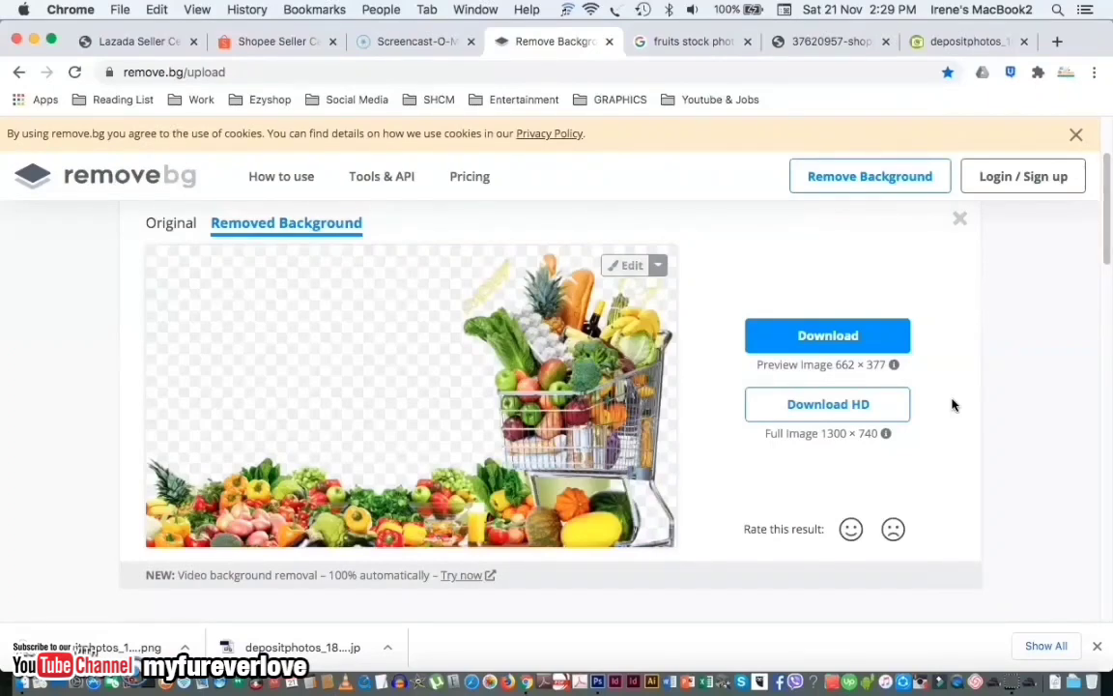
Step: Download the preview-size shopping cart cutout as a PNG to MY STOCKPHOTOS & VIDEOS and preview the saved file in Finder
click(827, 335)
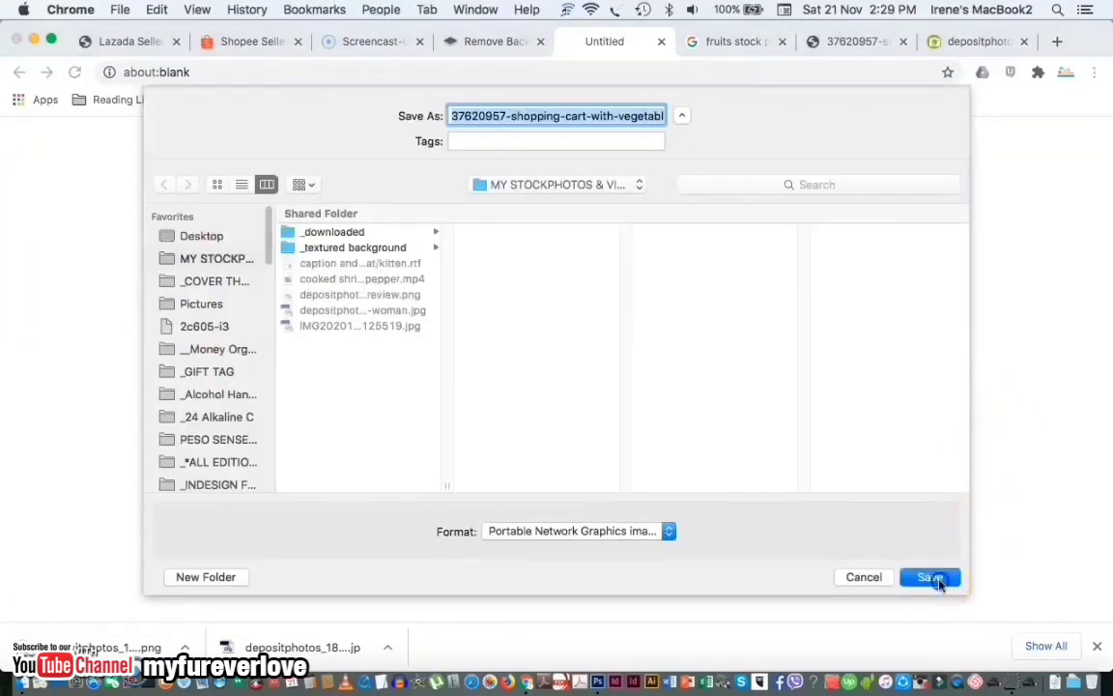
click(932, 578)
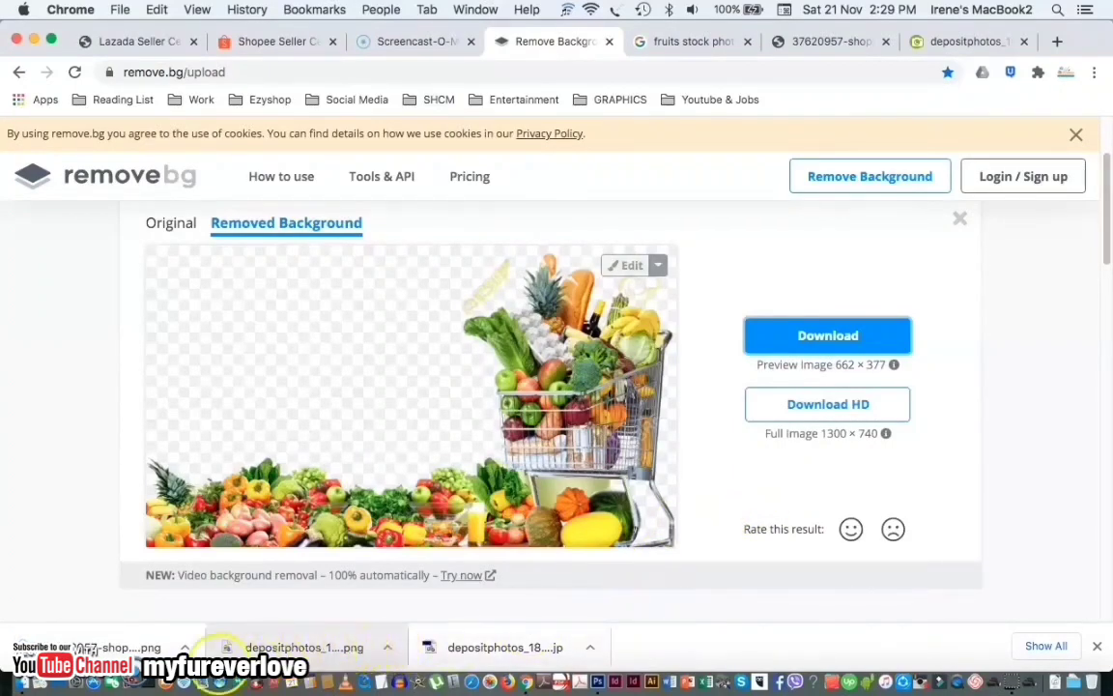
click(184, 647)
click(216, 626)
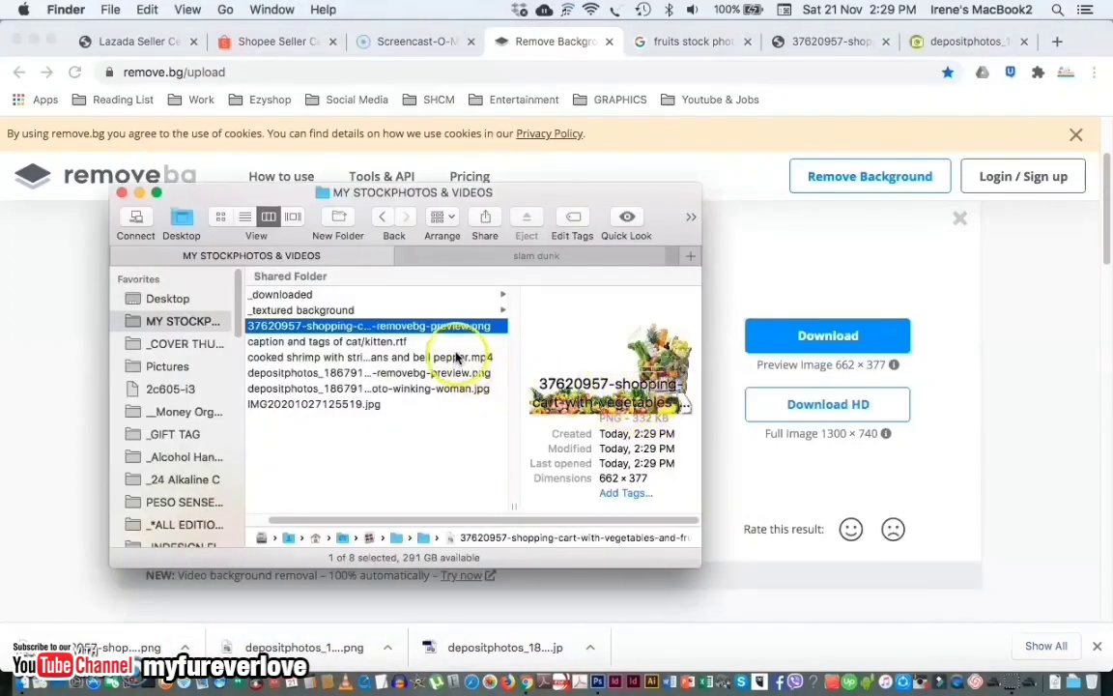
key(space)
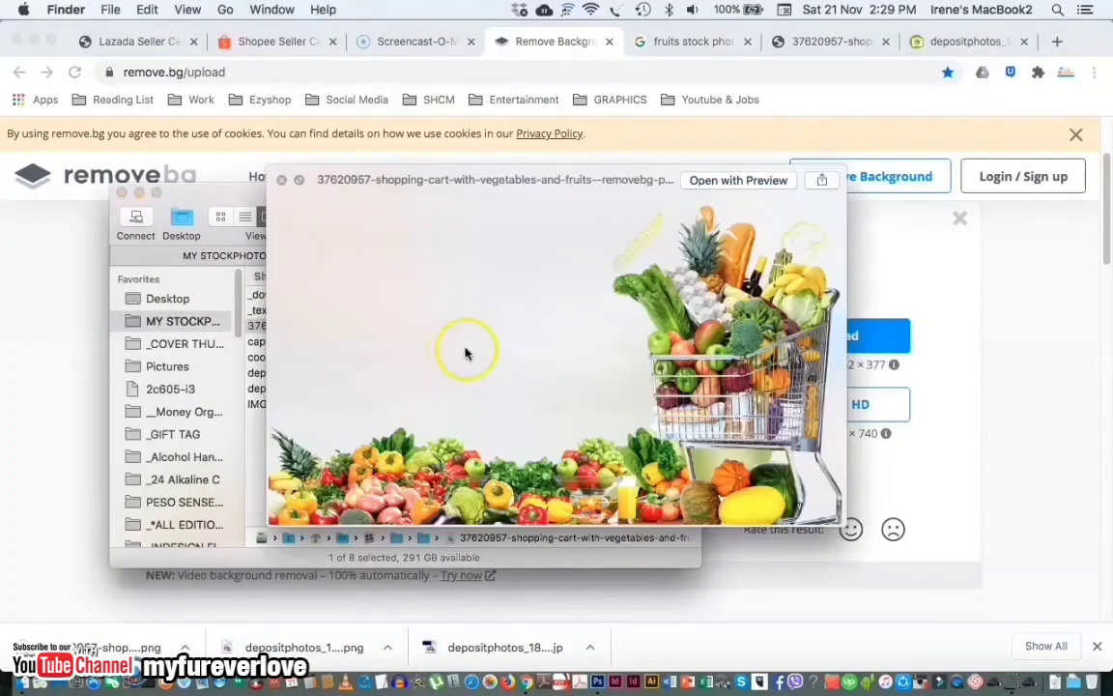
key(space)
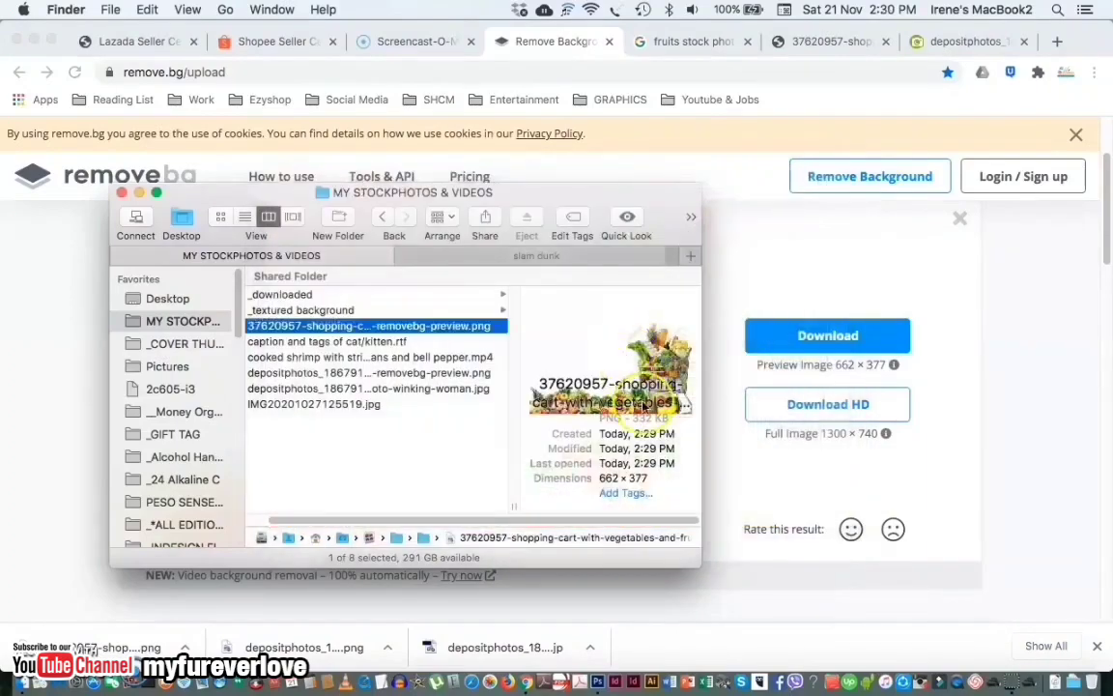
Step: Place the shopping cart PNG into the blue-background Photoshop document, scale it to about 283% to span the canvas width, and align it to the bottom edge
click(597, 682)
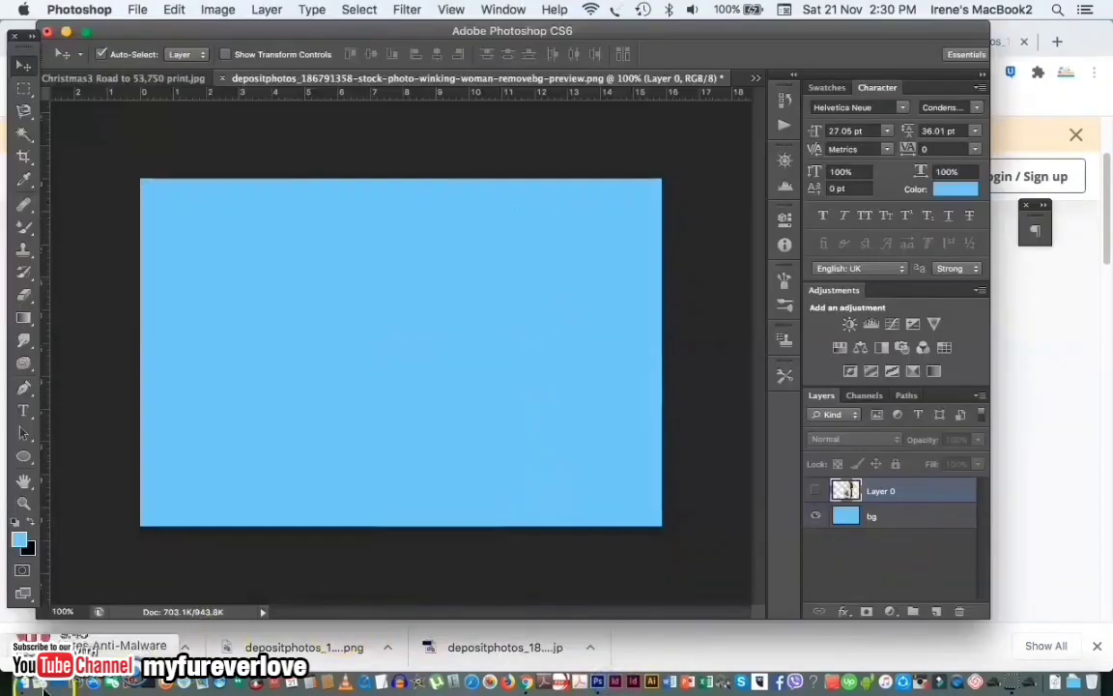
click(24, 684)
drag(442, 207, 825, 242)
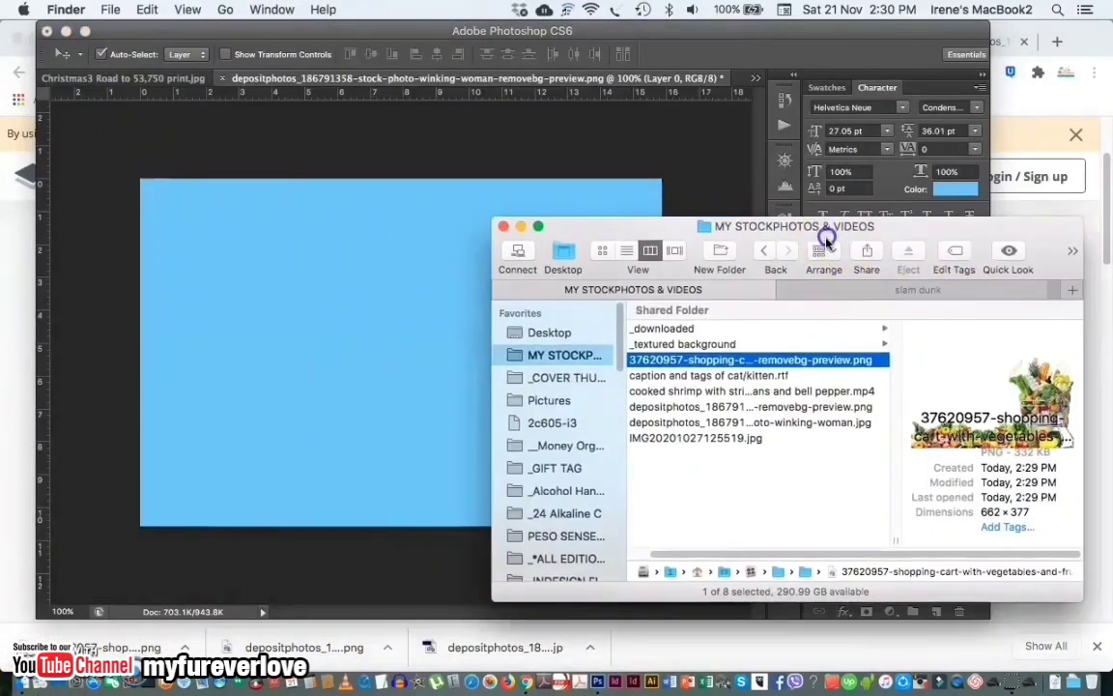
drag(763, 359, 652, 210)
drag(292, 411, 149, 514)
drag(638, 497, 656, 504)
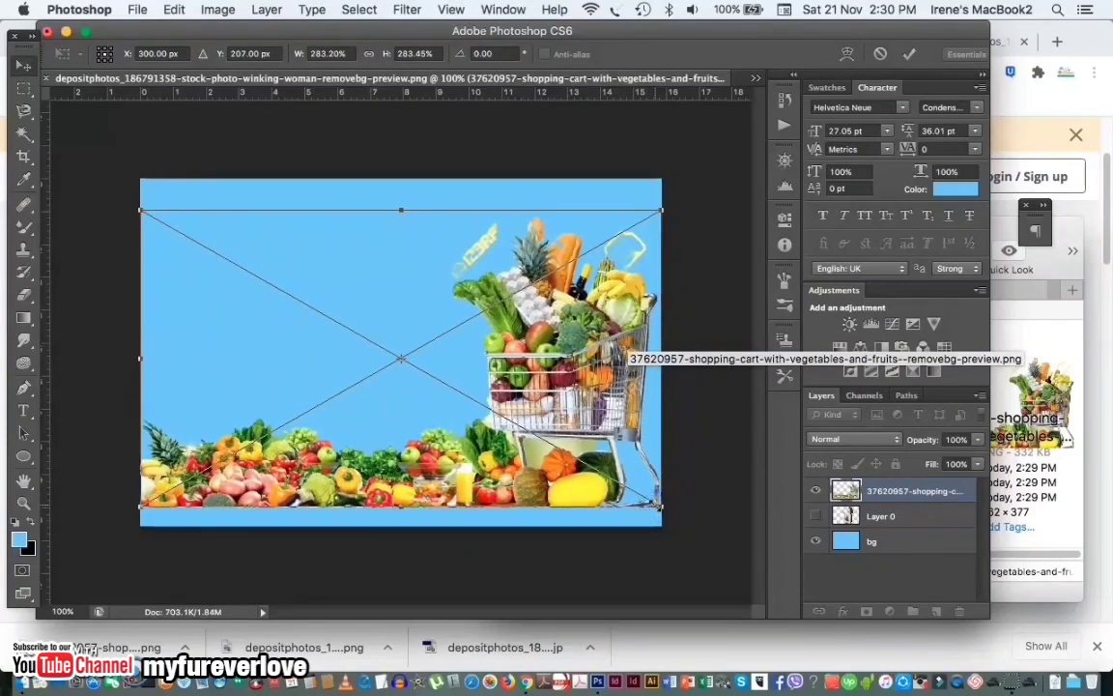
key(Return)
mouse_move(560, 399)
mouse_down()
mouse_move(561, 409)
mouse_move(522, 414)
mouse_move(574, 409)
mouse_move(566, 384)
mouse_up()
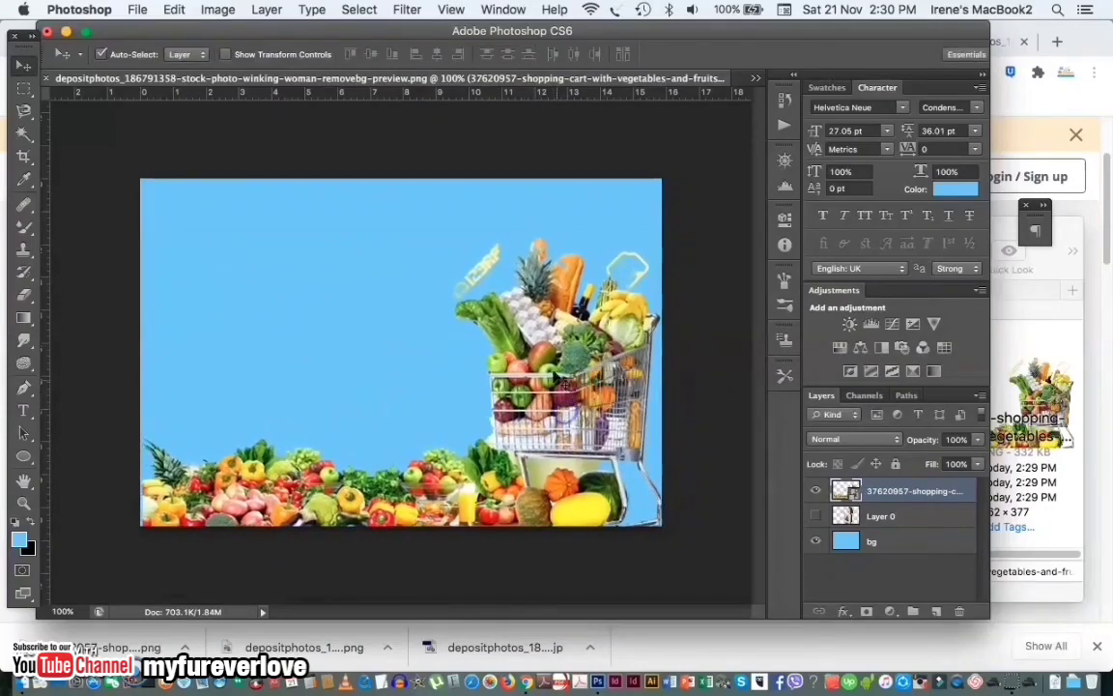
Step: Inspect the cutout edges around the shopping cart at 200% zoom
key(z)
click(548, 372)
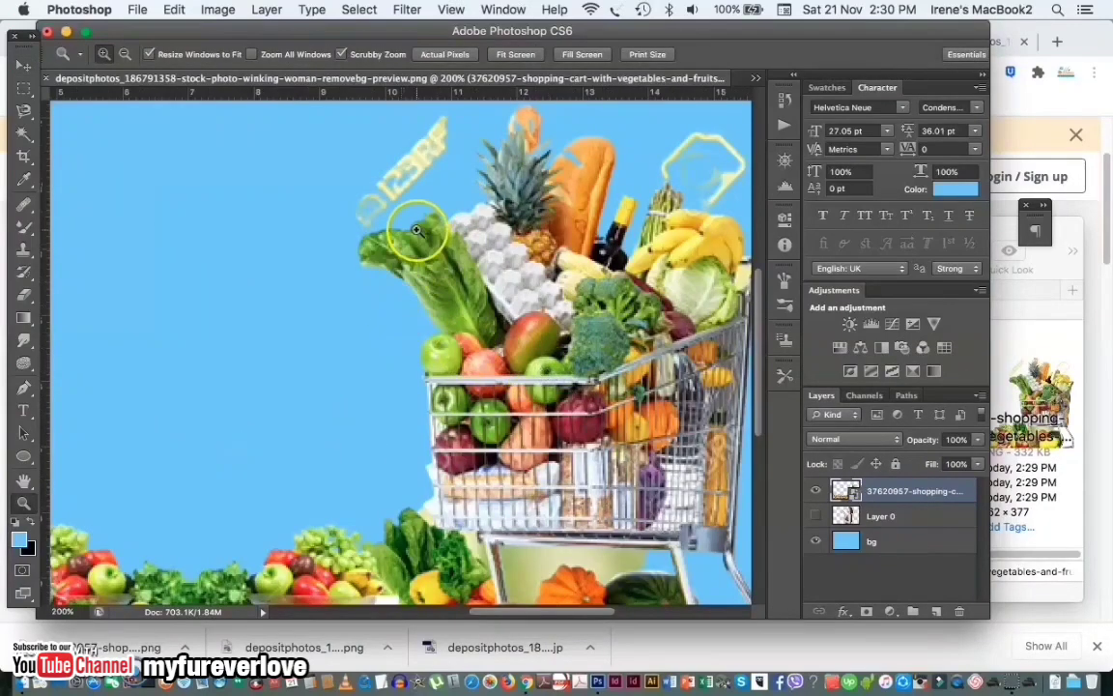
alt+click(350, 327)
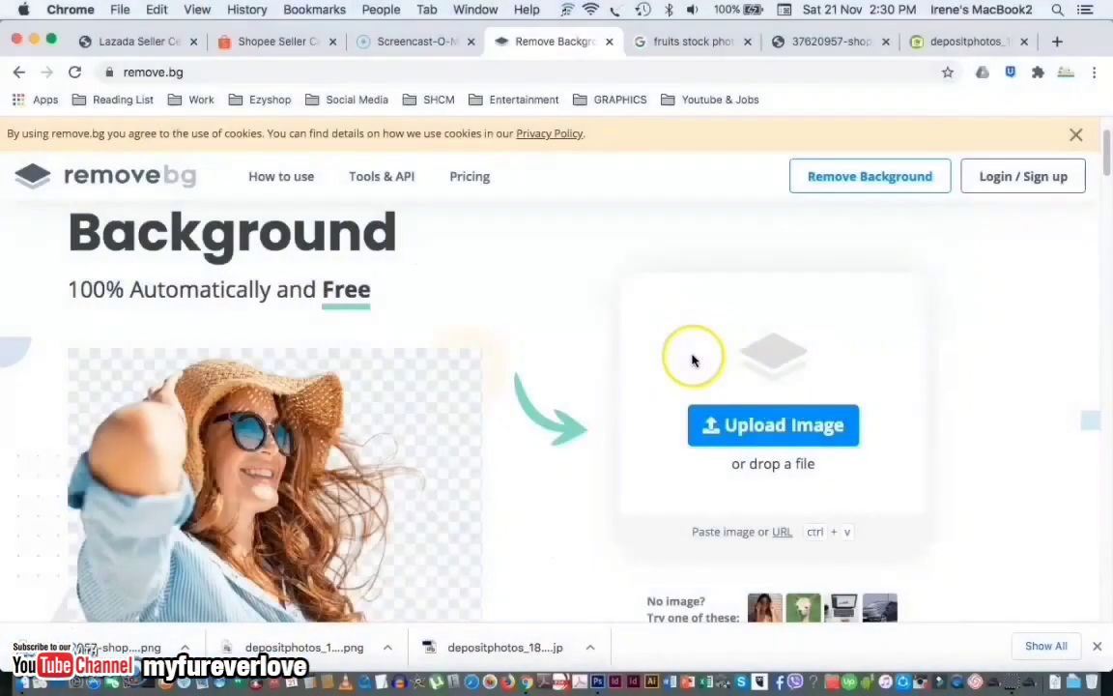
Step: Back on the remove.bg home page, run background removal on the first sample photo and review the woman's cutout and download sizes
scroll(691, 357, down, 5)
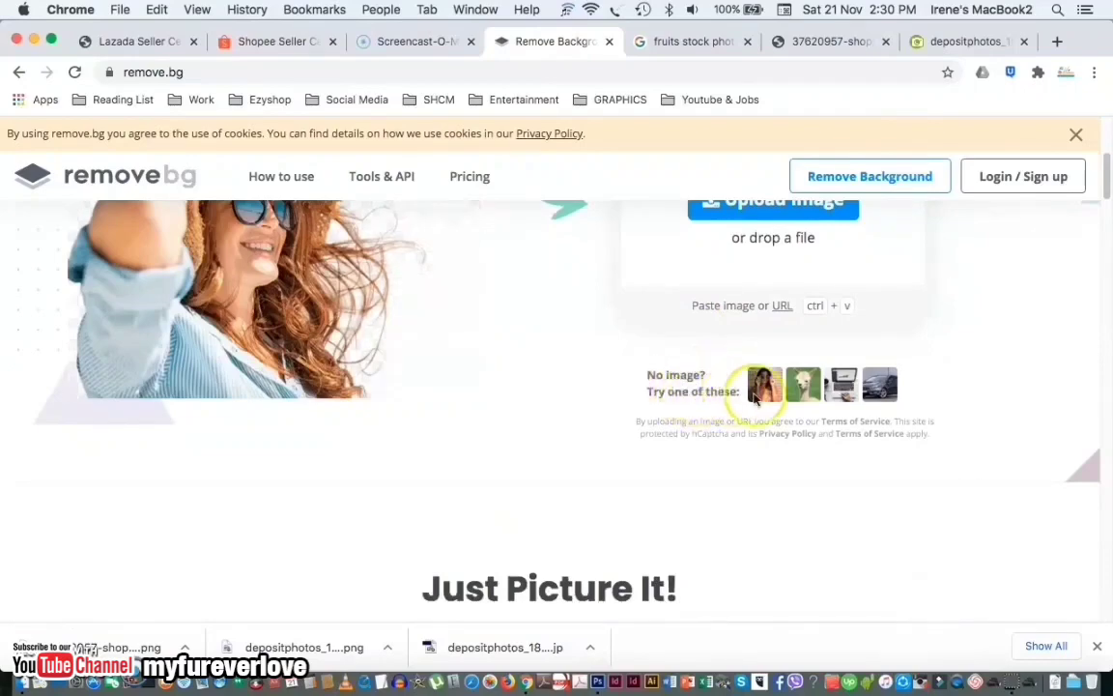
click(763, 386)
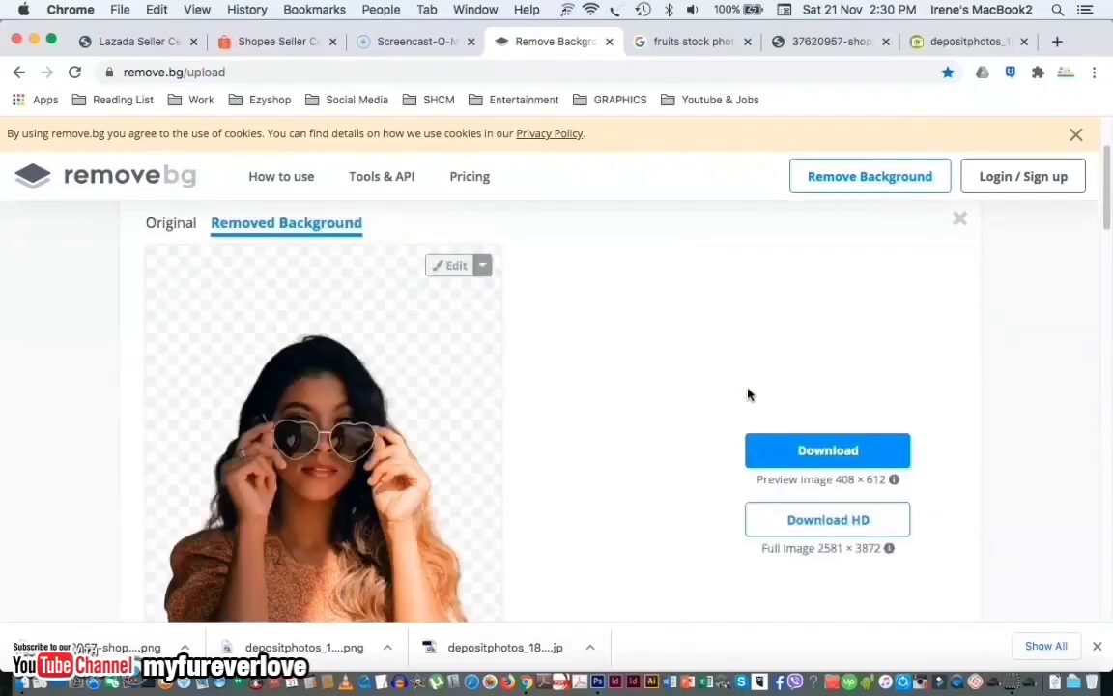
scroll(706, 390, down, 3)
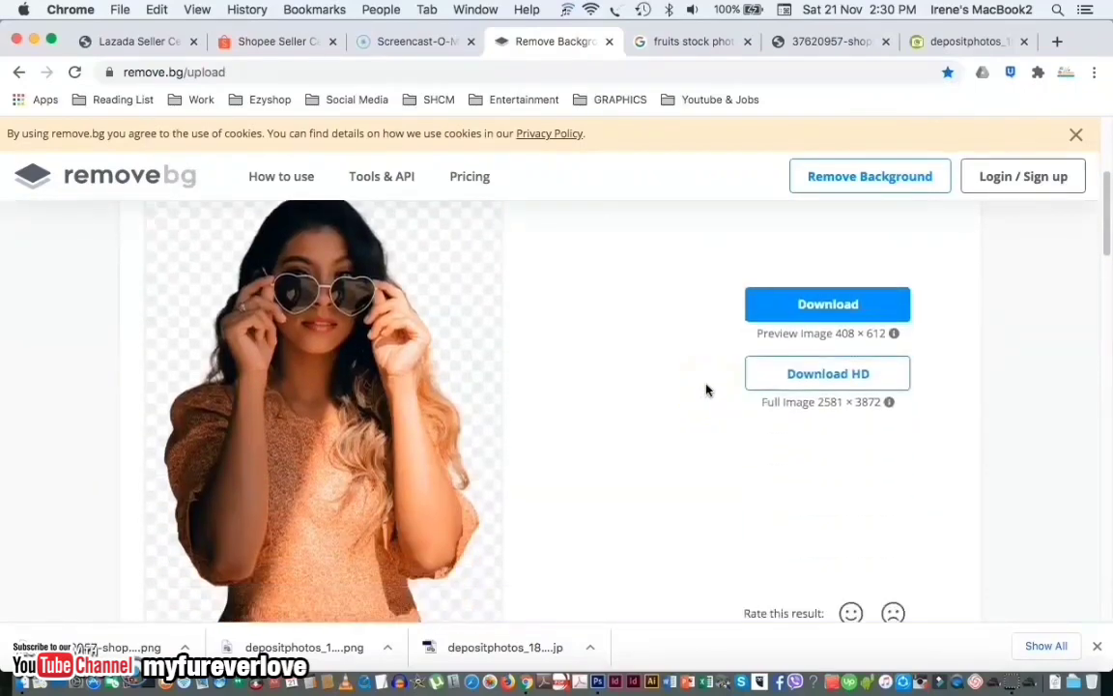
scroll(706, 389, down, 1)
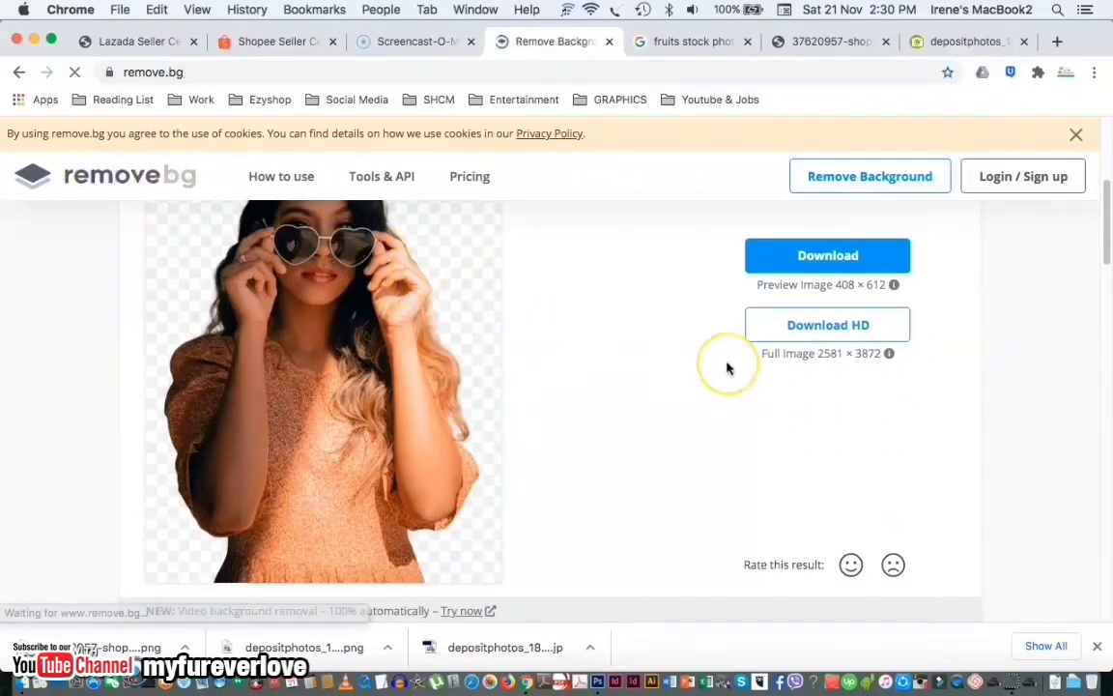
Step: Return to the remove.bg home page and review the People examples in the "Just Picture It!" section
scroll(841, 421, down, 5)
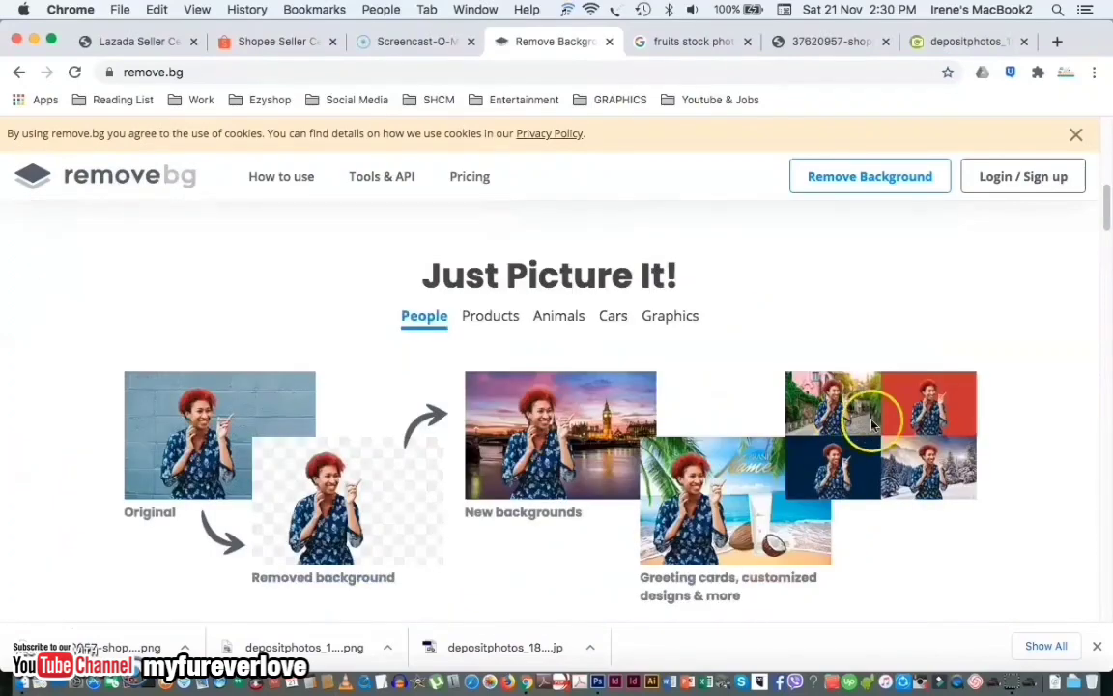
scroll(790, 400, up, 2)
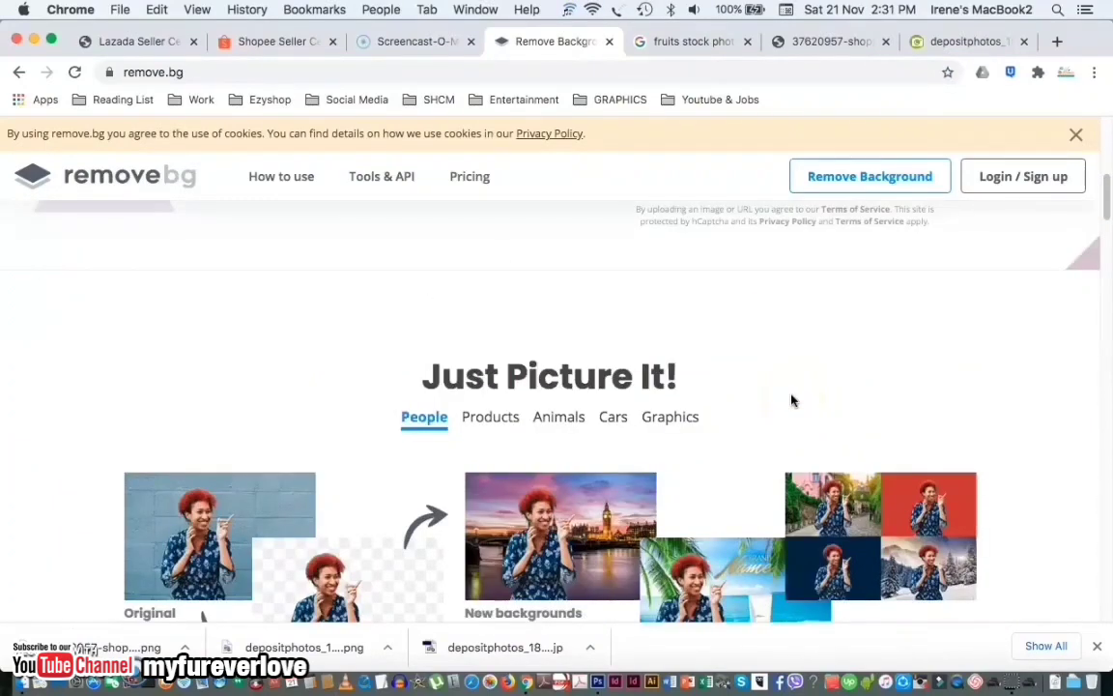
scroll(790, 400, down, 4)
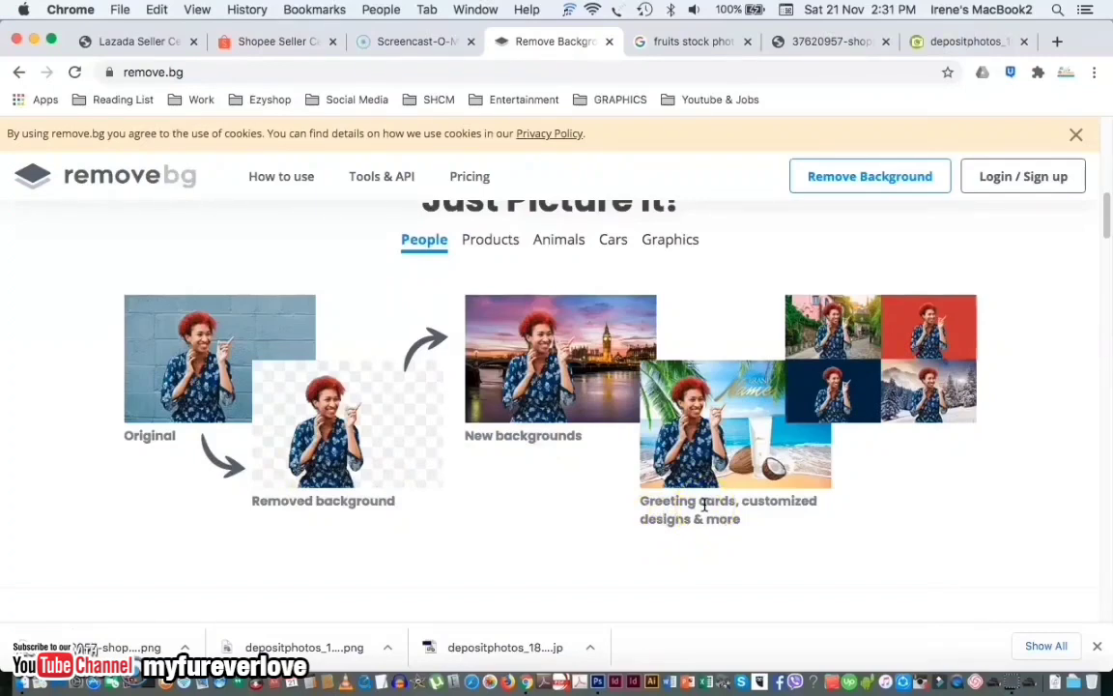
Step: Run background removal on the alpaca sample photo and review its cutout
scroll(705, 504, up, 5)
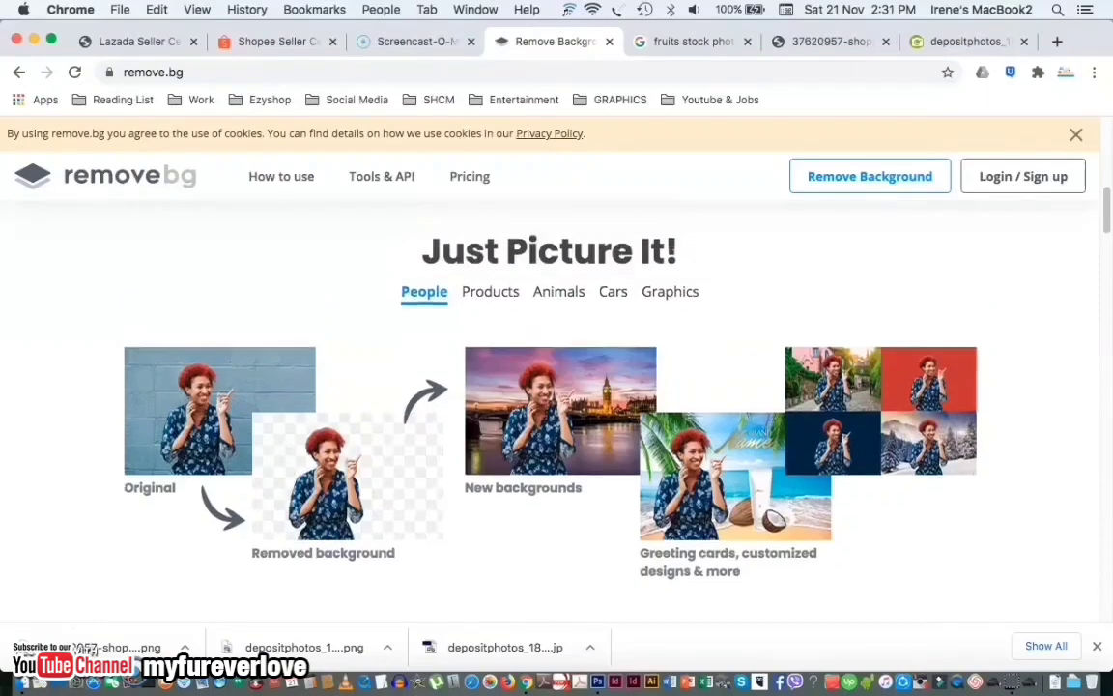
scroll(705, 503, up, 2)
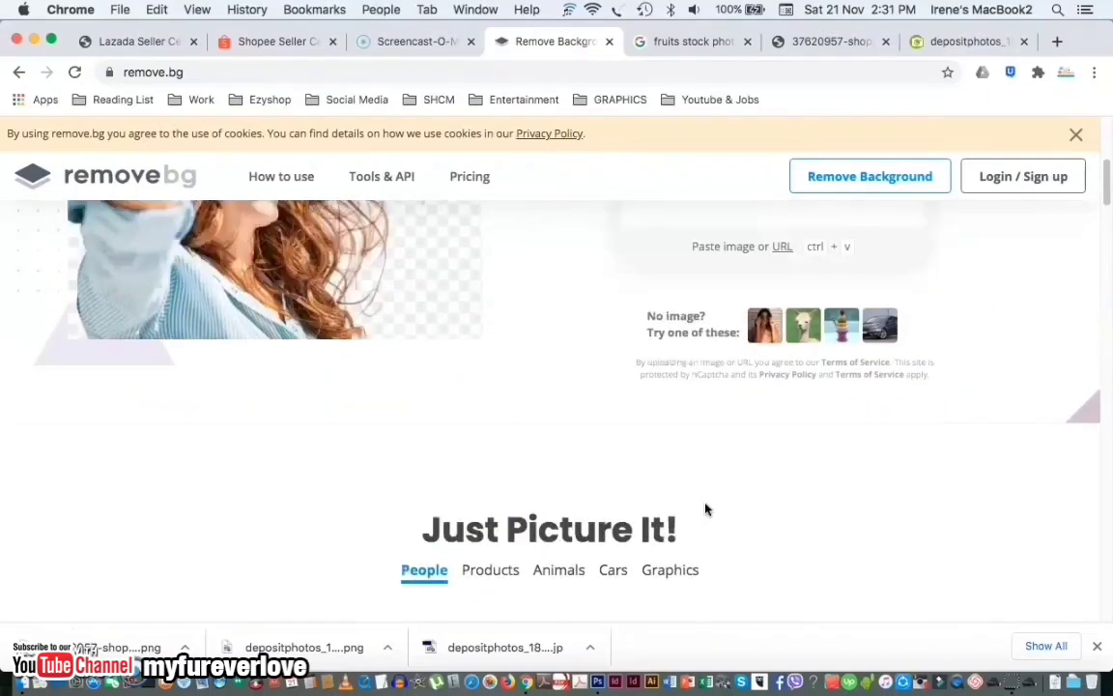
click(804, 327)
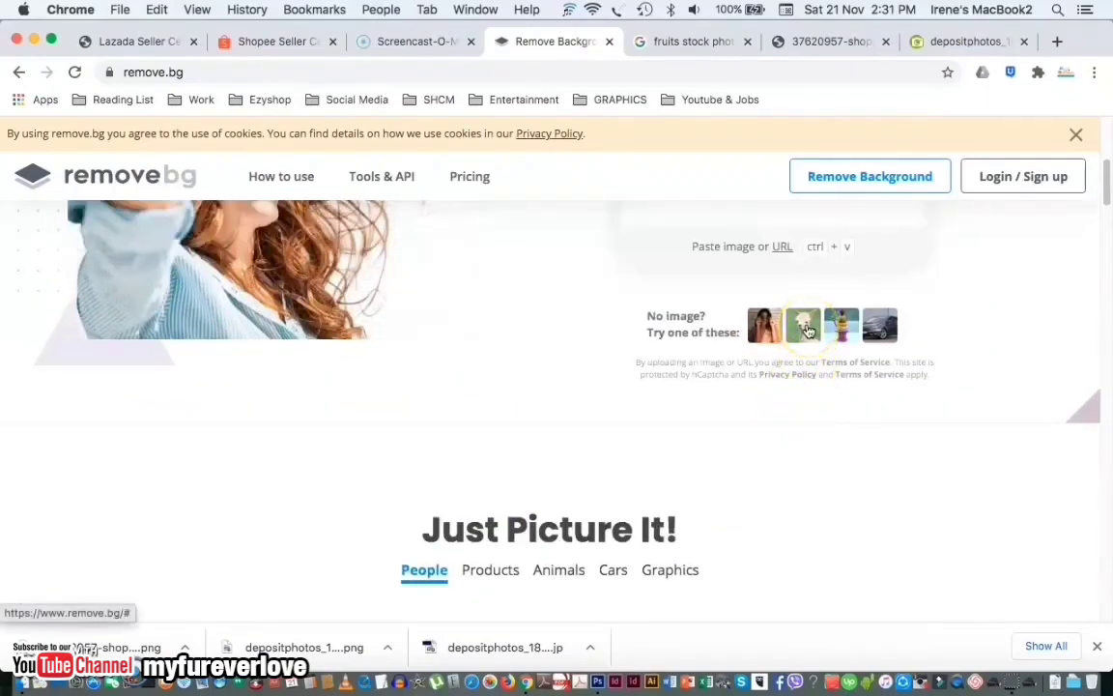
click(740, 335)
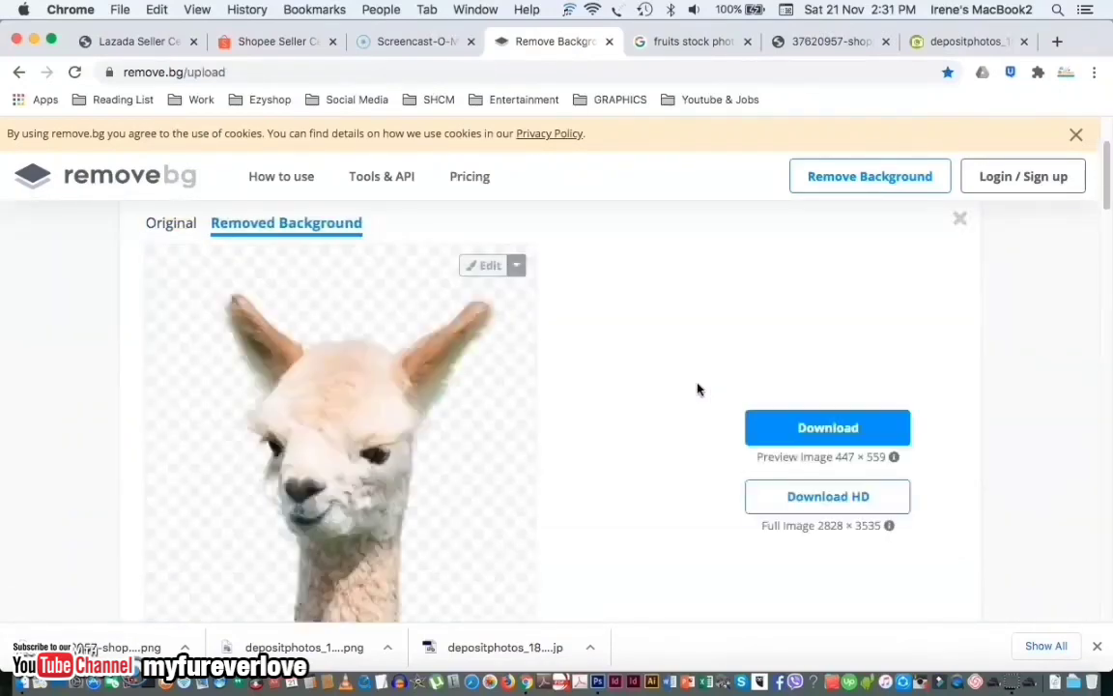
scroll(698, 388, down, 5)
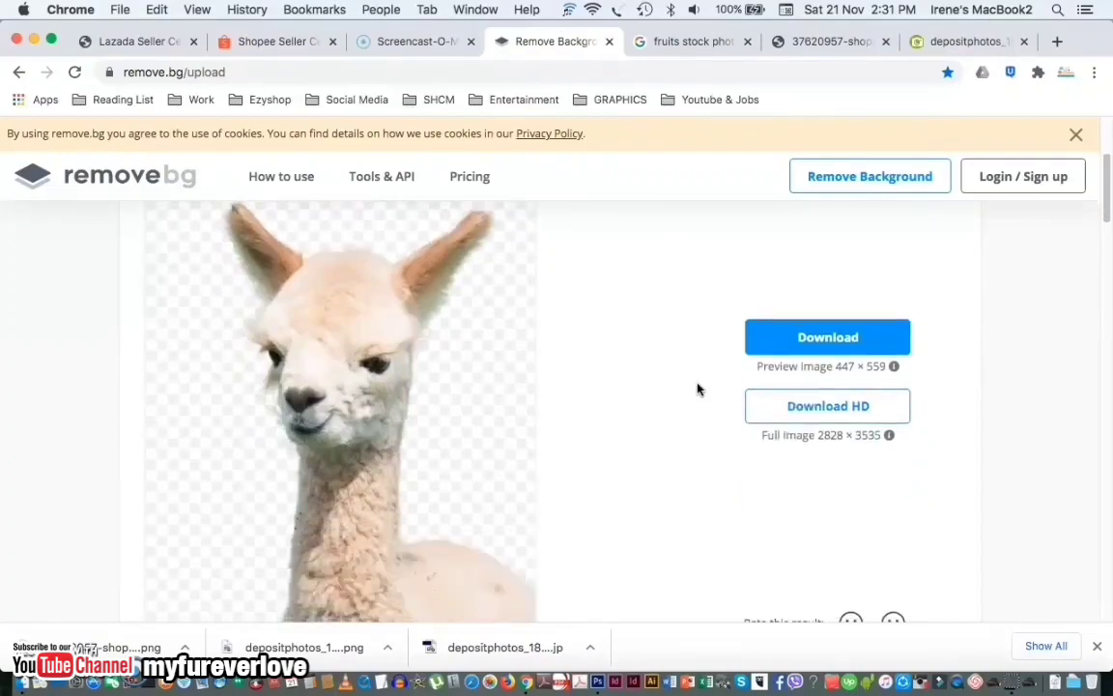
scroll(699, 389, up, 2)
scroll(699, 388, up, 2)
Step: Download the preview-size alpaca cutout as 4-removebg-preview.png into the MY STOCKPHOTOS & VIDEOS folder
click(785, 351)
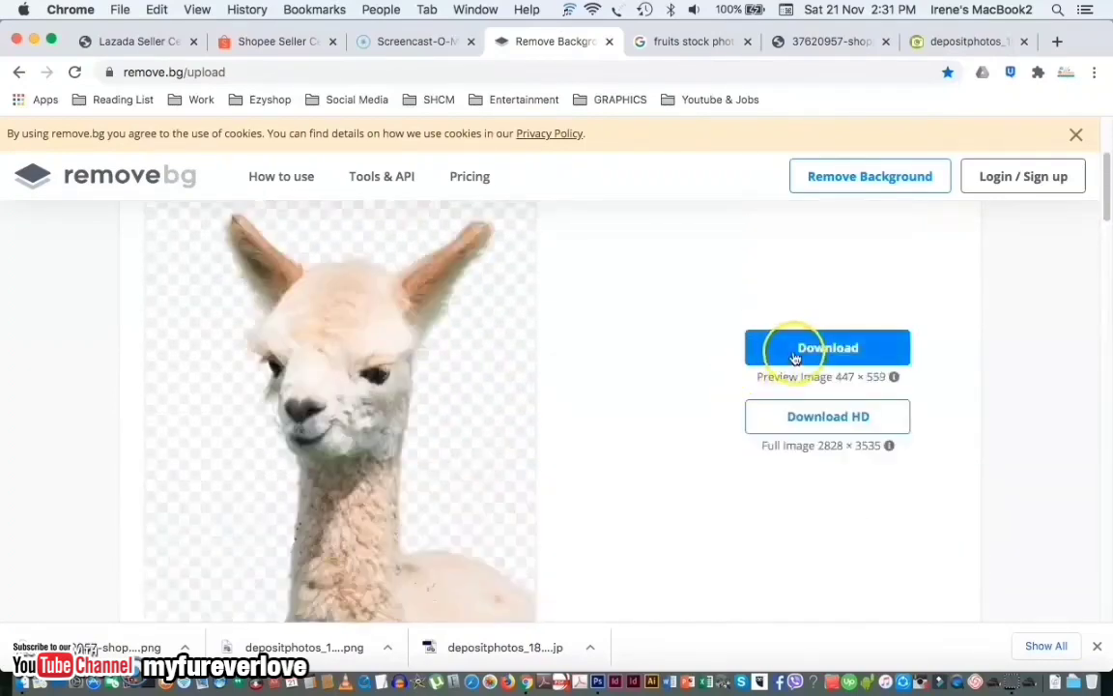
click(463, 365)
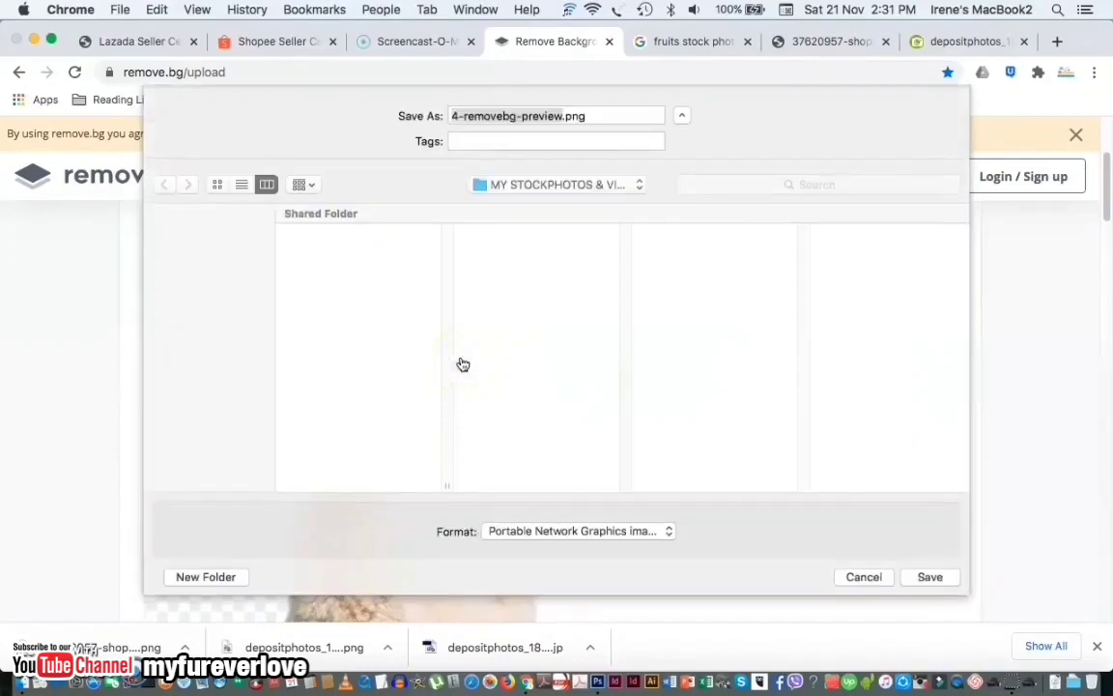
click(939, 576)
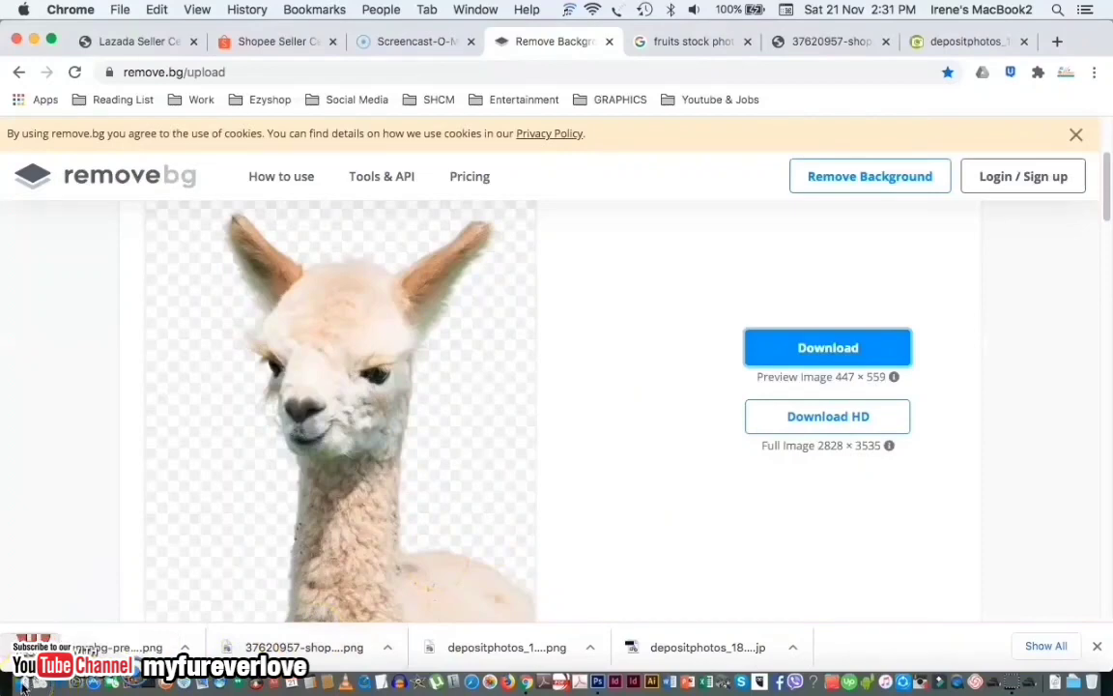
Step: Reveal the downloaded 4-removebg-preview.png in Finder and preview it with Quick Look
click(185, 648)
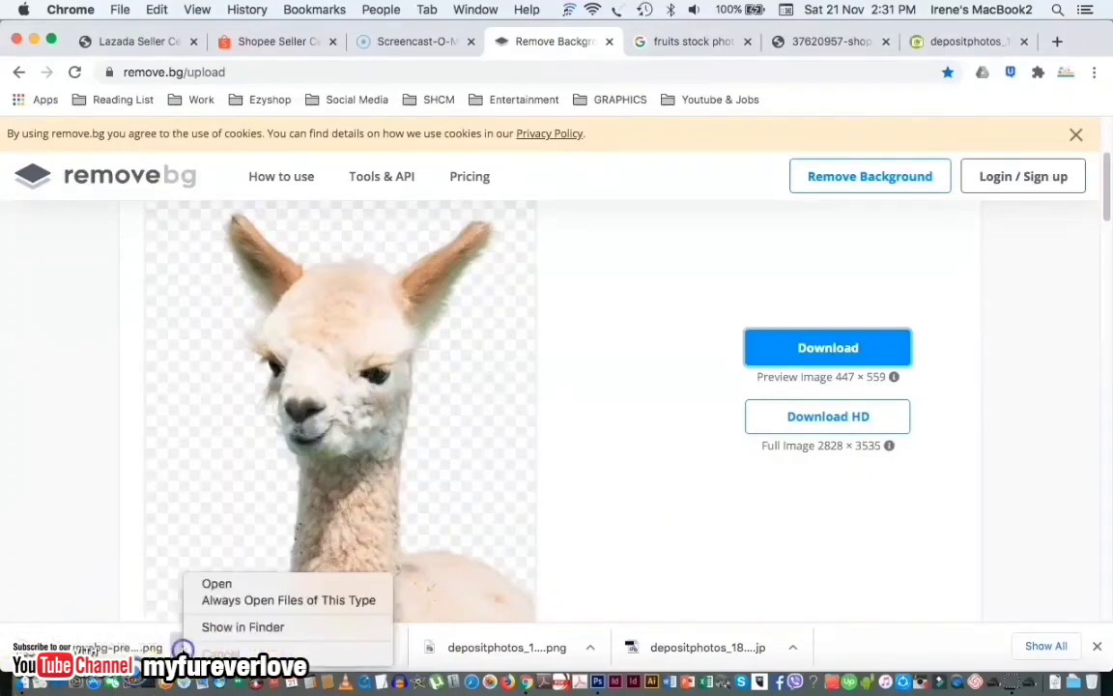
click(222, 627)
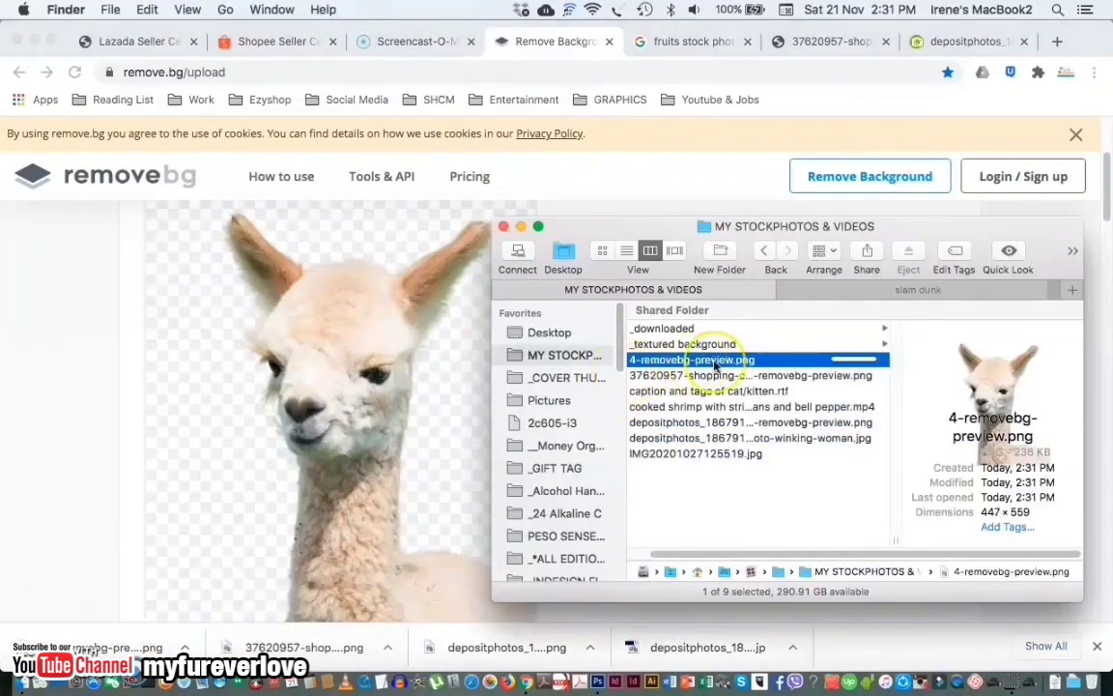
key(space)
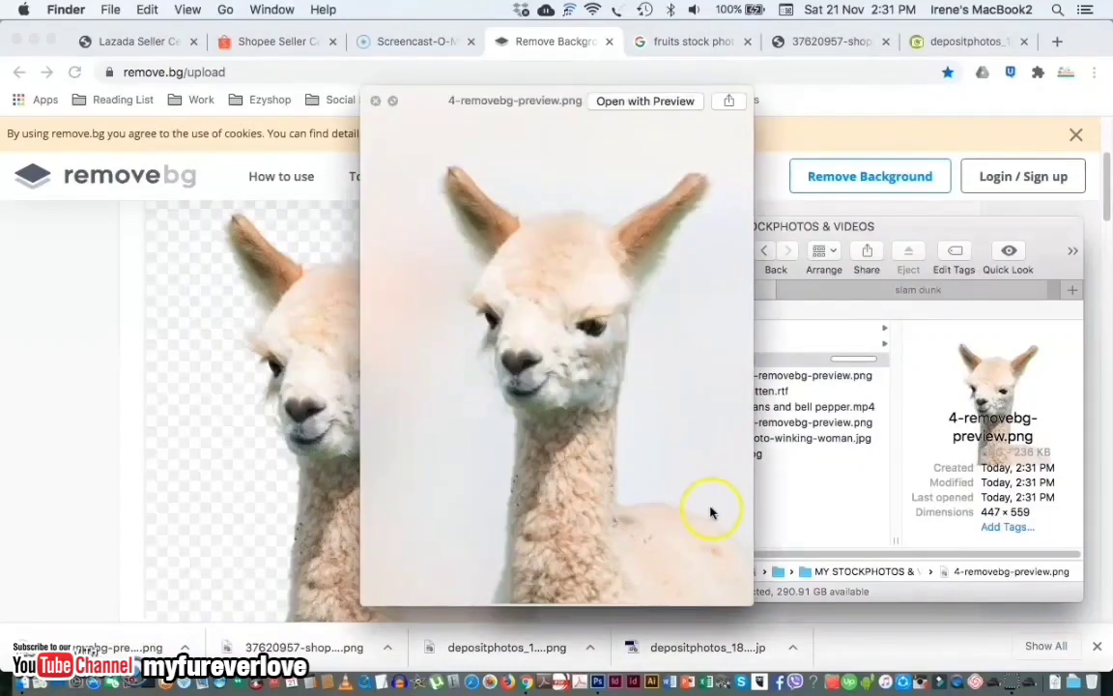
Step: Place 4-removebg-preview.png from Finder into the blue-background Photoshop document at its fitted size
click(597, 682)
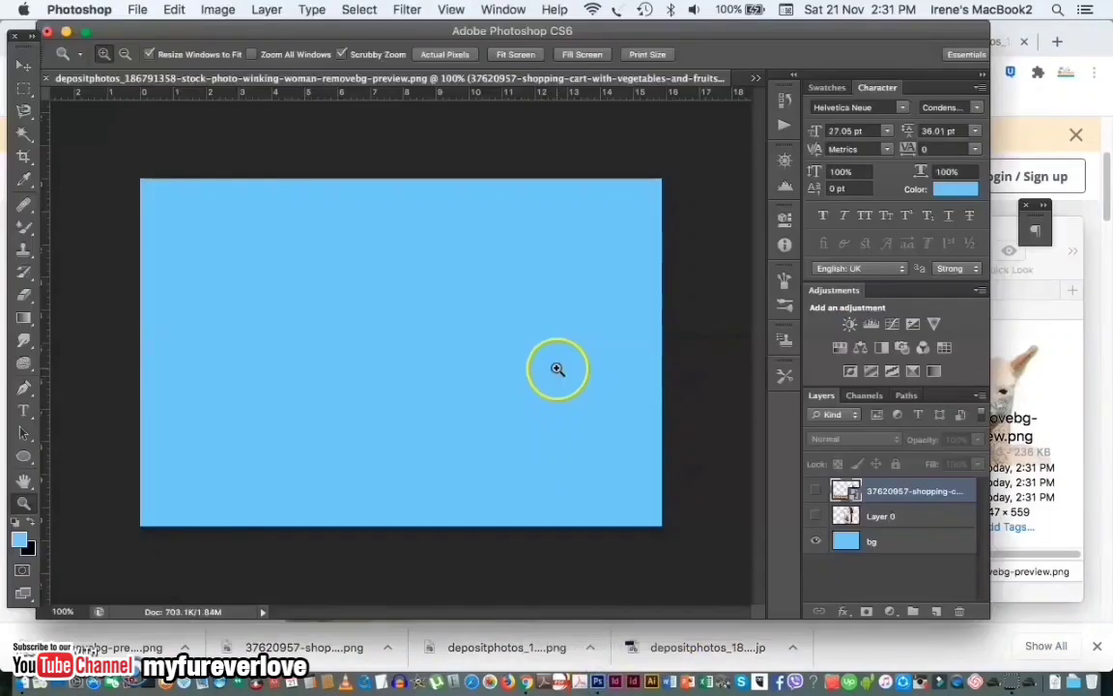
key(super+Tab)
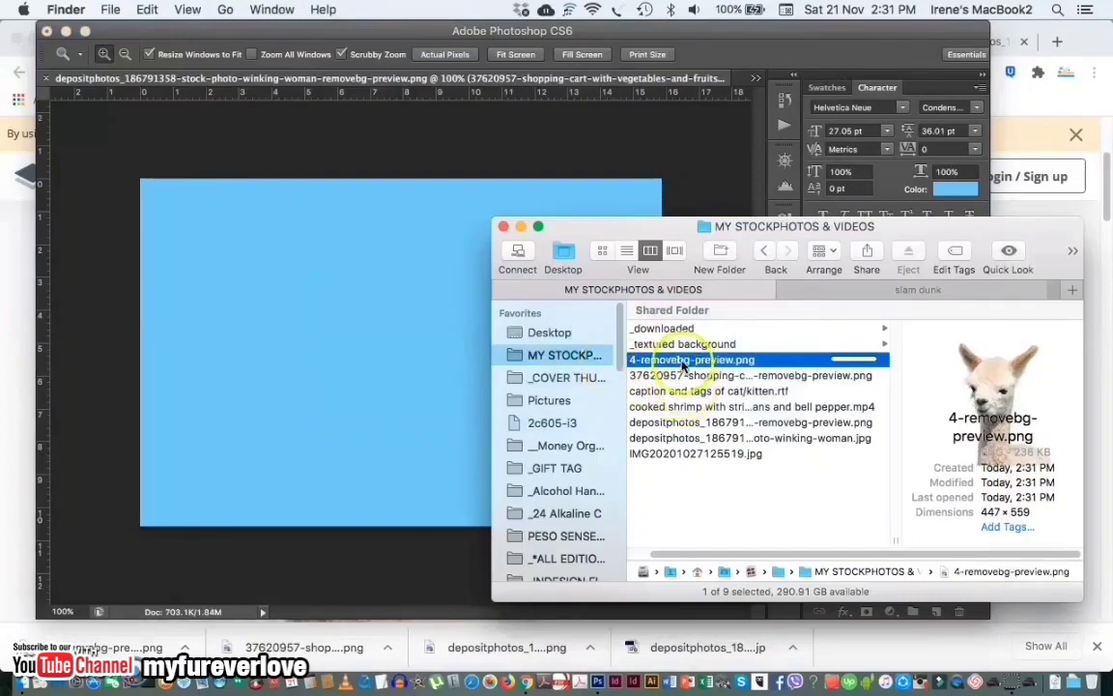
drag(682, 365, 365, 350)
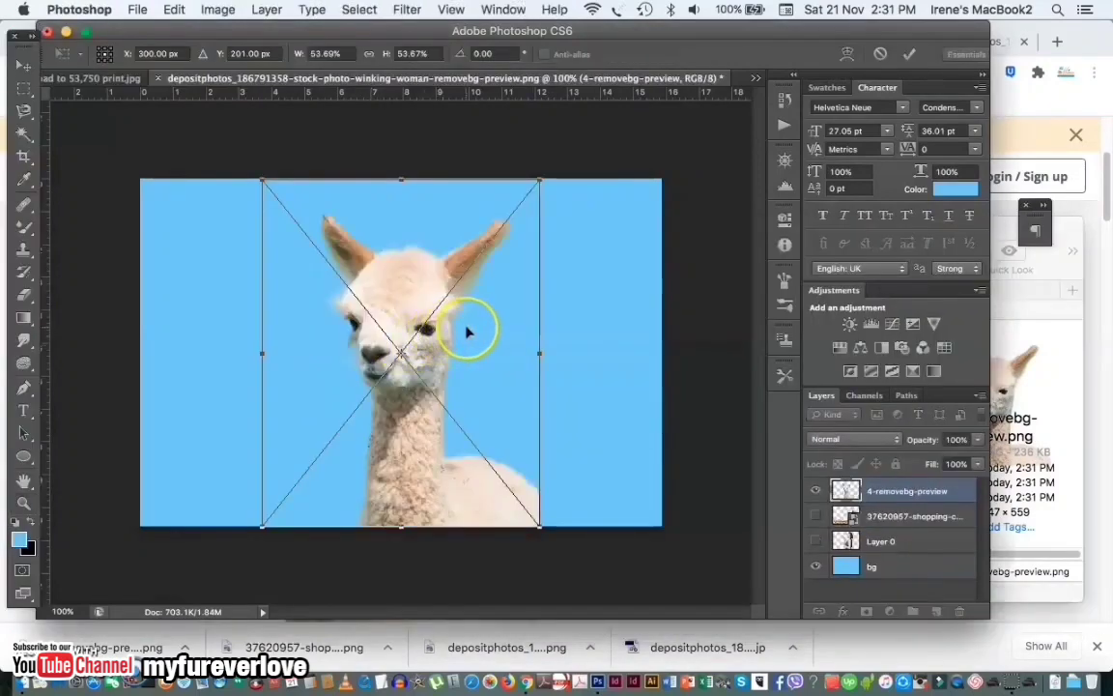
double_click(467, 332)
Step: Inspect the alpaca's fur and ear edges against the blue background at 300% and 200% zoom
key(z)
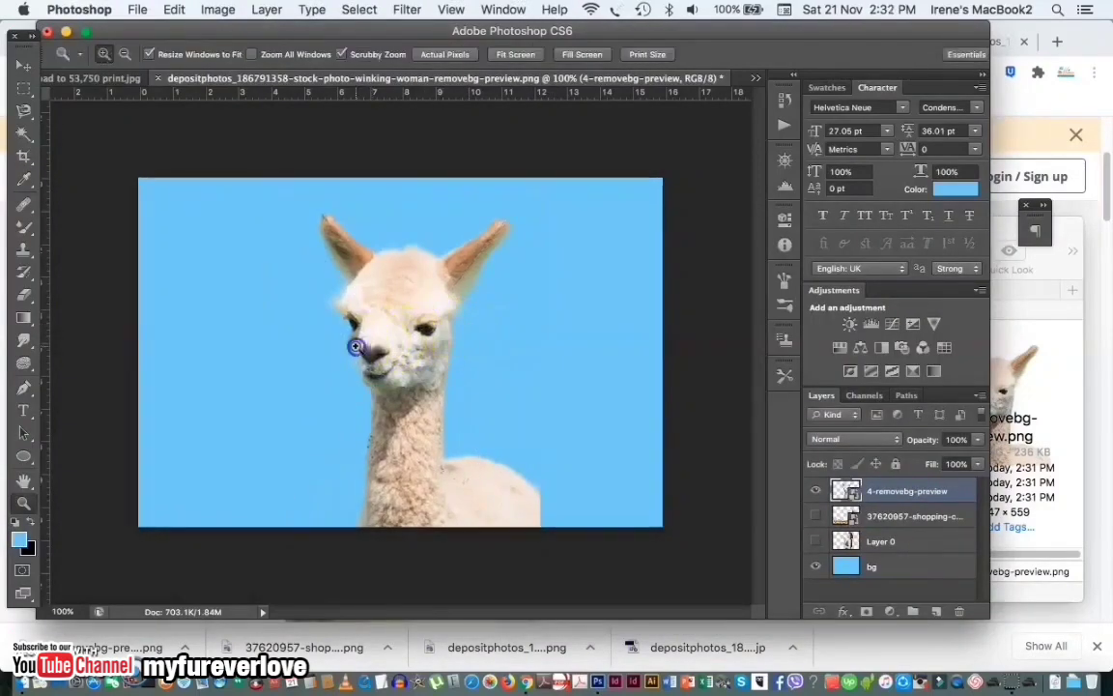
click(356, 347)
click(356, 346)
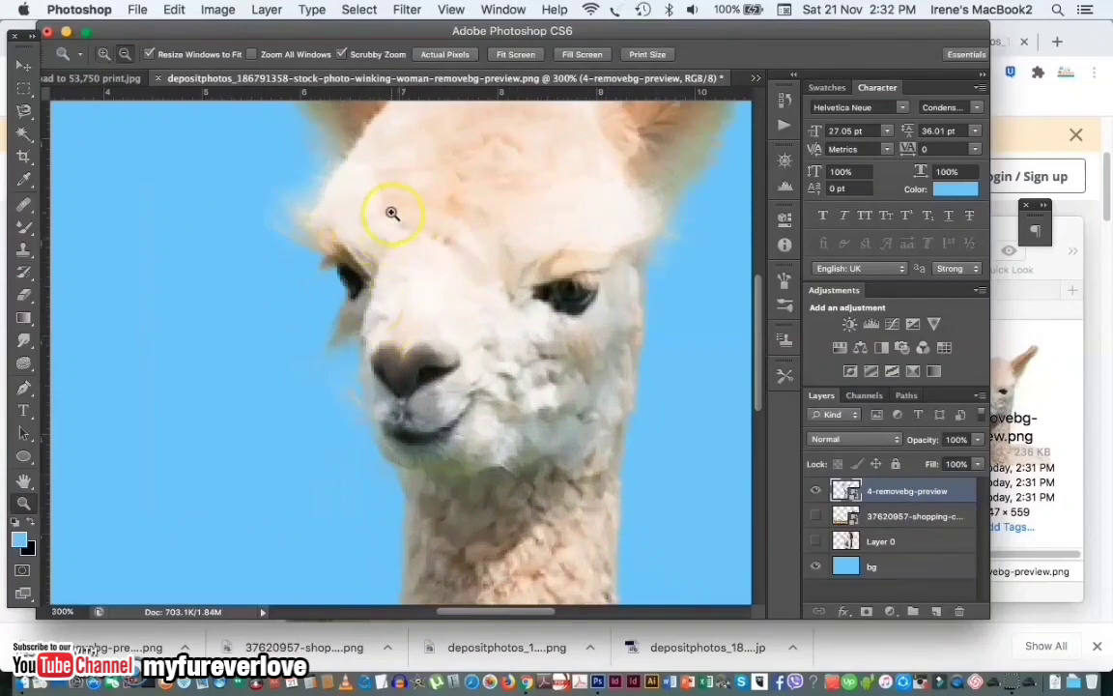
alt+click(392, 213)
scroll(455, 179, up, 4)
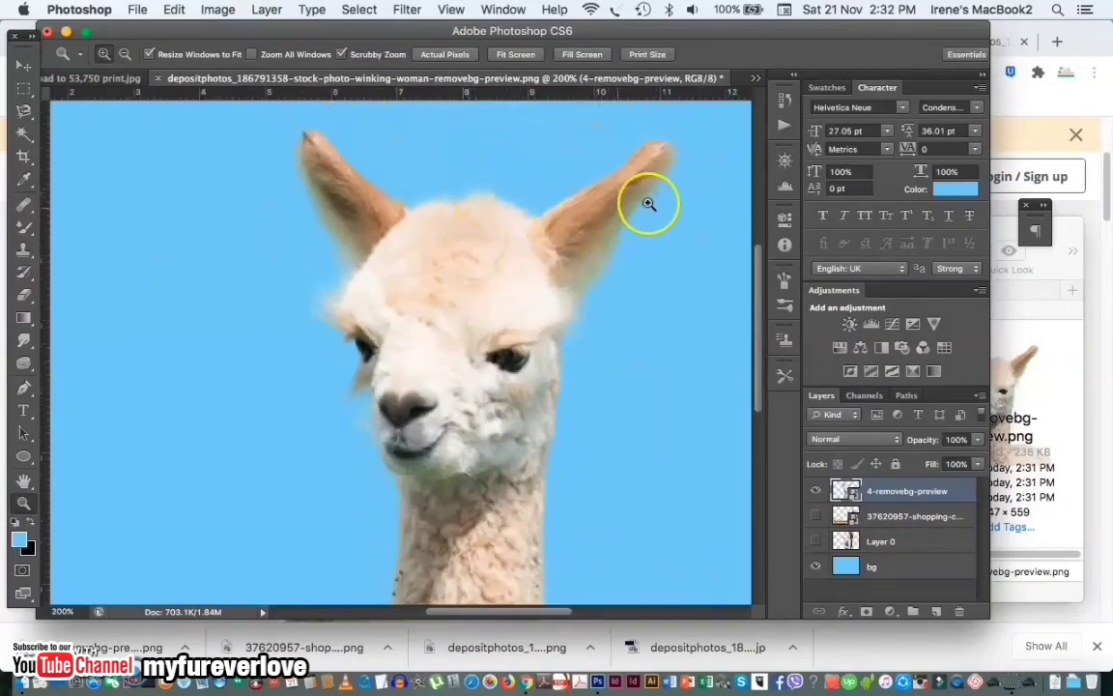
alt+click(520, 382)
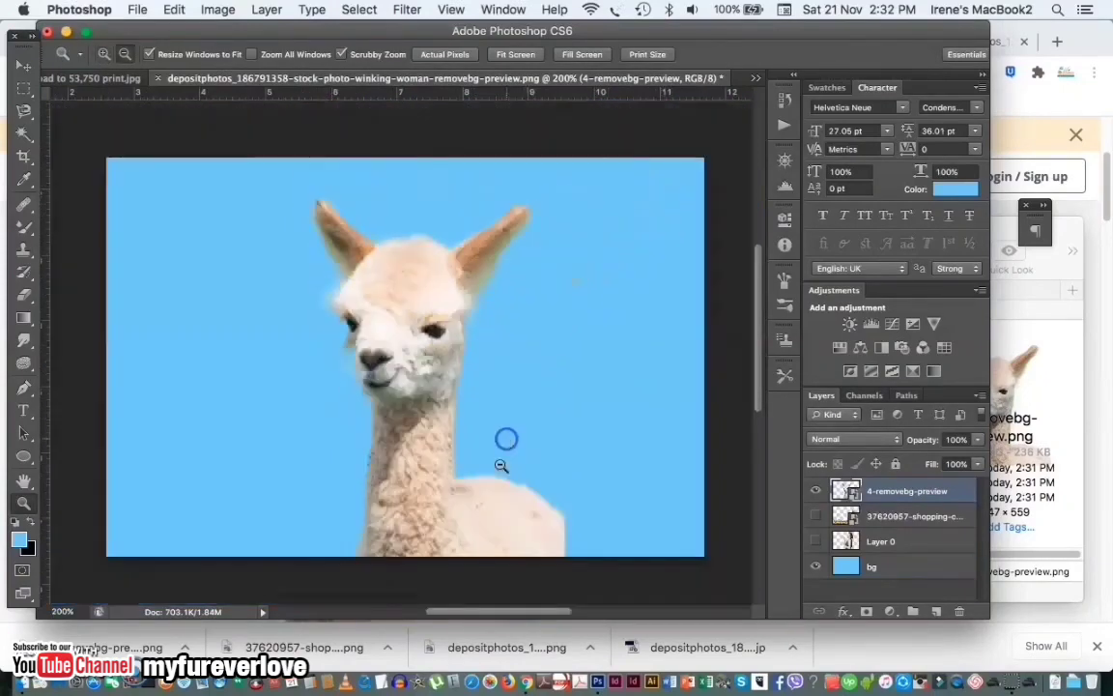
Step: Fill the bg layer with black and check the alpaca's fur edges against it at 200% zoom
click(871, 569)
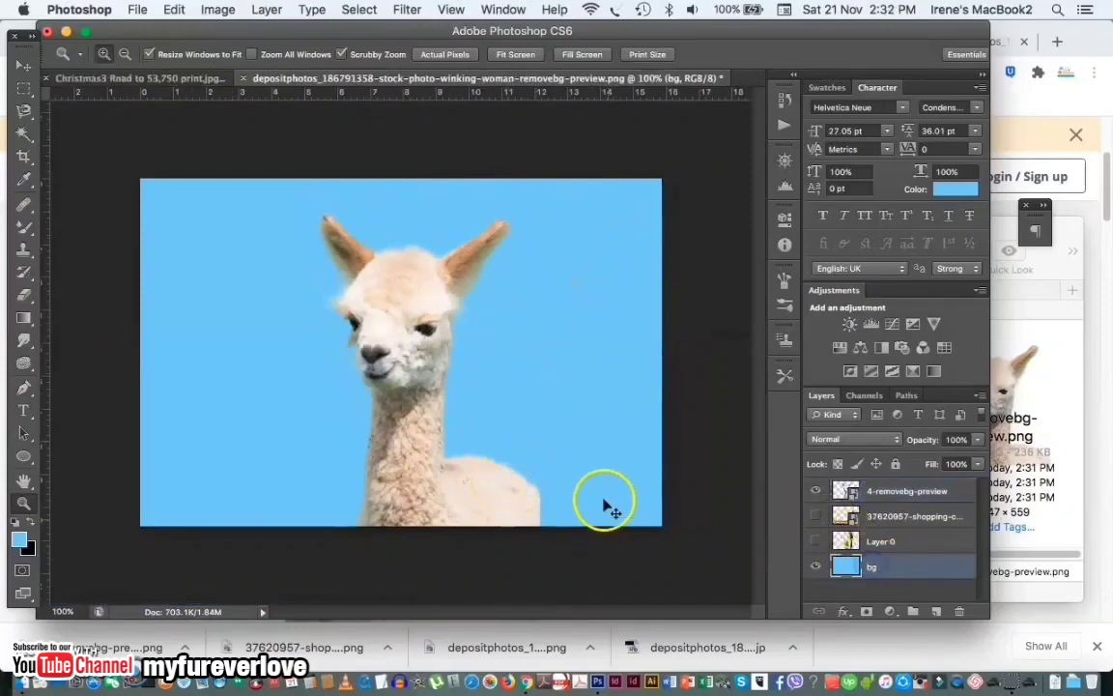
key(super+a)
click(32, 521)
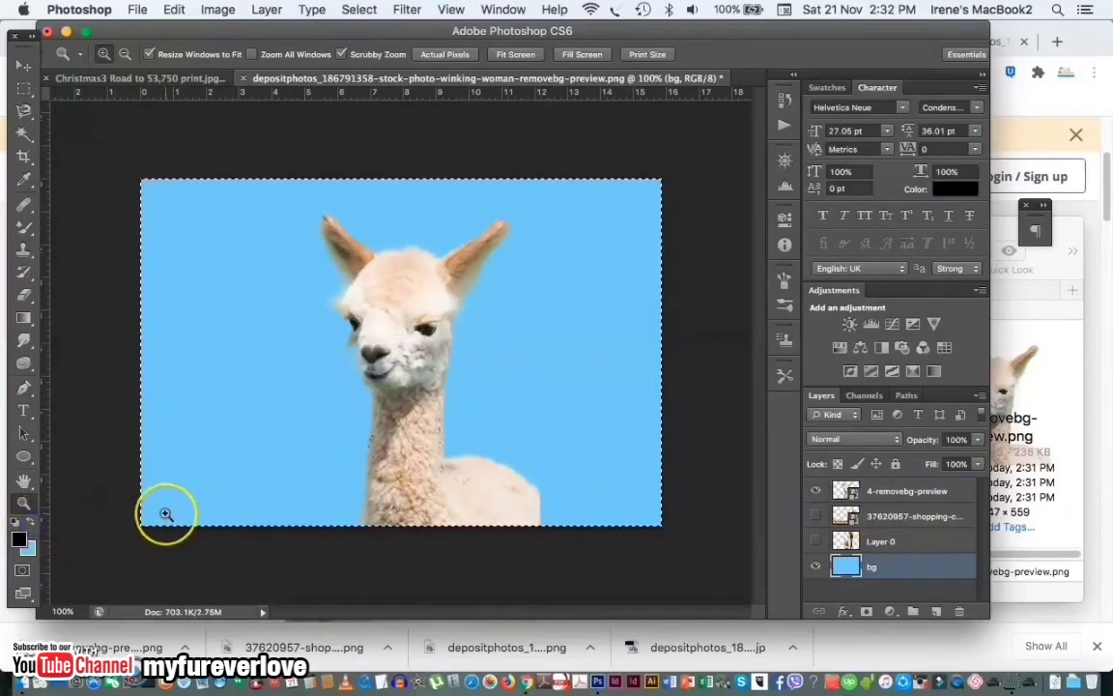
key(alt+BackSpace)
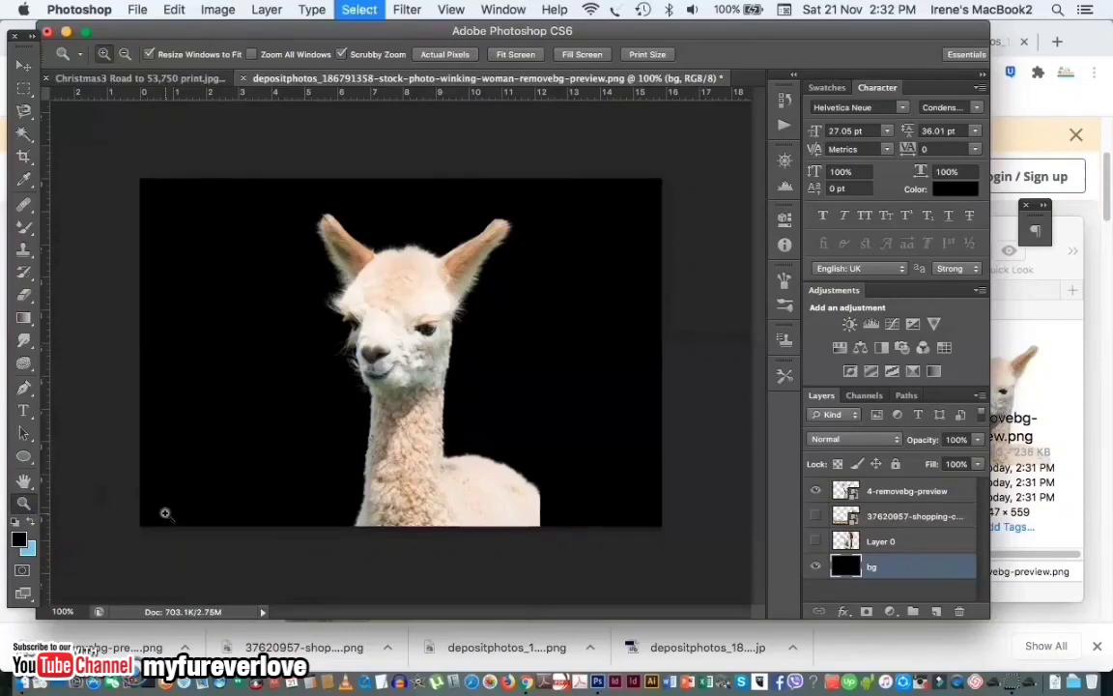
click(367, 356)
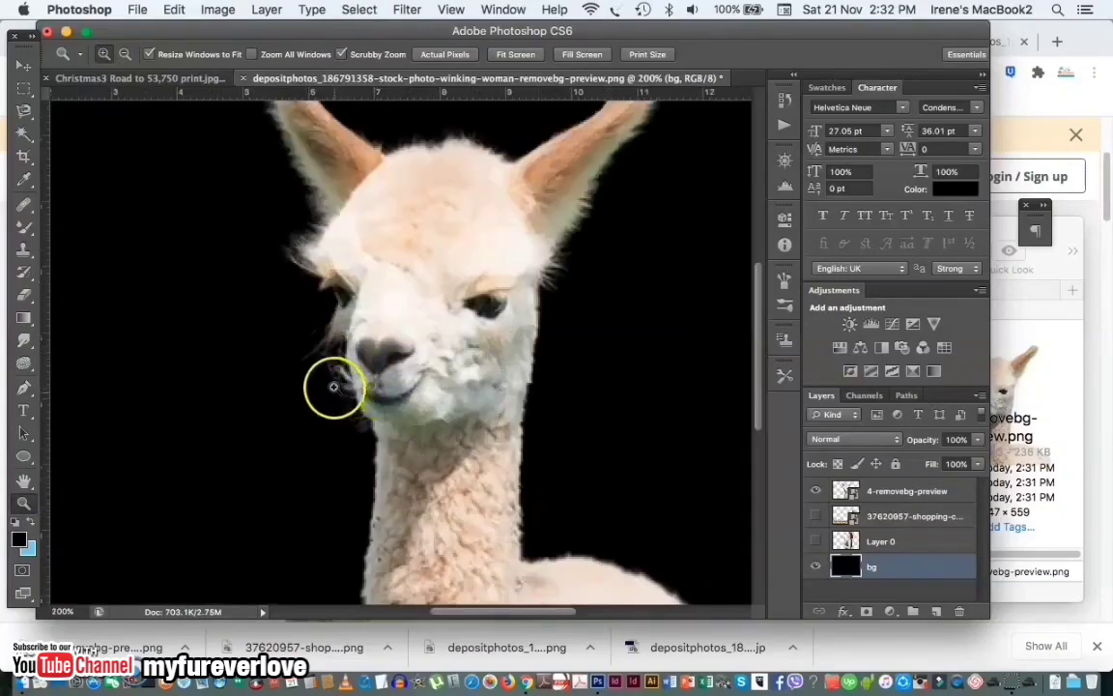
alt+click(500, 227)
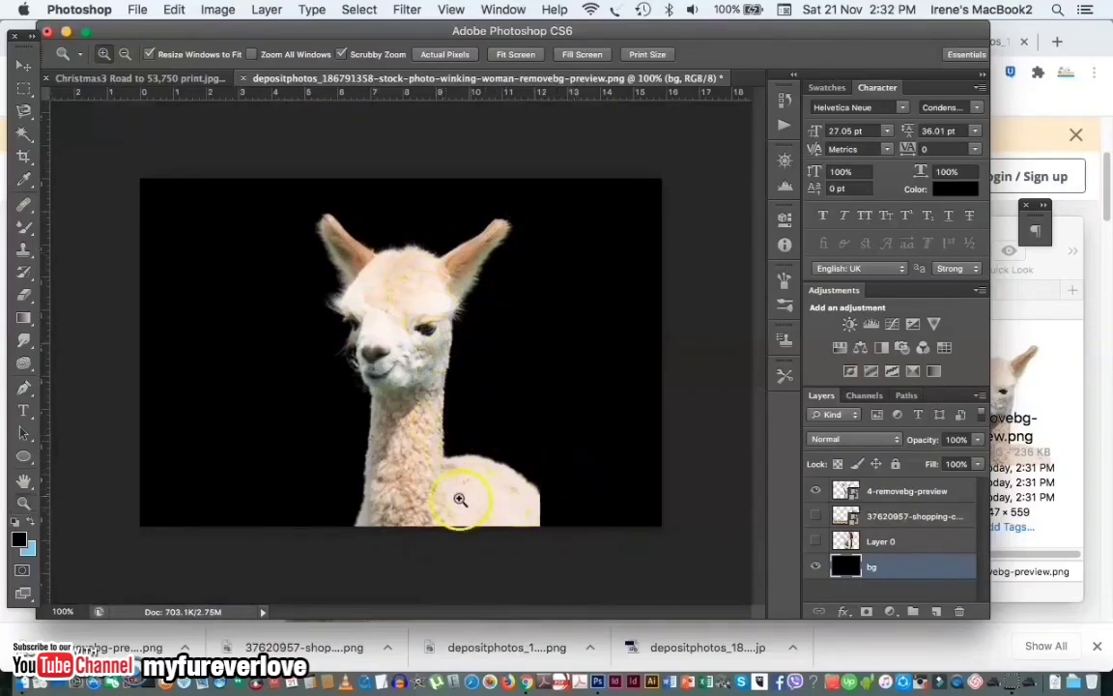
Step: Move the alpaca to the canvas's right edge and show Layer 0, placing the woman on the left half beside it
key(v)
drag(460, 505, 579, 495)
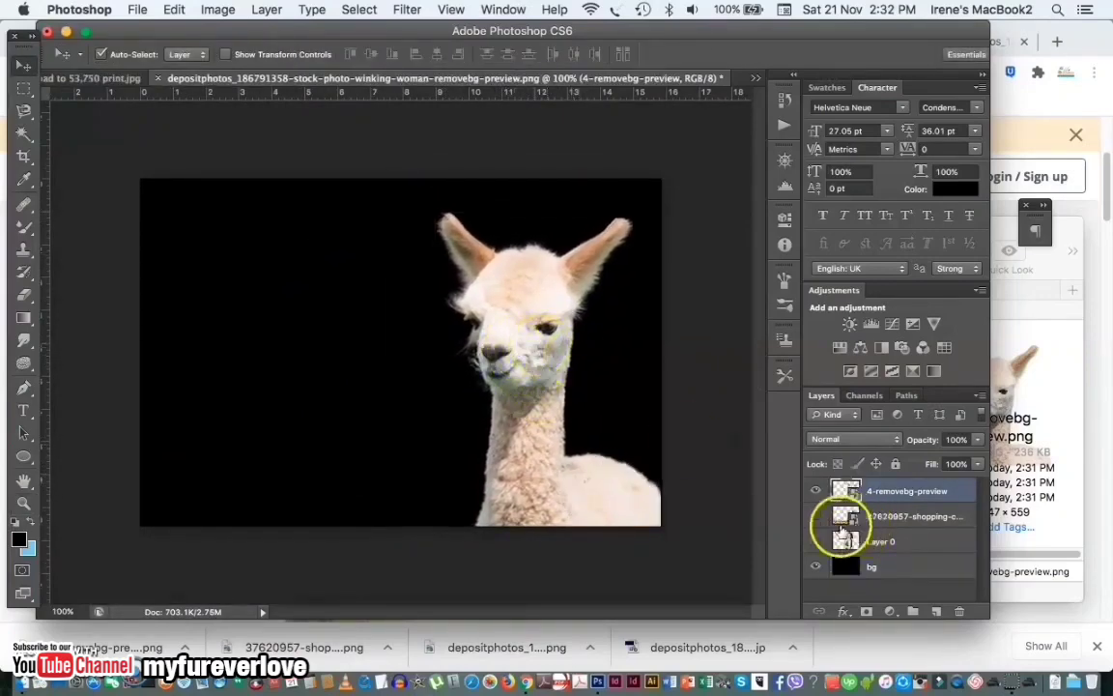
click(814, 516)
click(814, 516)
click(814, 542)
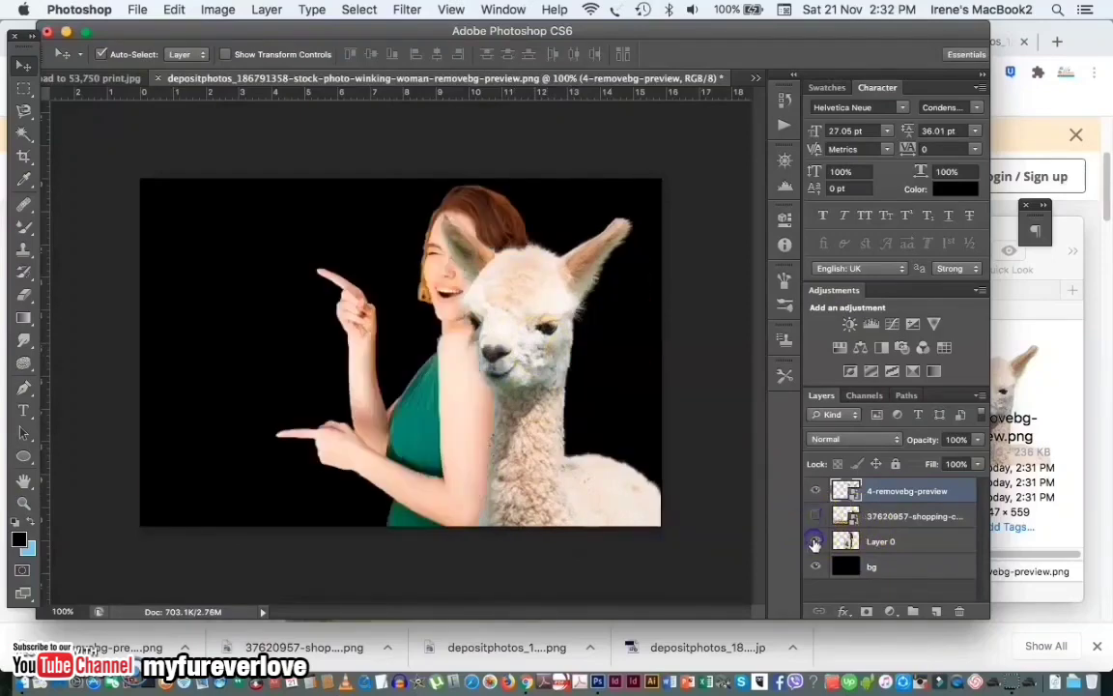
drag(454, 390, 327, 386)
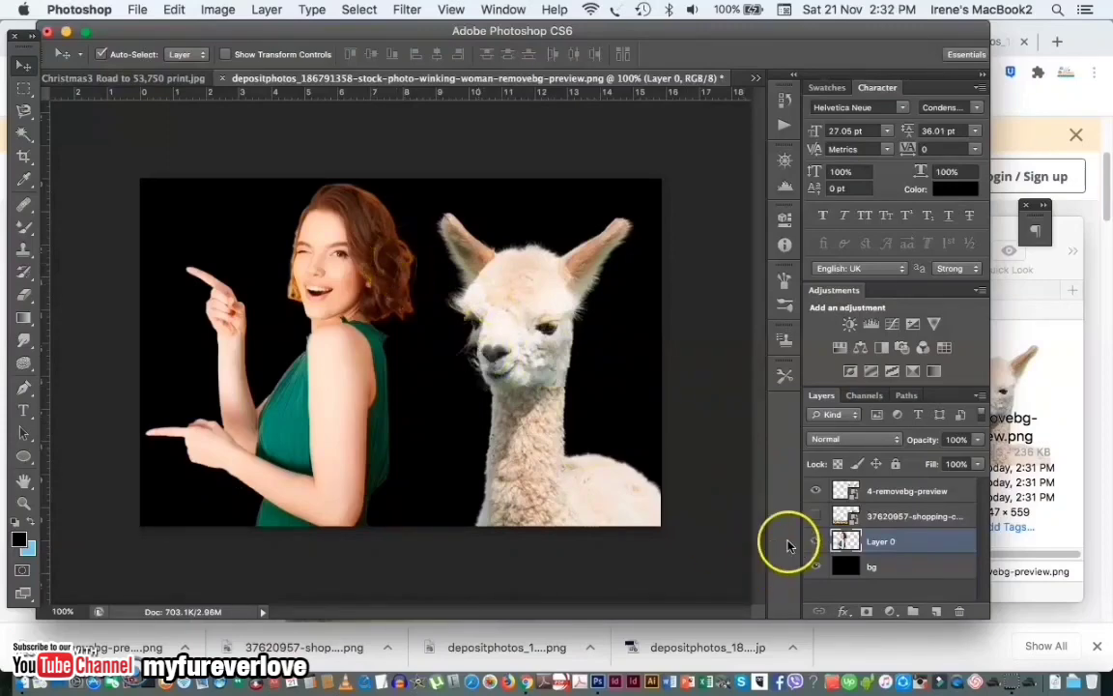
Step: Return to the remove.bg home page in Chrome and run background removal on the sports car sample photo
key(super+h)
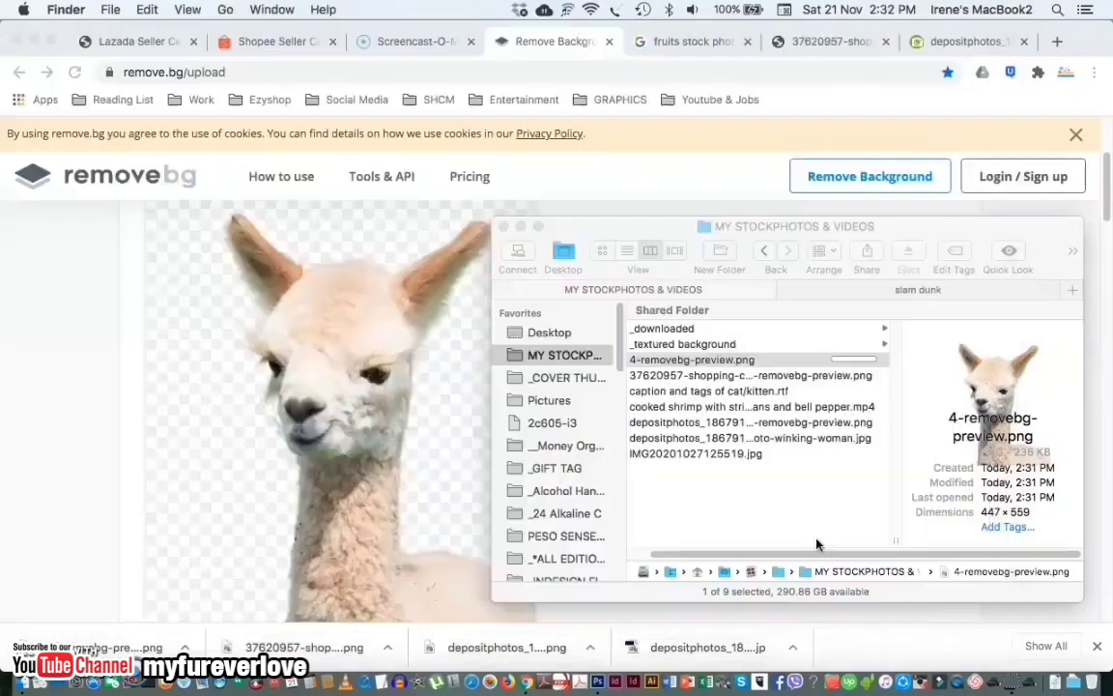
click(379, 358)
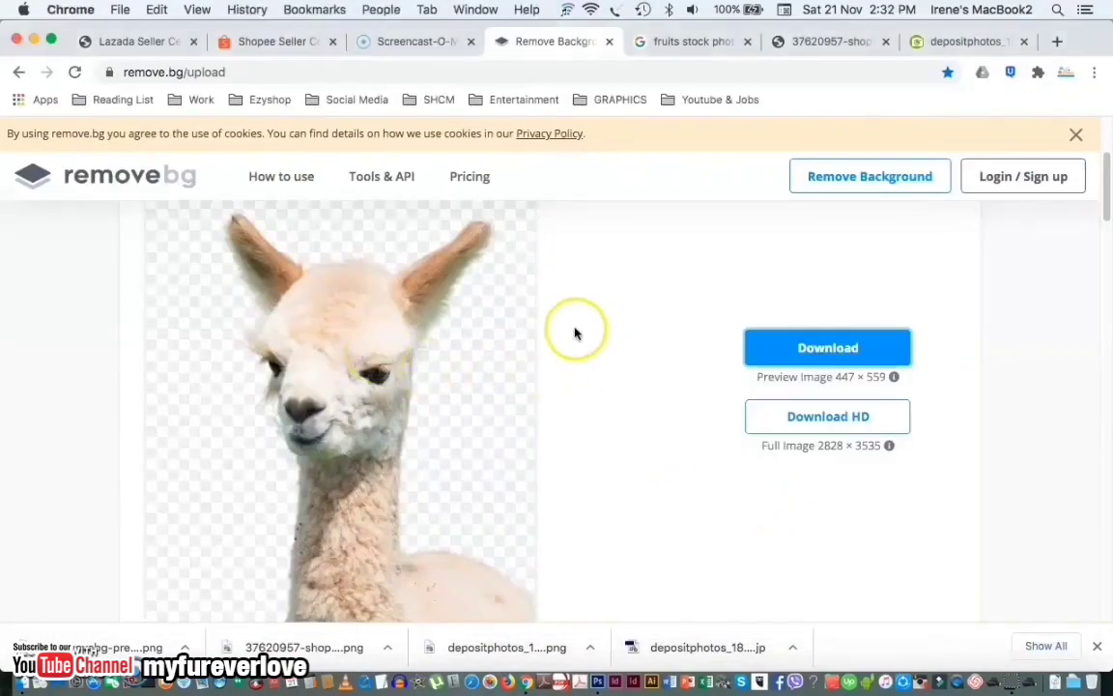
click(164, 182)
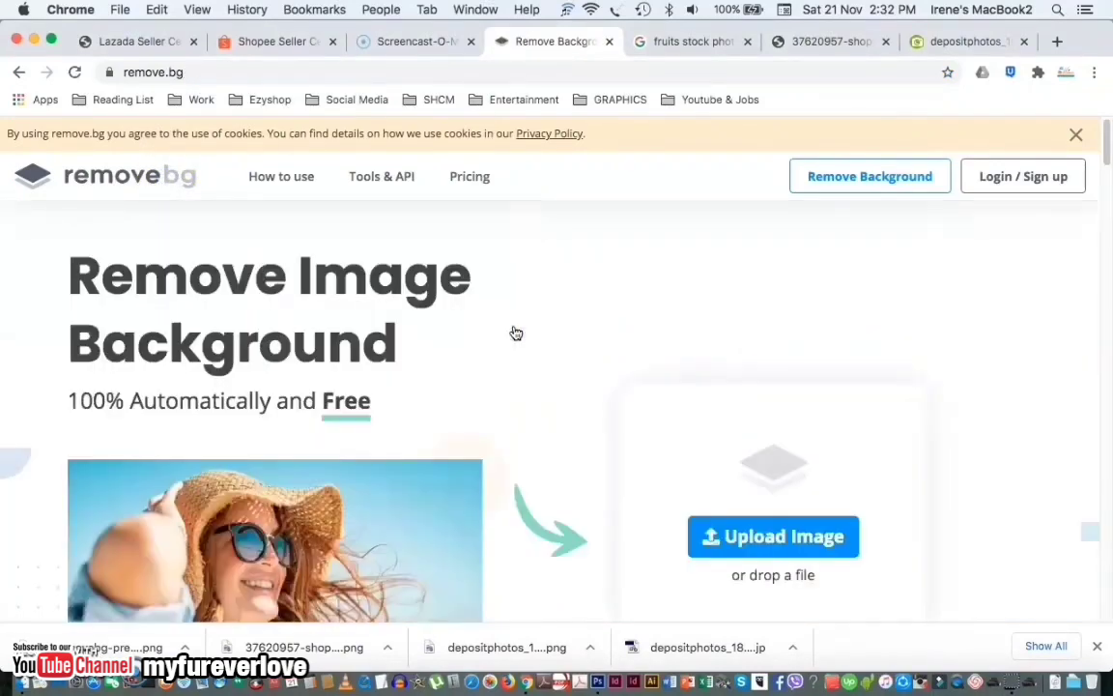
scroll(516, 332, down, 3)
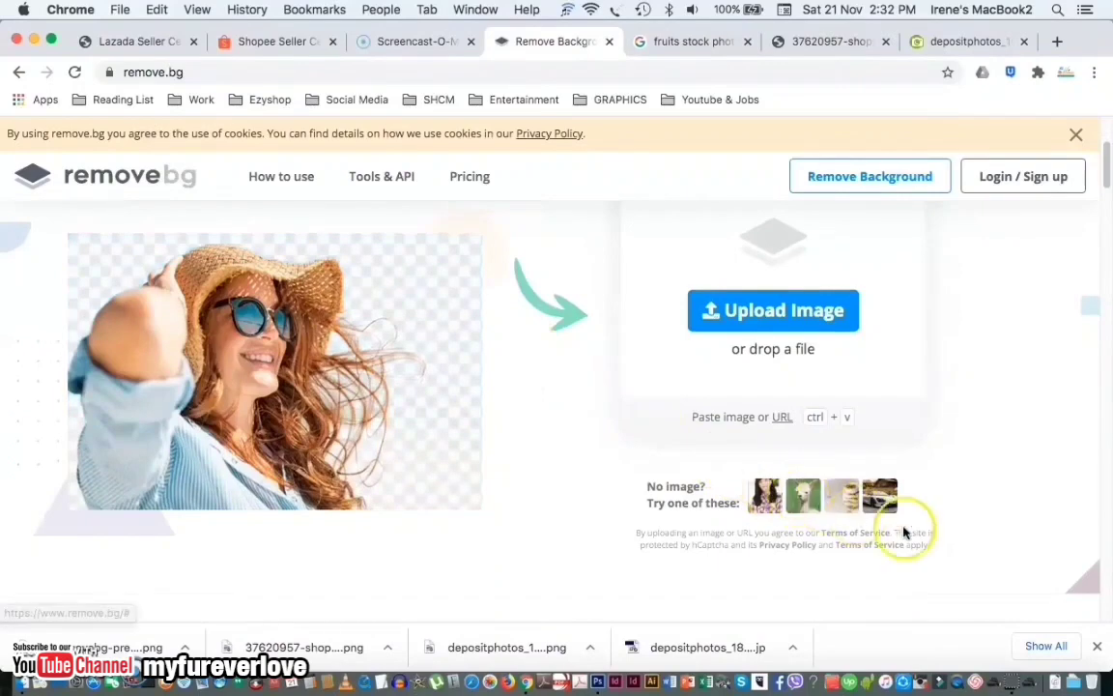
scroll(903, 531, down, 3)
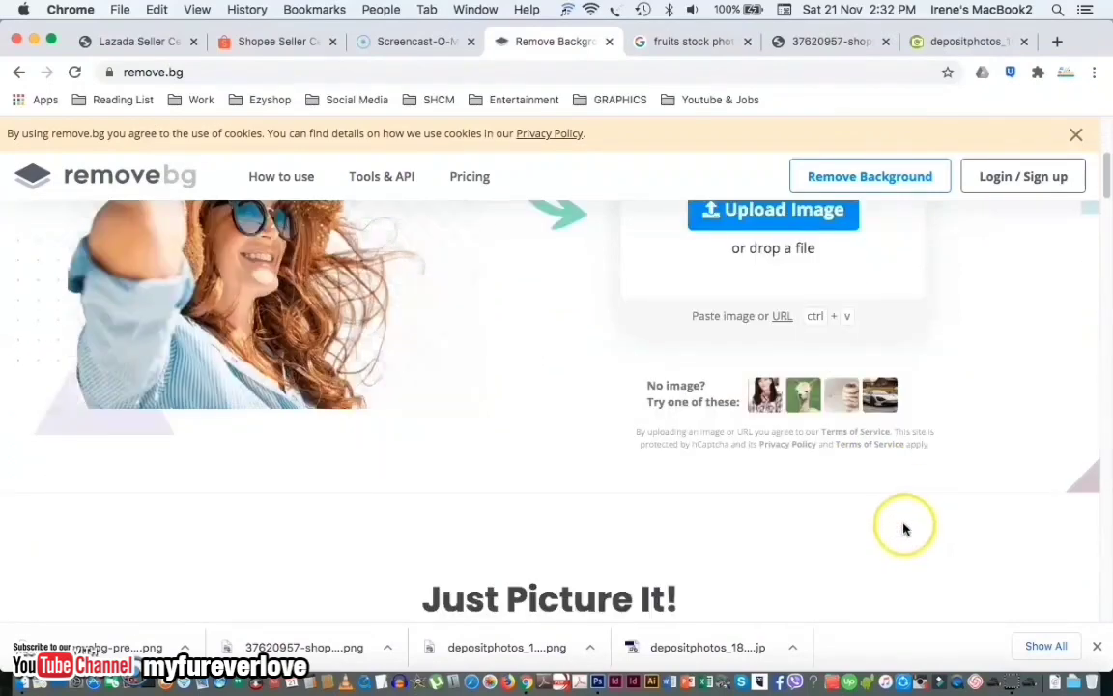
click(879, 401)
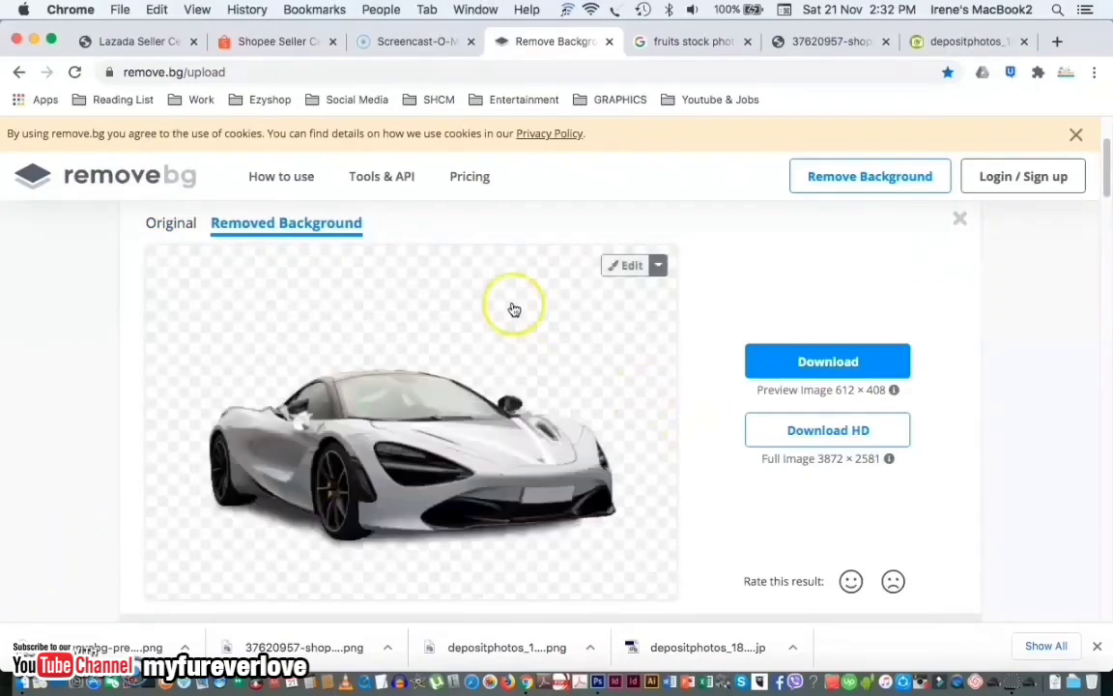
Step: Compare the car's original photo with its removed-background version
click(173, 226)
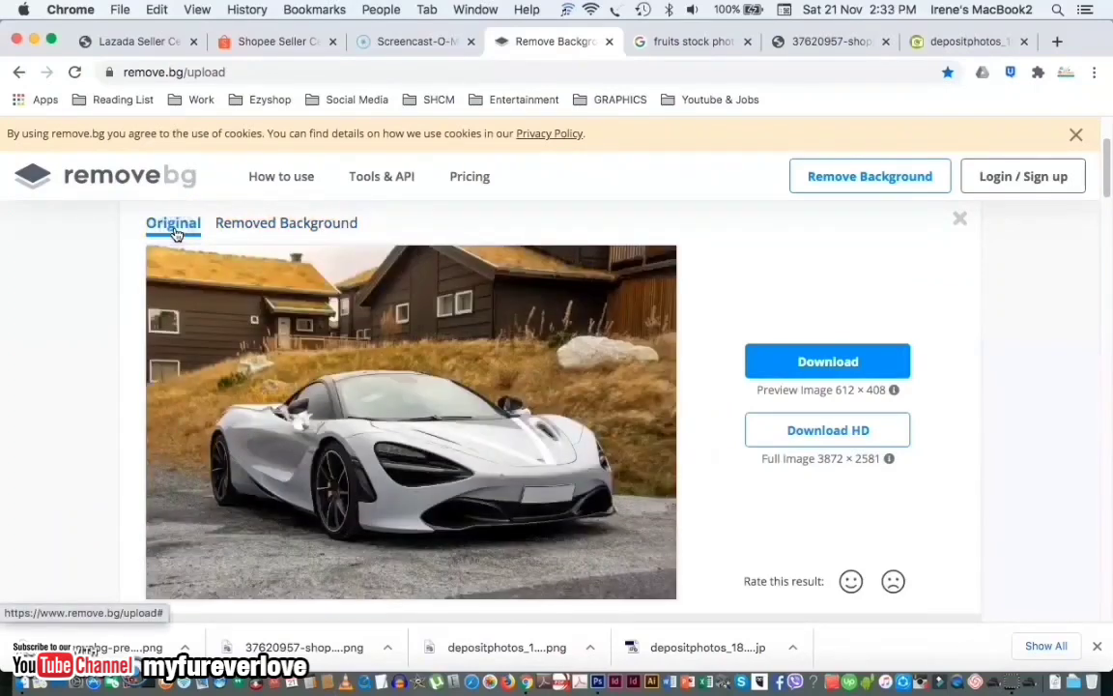
click(263, 223)
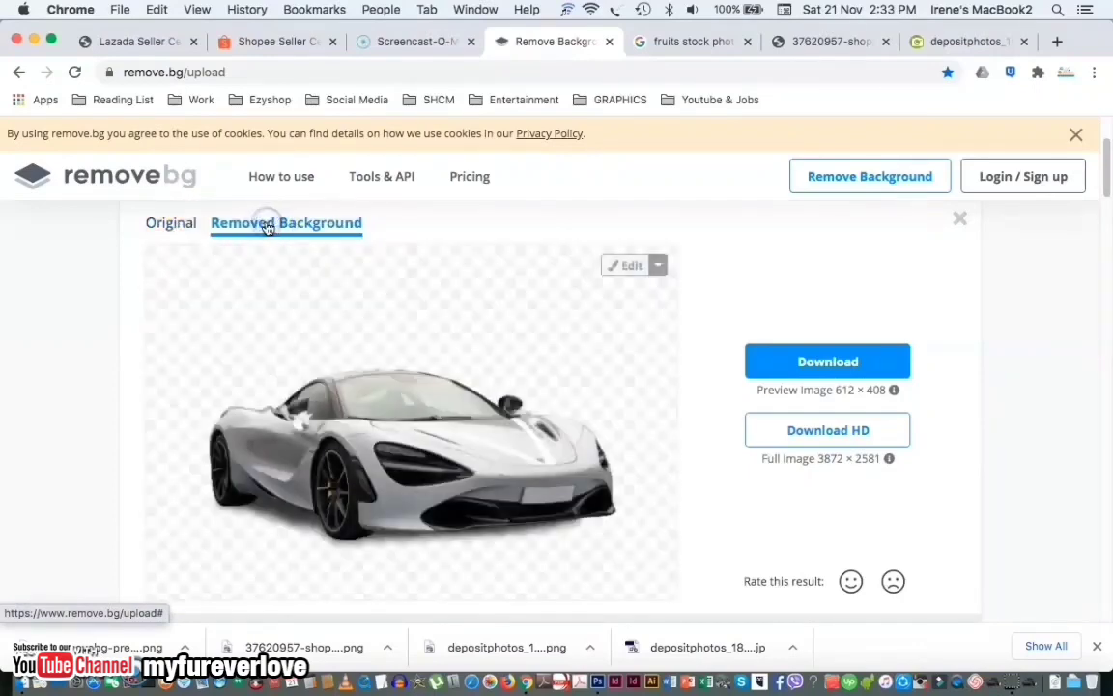
click(174, 223)
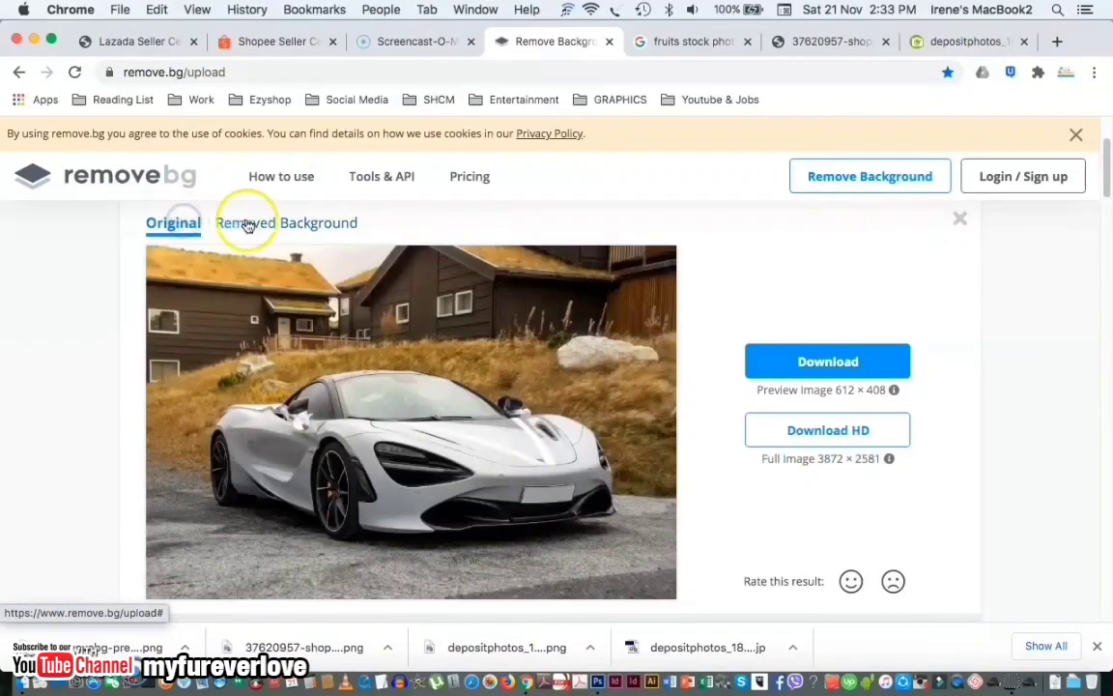
Step: View the car's removed-background result, and look through the Products, Animals, Cars and Graphics examples under "Just Picture It!" on the home page
click(261, 225)
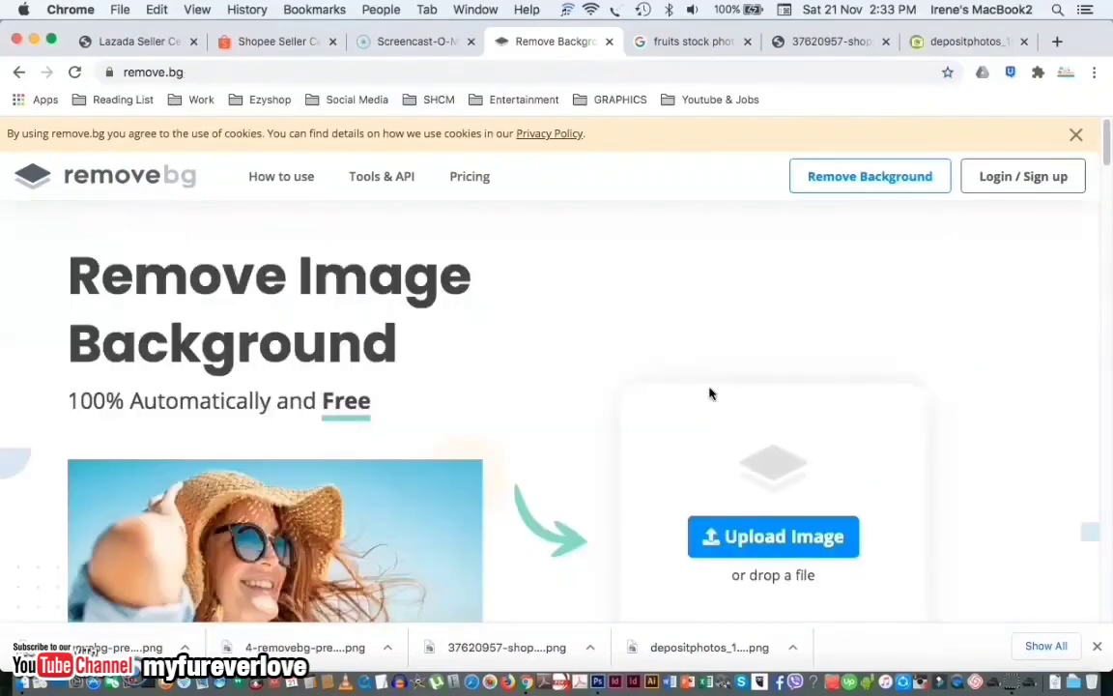
scroll(757, 410, down, 5)
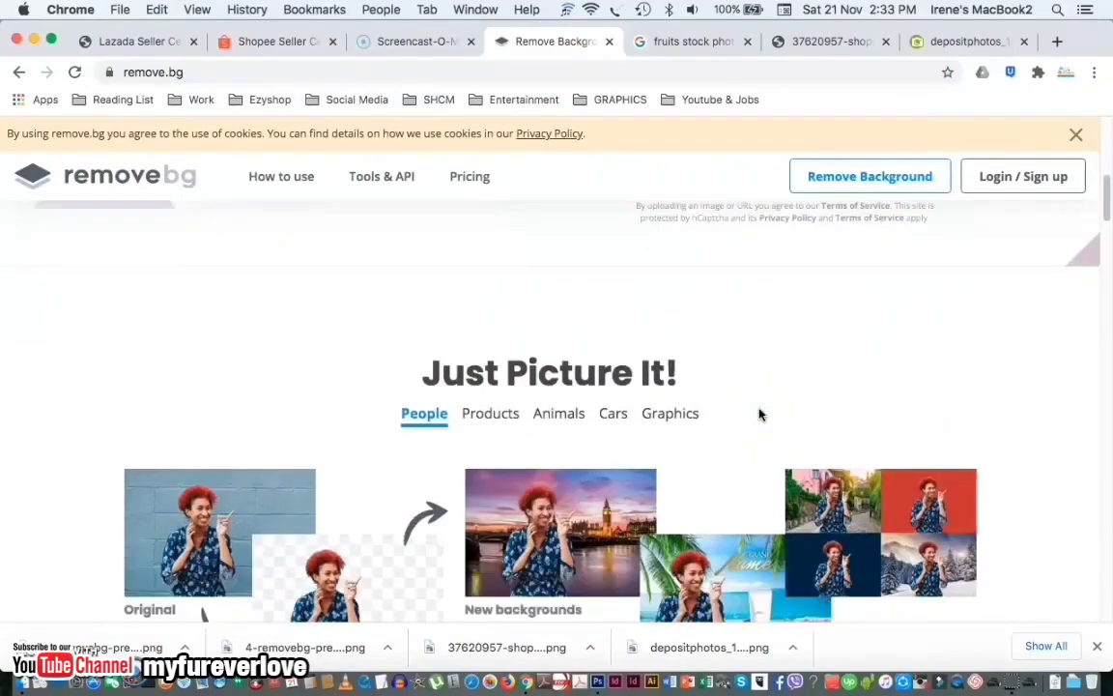
scroll(505, 330, down, 3)
click(476, 301)
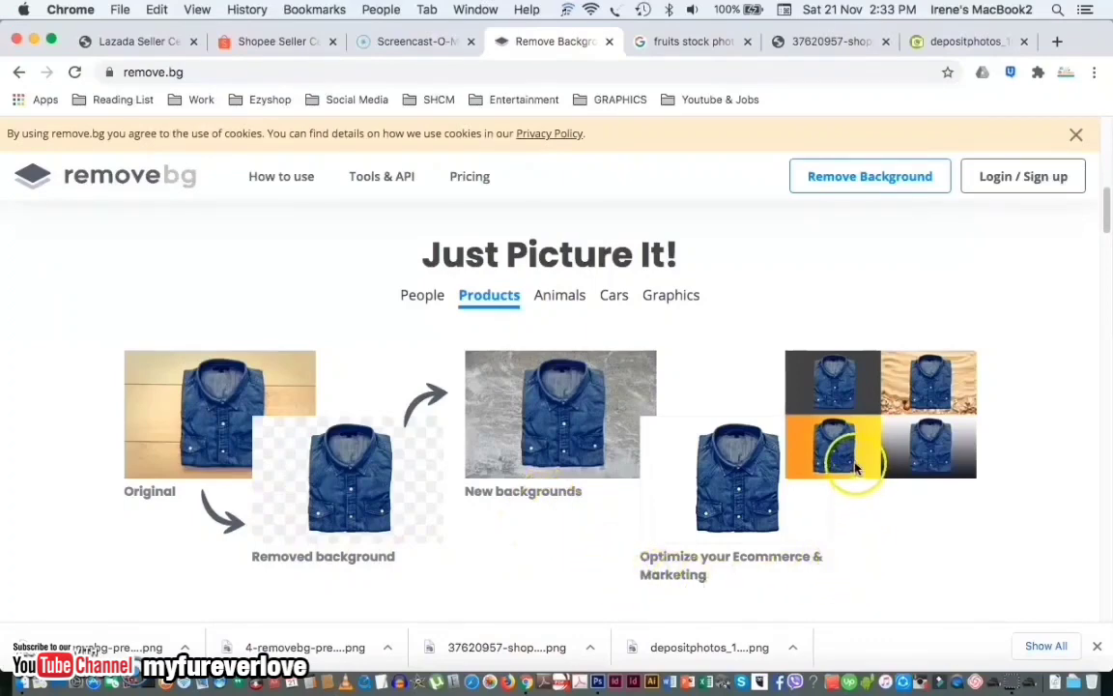
click(560, 301)
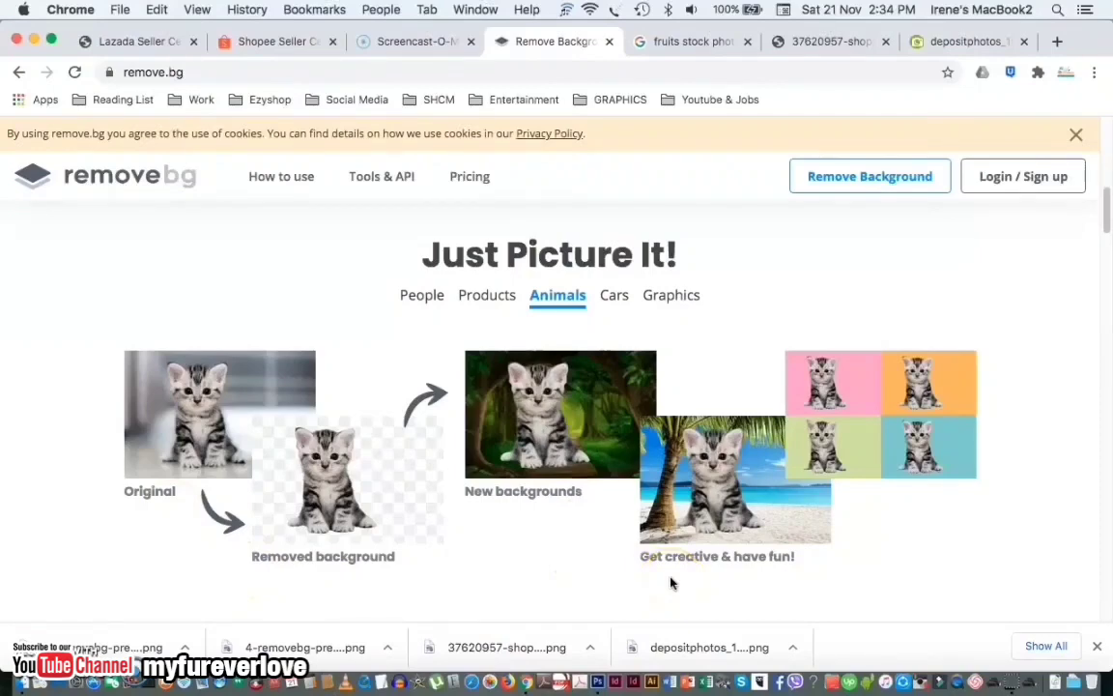
click(617, 301)
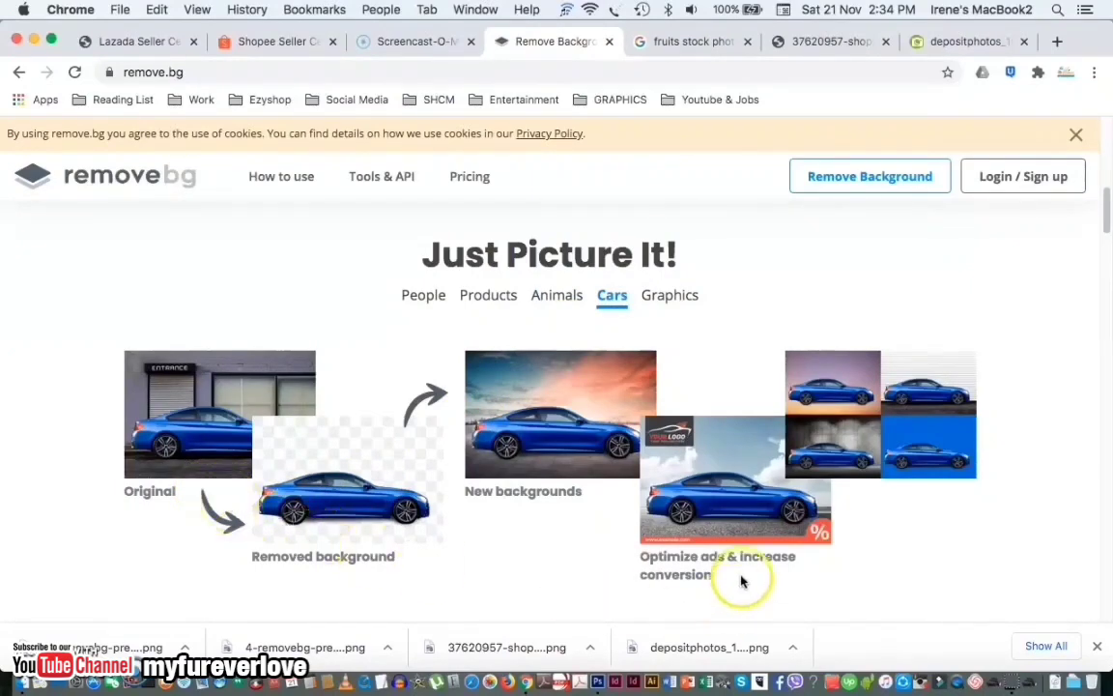
click(658, 299)
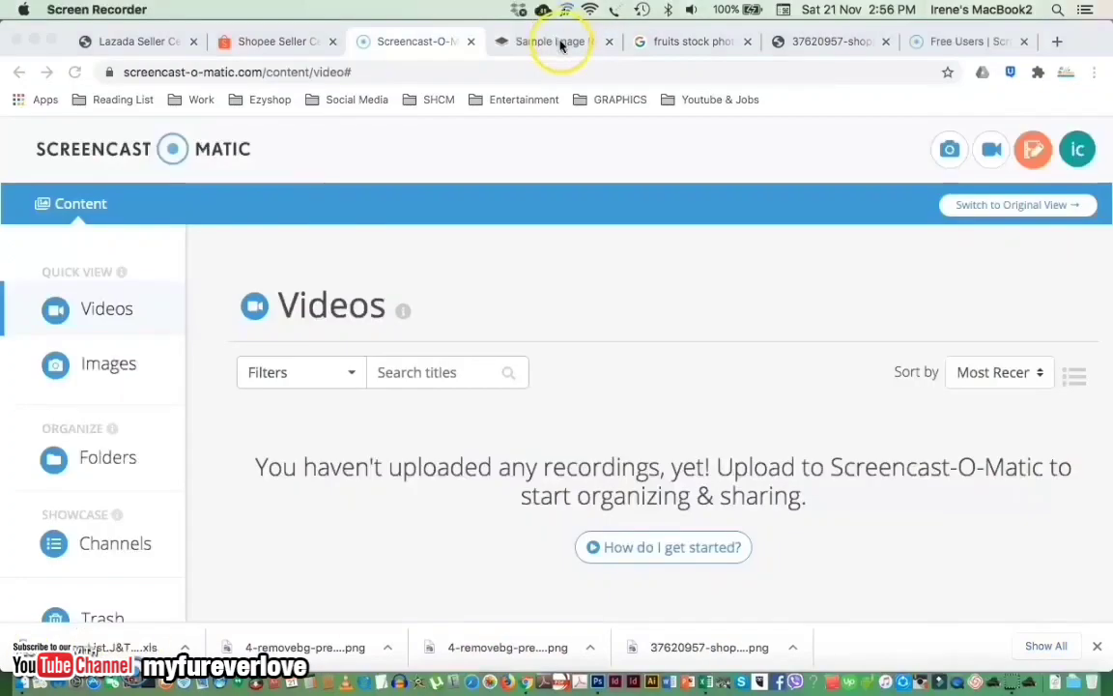
Step: Return to the remove.bg home page and run background removal on the animal sample photo
click(558, 44)
scroll(579, 278, down, 5)
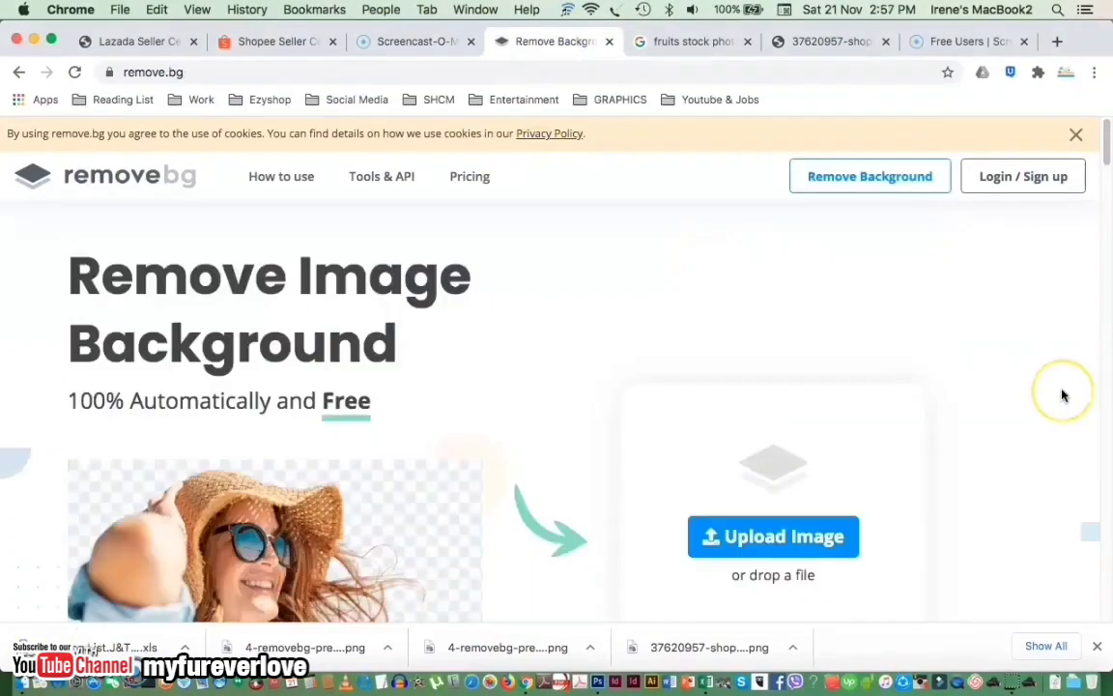
scroll(1063, 395, down, 1)
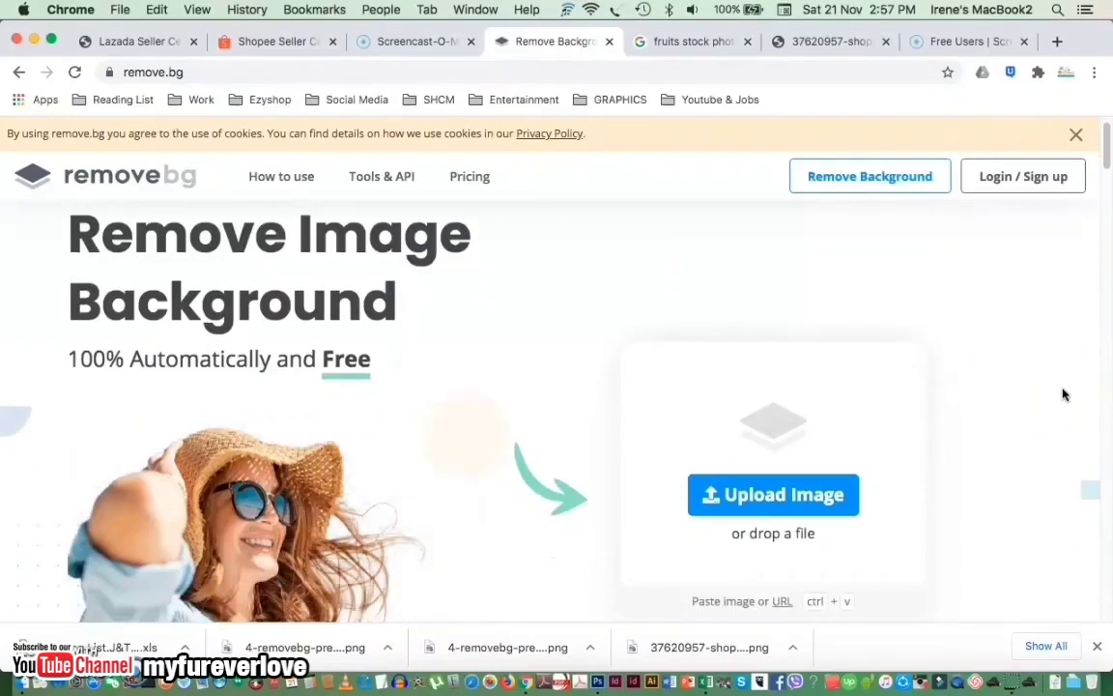
scroll(1062, 394, down, 1)
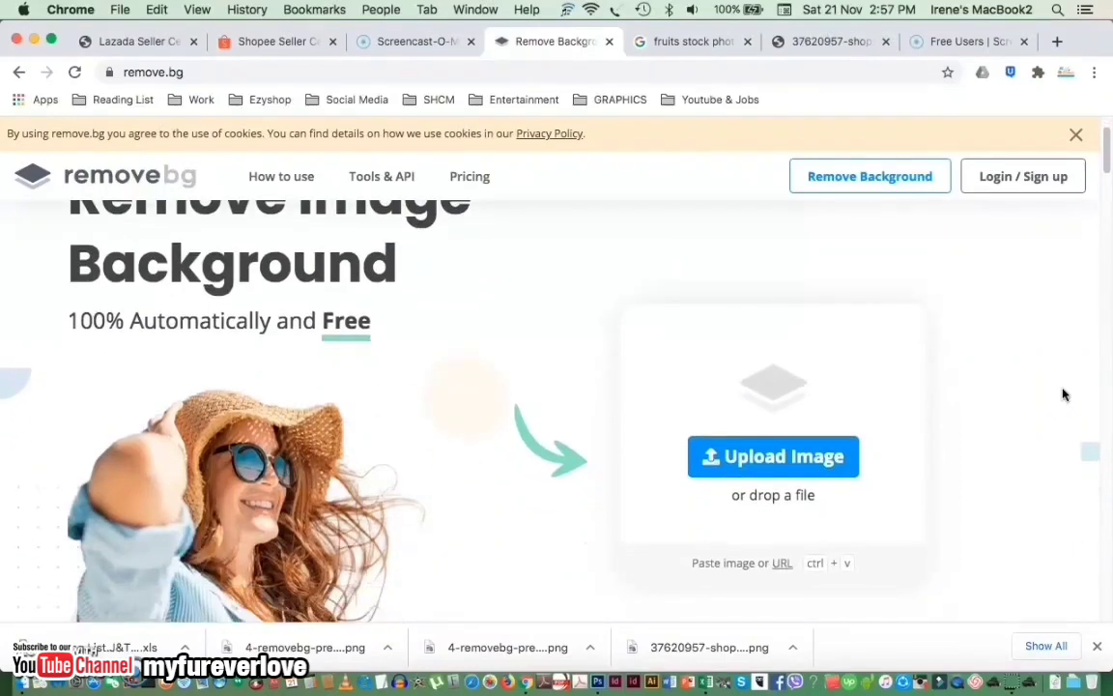
scroll(1063, 394, down, 4)
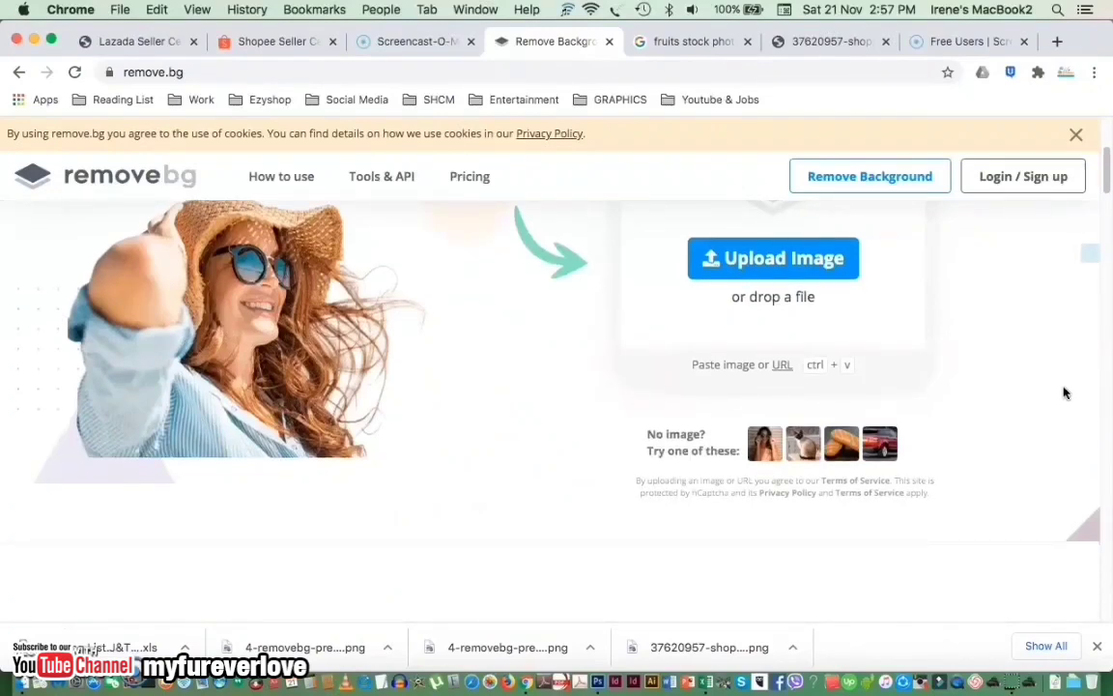
click(798, 447)
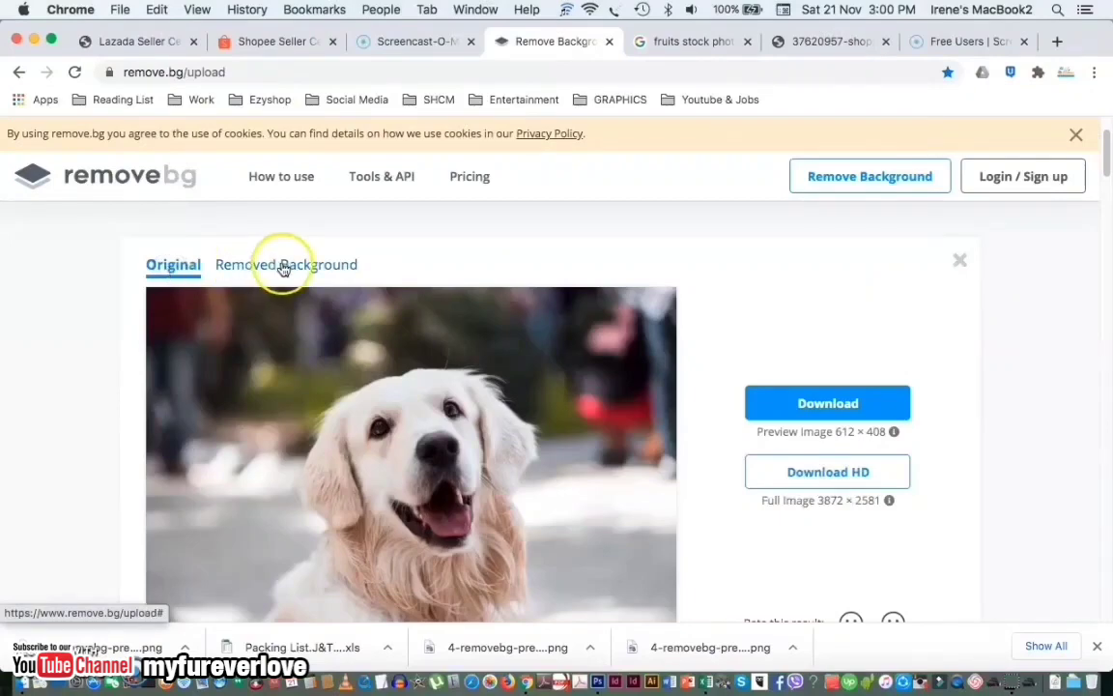
Step: Compare the golden retriever's original photo with its removed-background version
scroll(283, 269, down, 2)
scroll(284, 271, up, 1)
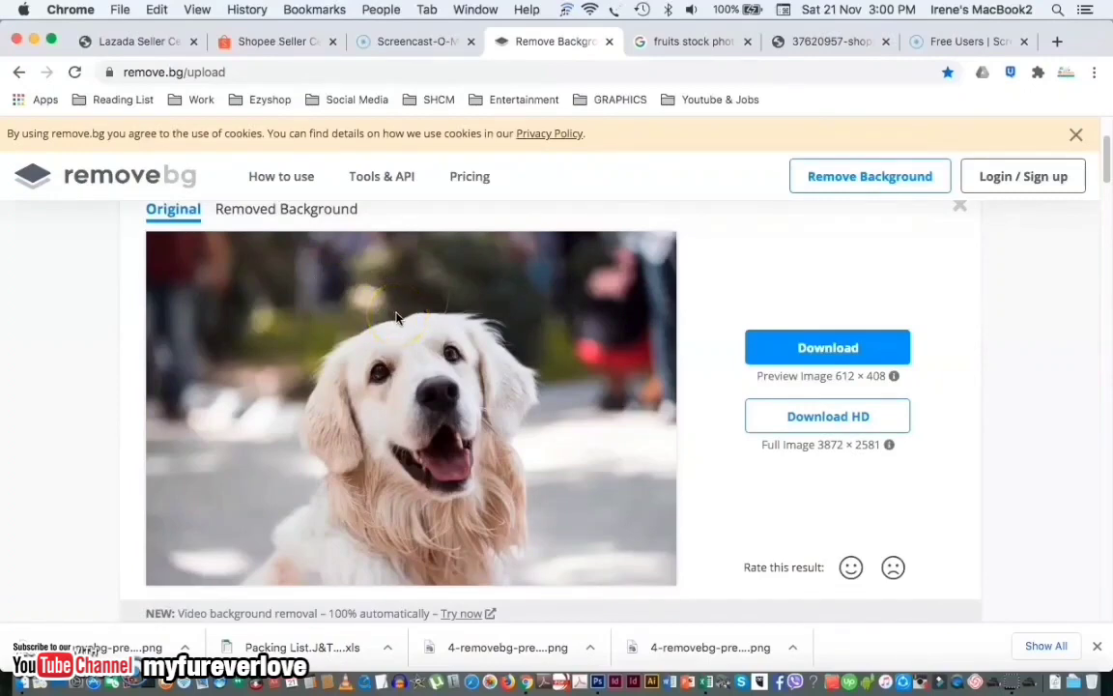
click(292, 210)
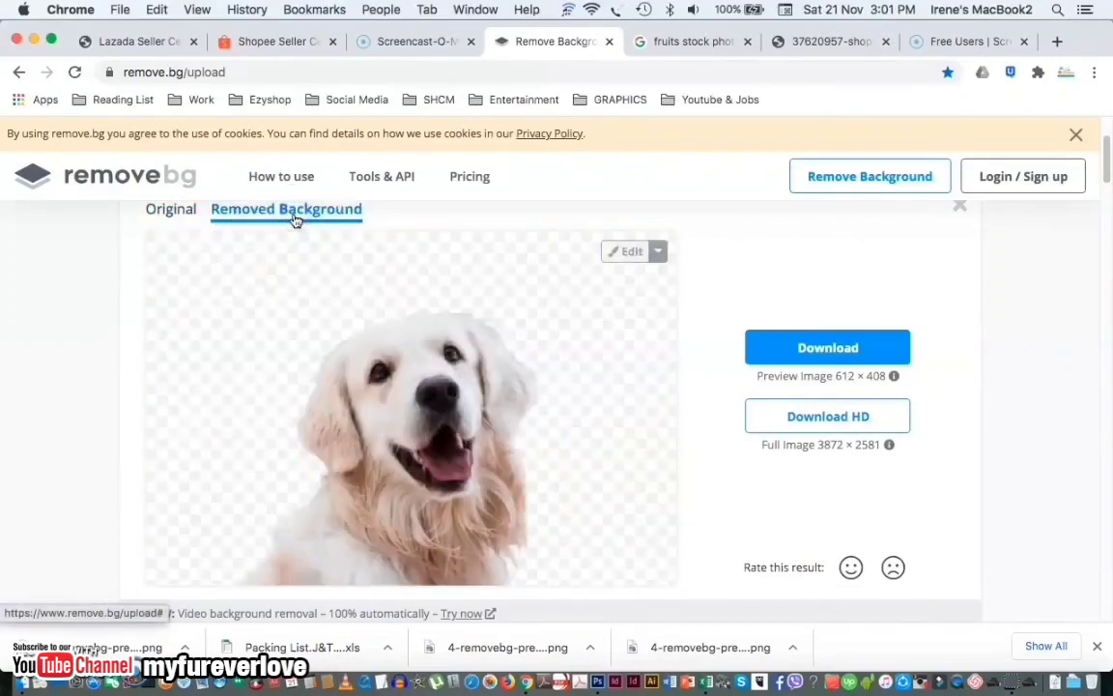
click(228, 212)
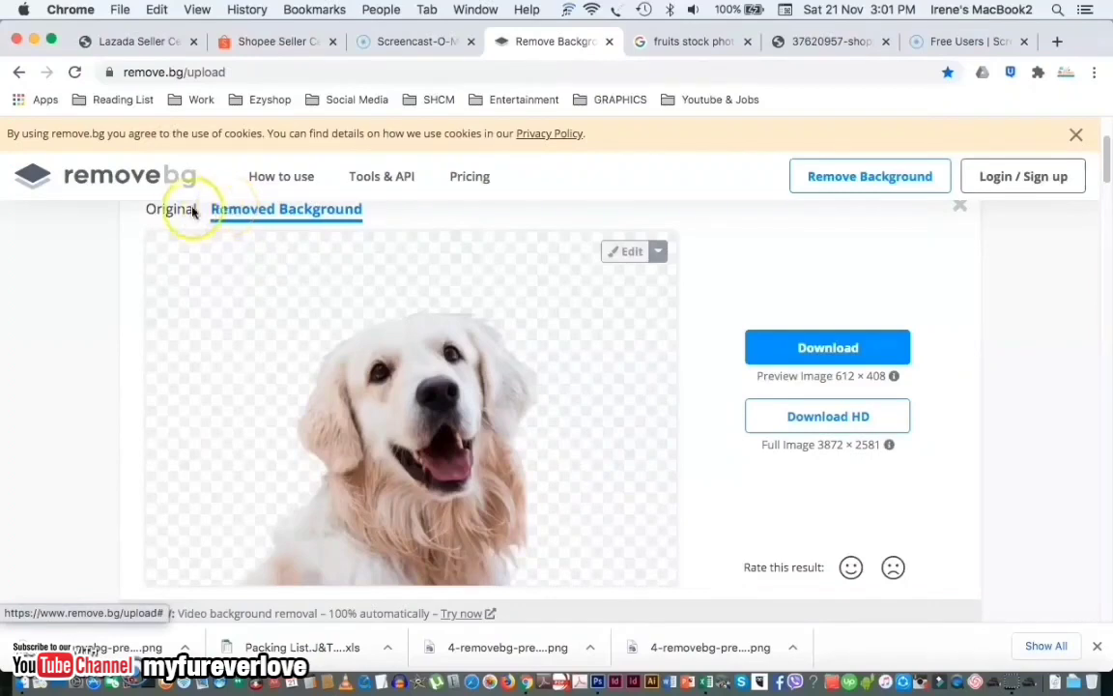
click(178, 214)
scroll(436, 388, down, 1)
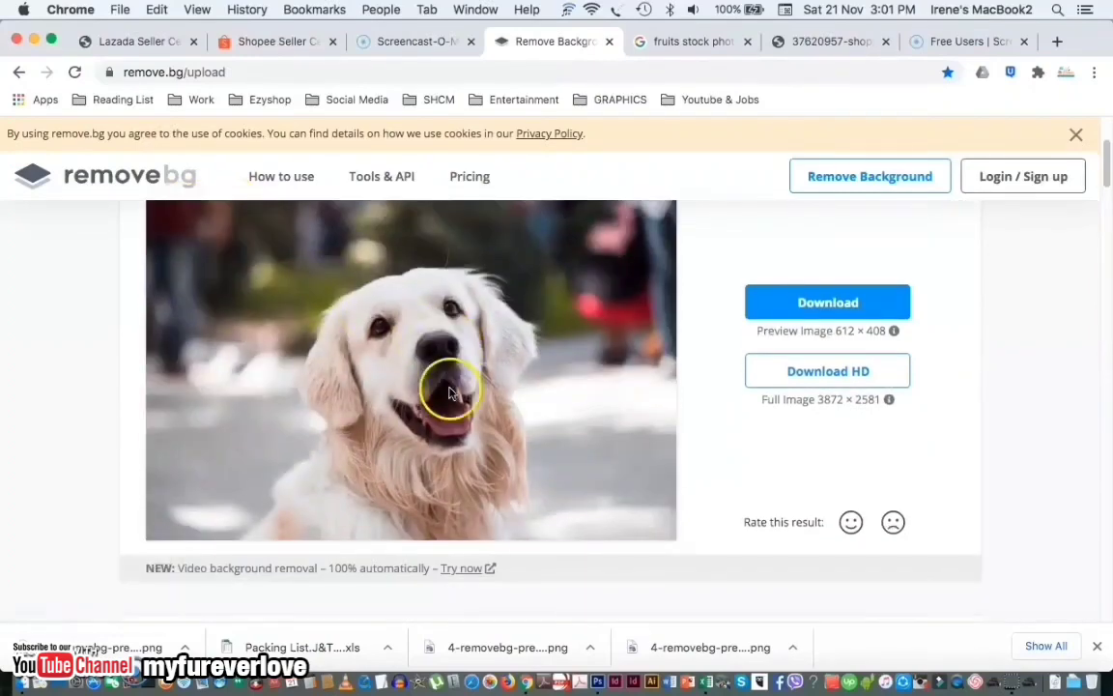
scroll(432, 353, up, 1)
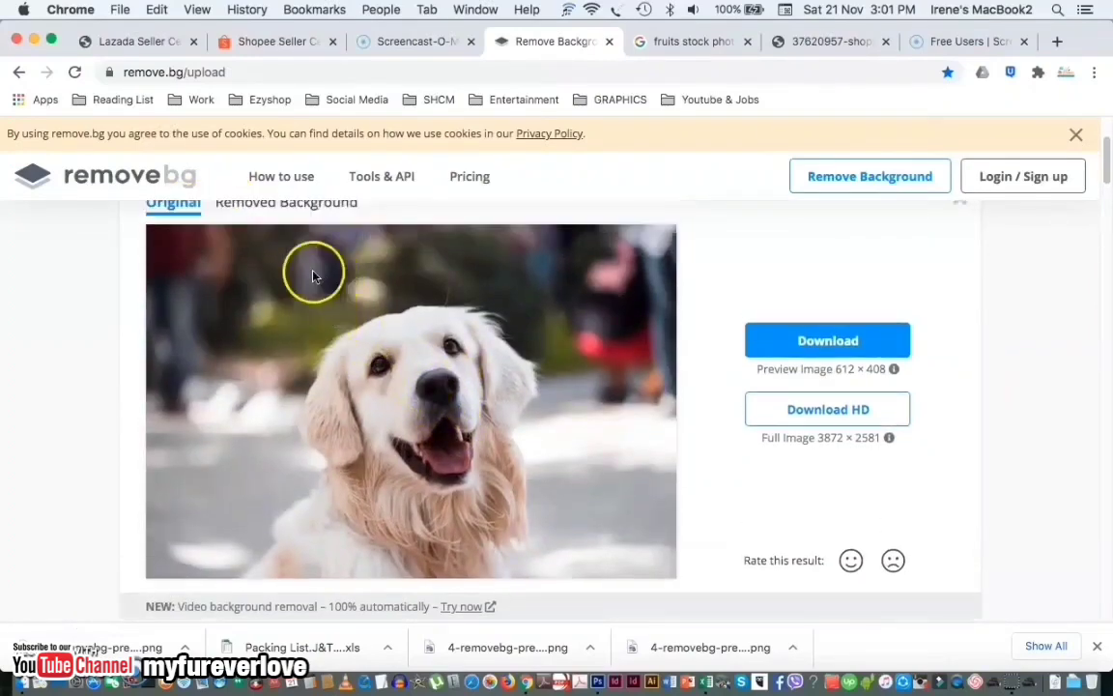
click(145, 179)
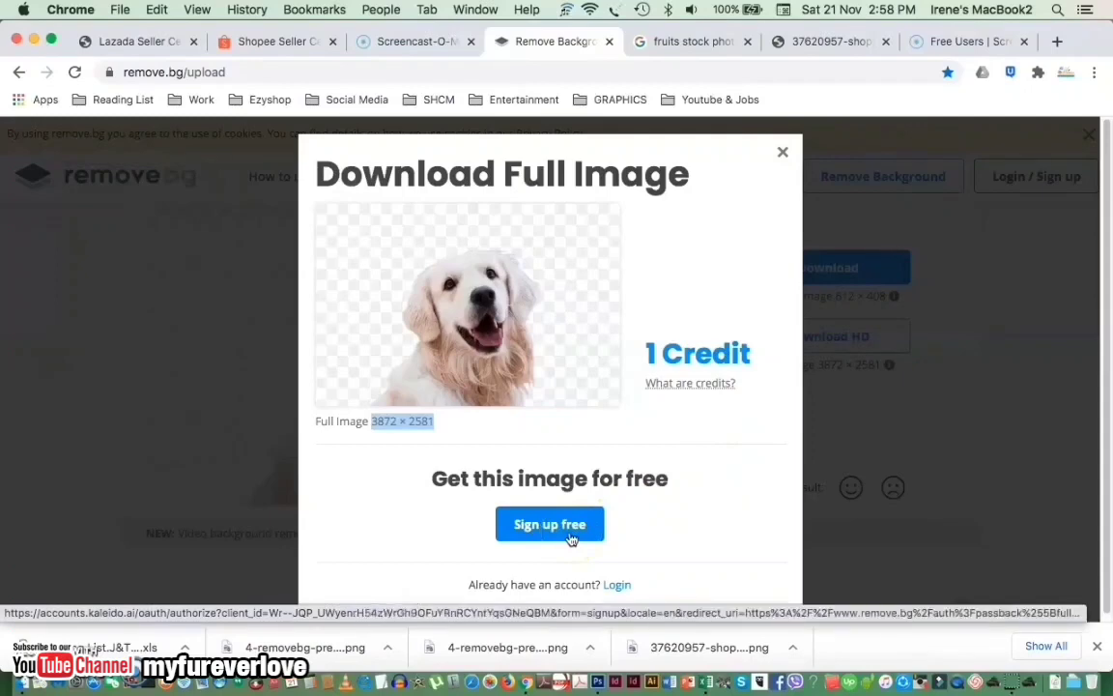
Step: Review the sign-up and login options for downloading the full-size dog image, and close the dialog
click(617, 587)
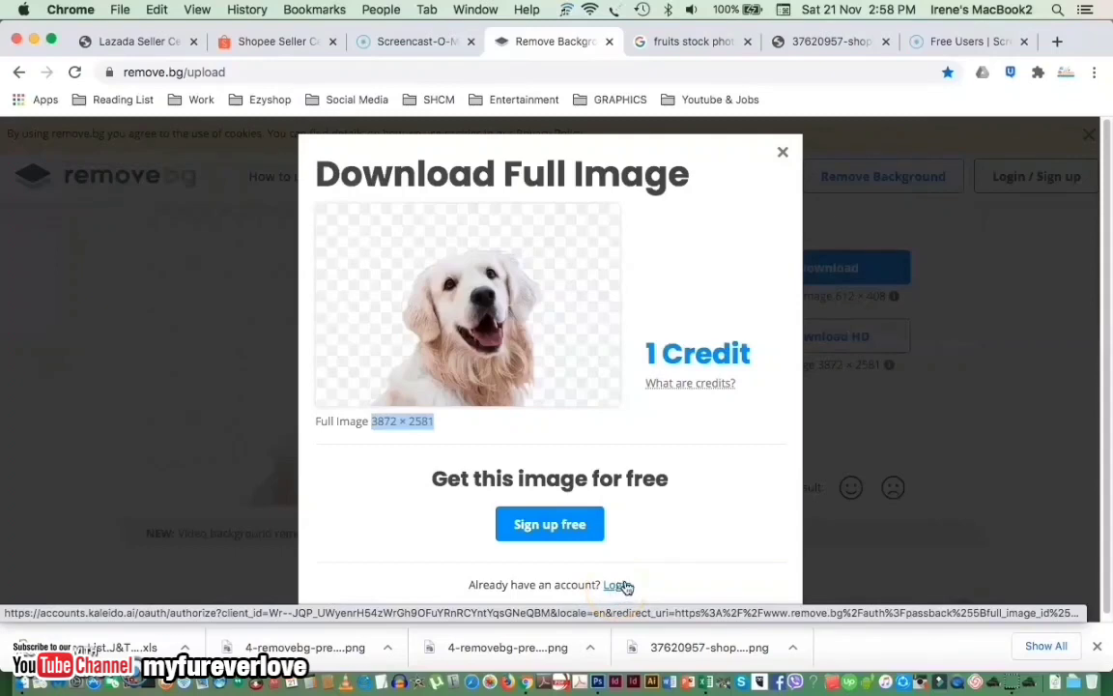
click(891, 258)
click(782, 155)
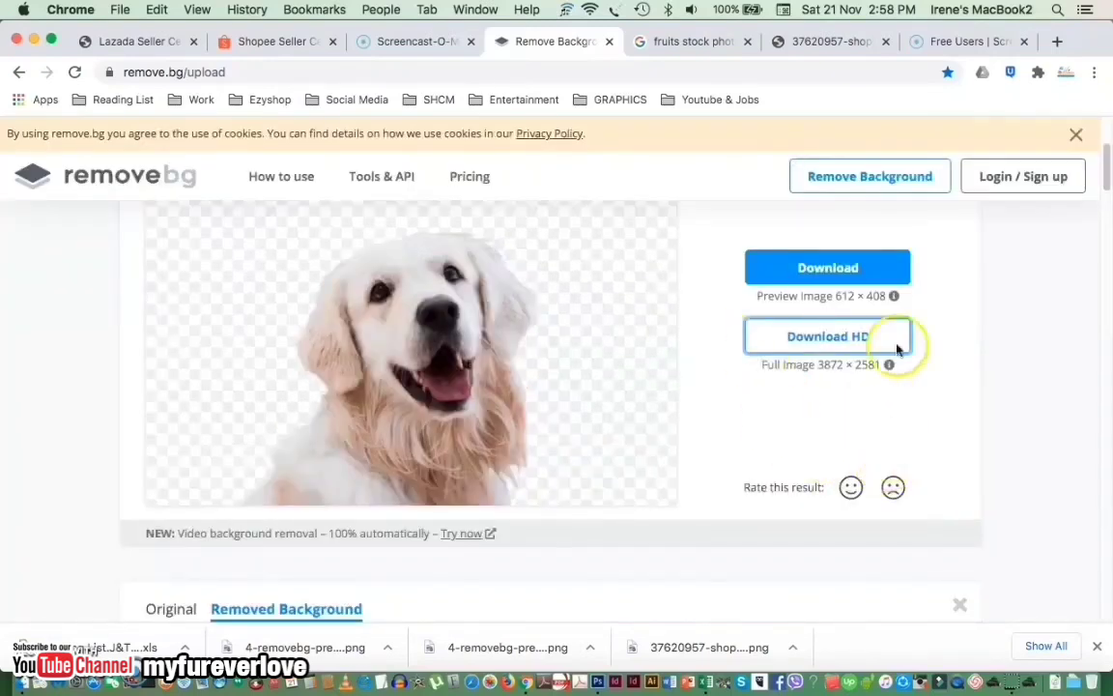
Step: Download the dog cutout's preview image as 2-removebg-preview.png and show the saved file in Finder
click(849, 265)
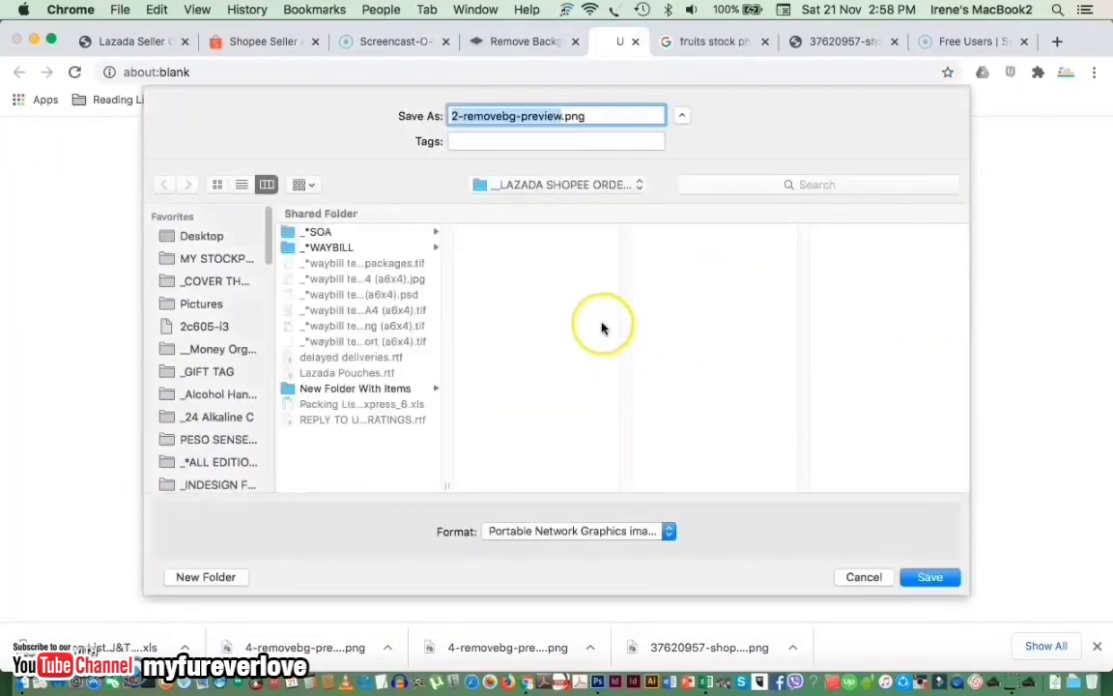
click(935, 580)
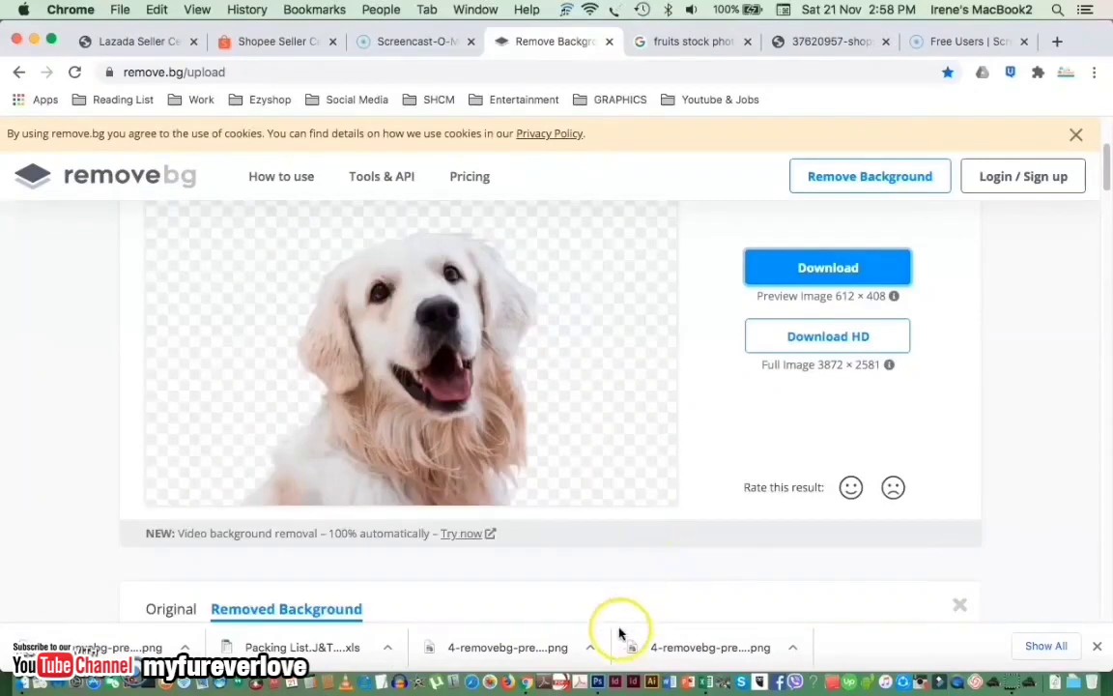
click(598, 682)
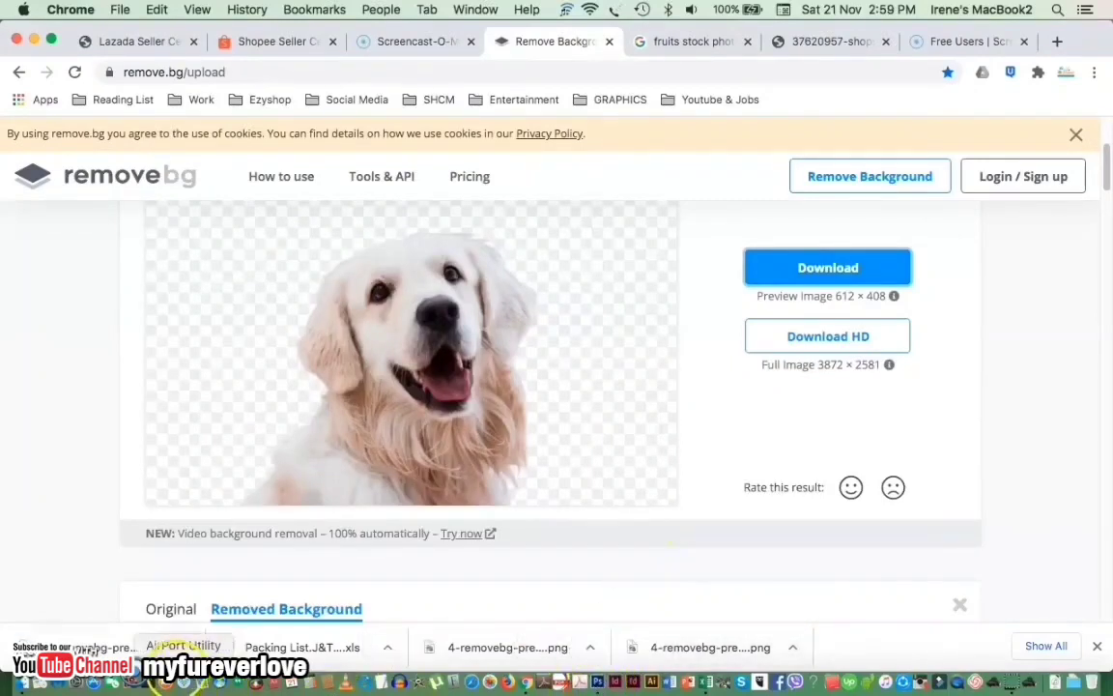
click(184, 647)
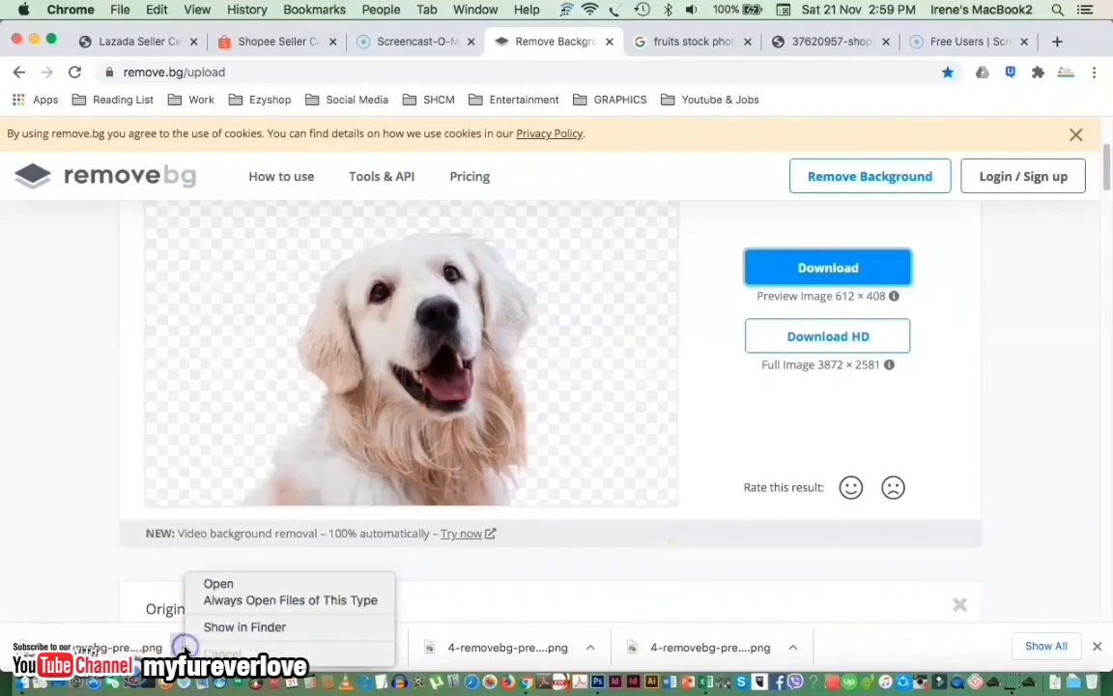
click(241, 627)
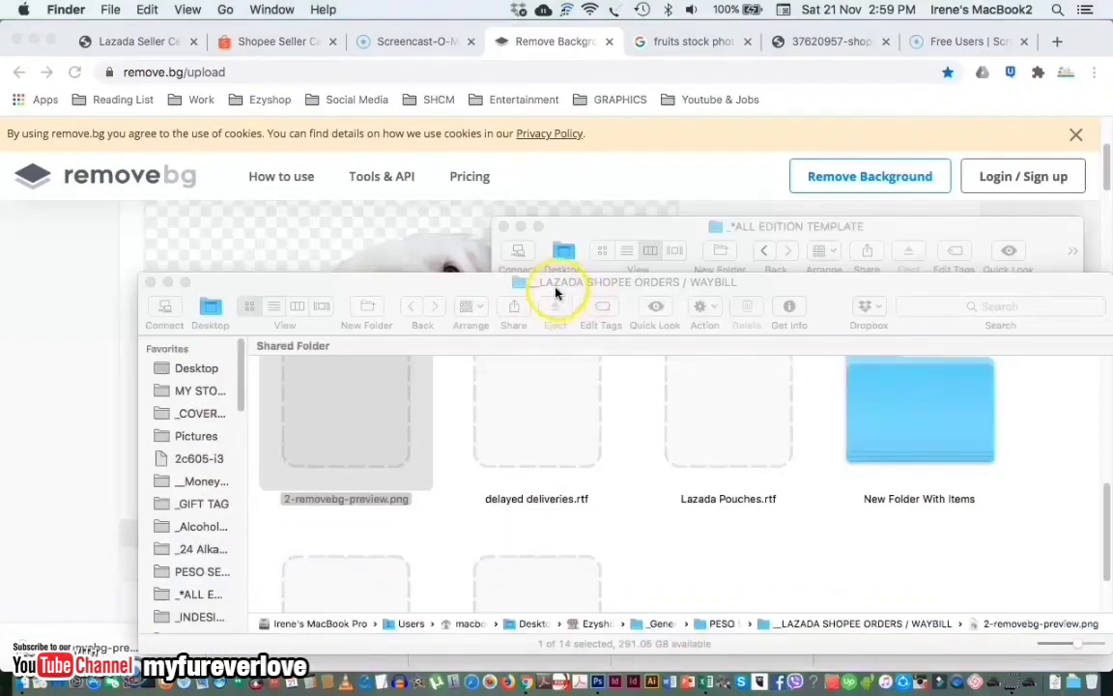
Step: Move the Finder window higher and preview 2-removebg-preview.png with Quick Look
drag(418, 286, 413, 223)
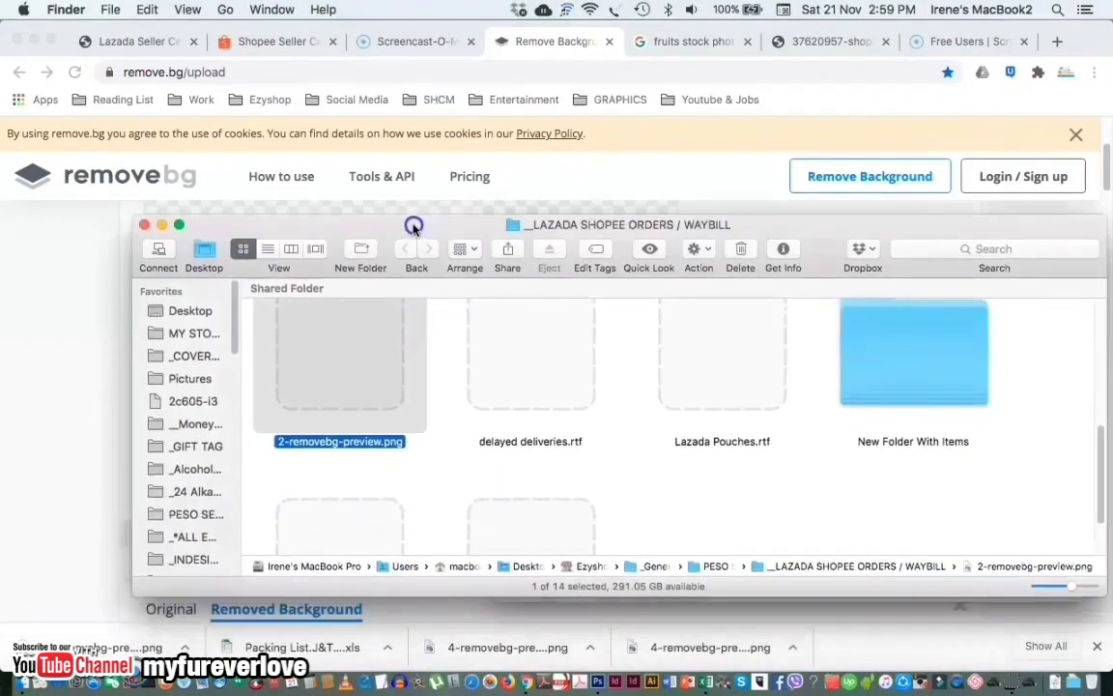
click(353, 429)
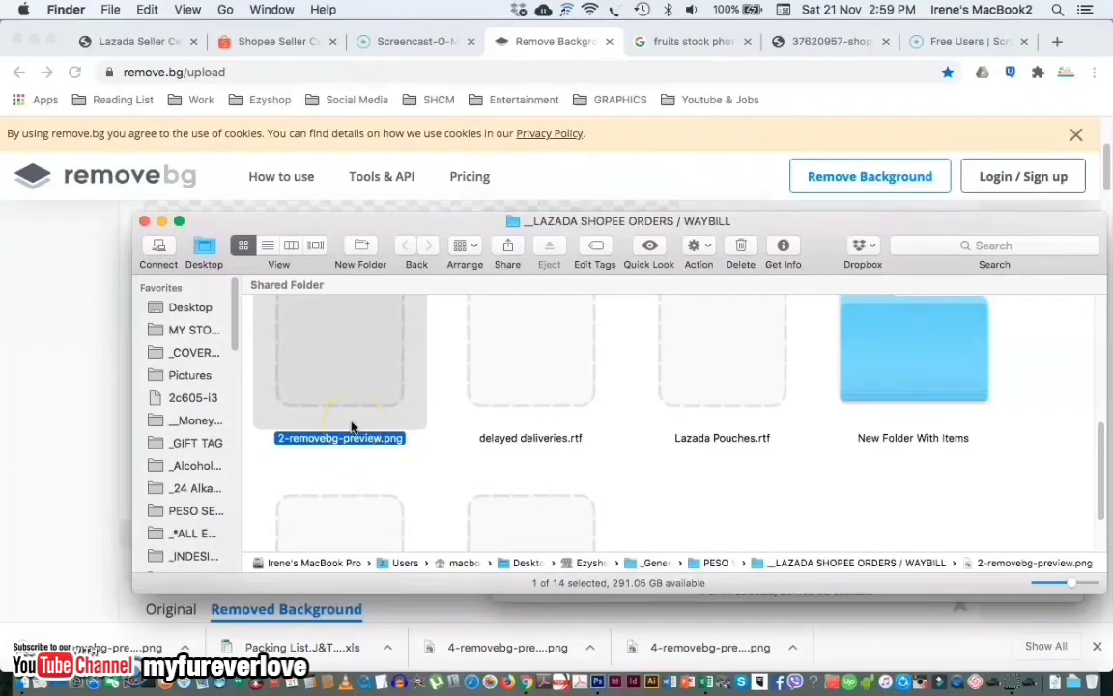
key(space)
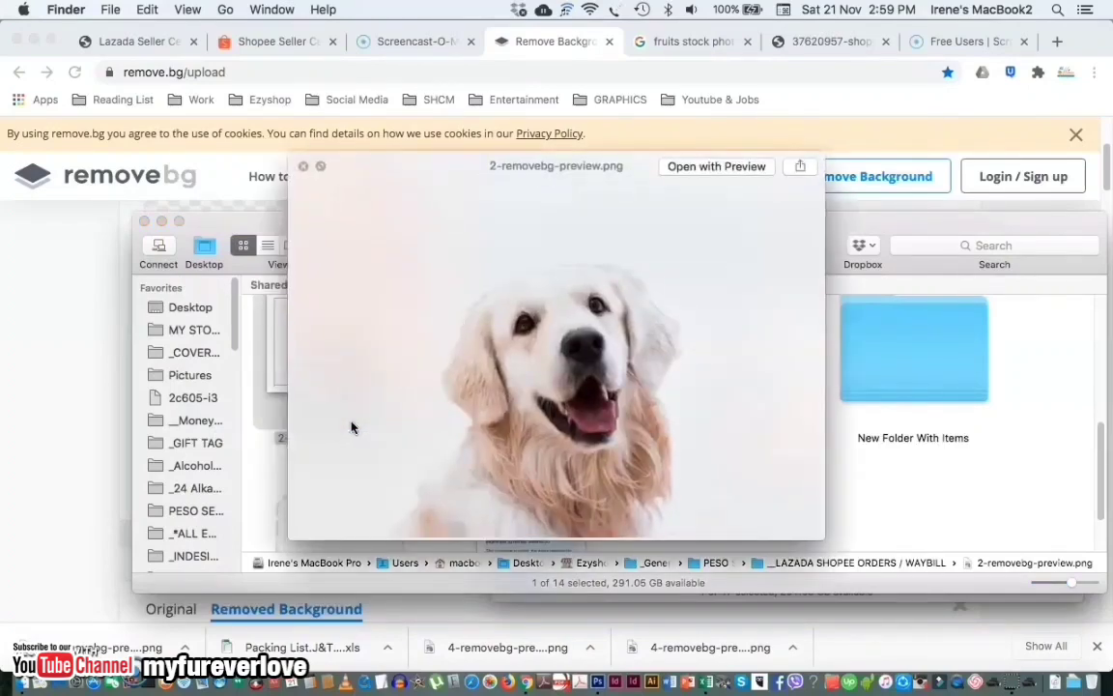
key(space)
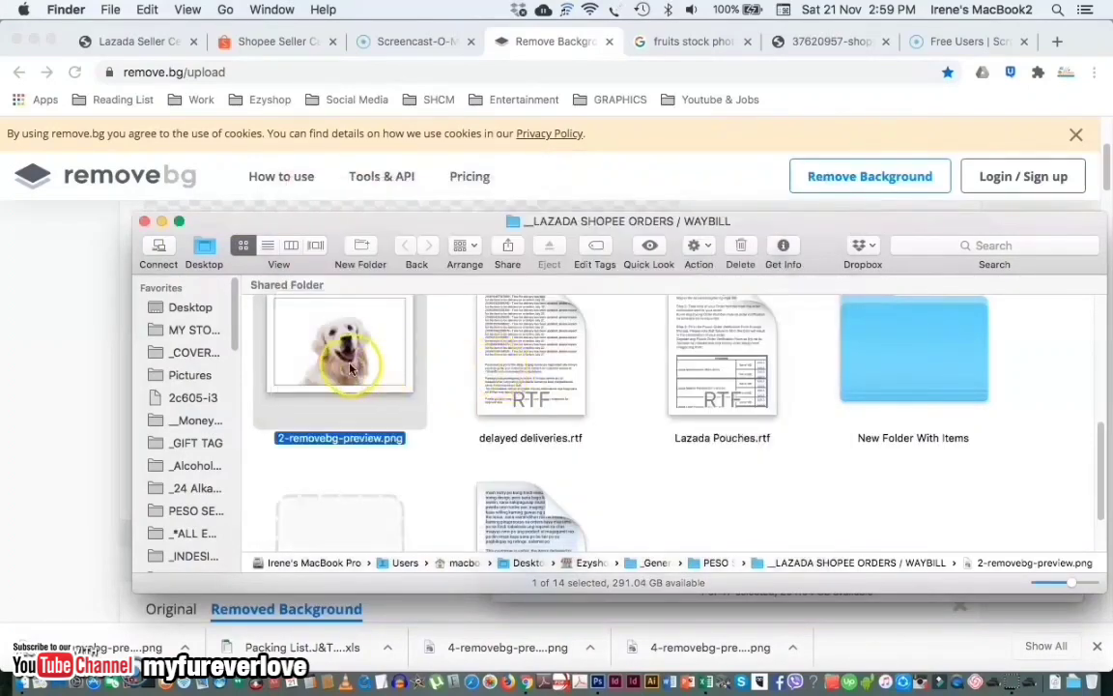
Step: Open 2-removebg-preview.png in Photoshop and toggle the dog layer's visibility off and on
drag(584, 618, 597, 682)
click(816, 491)
click(816, 491)
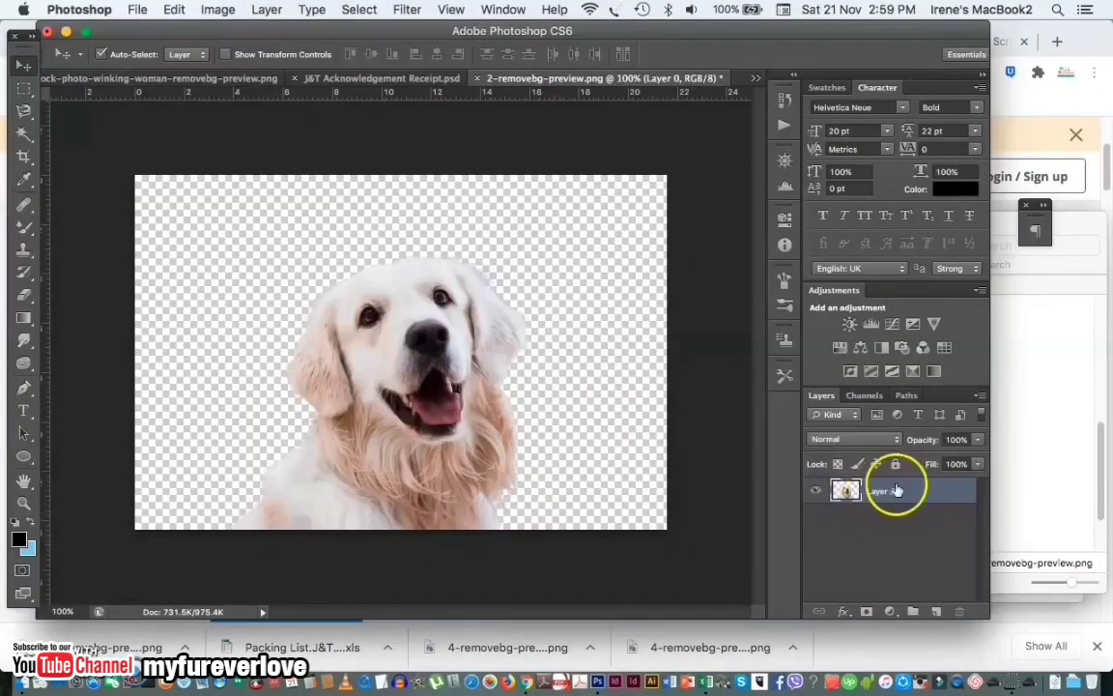
Step: Add a new layer named Layer 1 with default settings and place it beneath the dog's Layer 0
click(980, 397)
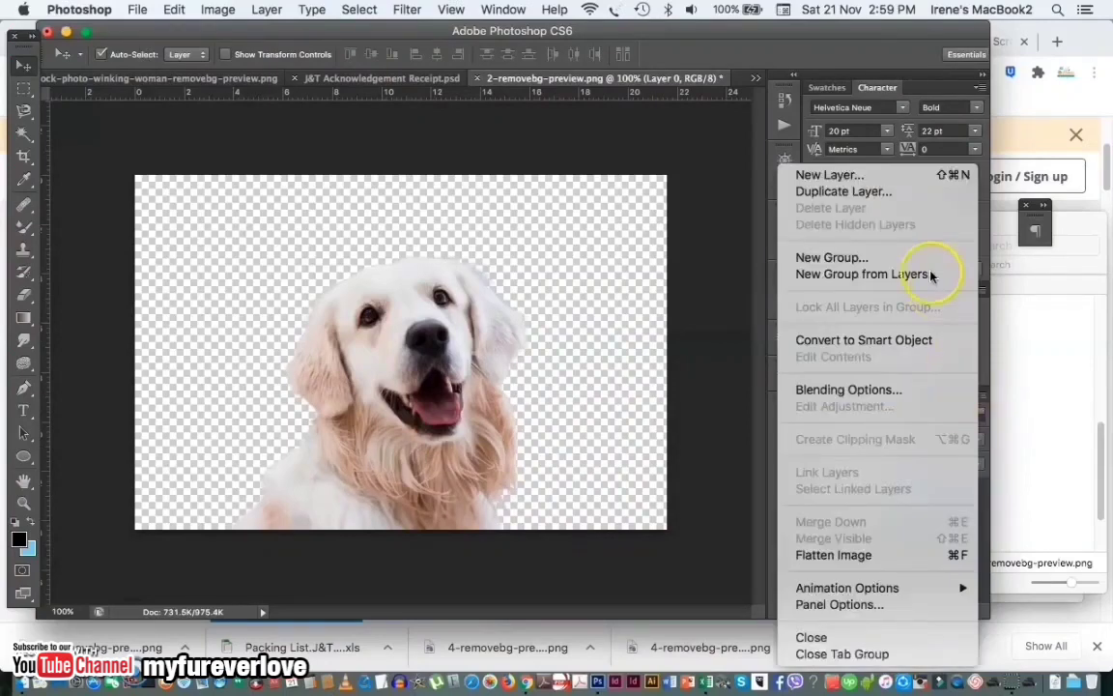
click(829, 174)
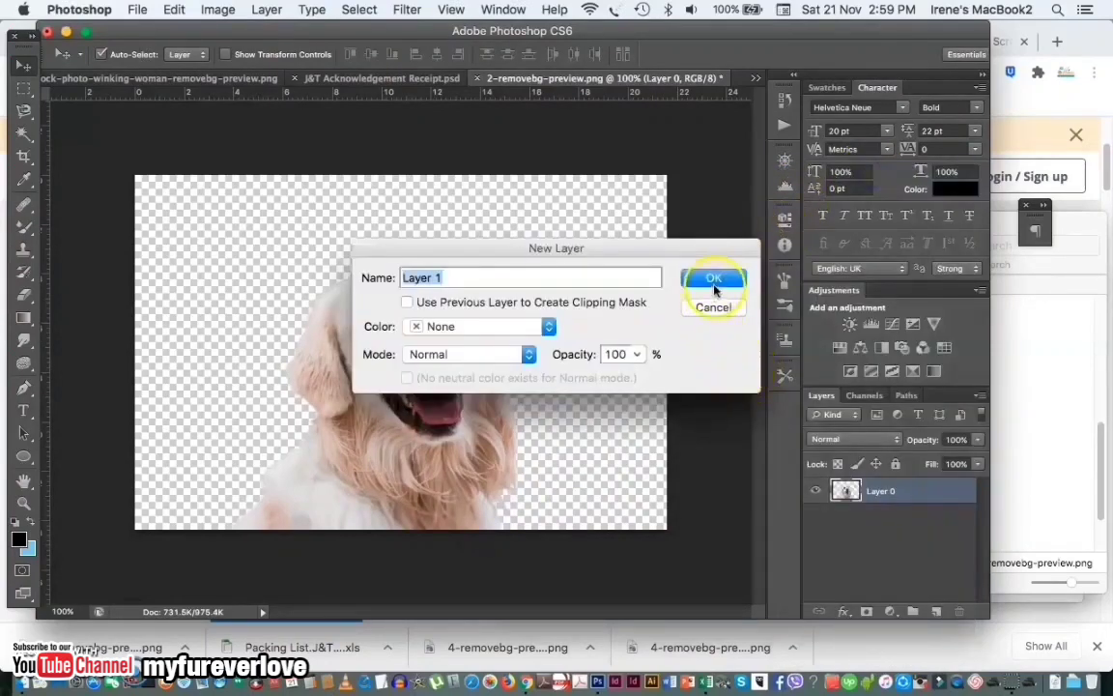
click(714, 282)
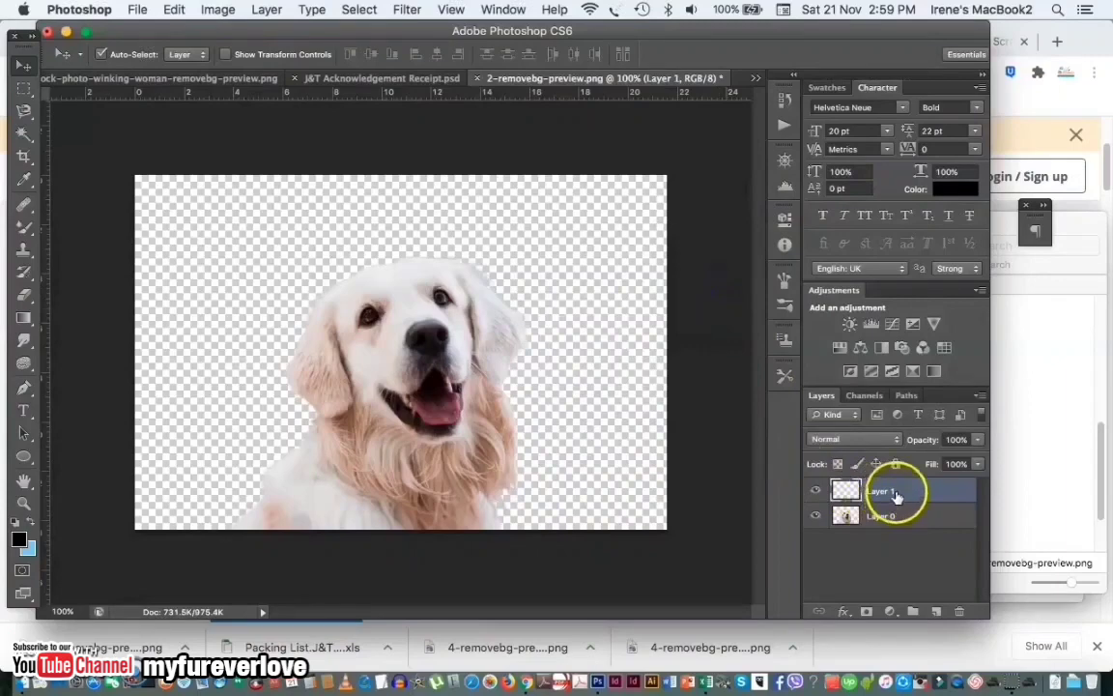
drag(897, 494, 870, 521)
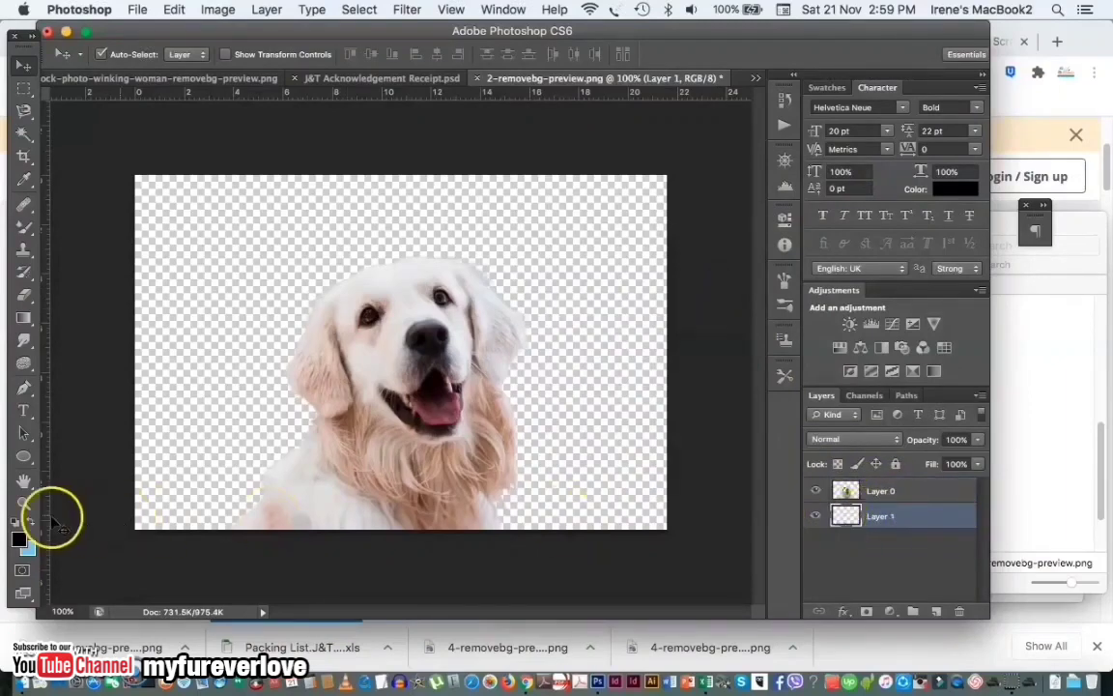
Step: Set the background colour to orange f5663b
click(27, 547)
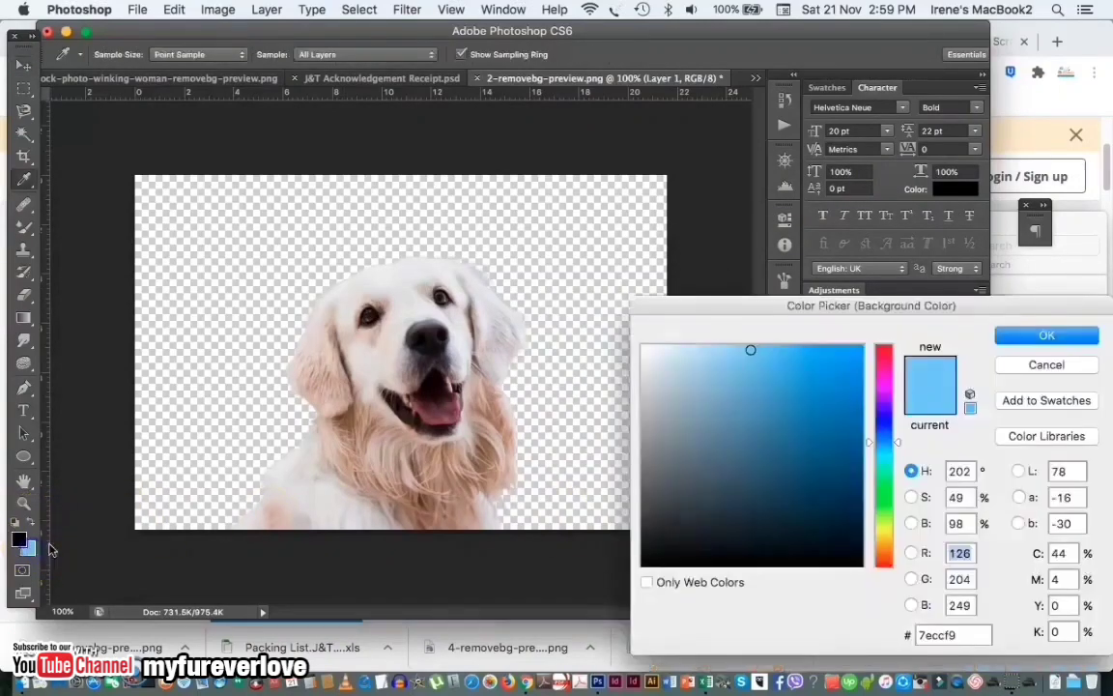
click(883, 548)
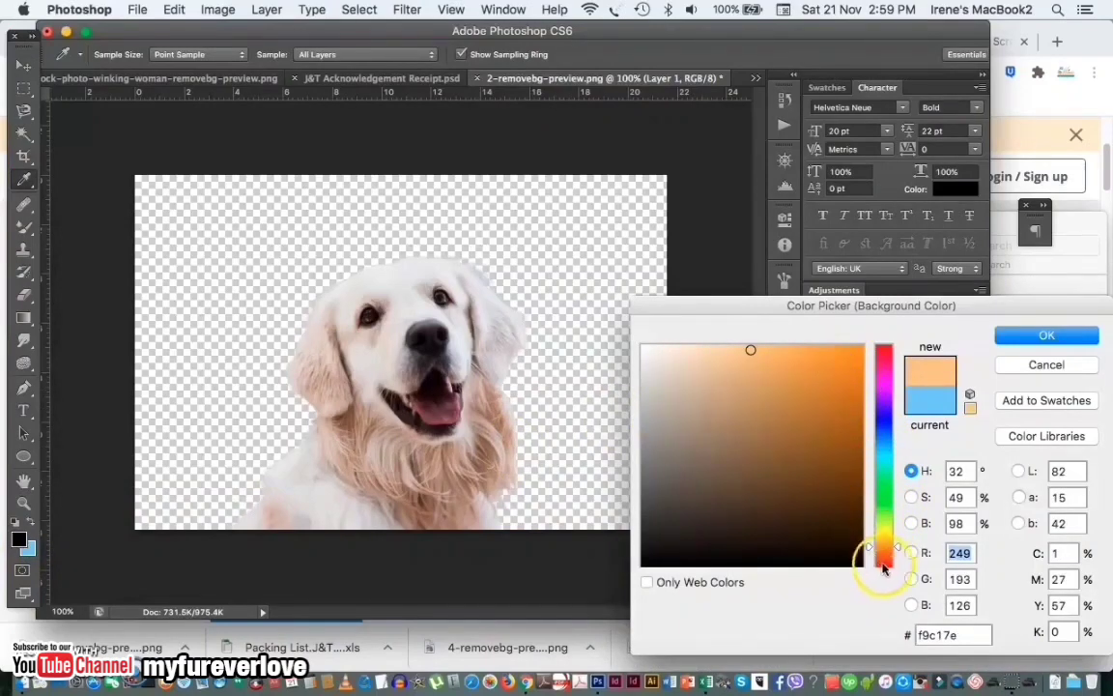
click(885, 559)
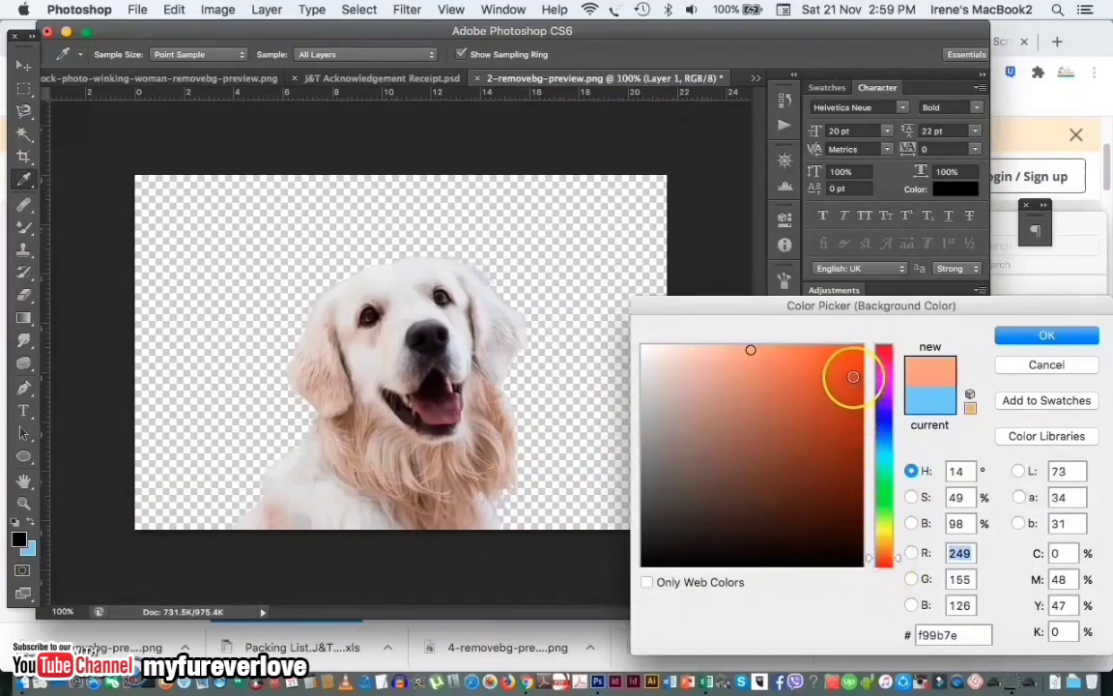
drag(846, 356, 810, 354)
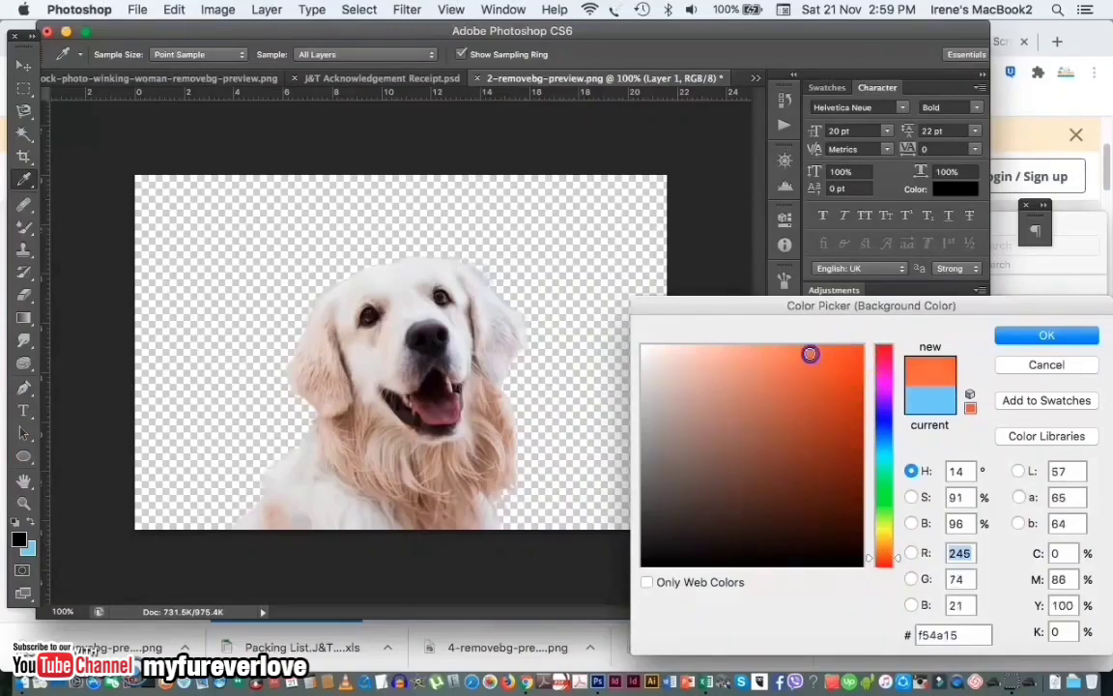
click(1012, 345)
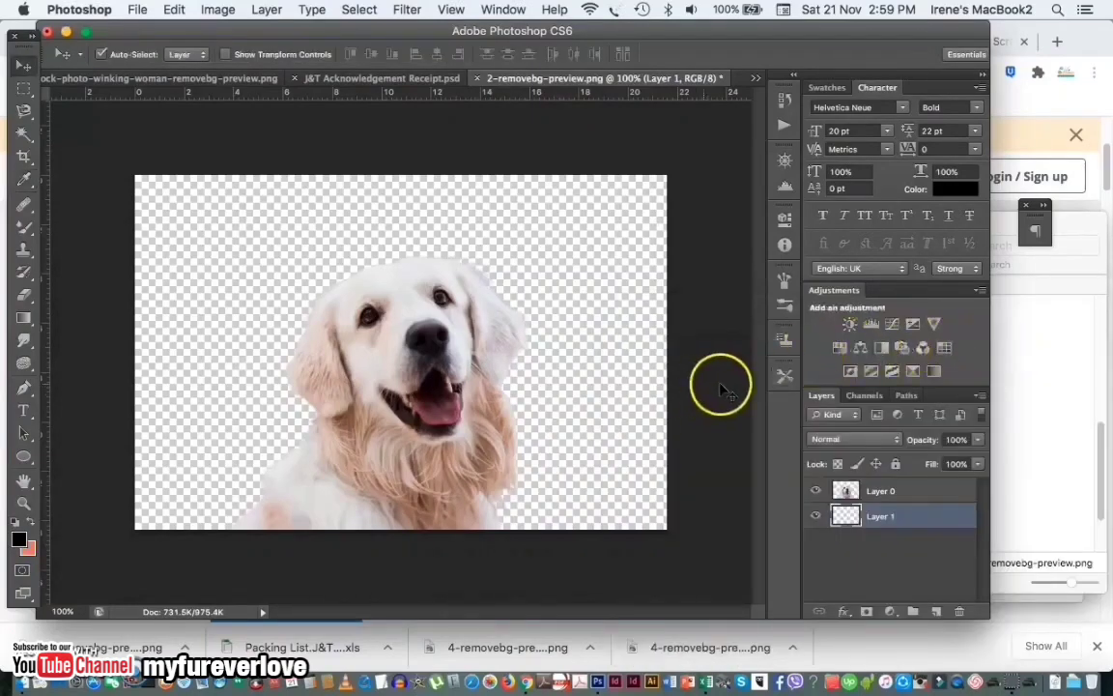
Step: Select the whole canvas and fill Layer 1 with the black foreground colour
key(super+a)
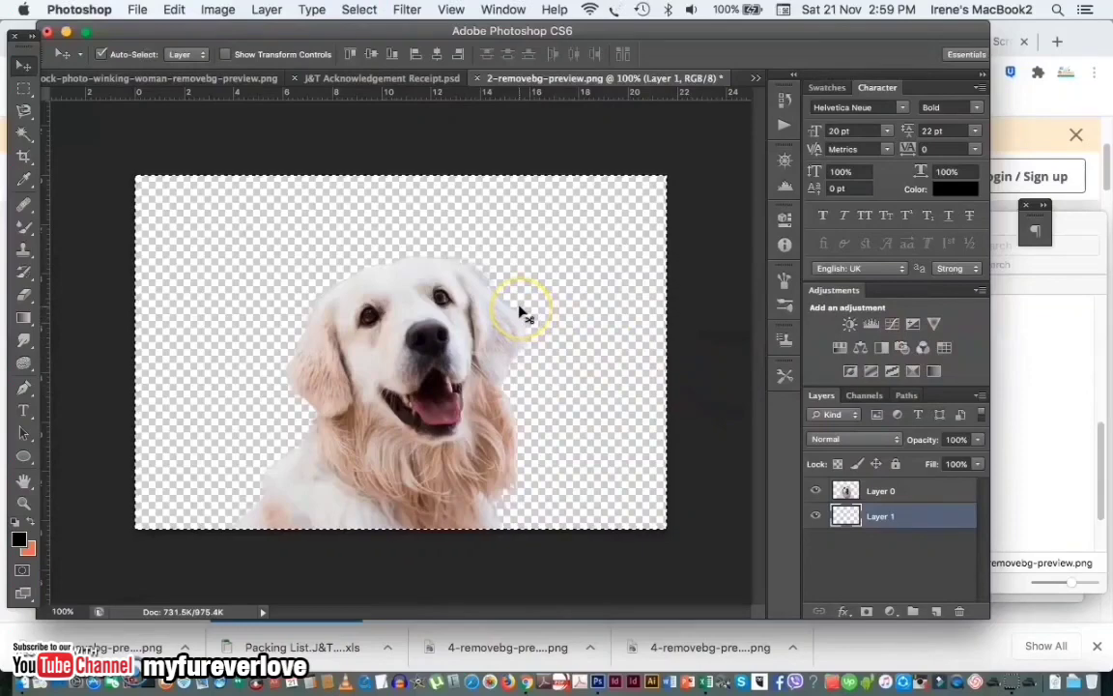
key(alt+BackSpace)
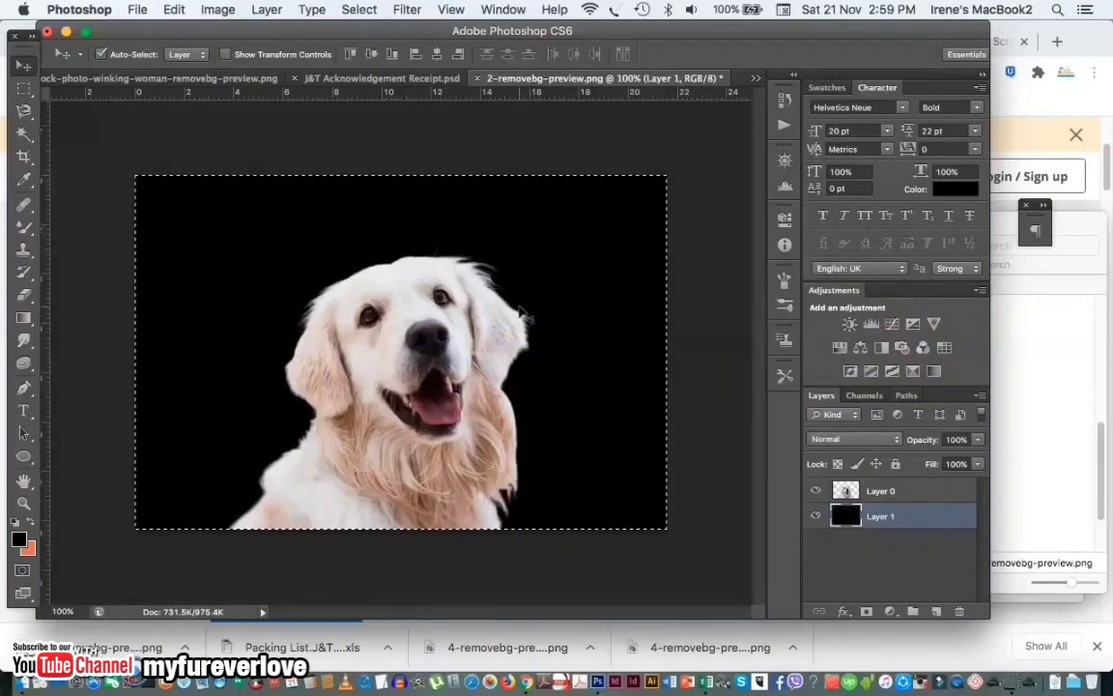
click(458, 315)
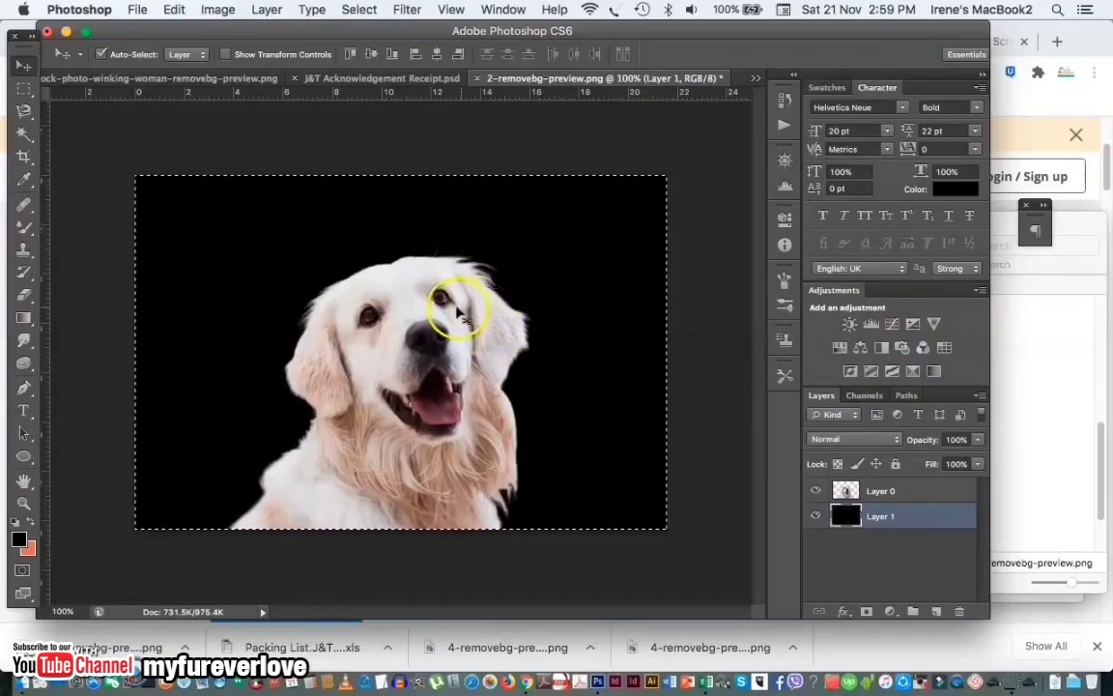
Step: Swap the foreground and background colours and fill Layer 1 behind the dog with orange
click(30, 528)
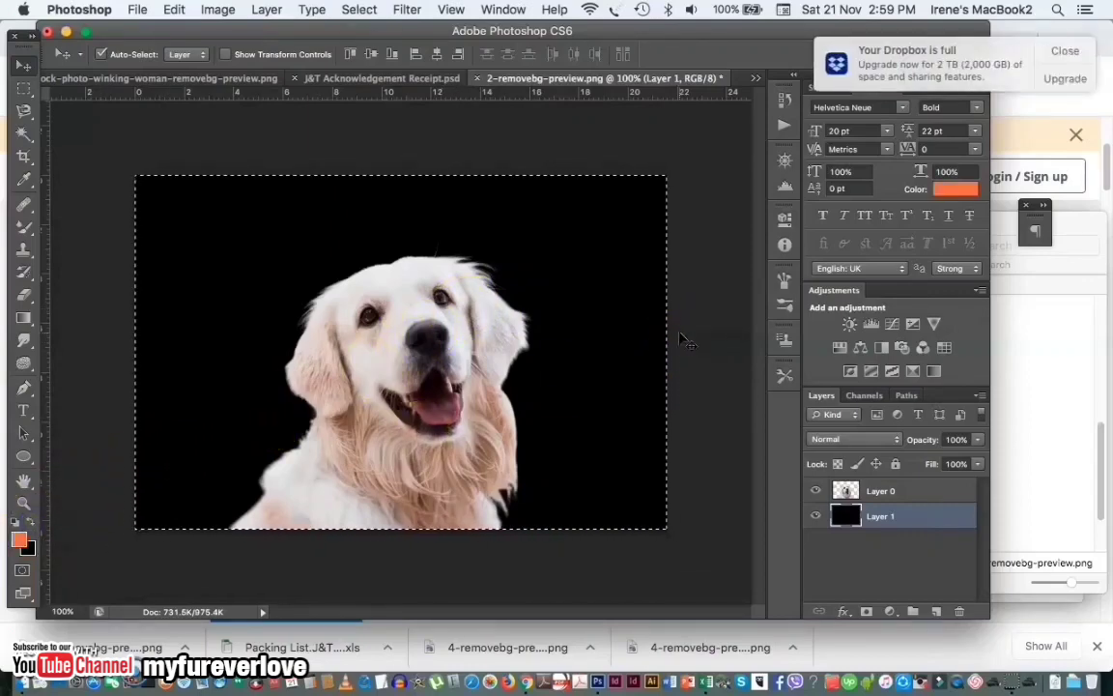
key(alt+BackSpace)
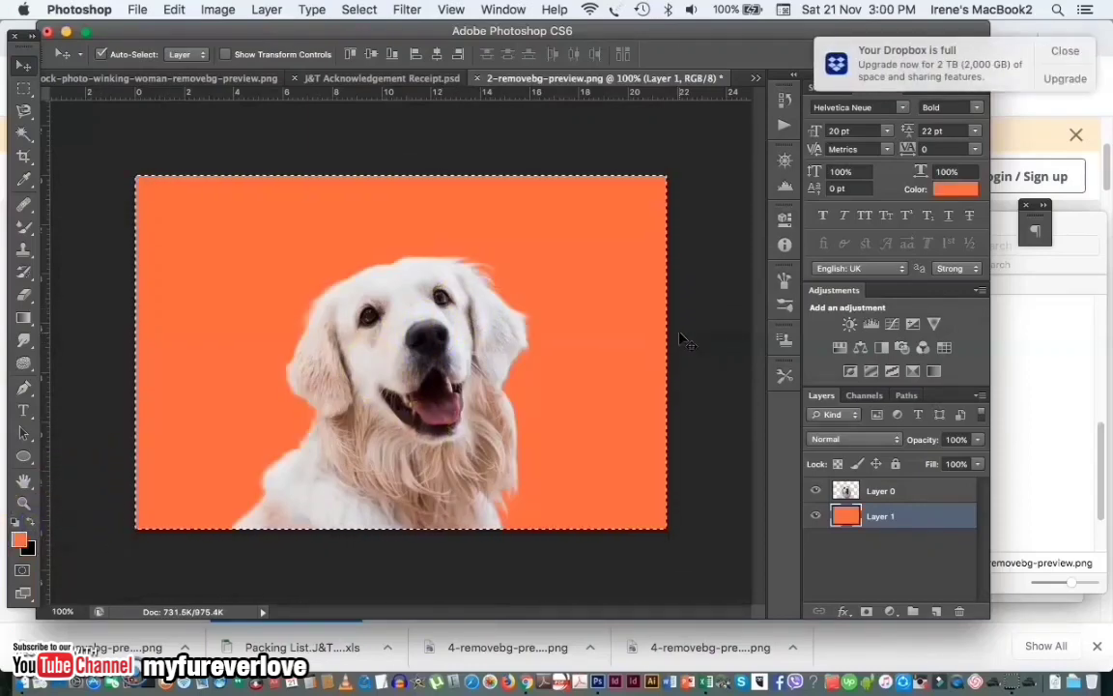
key(ctrl+d)
key(z)
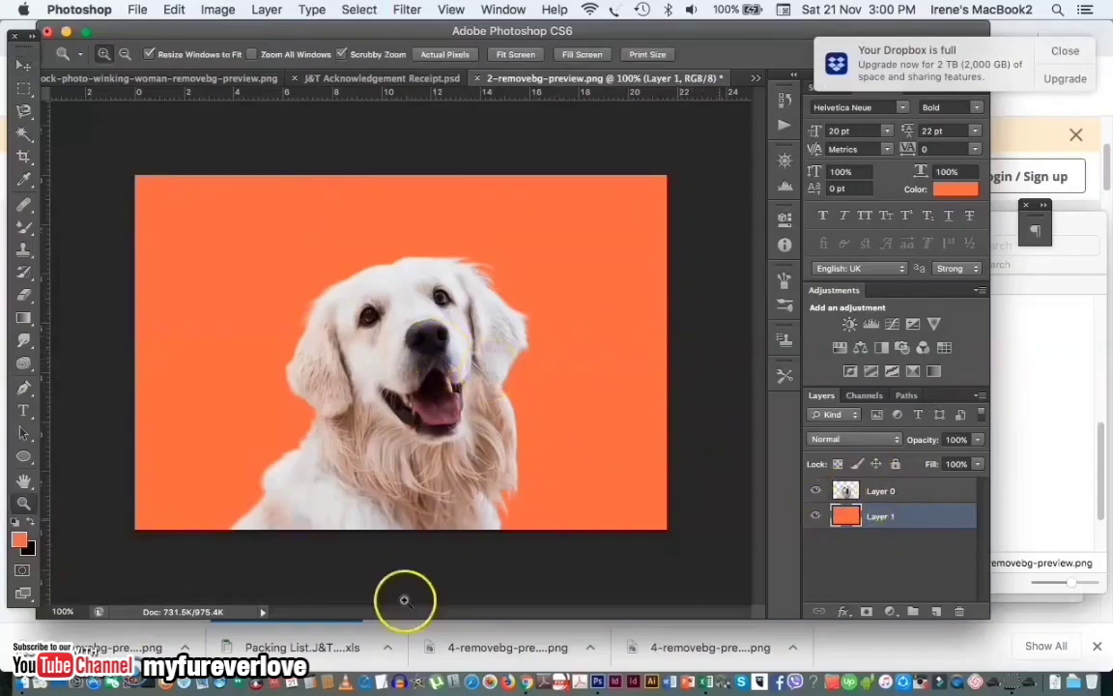
Step: Set the foreground colour to blue 3ba8f5, fill Layer 1 with it and deselect the canvas
click(21, 536)
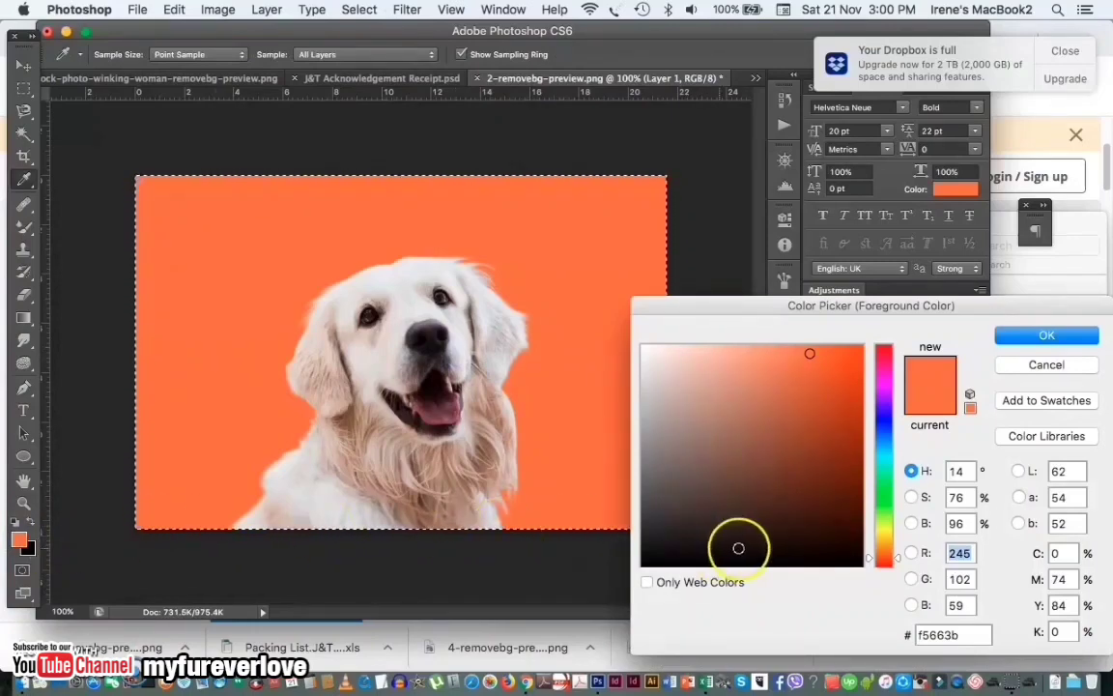
click(885, 443)
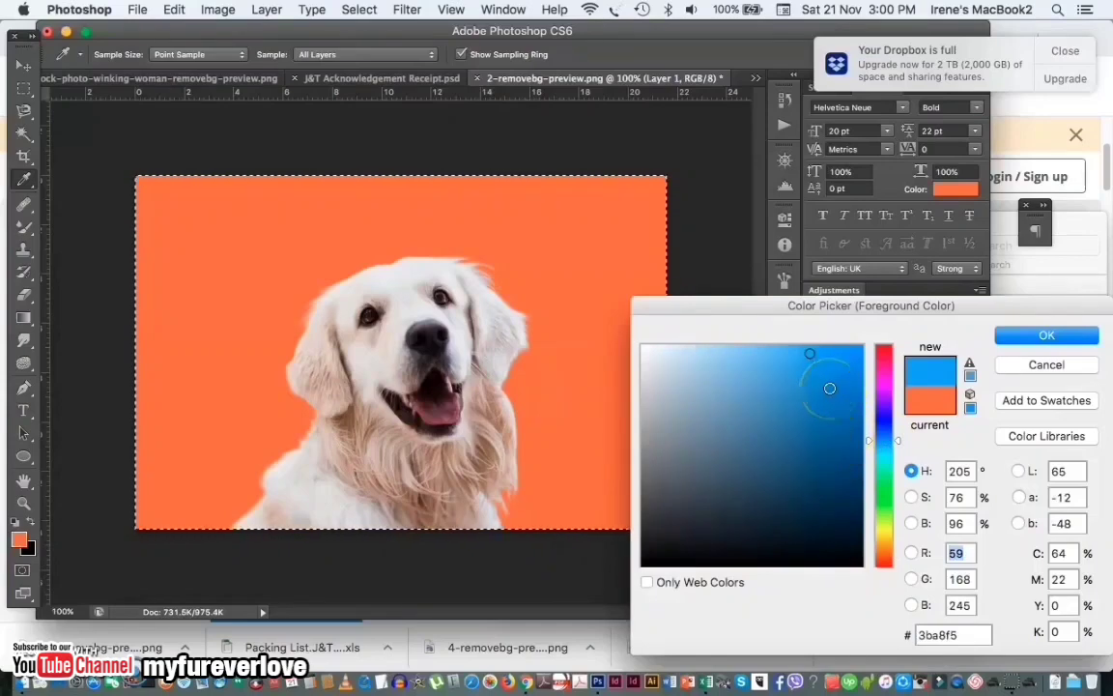
key(Return)
key(alt+BackSpace)
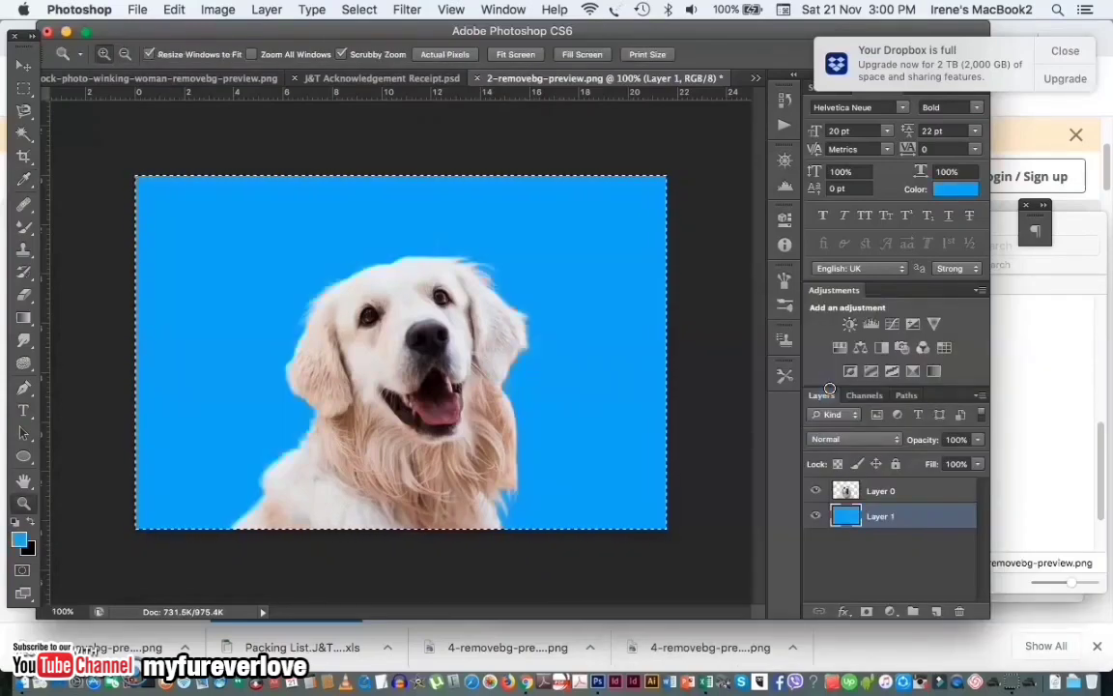
key(super+d)
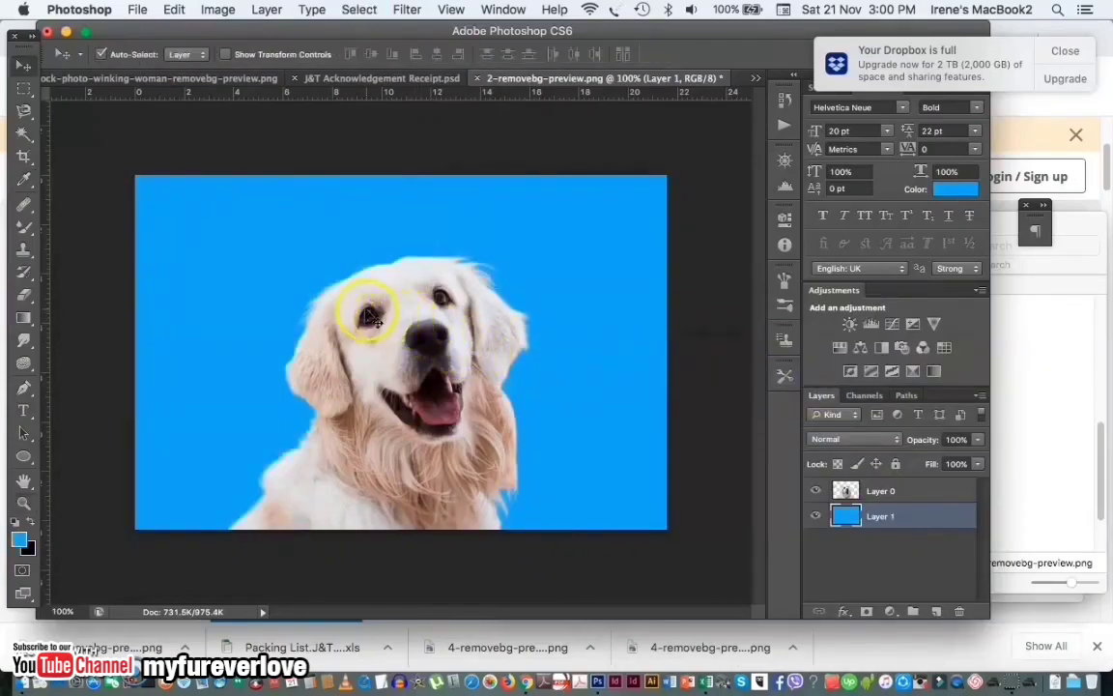
Step: Inspect the edges of the dog's fur against the blue background at 200% and return to 100%
super+click(365, 317)
click(348, 305)
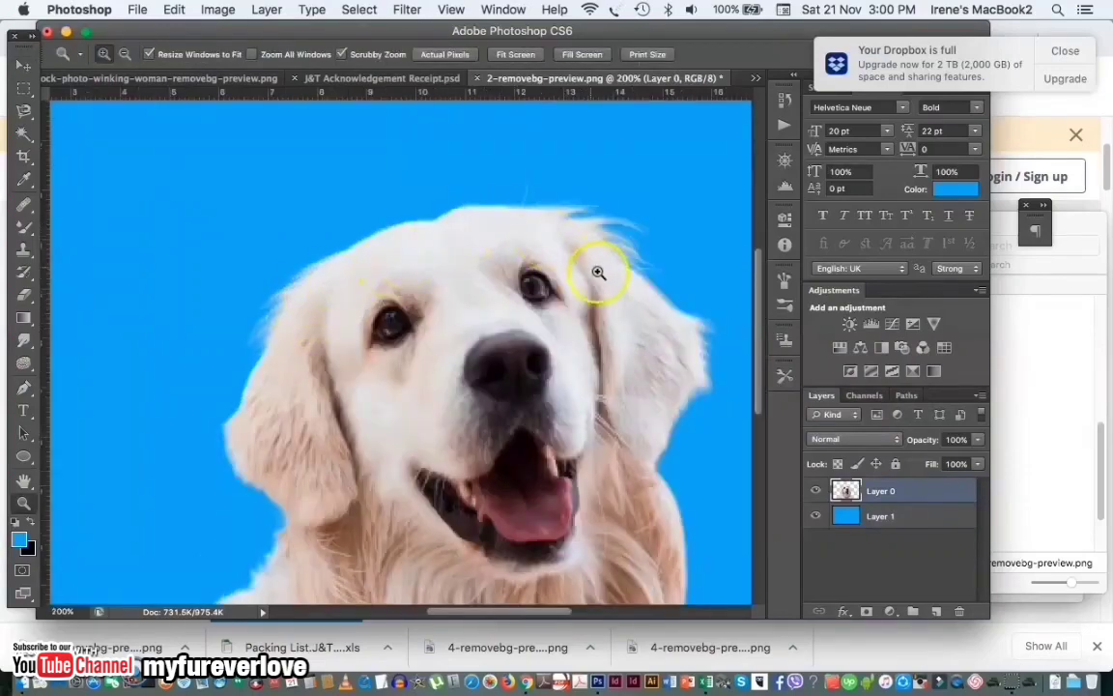
alt+click(527, 423)
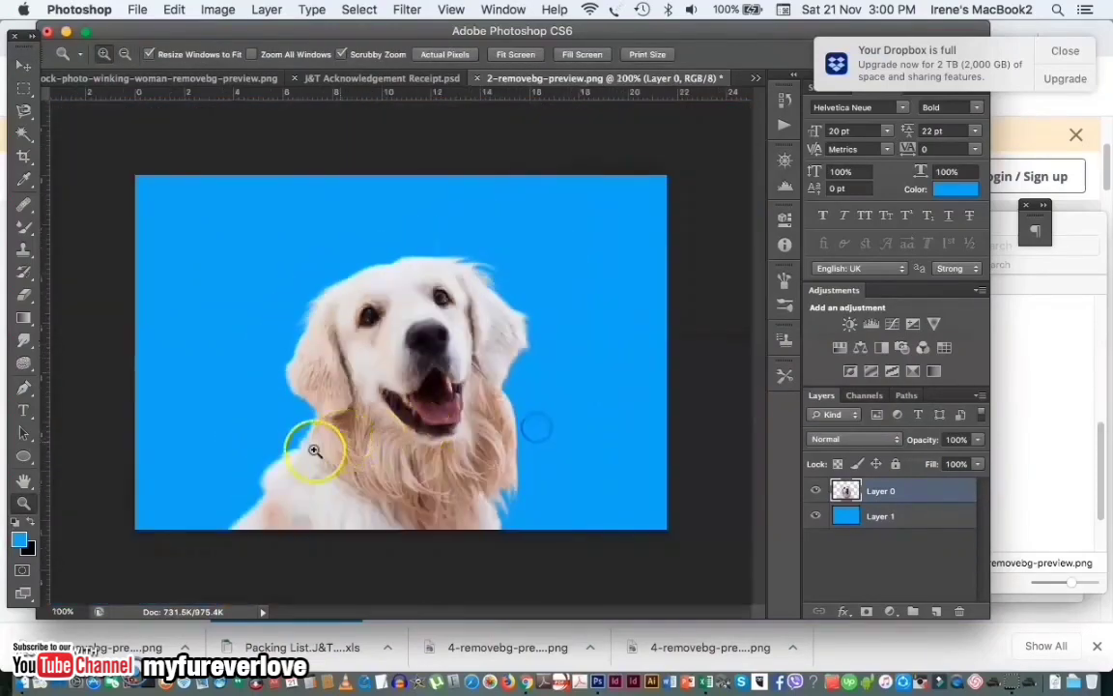
Step: Check the image's pixel dimensions, resolution and document size in inches, dismissing the Dropbox notification and leaving the image size unapplied
click(218, 10)
click(252, 162)
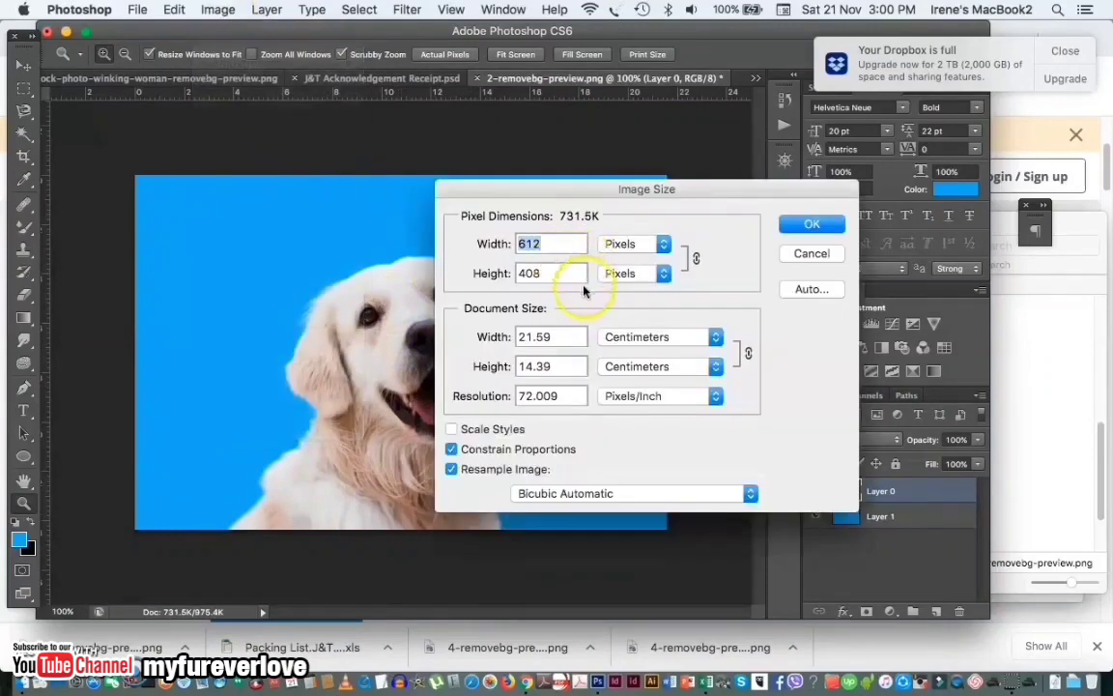
click(1066, 50)
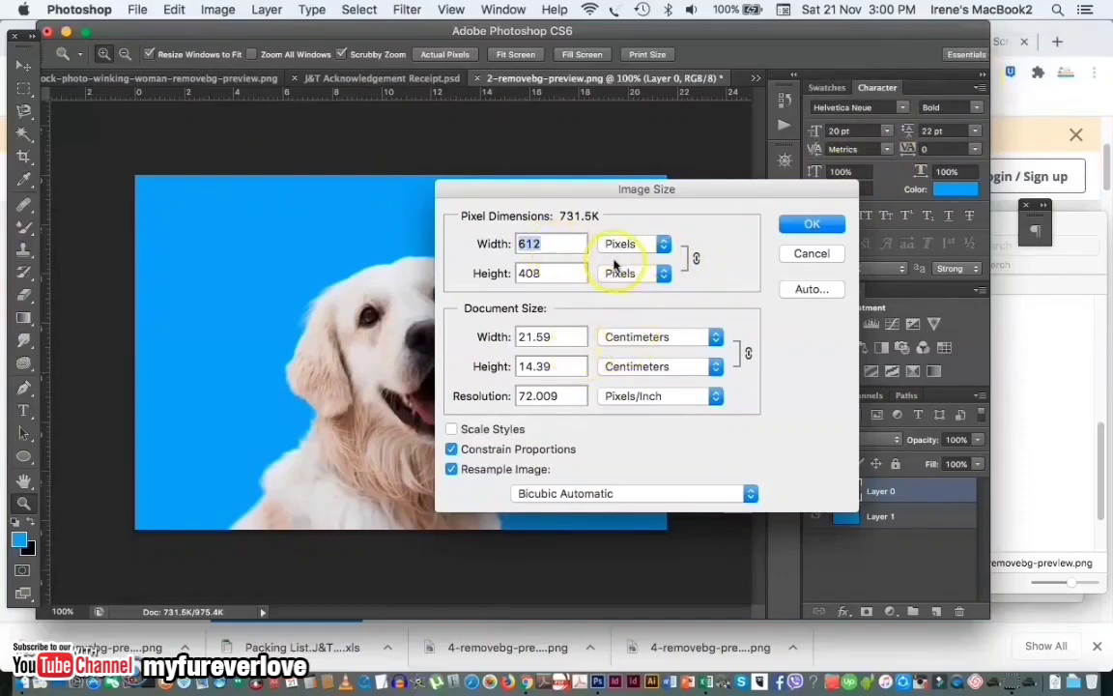
click(648, 342)
click(641, 319)
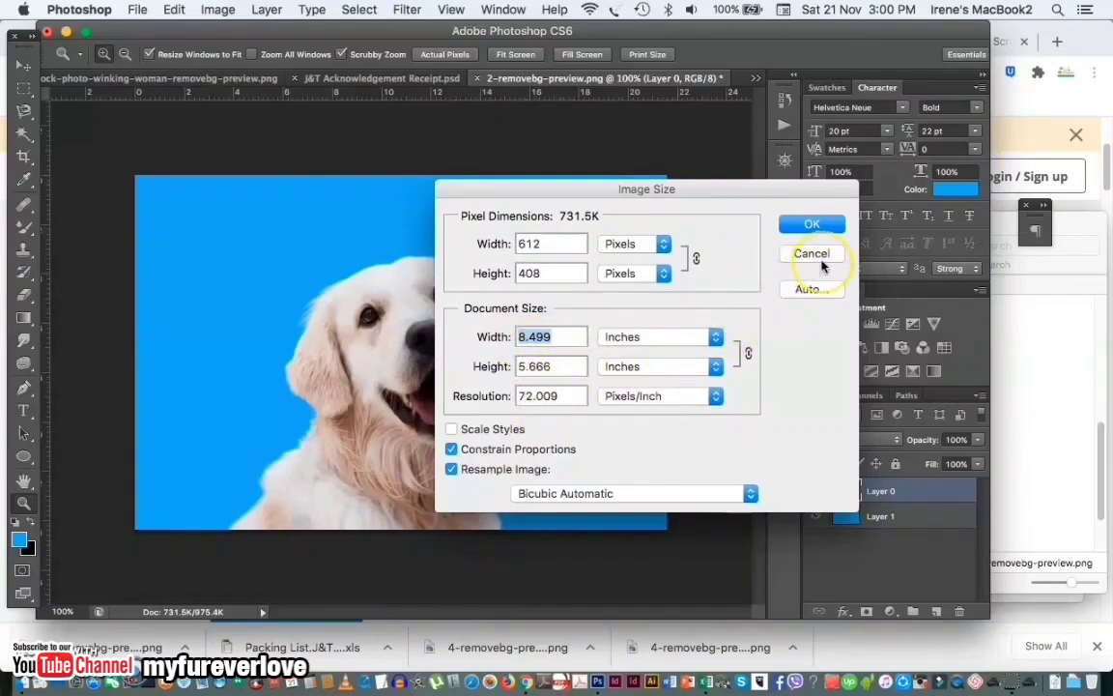
click(570, 337)
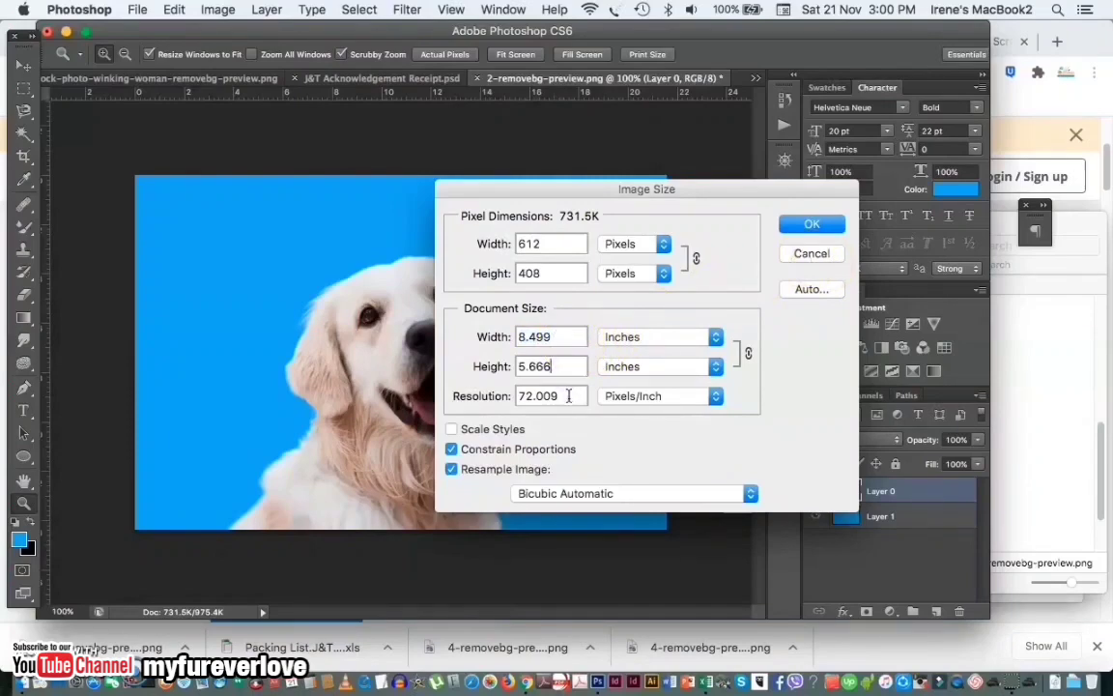
click(809, 255)
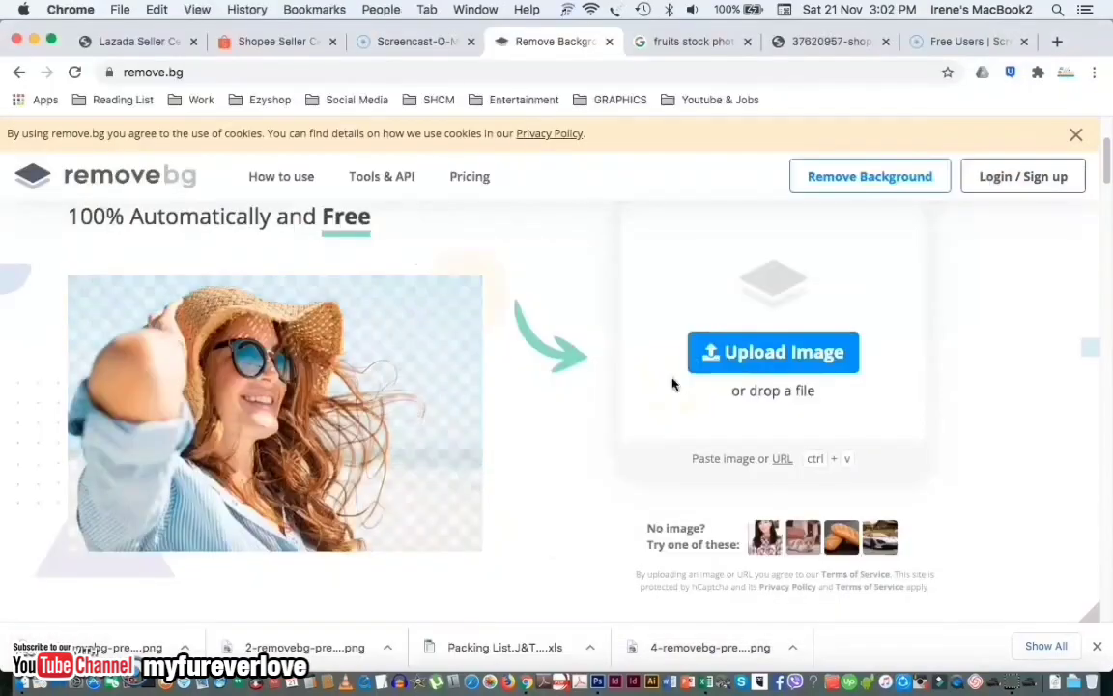
Step: Switch to Chrome and look over the remove.bg home page, from the upload area and sample photos down to the feature sections
scroll(674, 385, down, 5)
scroll(675, 384, down, 3)
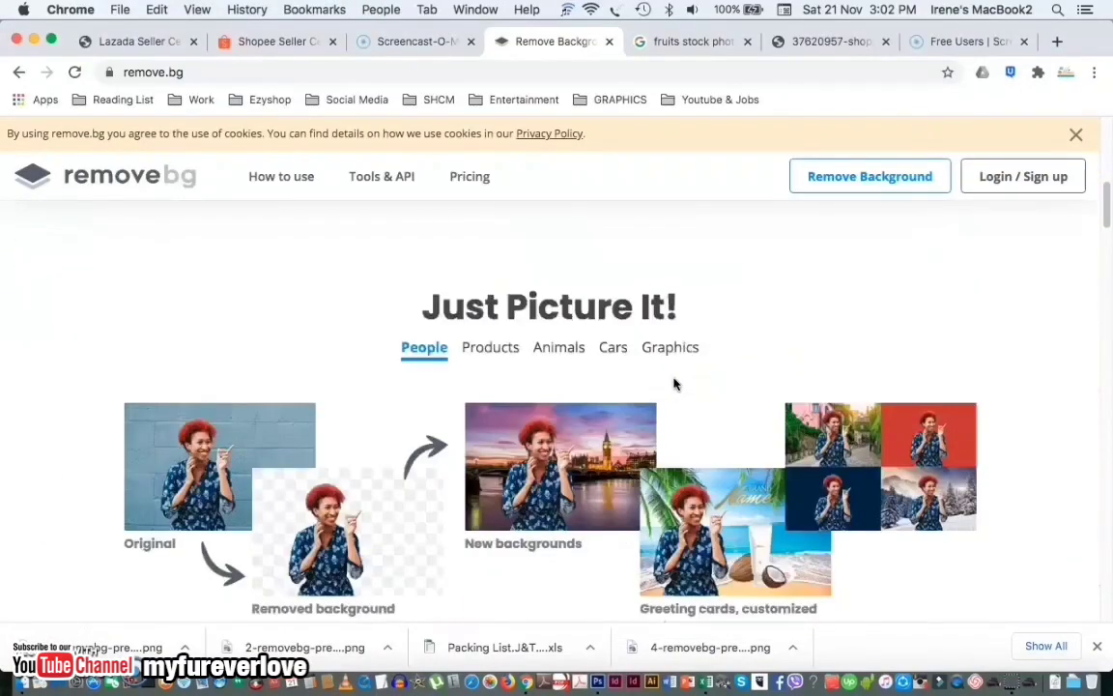
scroll(674, 384, up, 10)
scroll(673, 383, down, 2)
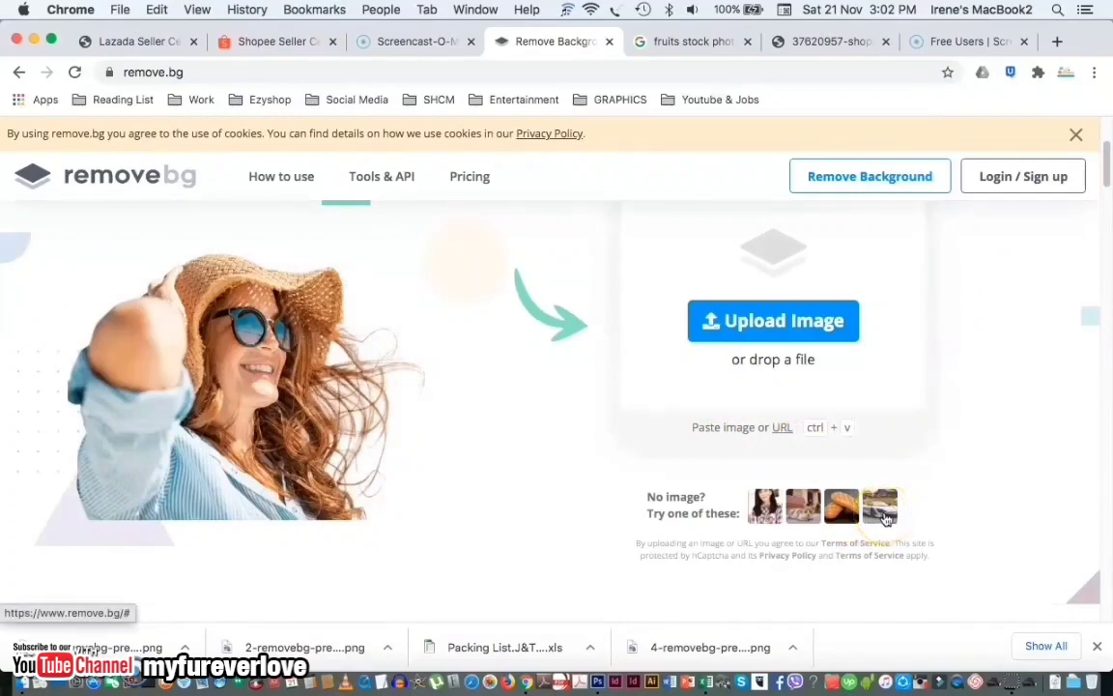
scroll(885, 517, down, 5)
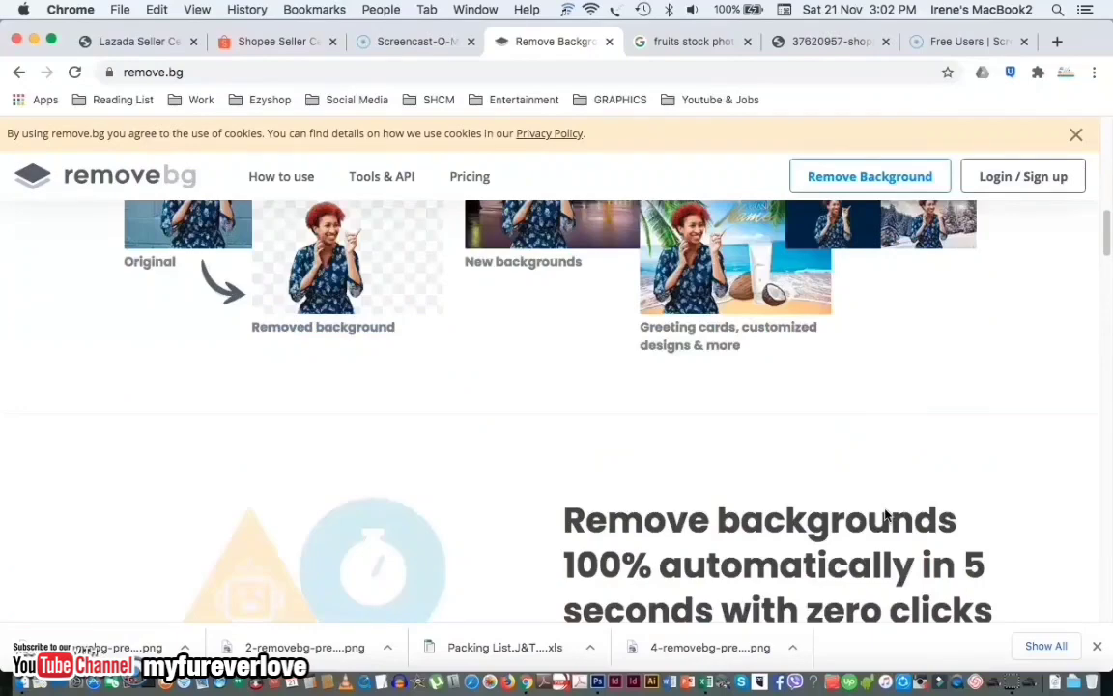
scroll(885, 515, down, 3)
Step: Open remove.bg's Sample Image Results page and examine the before-and-after examples of products, graphics, cars, people and animals
click(833, 491)
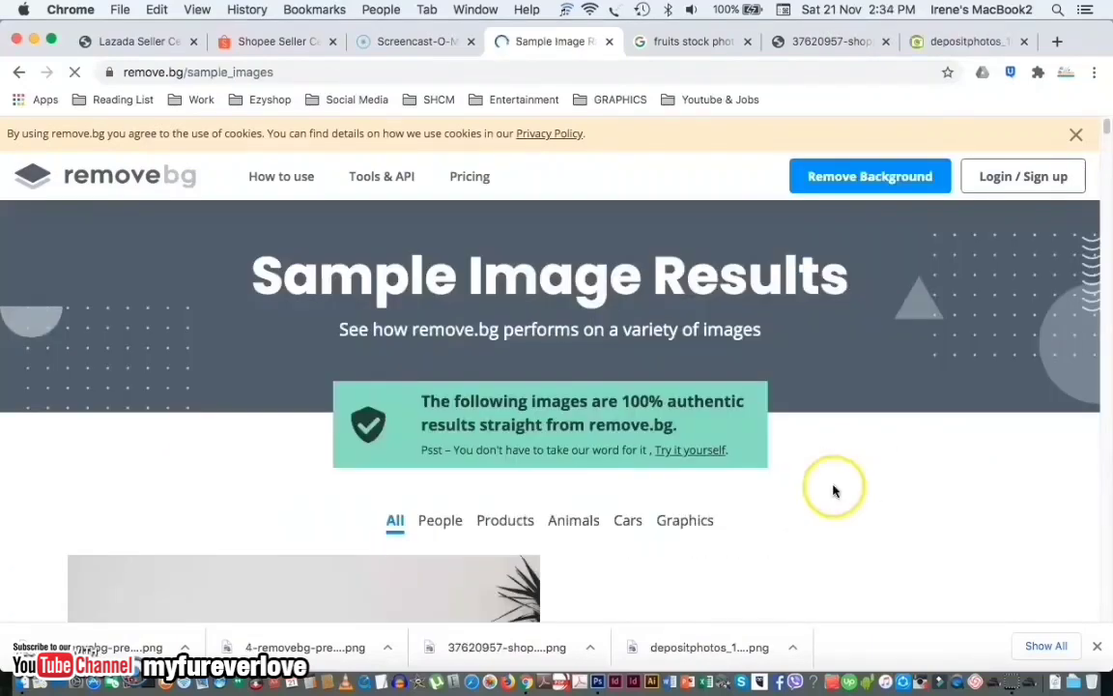
scroll(833, 491, down, 10)
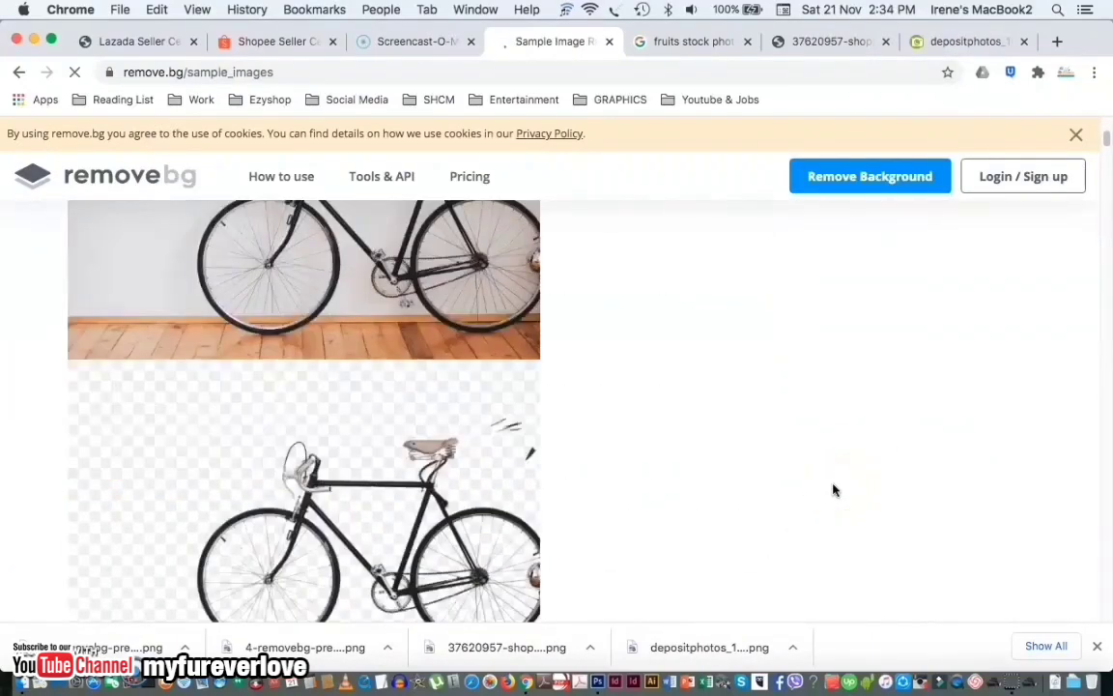
scroll(833, 491, down, 8)
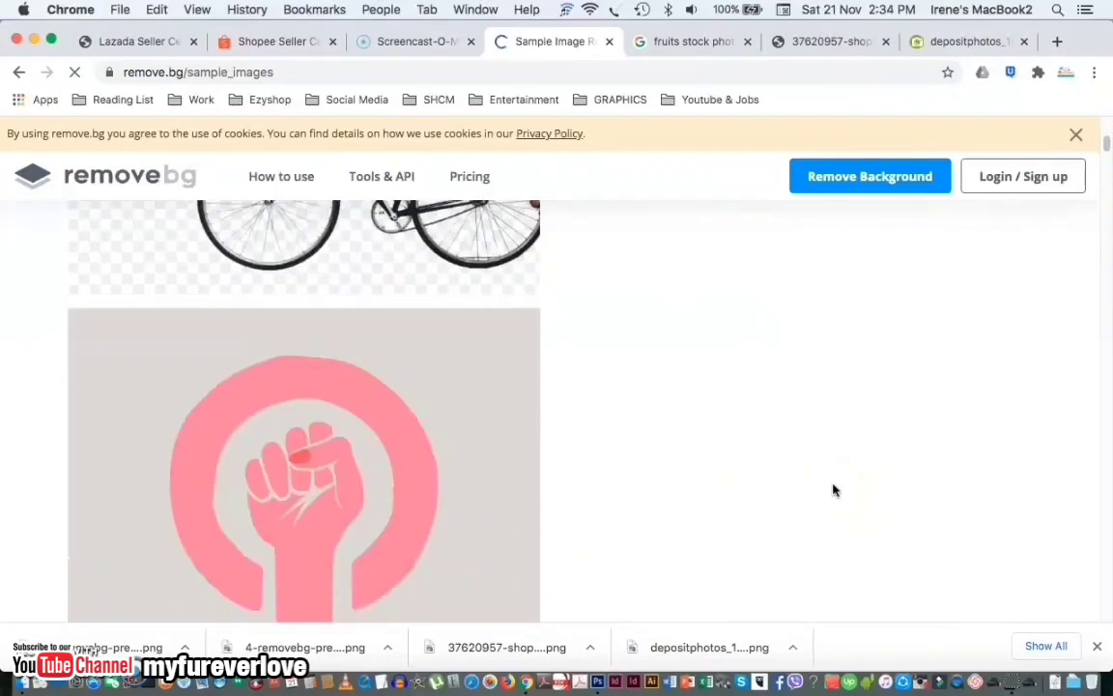
scroll(833, 491, down, 8)
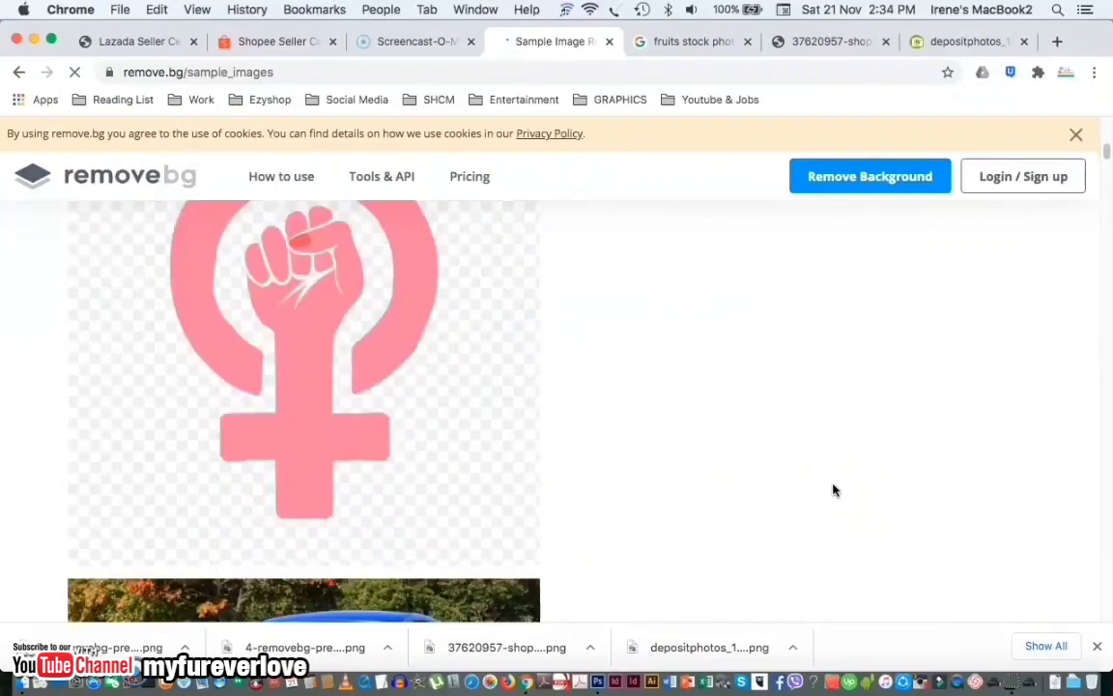
scroll(832, 490, down, 6)
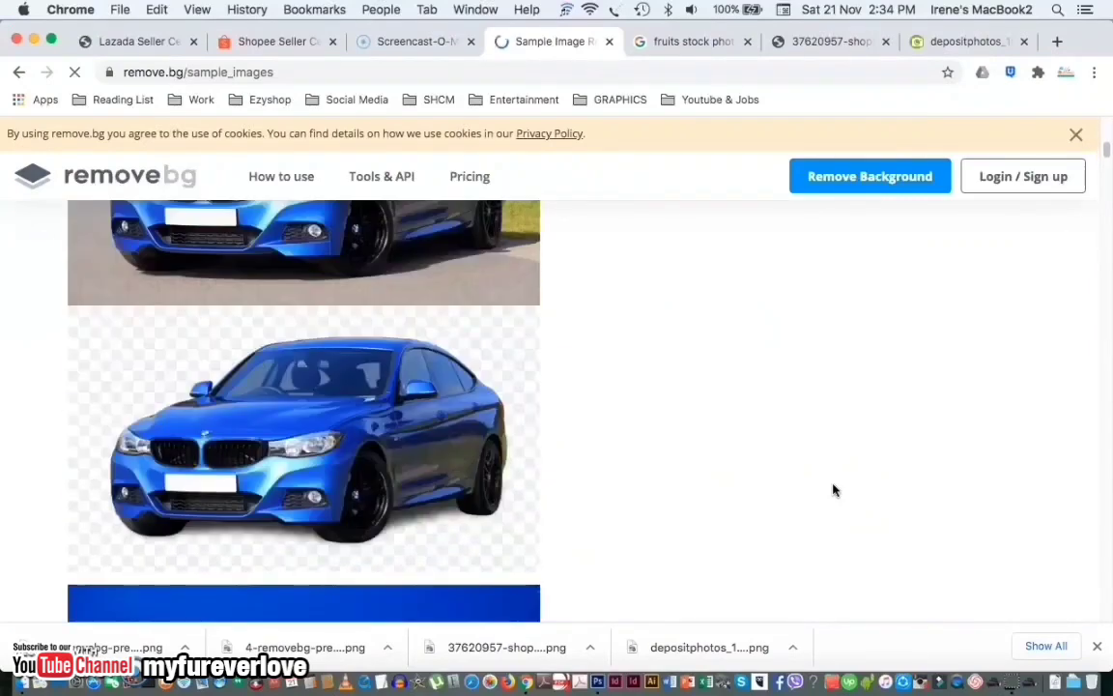
scroll(833, 491, down, 5)
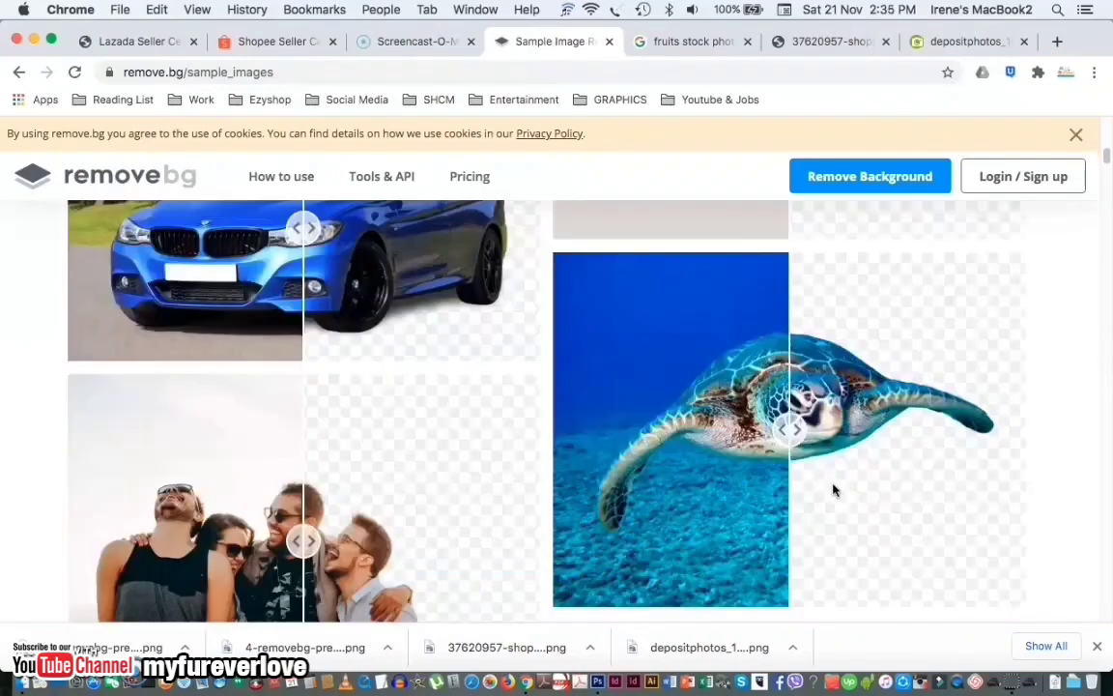
scroll(833, 491, down, 2)
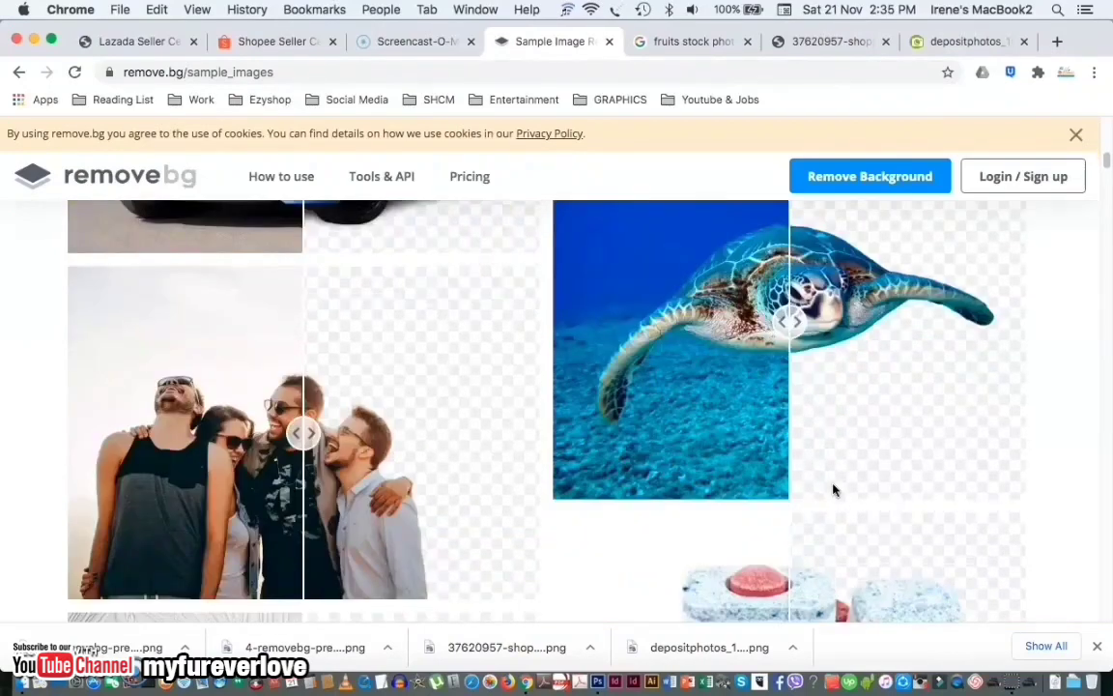
scroll(833, 491, down, 1)
scroll(832, 491, down, 4)
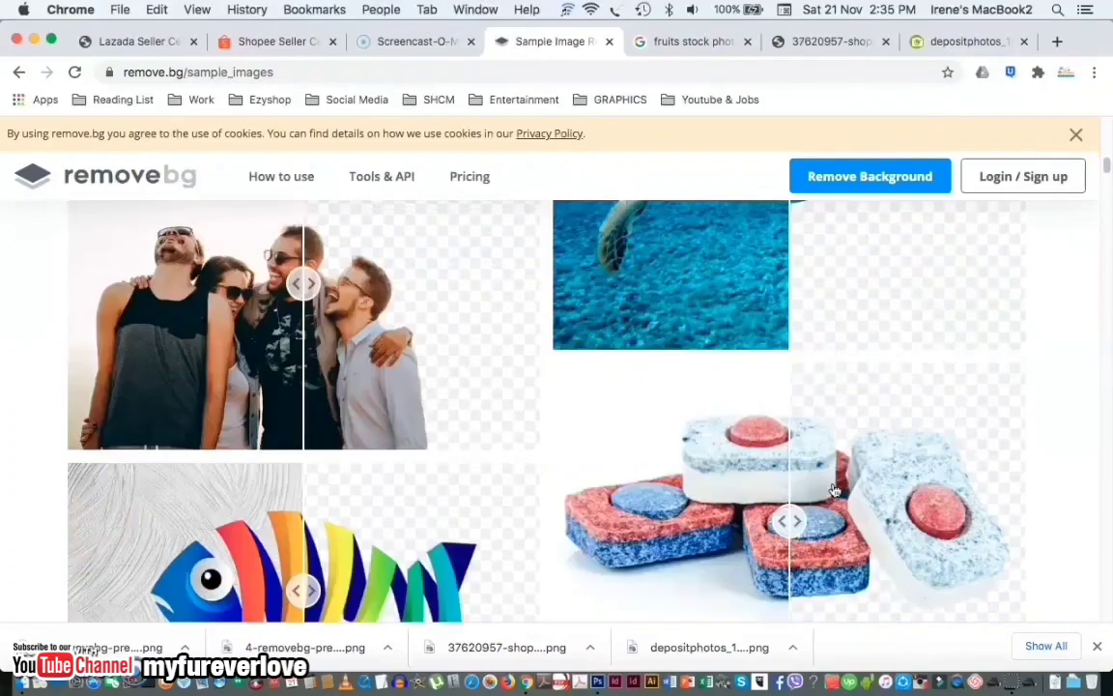
scroll(834, 491, down, 7)
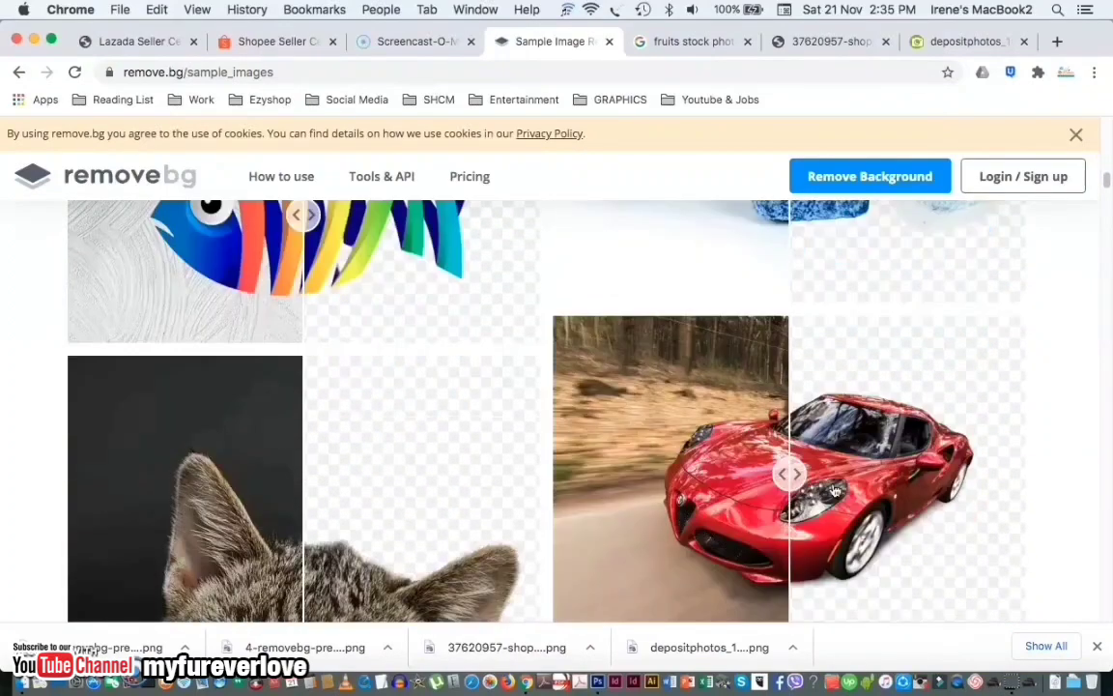
scroll(835, 491, down, 2)
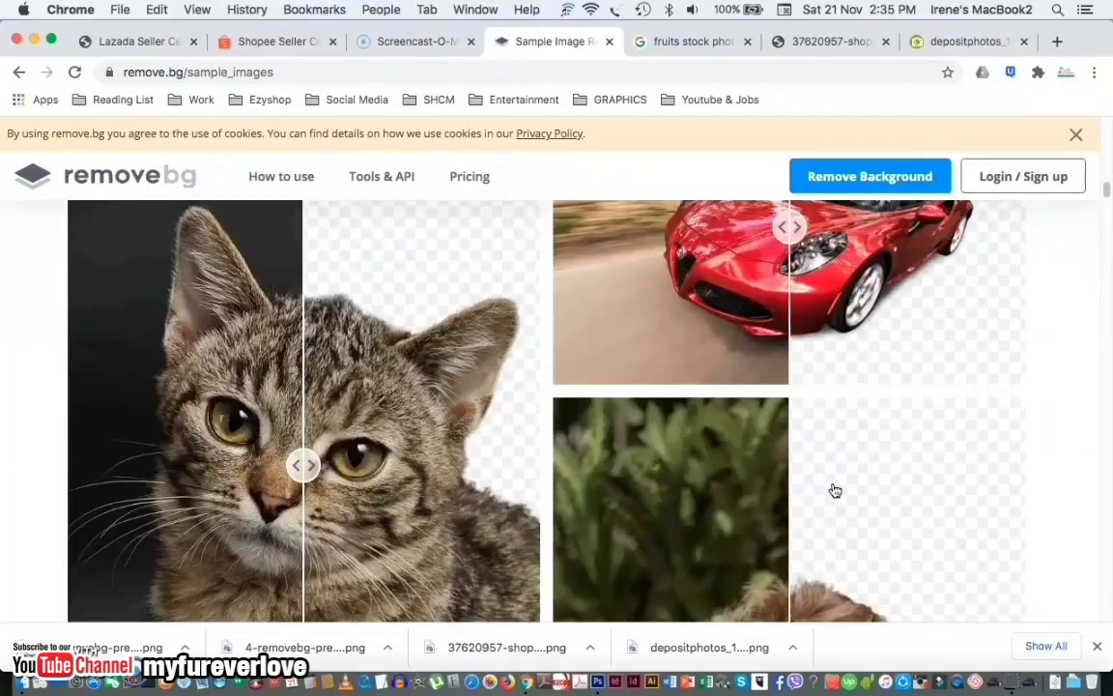
Step: Slide the comparison divider on the sample portrait of the man in the floral shirt to reveal his background-free cutout
scroll(835, 491, down, 1)
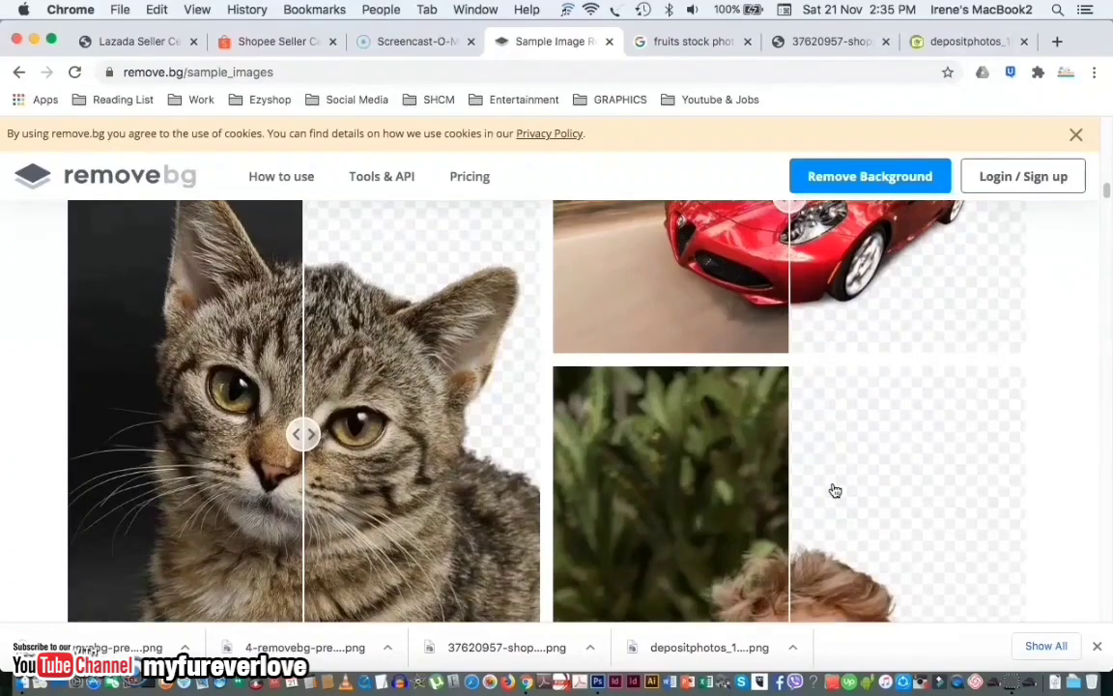
scroll(835, 491, down, 6)
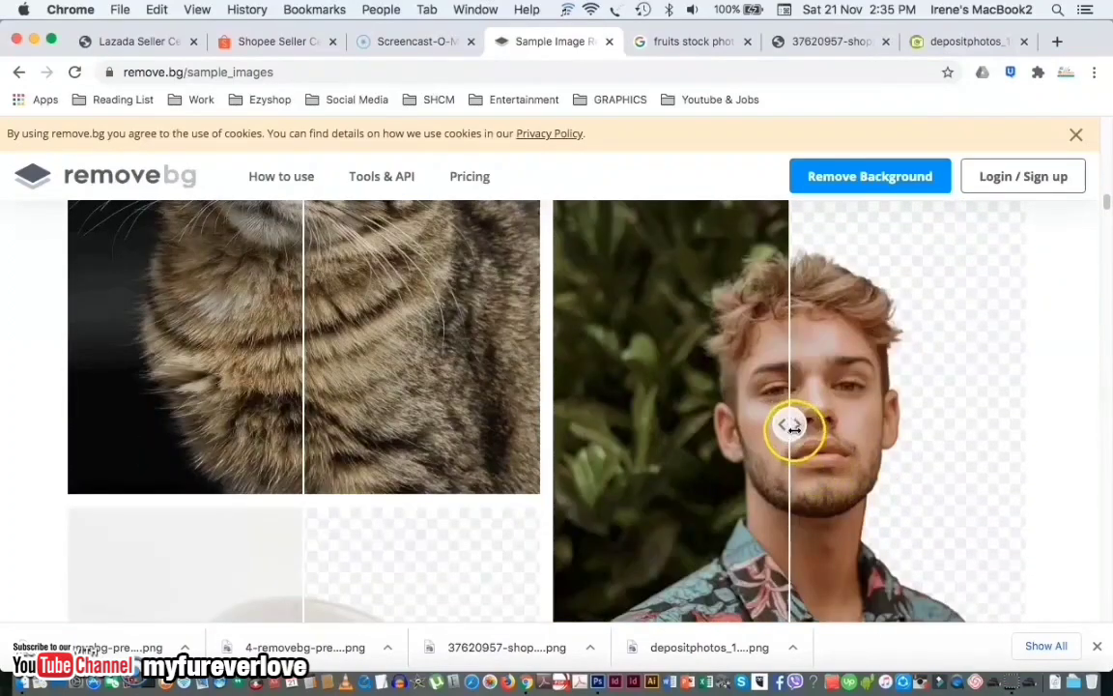
drag(792, 426, 681, 432)
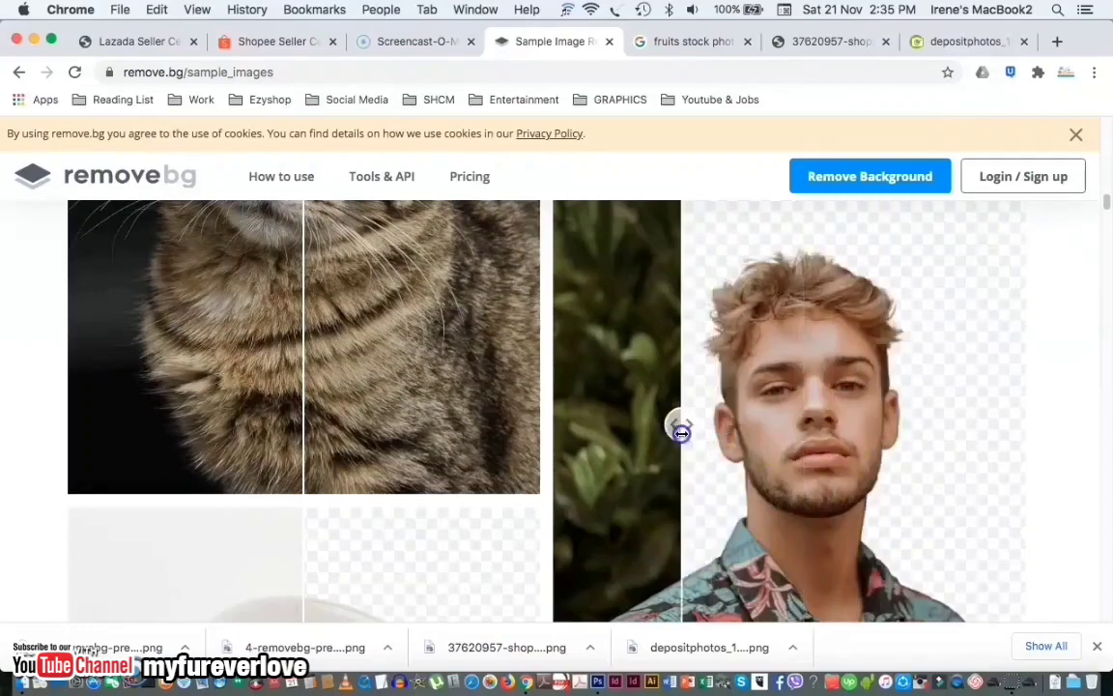
Step: Compare the fish graphic, game controller and white car samples by sliding their dividers to reveal the original backgrounds
scroll(777, 431, up, 4)
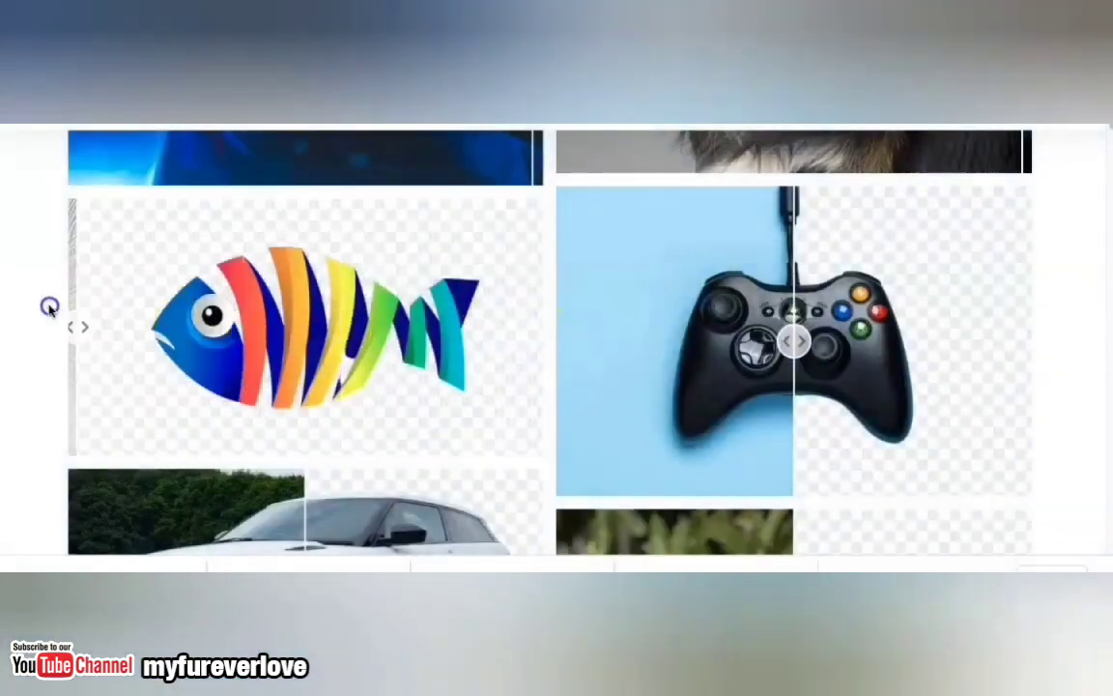
drag(77, 311, 517, 325)
drag(788, 338, 913, 366)
scroll(913, 365, down, 3)
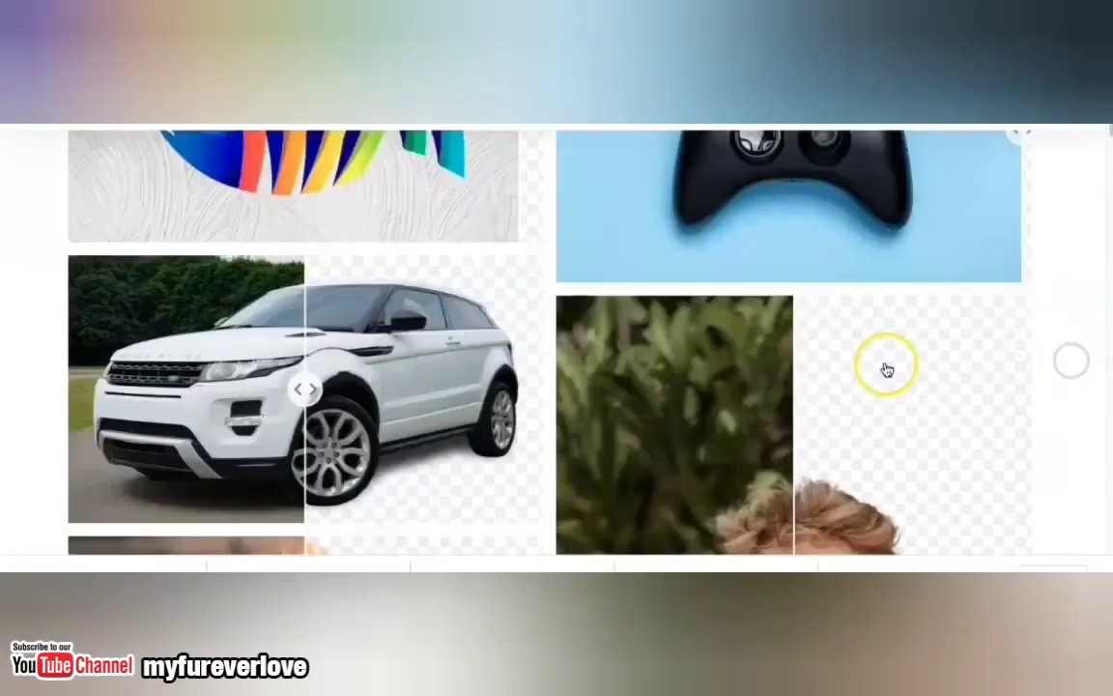
scroll(586, 372, down, 1)
drag(310, 348, 615, 355)
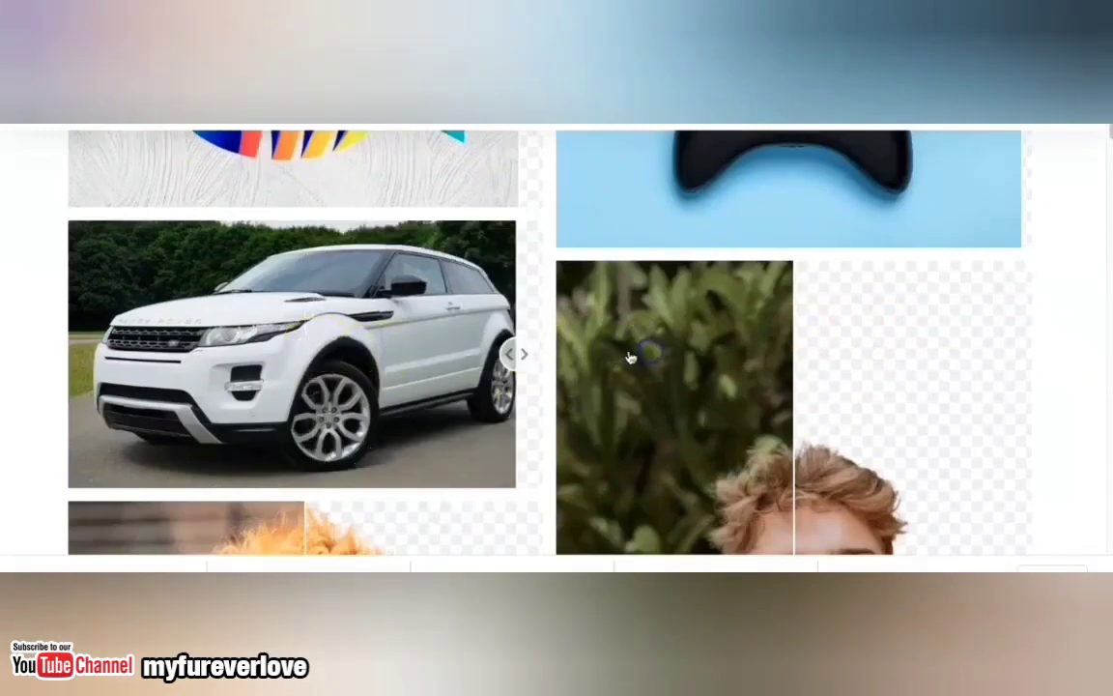
drag(522, 360, 621, 362)
Step: Reveal the original backgrounds of the floral-shirt portrait and the alpaca sample with their comparison dividers
scroll(742, 365, down, 3)
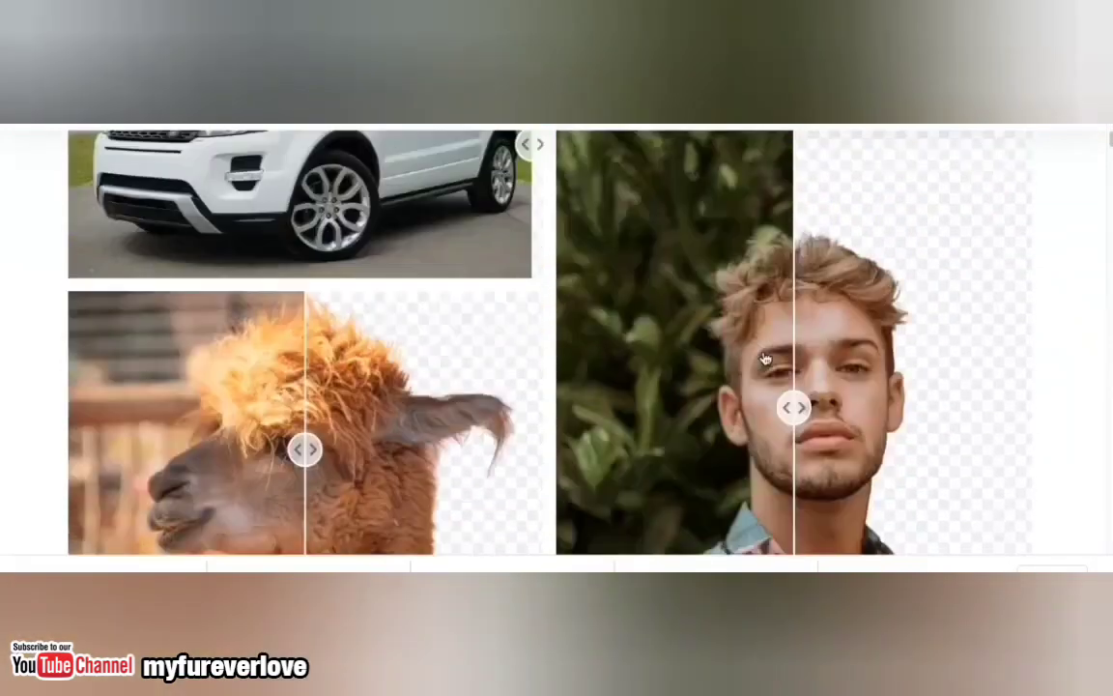
drag(795, 403, 1109, 411)
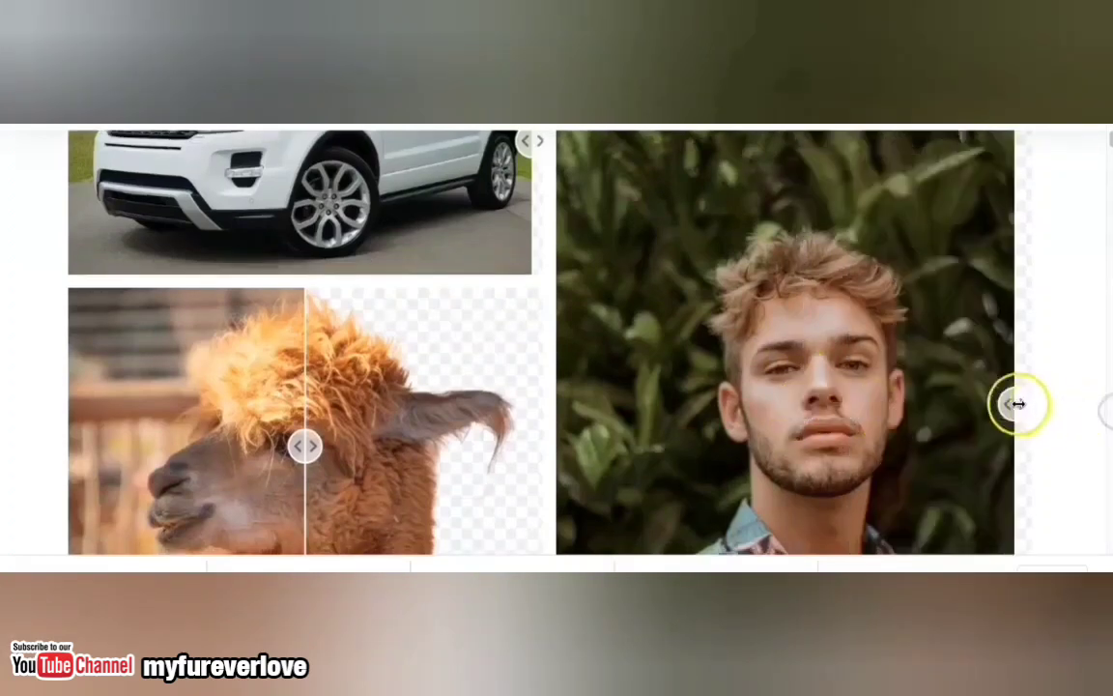
drag(1014, 403, 1096, 400)
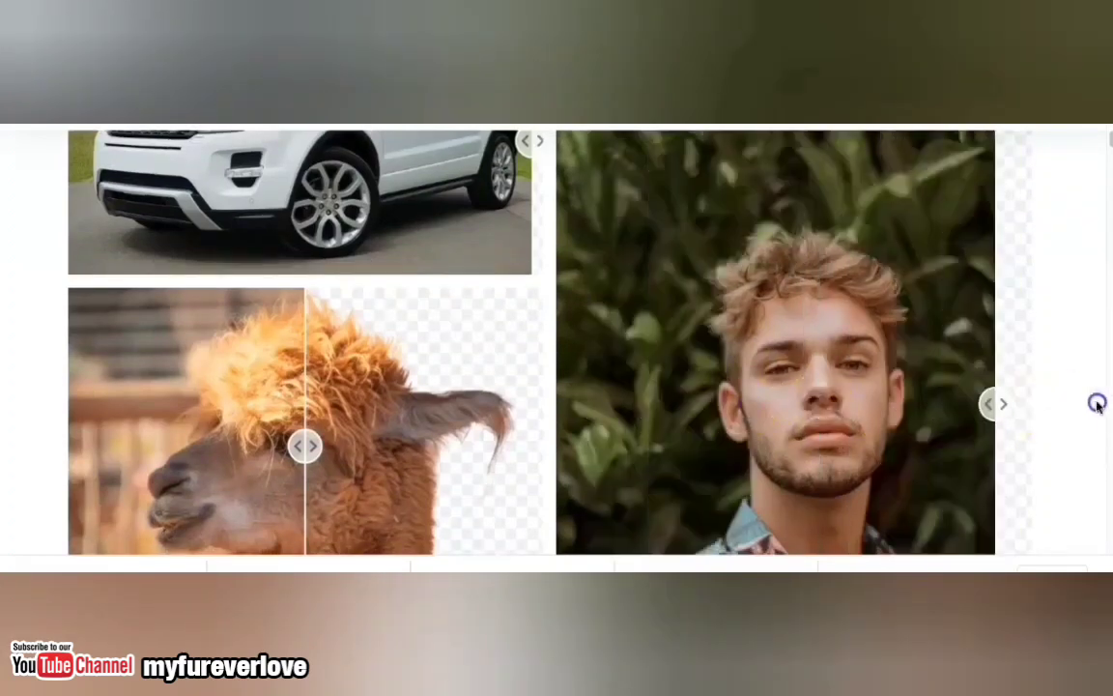
scroll(703, 400, down, 2)
drag(356, 346, 678, 352)
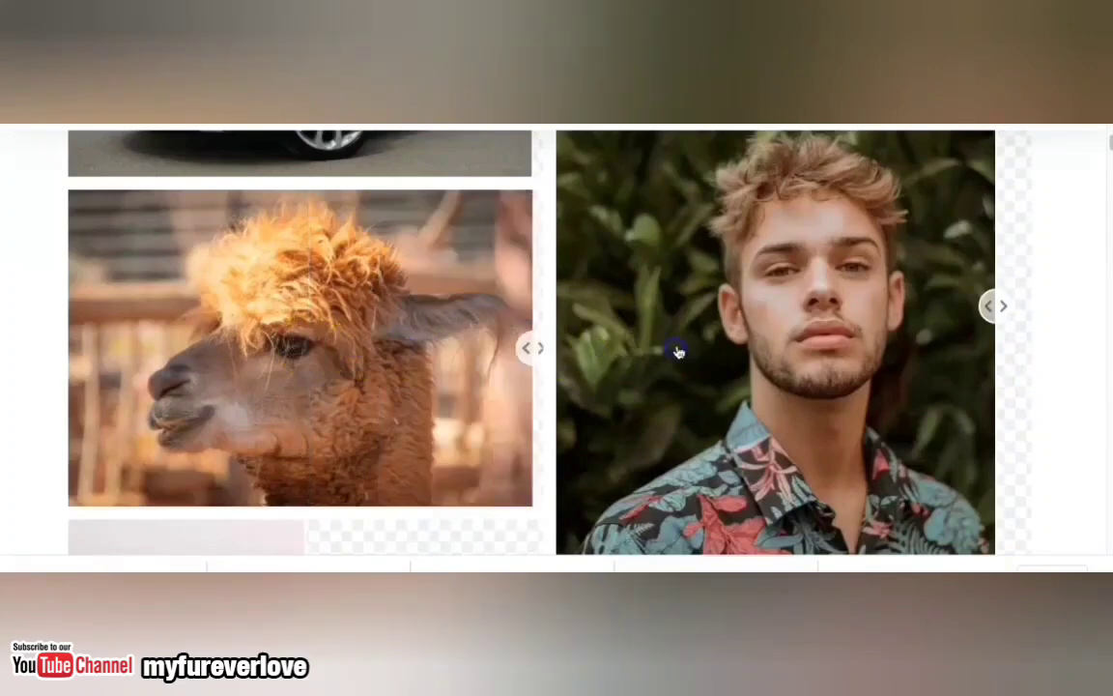
drag(533, 347, 696, 350)
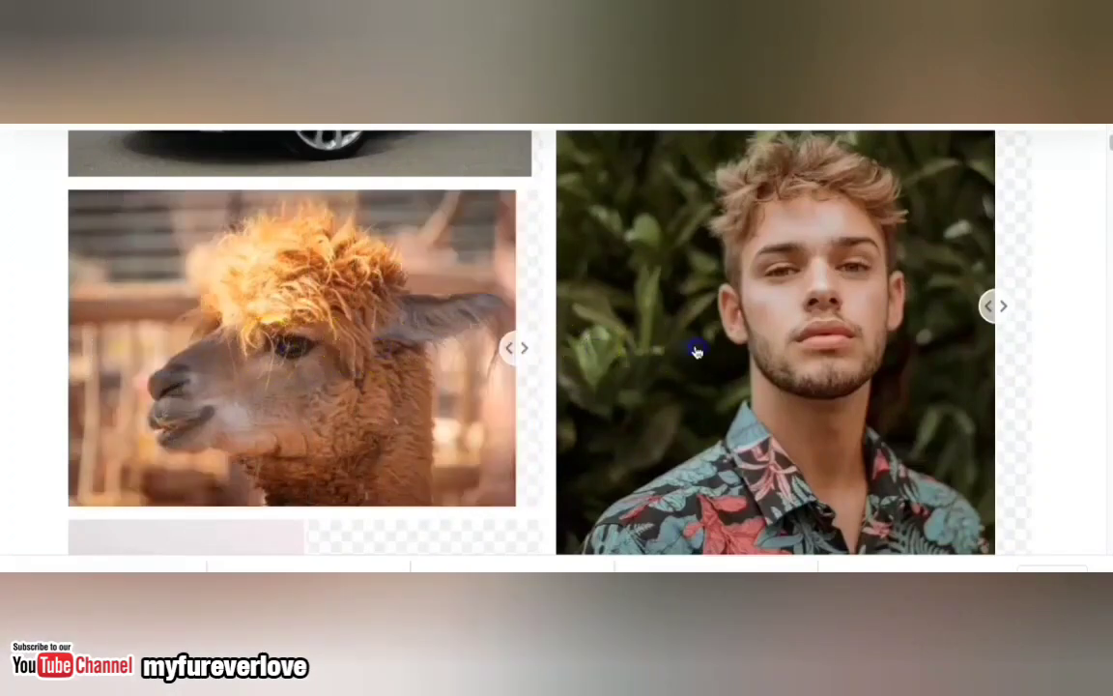
Step: Reveal the original backgrounds of the vintage camera and colourful hummingbird samples with their comparison dividers
scroll(697, 352, down, 4)
click(331, 300)
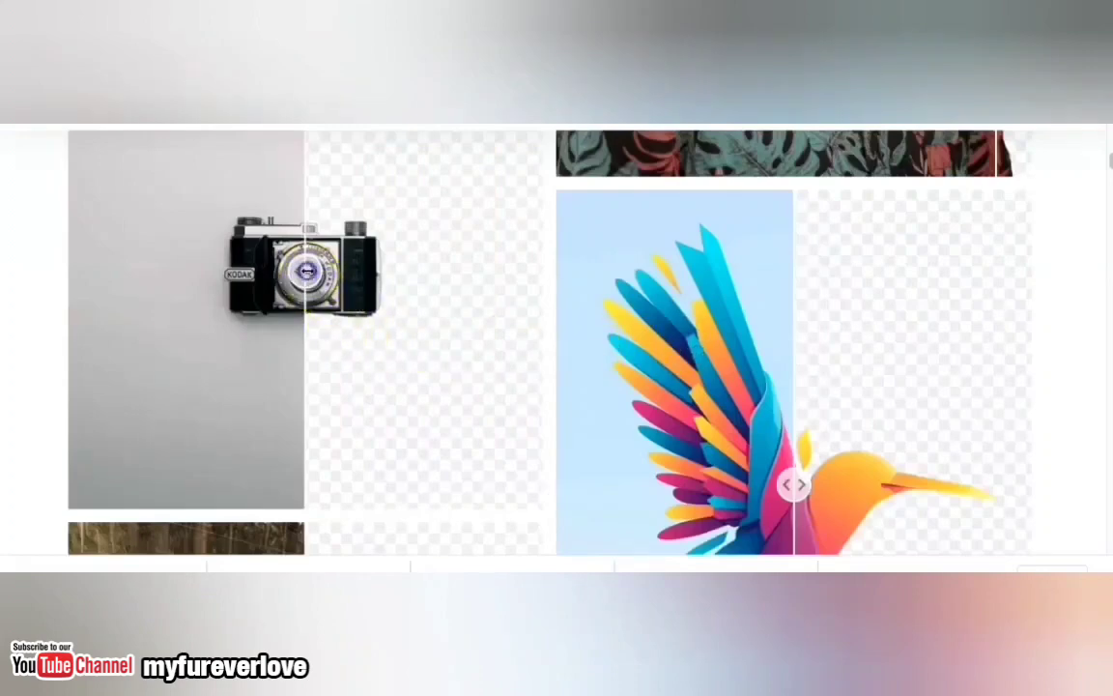
drag(304, 271, 899, 377)
scroll(893, 378, down, 1)
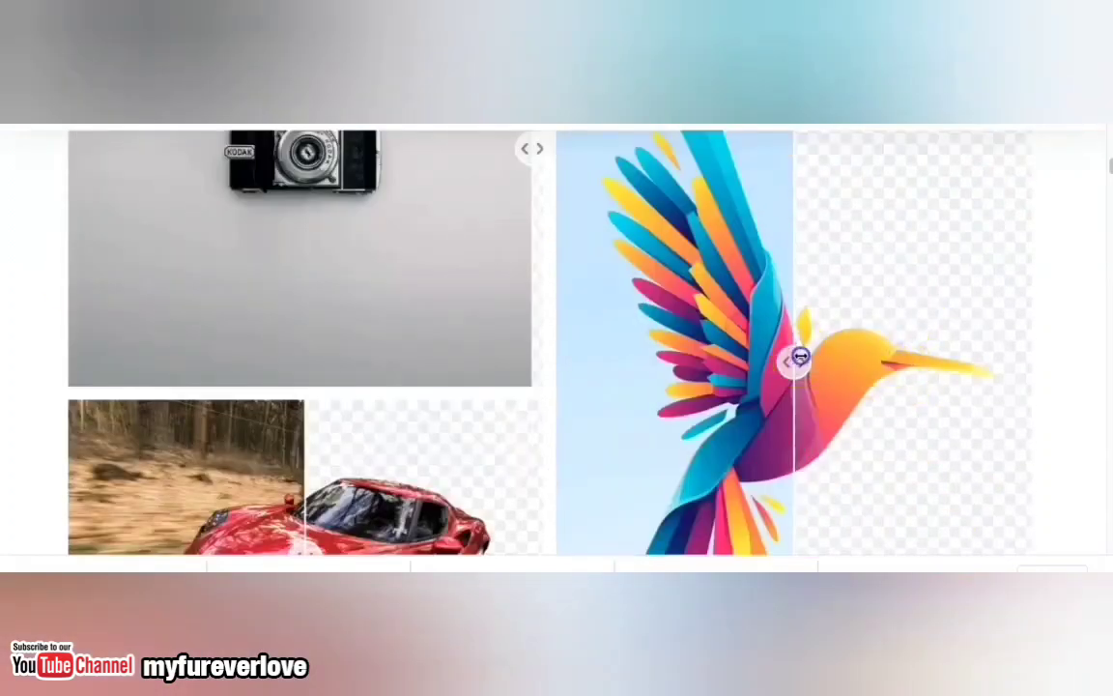
drag(798, 358, 1046, 373)
Step: Slide the red sports car's comparison divider back and forth between the original photo and the cutout
scroll(706, 412, down, 1)
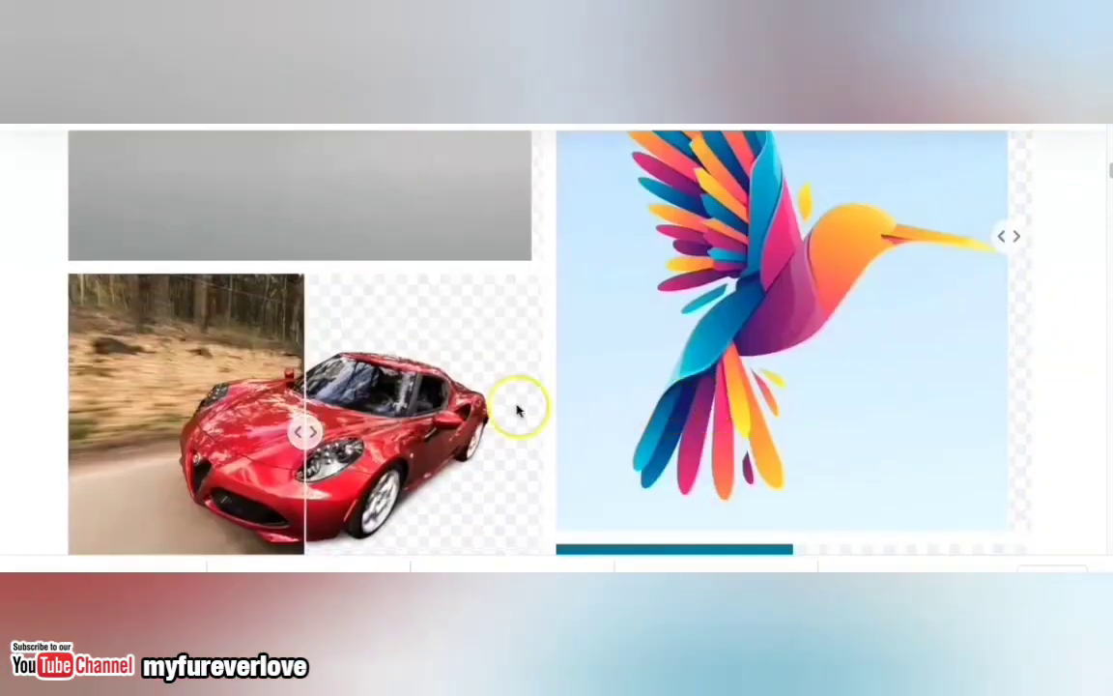
drag(306, 427, 601, 425)
scroll(640, 427, down, 1)
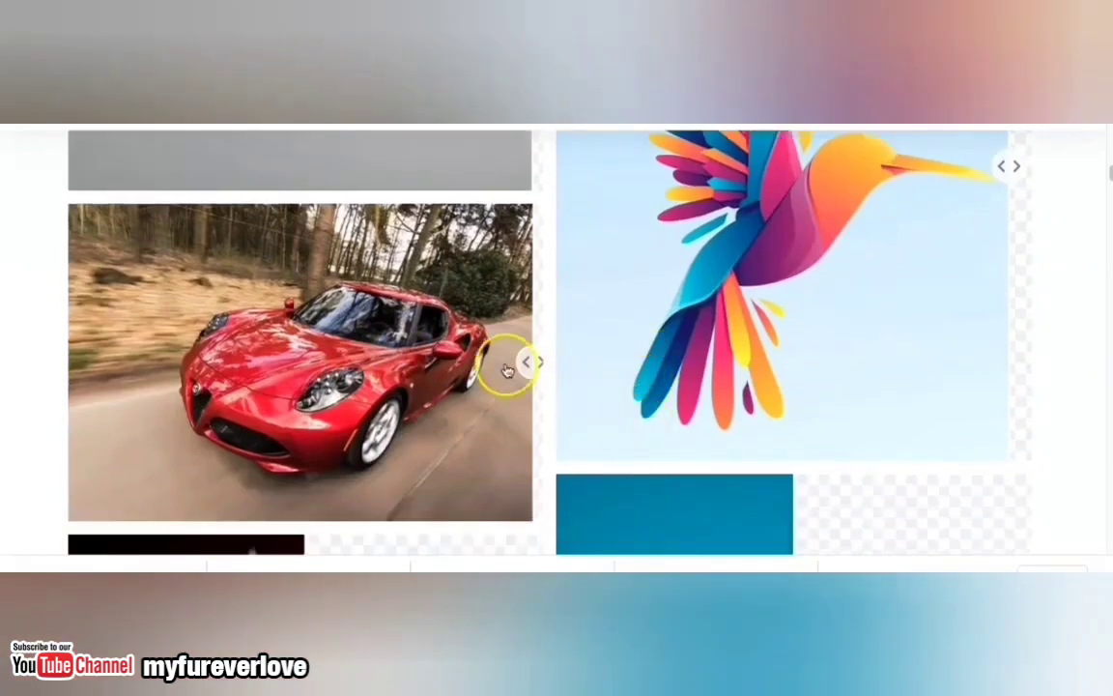
drag(523, 362, 82, 360)
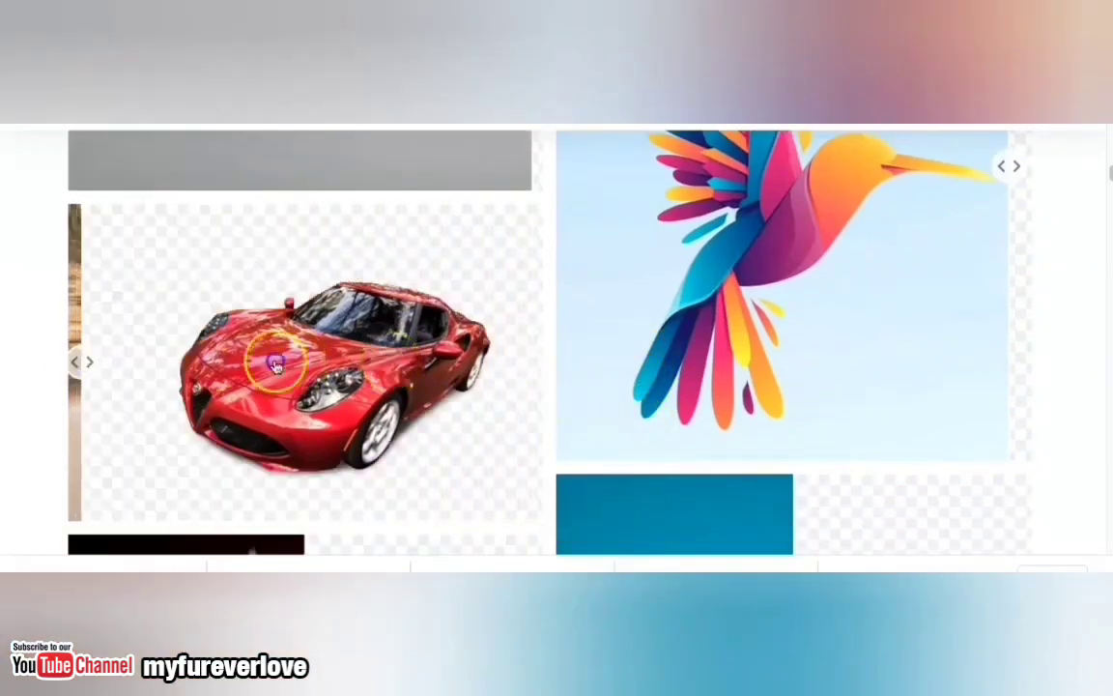
drag(275, 356, 541, 361)
Step: Reveal the white kitten's original dark background to compare the fur and whiskers with the cutout
scroll(691, 371, down, 3)
scroll(412, 350, up, 1)
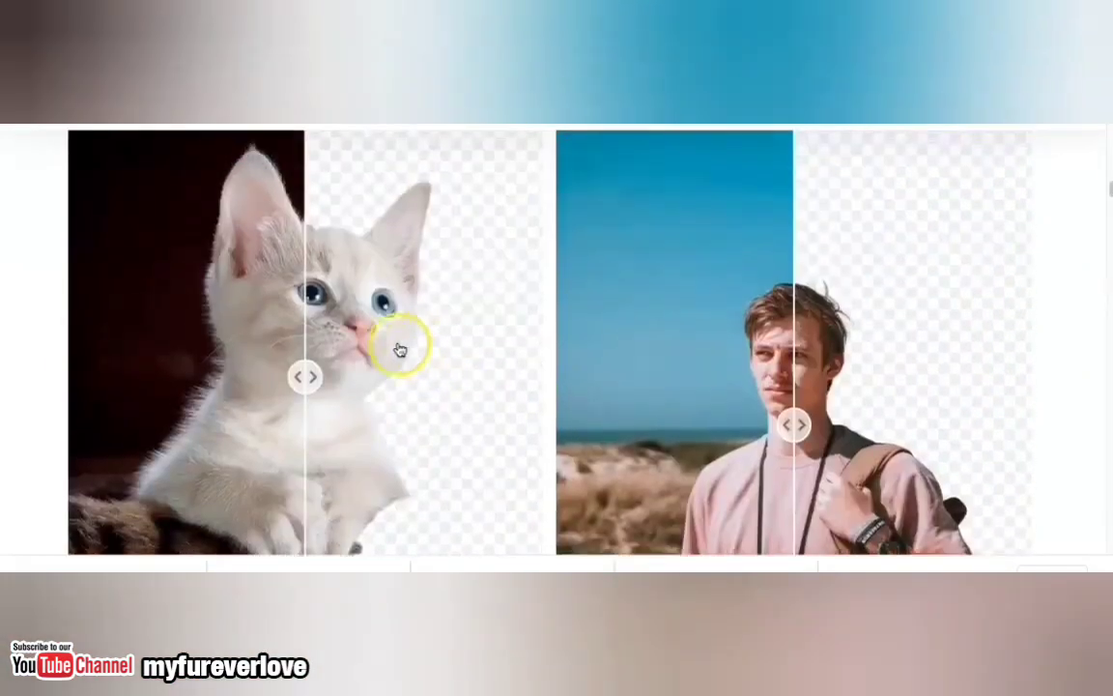
drag(305, 372, 631, 373)
scroll(631, 373, up, 1)
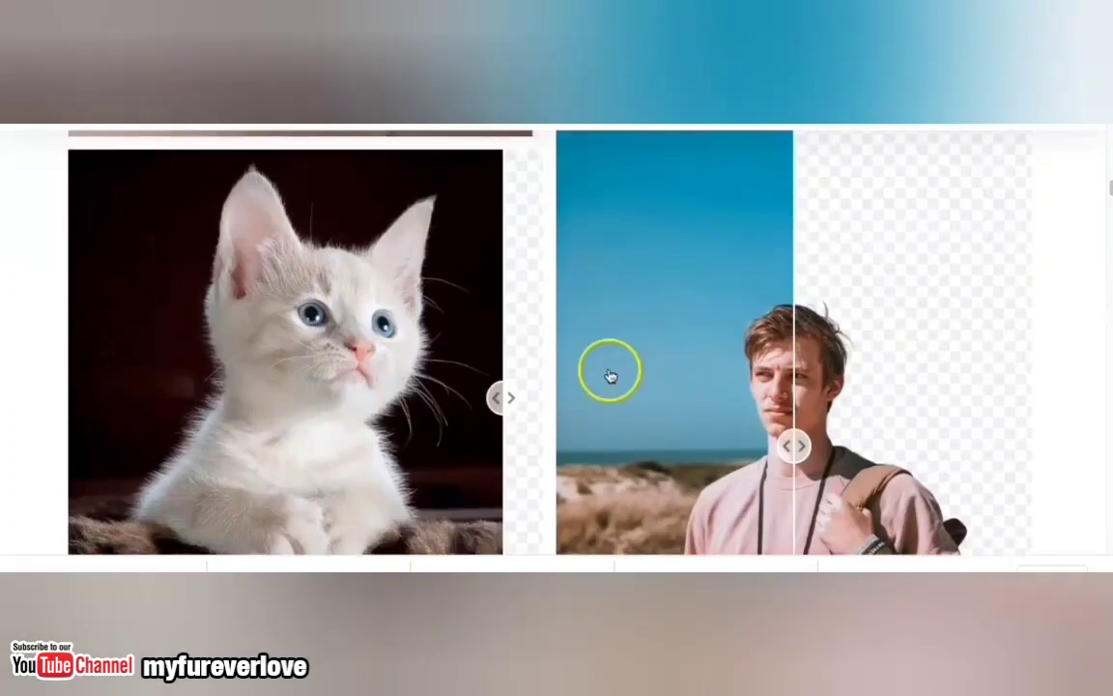
drag(509, 398, 696, 397)
Step: Compare the cutout and the original photo of the man with the backpack by sliding the divider both ways
click(823, 406)
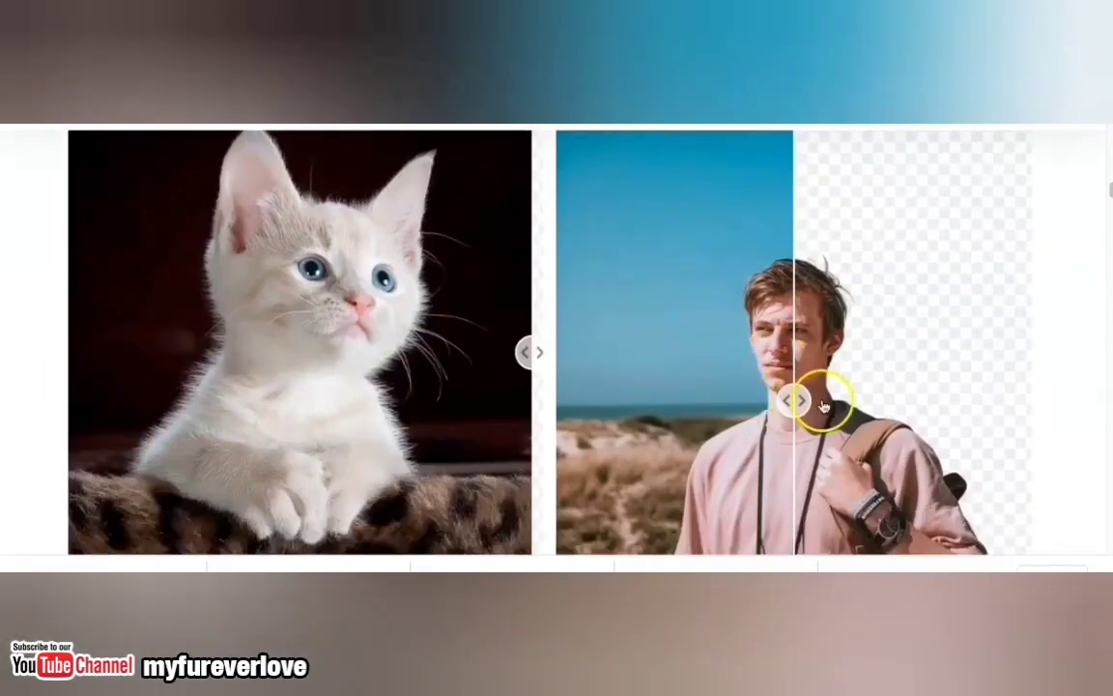
drag(796, 400, 517, 404)
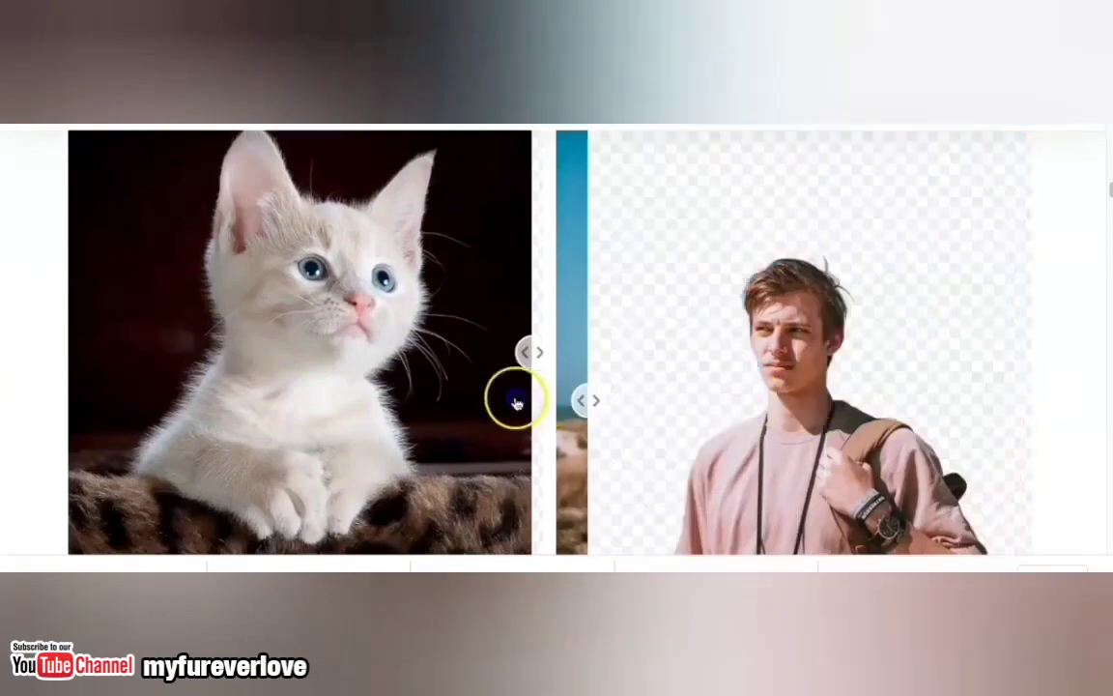
drag(585, 399, 989, 402)
Step: Reveal the original backgrounds of the folded striped sweater and the "healthy GRENEERY" logo samples
scroll(847, 397, down, 5)
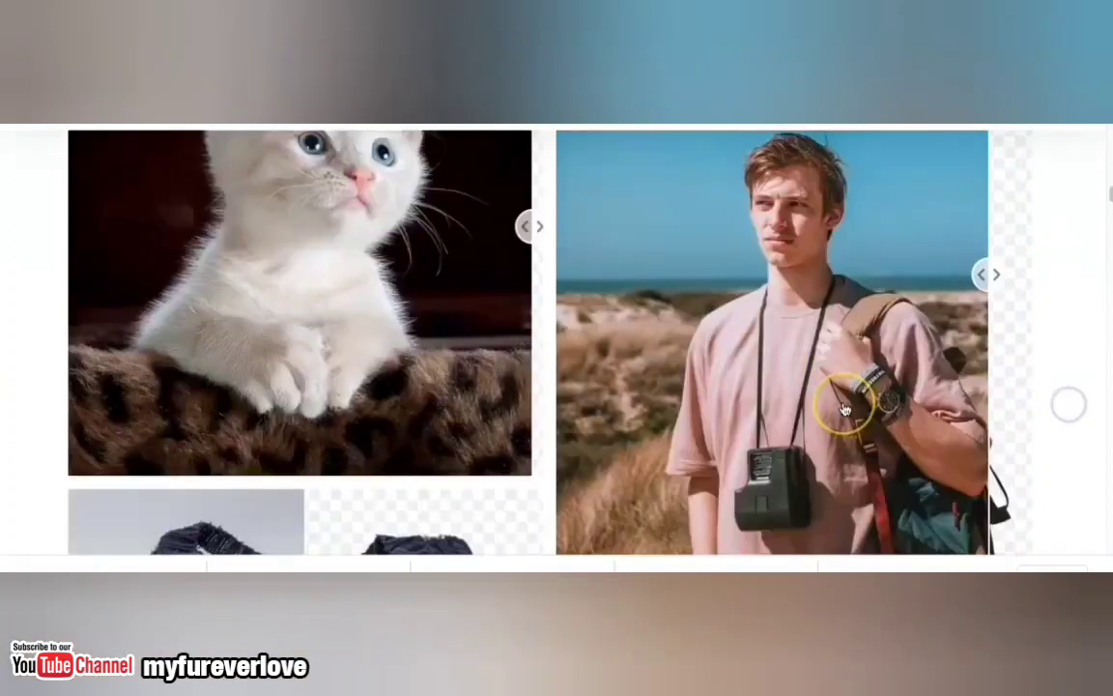
scroll(763, 369, up, 3)
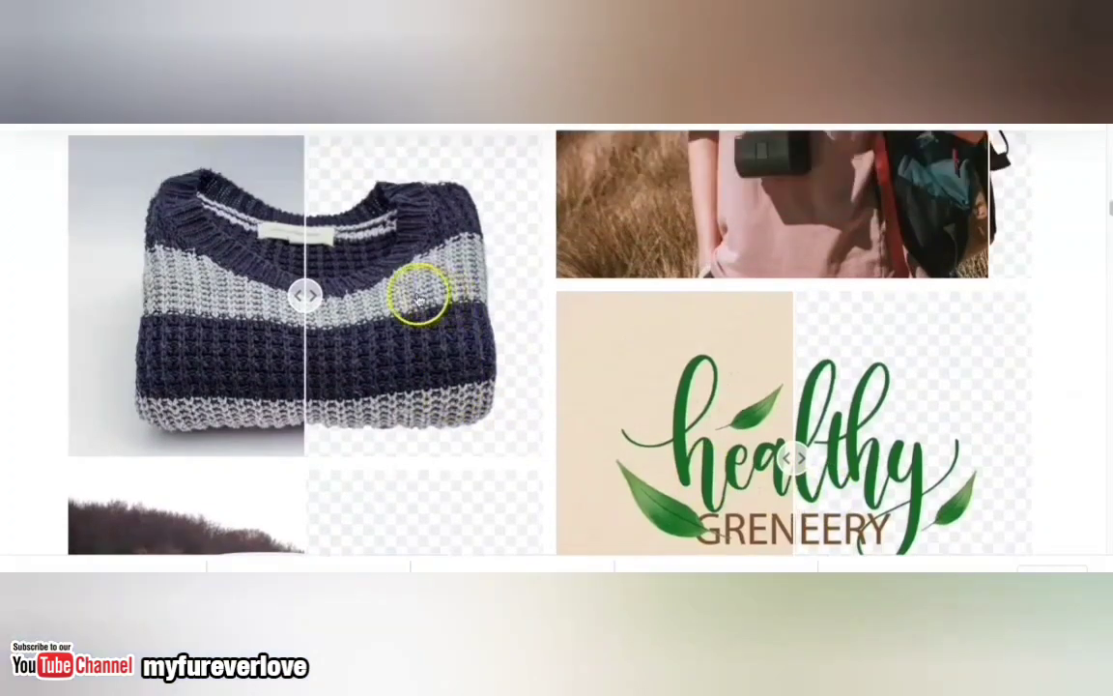
drag(290, 299, 483, 299)
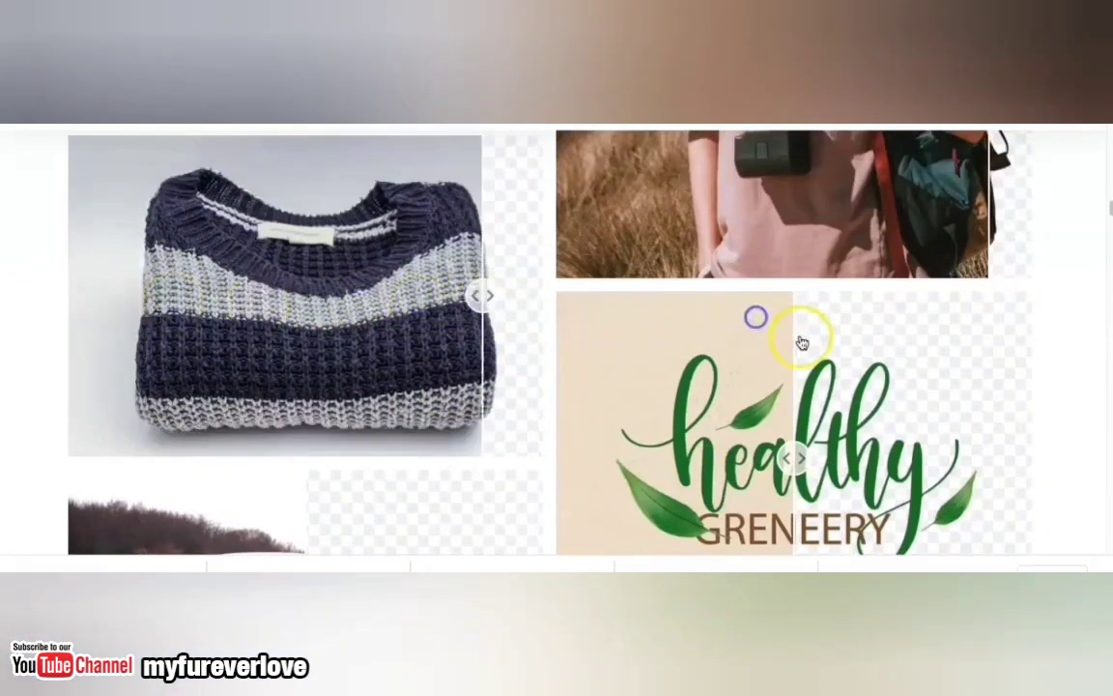
scroll(802, 335, down, 3)
mouse_move(801, 341)
mouse_down()
mouse_move(1080, 343)
mouse_move(583, 334)
mouse_move(1021, 333)
mouse_up()
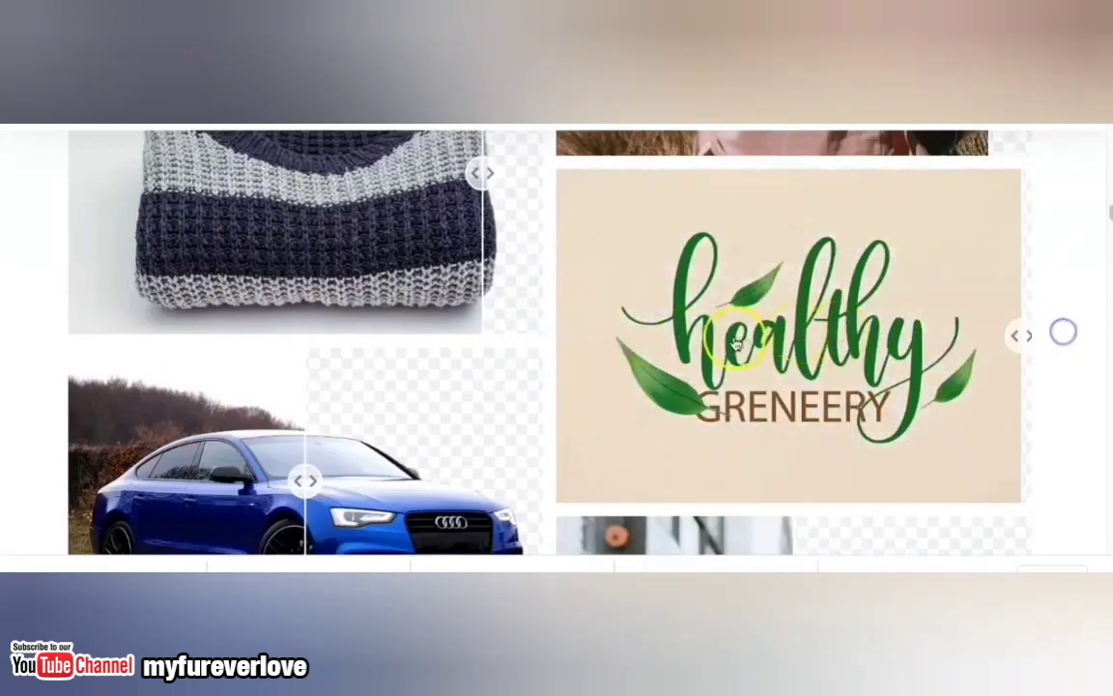
Step: Reveal the blue Audi sample's full original background with its comparison divider
scroll(539, 318, down, 4)
scroll(486, 303, up, 2)
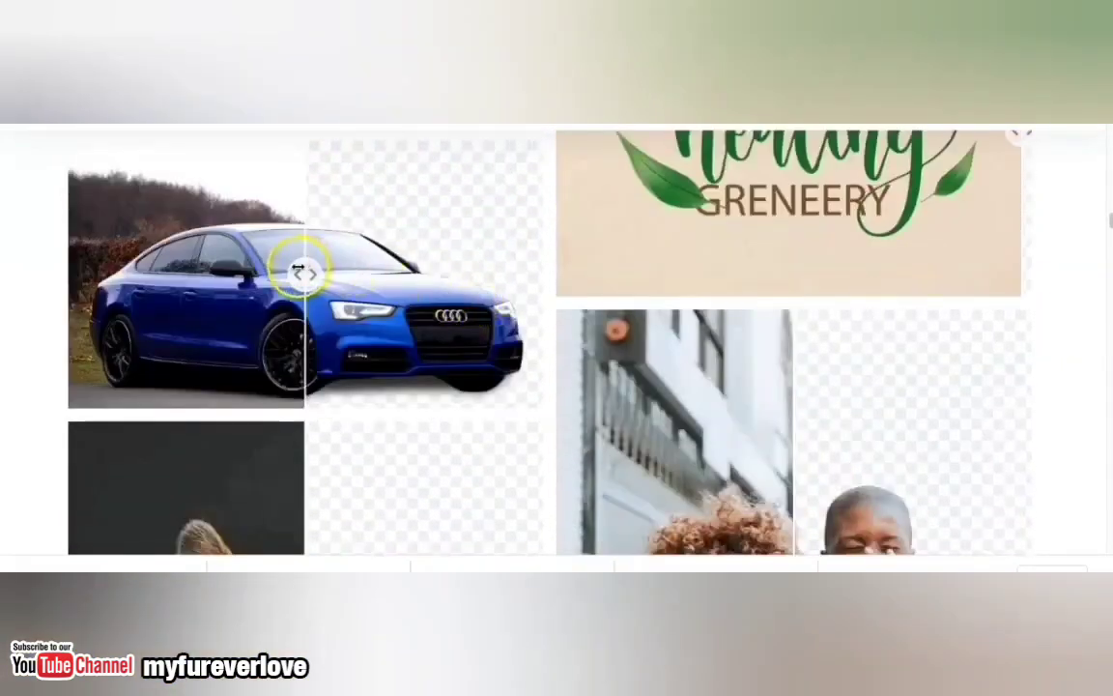
drag(304, 273, 597, 273)
drag(530, 273, 579, 283)
Step: Reveal the tabby cat's original dark background to compare its fur edges with the cutout
scroll(686, 292, down, 1)
scroll(686, 293, down, 4)
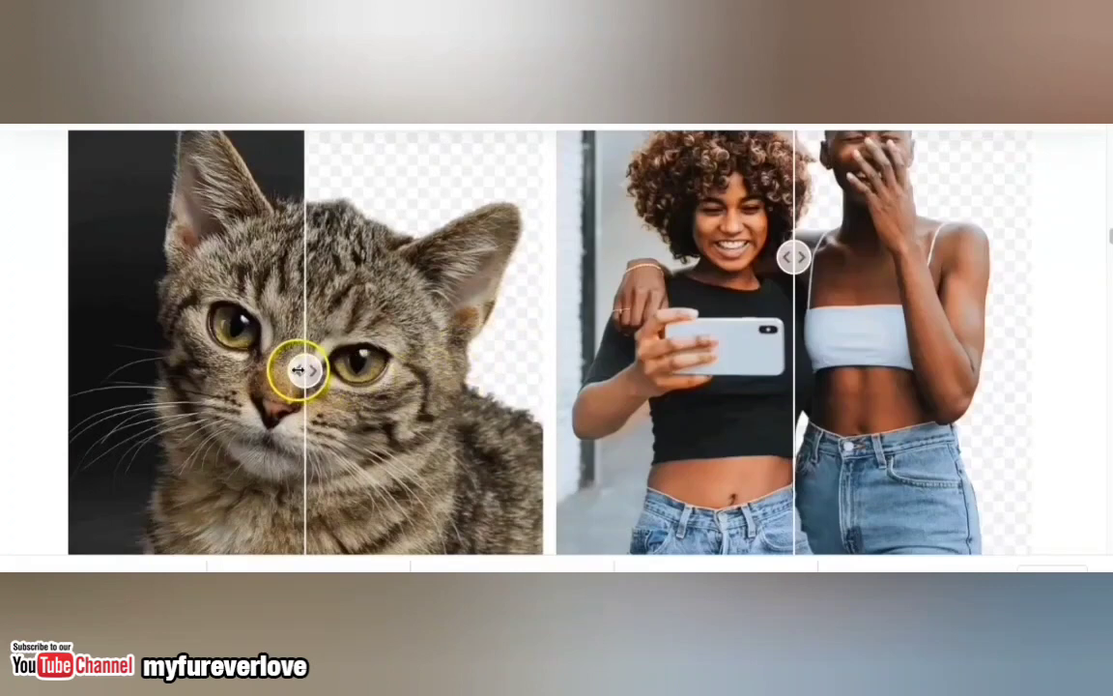
drag(302, 370, 640, 373)
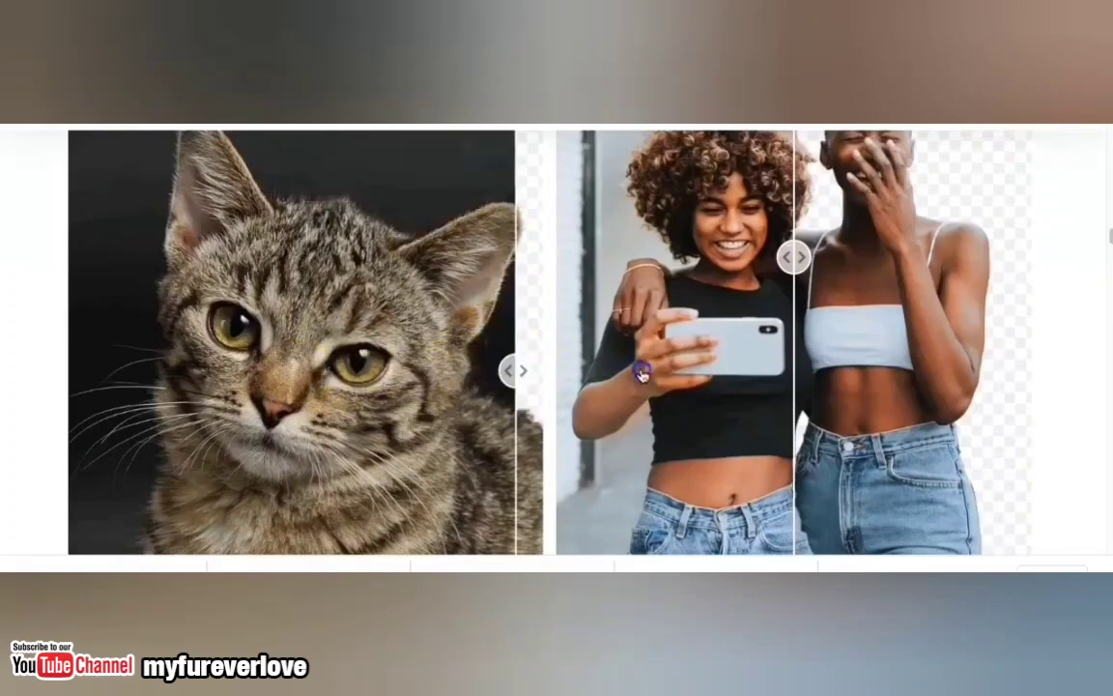